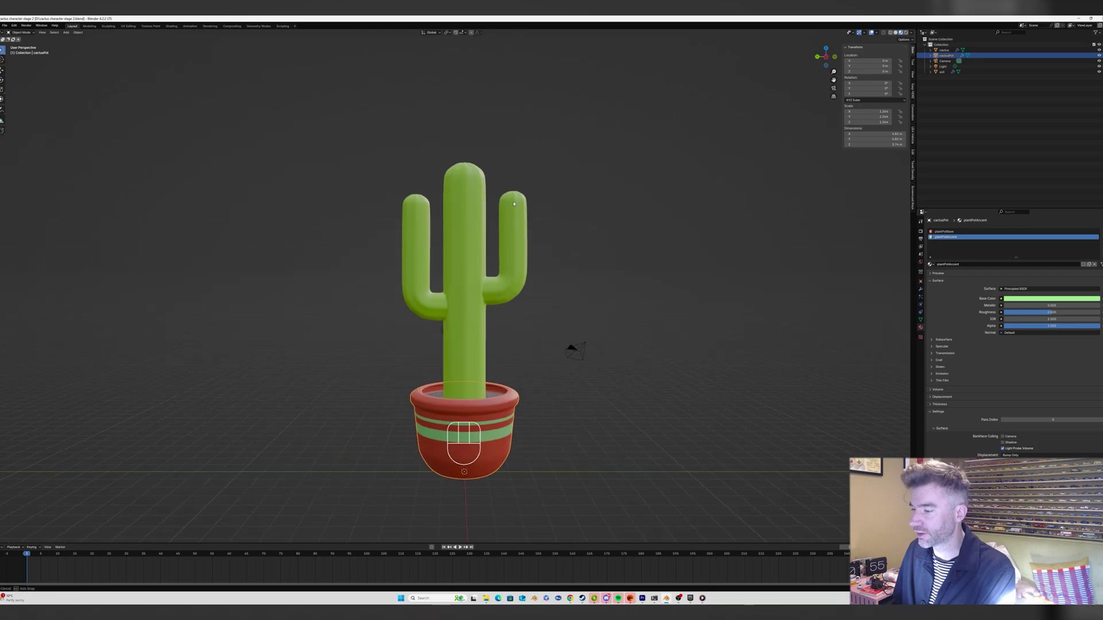
# Add a UV sphere with 16 segments to the cactus scene.
pyautogui.moveTo(836, 81); pyautogui.dragTo(873, 69)
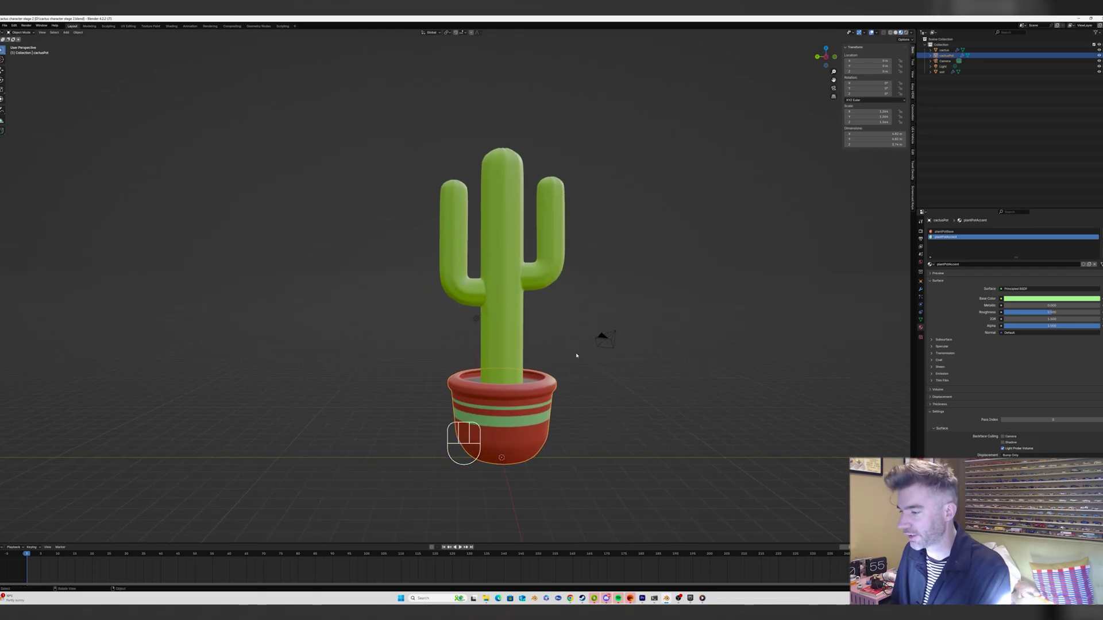
pyautogui.moveTo(576, 384); pyautogui.dragTo(572, 380, button='middle')
pyautogui.hotkey('shift', 'a')
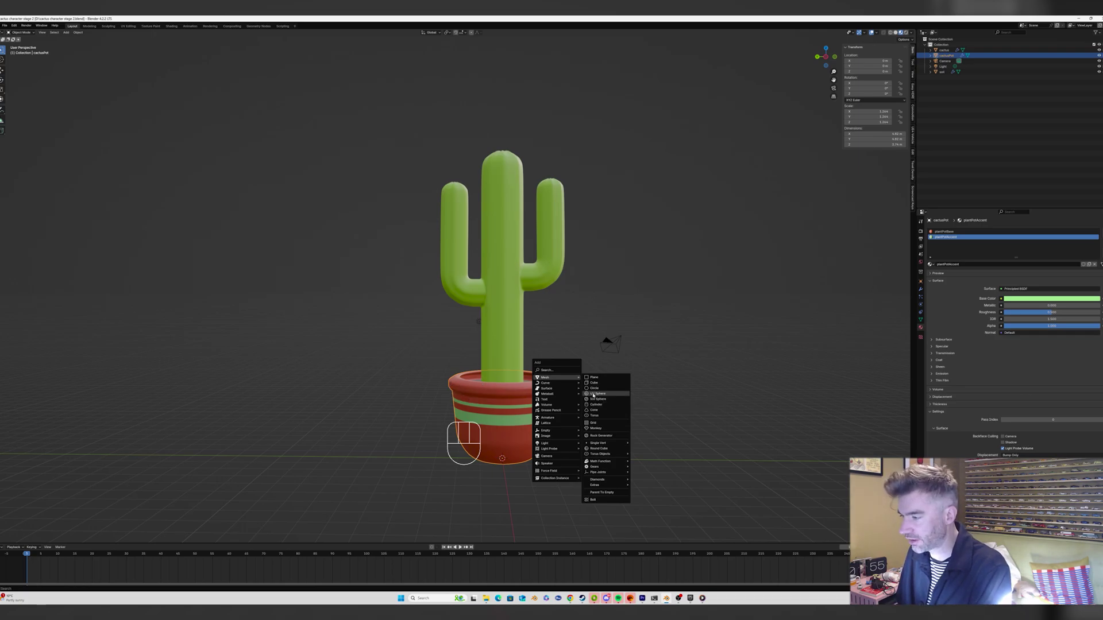
pyautogui.click(593, 394)
pyautogui.moveTo(593, 395); pyautogui.dragTo(560, 394, button='middle')
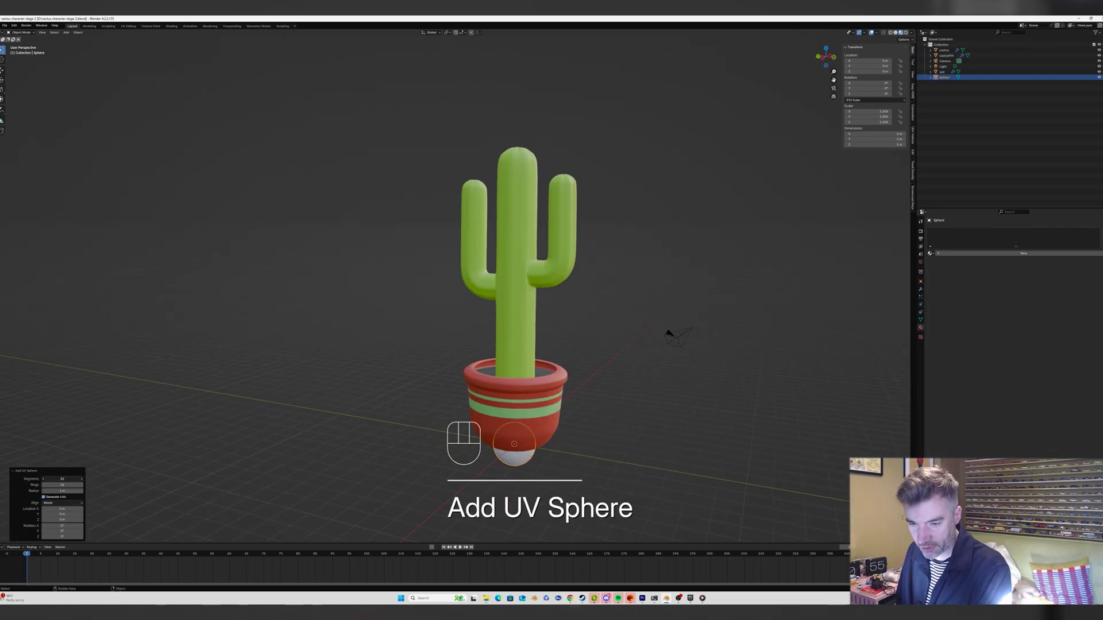
pyautogui.click(82, 479)
pyautogui.write('1')
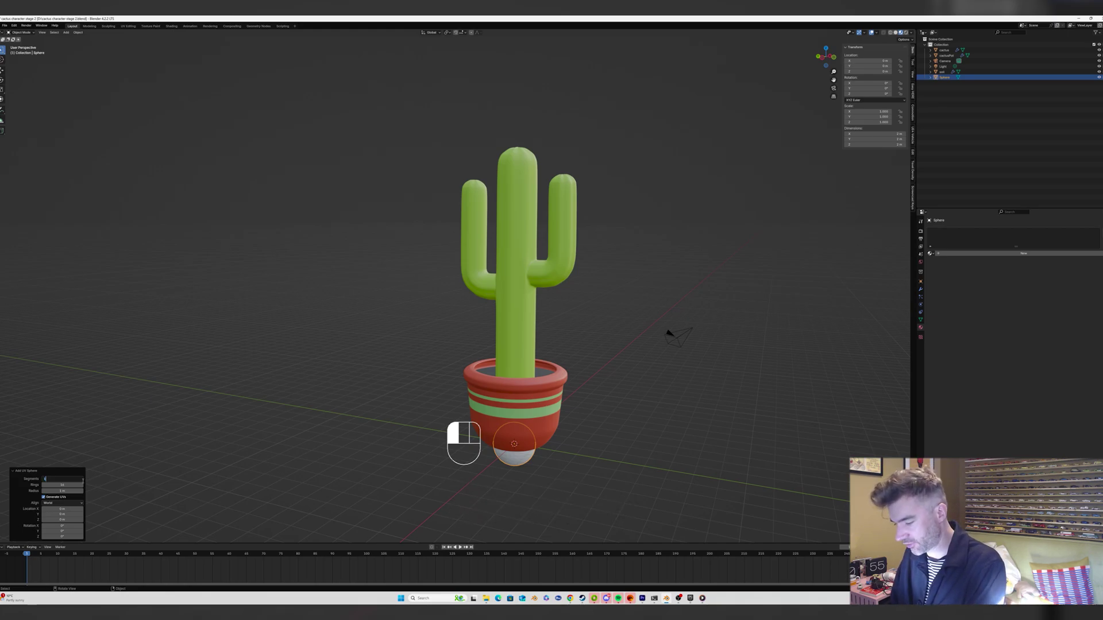
pyautogui.write('6')
pyautogui.press('Return')
# Raise the sphere along Z to near the top of the cactus's main stem and bring it forward along X.
pyautogui.moveTo(367, 437); pyautogui.dragTo(394, 430, button='middle')
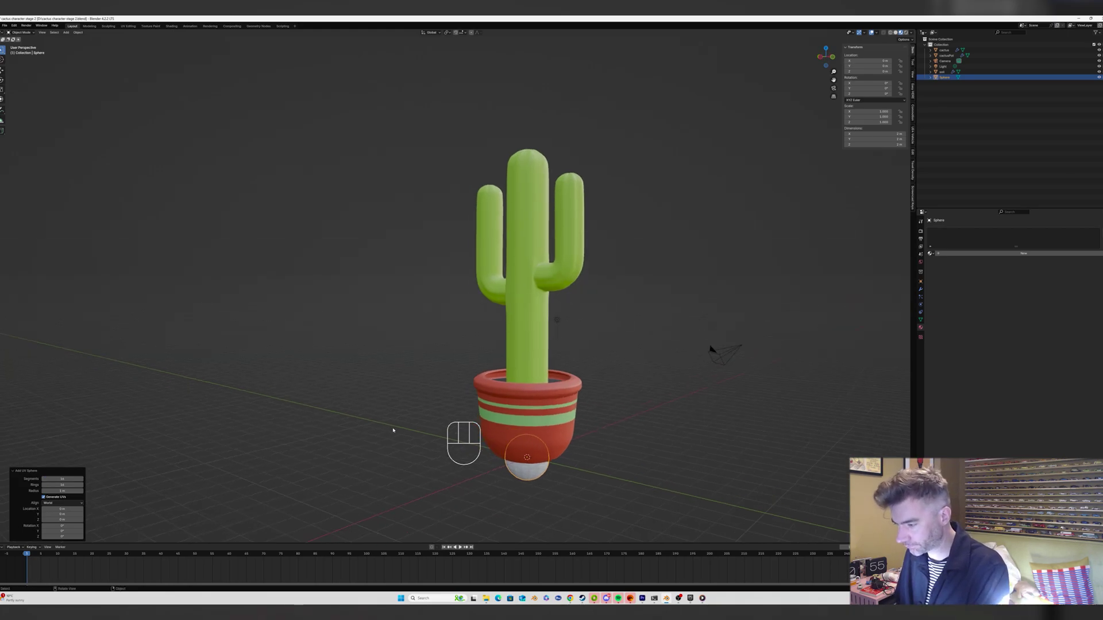
pyautogui.press('g')
pyautogui.press('z')
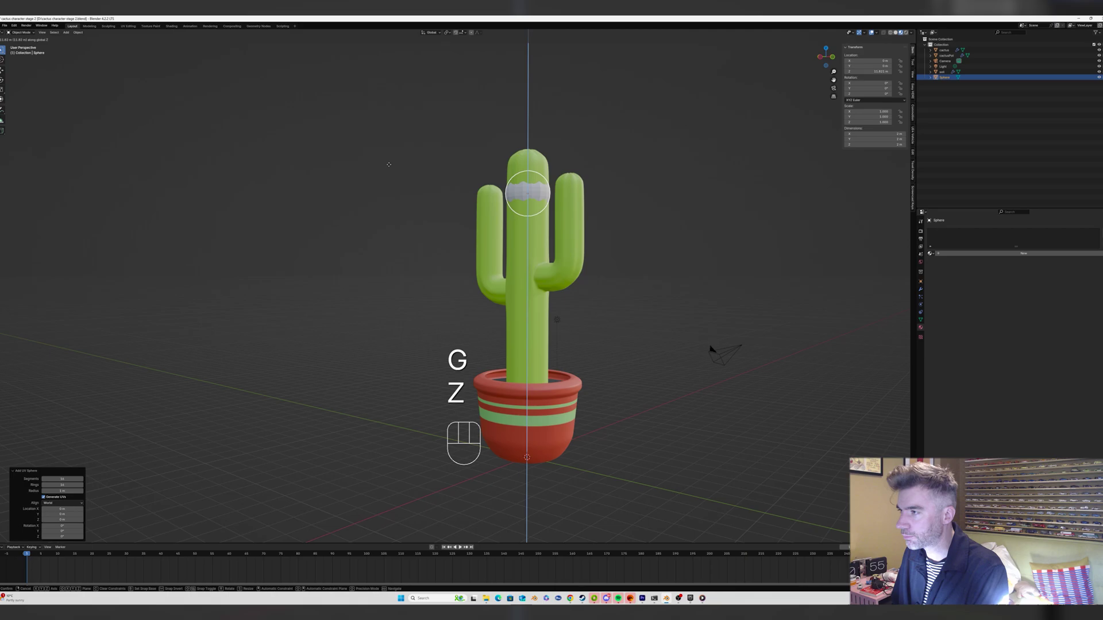
pyautogui.click(394, 172)
pyautogui.moveTo(394, 172); pyautogui.dragTo(437, 192, button='middle')
pyautogui.press('g')
pyautogui.press('y')
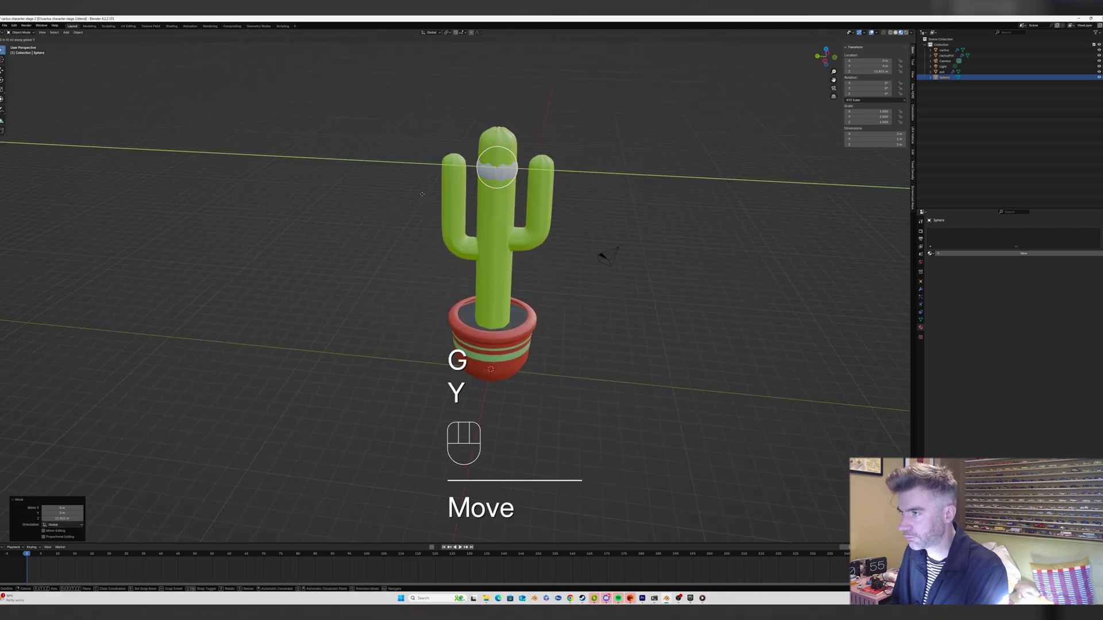
pyautogui.press('x')
pyautogui.click(479, 178)
# Scale the sphere down to eye size and shift it along Y to one side of the stem's centre.
pyautogui.press('s')
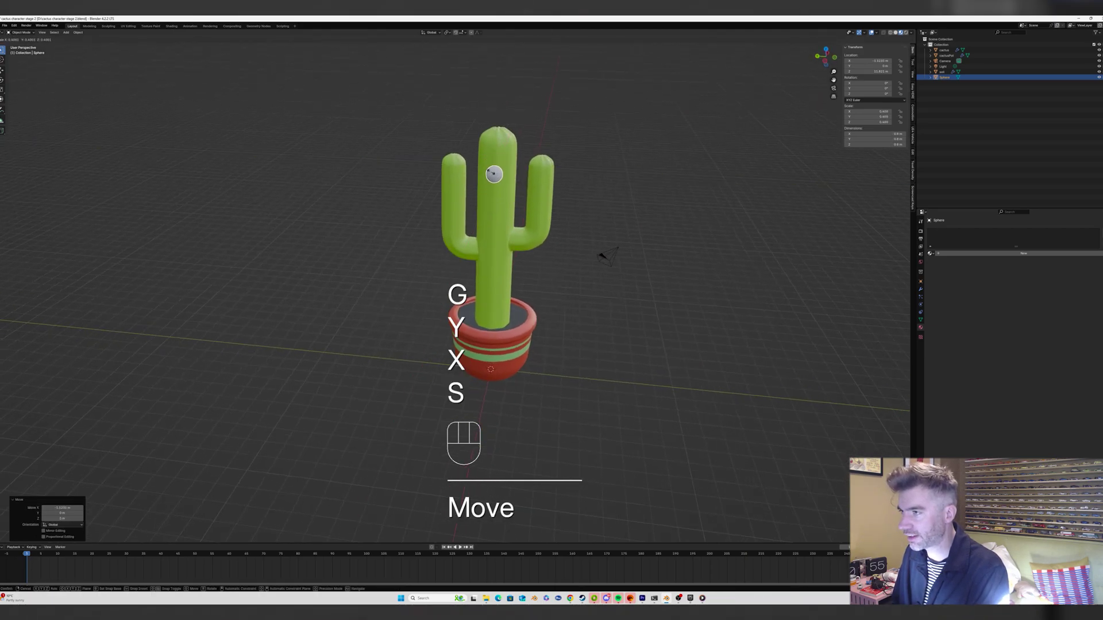
pyautogui.click(488, 173)
pyautogui.scroll(4, 496, 166)
pyautogui.moveTo(495, 166)
pyautogui.mouseDown(button='middle')
pyautogui.moveTo(517, 172)
pyautogui.moveTo(500, 169)
pyautogui.mouseUp(button='middle')
pyautogui.press('g')
pyautogui.press('y')
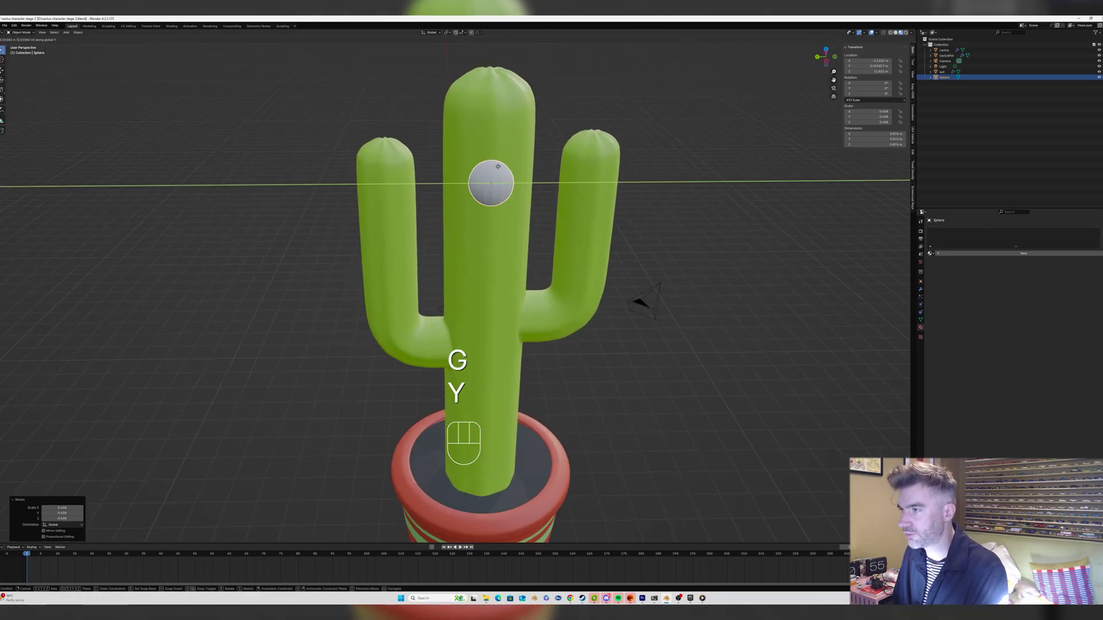
pyautogui.click(476, 165)
# Seat the eye sphere closer to the stem's front surface along X and refine its sideways position along Y.
pyautogui.moveTo(476, 165); pyautogui.dragTo(462, 167, button='middle')
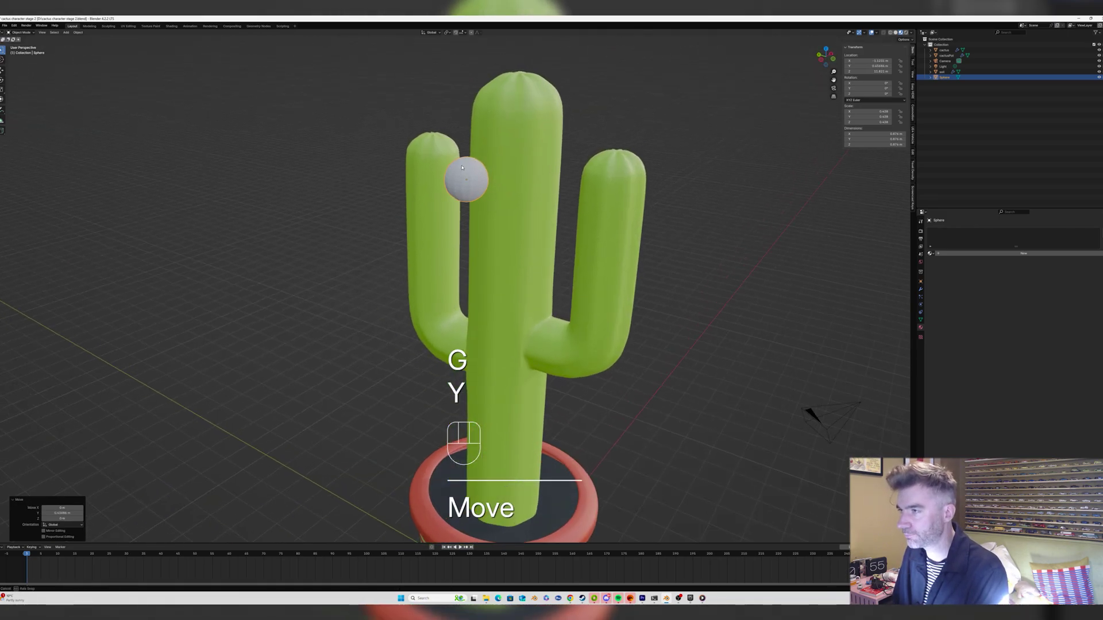
pyautogui.press('g')
pyautogui.press('z')
pyautogui.press('x')
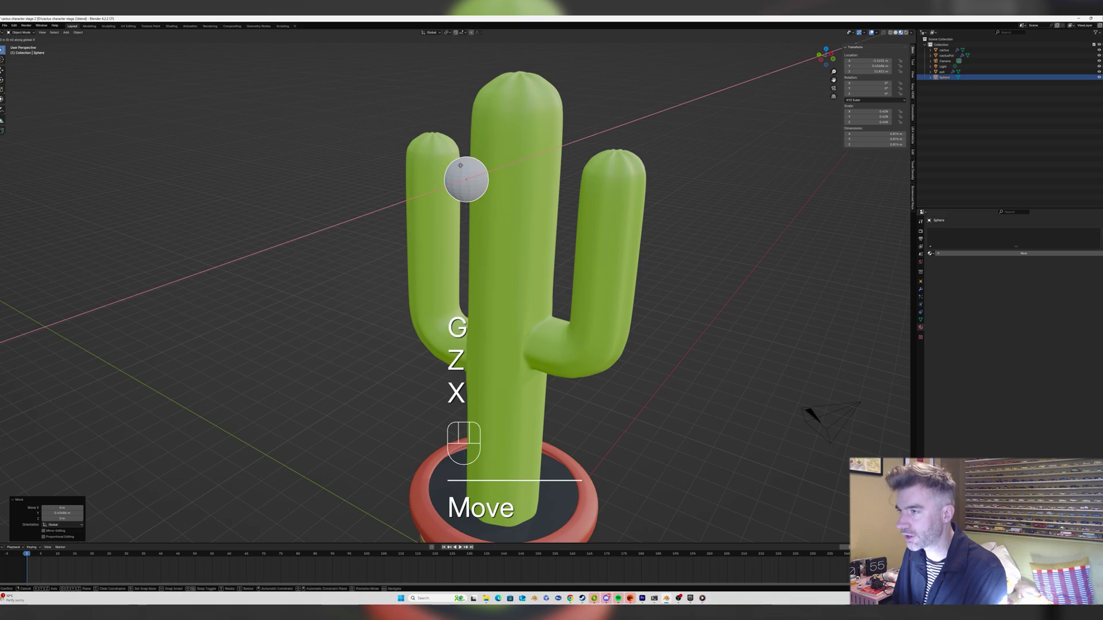
pyautogui.click(469, 160)
pyautogui.moveTo(468, 161); pyautogui.dragTo(501, 165, button='middle')
pyautogui.press('g')
pyautogui.press('y')
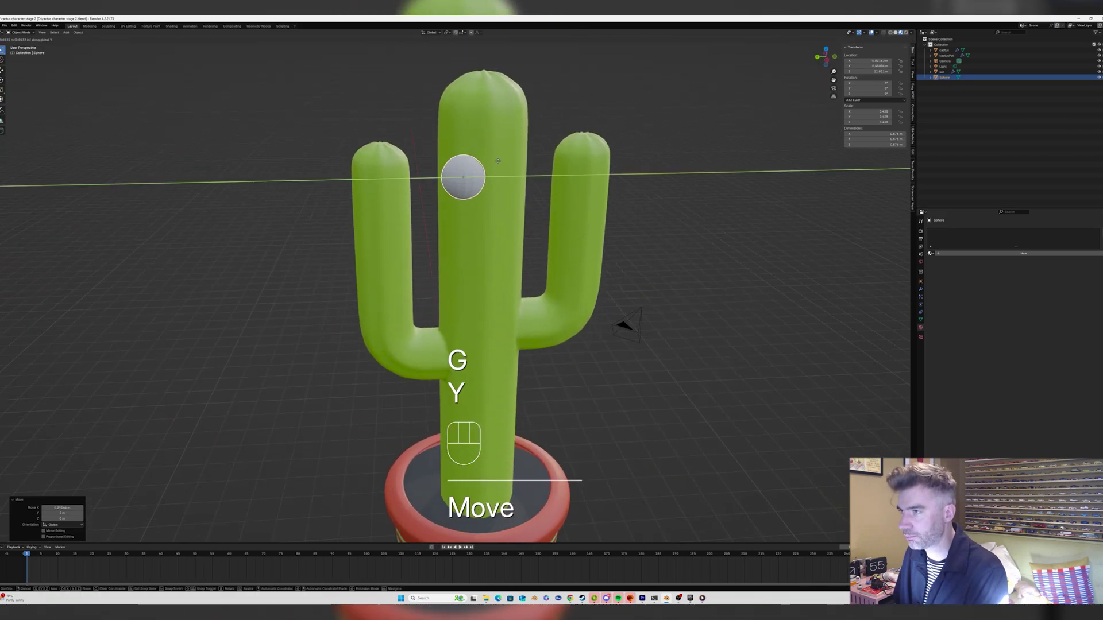
pyautogui.click(524, 175)
pyautogui.moveTo(525, 175); pyautogui.dragTo(484, 171, button='middle')
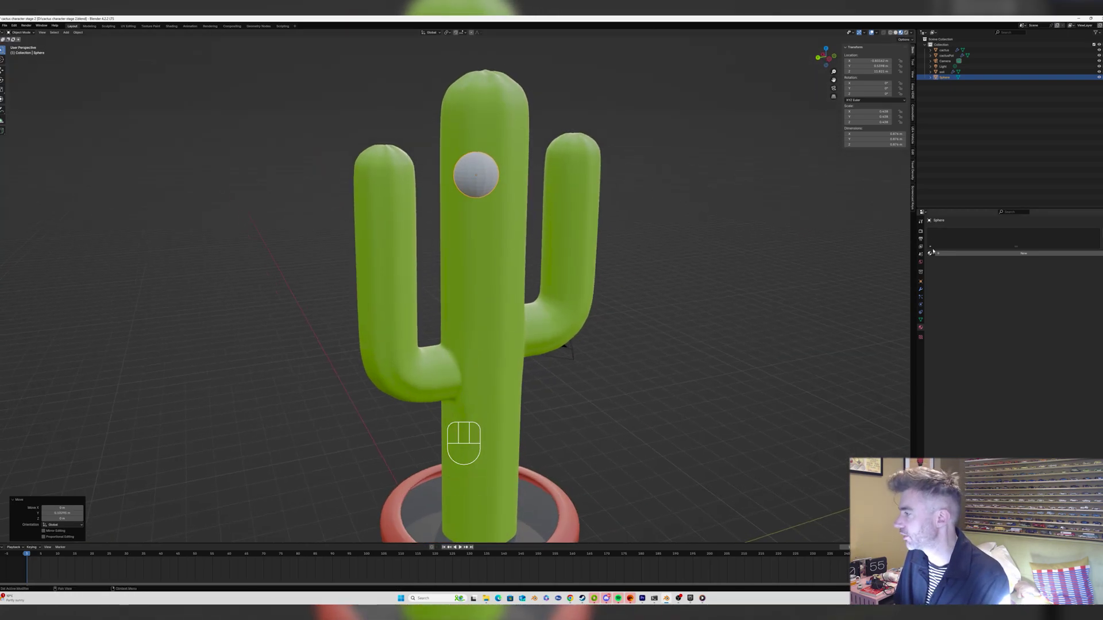
# Add a Mirror modifier to the eye sphere with the cactus as mirror object, mirroring on Y only.
pyautogui.click(921, 290)
pyautogui.click(943, 230)
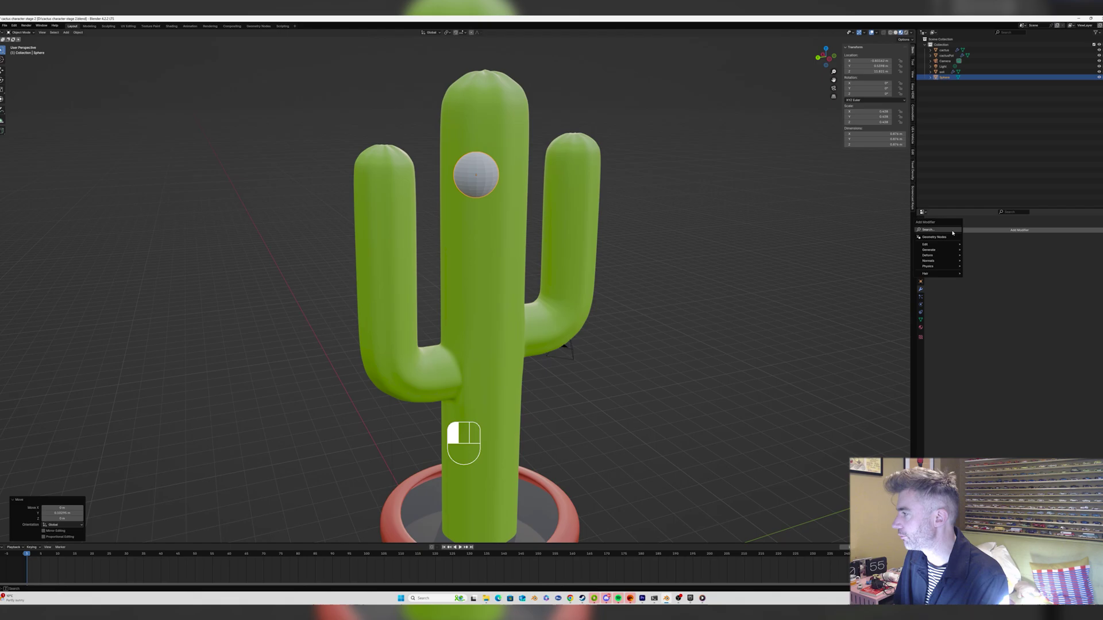
pyautogui.click(983, 246)
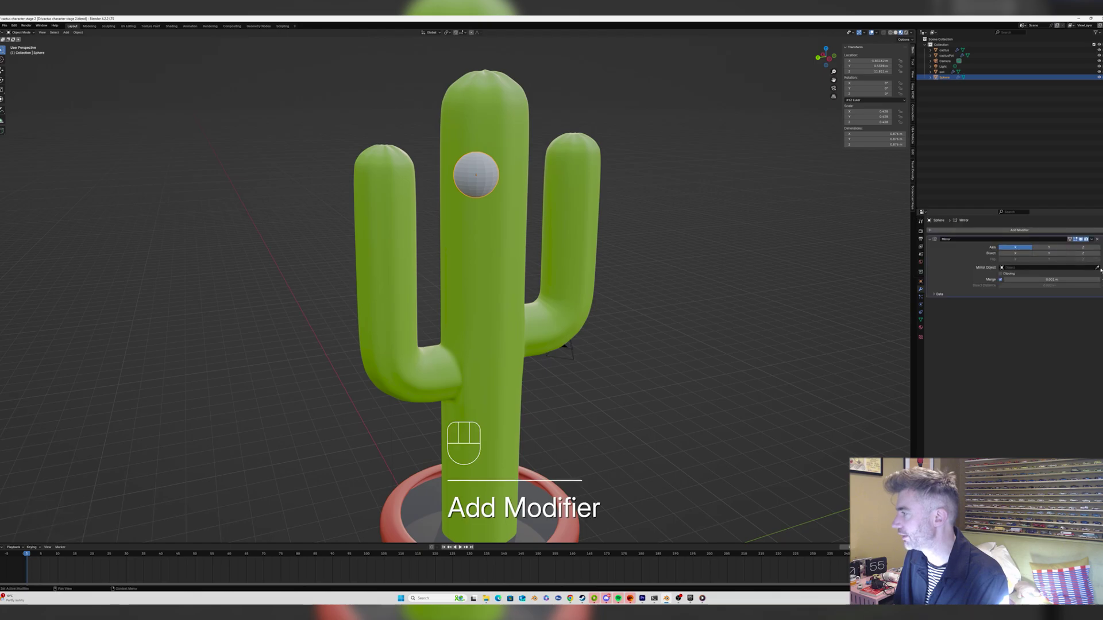
pyautogui.click(1097, 267)
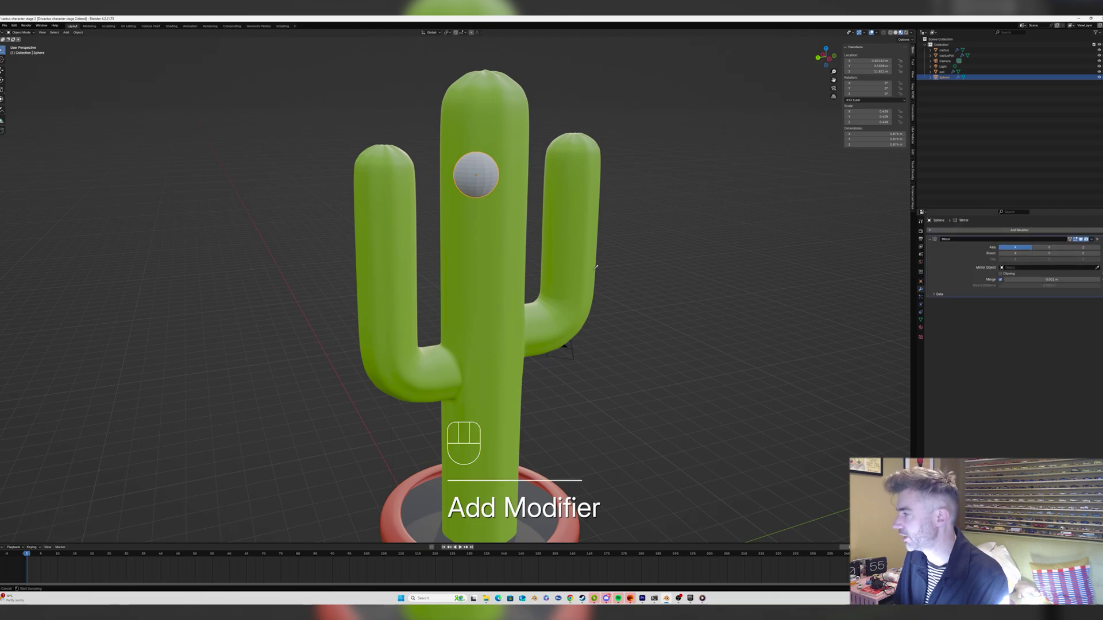
pyautogui.click(493, 254)
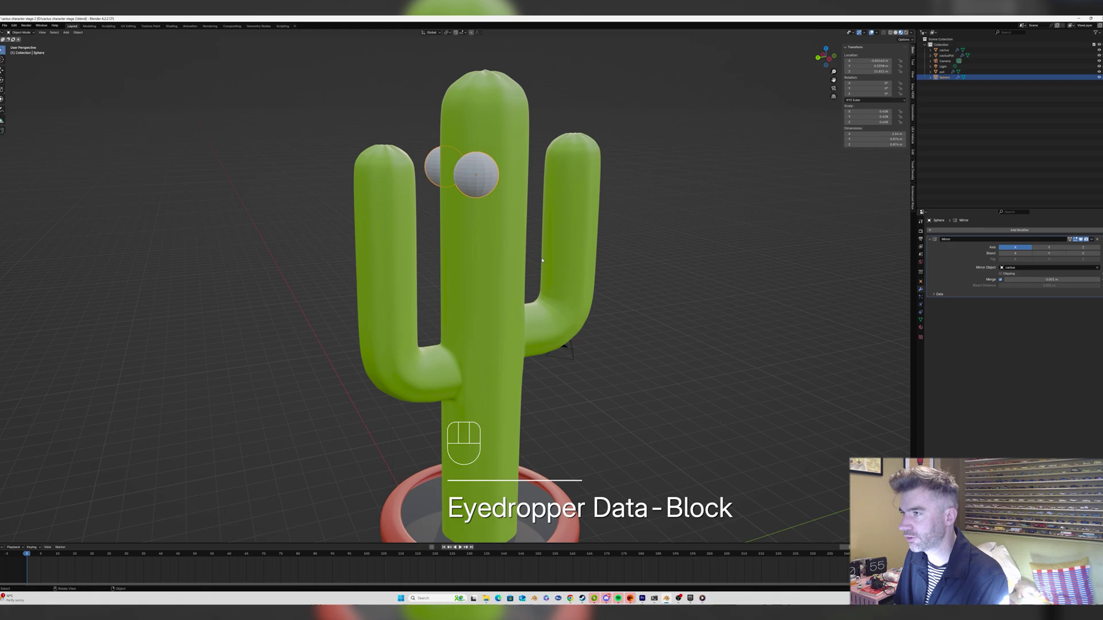
pyautogui.click(1011, 248)
pyautogui.click(1049, 248)
pyautogui.moveTo(694, 236); pyautogui.dragTo(494, 220, button='middle')
# Scale the mirrored eyes up slightly and check their size against the cactus.
pyautogui.press('s')
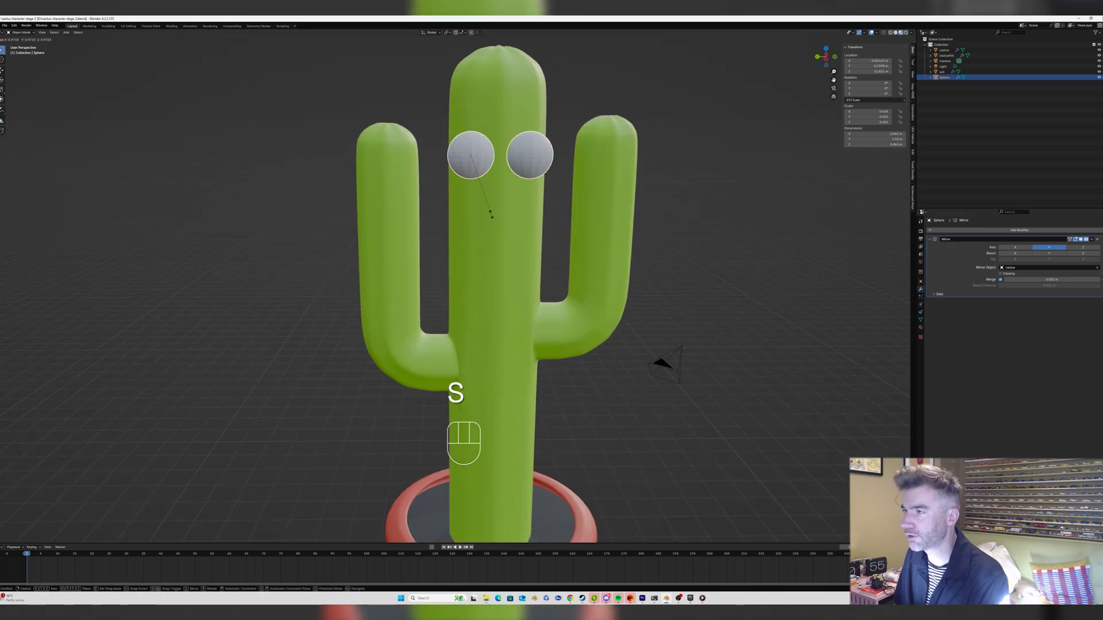
pyautogui.click(493, 221)
pyautogui.moveTo(517, 220)
pyautogui.mouseDown(button='middle')
pyautogui.moveTo(488, 208)
pyautogui.moveTo(564, 225)
pyautogui.moveTo(504, 221)
pyautogui.moveTo(534, 225)
pyautogui.moveTo(510, 208)
pyautogui.mouseUp(button='middle')
pyautogui.scroll(-5, 491, 215)
pyautogui.scroll(2, 493, 218)
pyautogui.scroll(4, 496, 203)
pyautogui.scroll(-2, 494, 202)
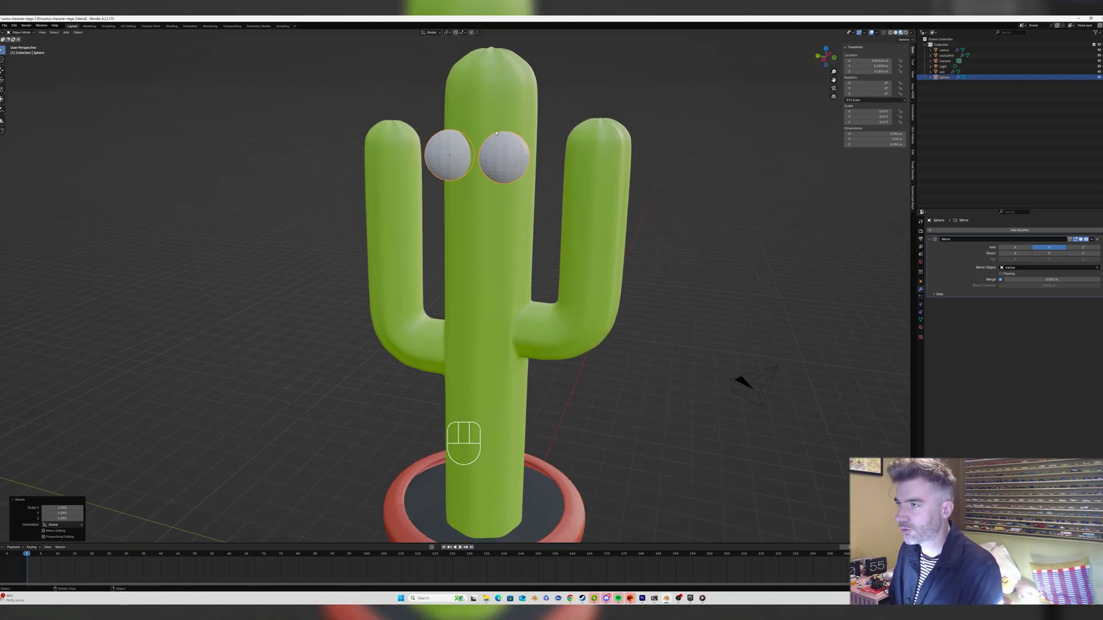
pyautogui.moveTo(480, 139)
pyautogui.mouseDown(button='middle')
pyautogui.moveTo(501, 145)
pyautogui.moveTo(485, 144)
pyautogui.mouseUp(button='middle')
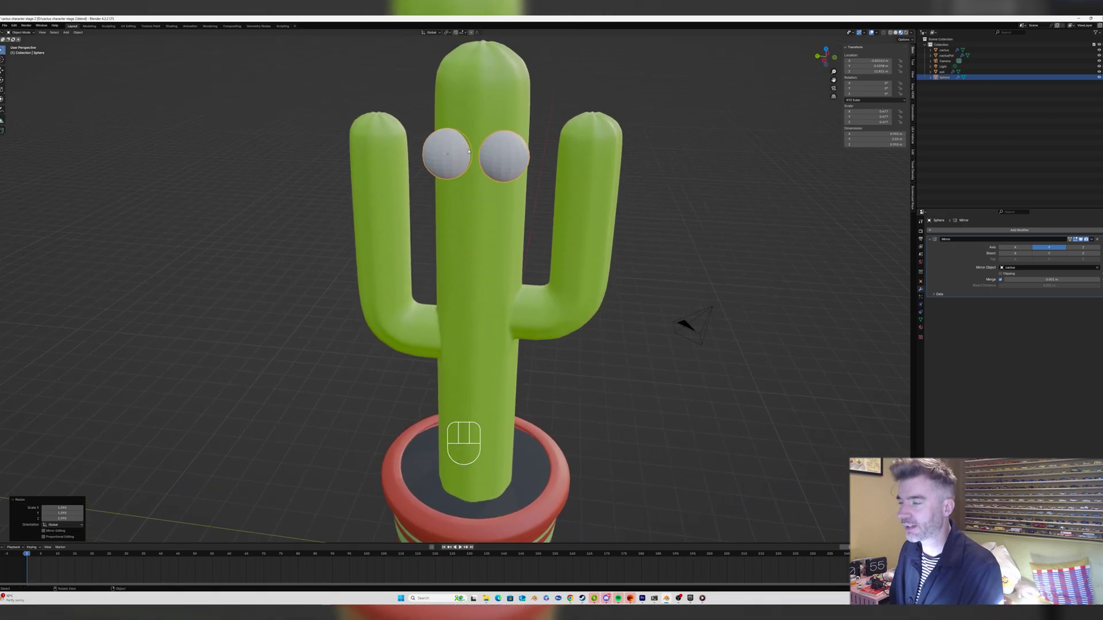
# Duplicate the eye sphere in place and scale the copy slightly larger as the base for the eyelids.
pyautogui.click(539, 172)
pyautogui.click(450, 154)
pyautogui.moveTo(450, 153); pyautogui.dragTo(458, 149, button='middle')
pyautogui.hotkey('shift', 'd')
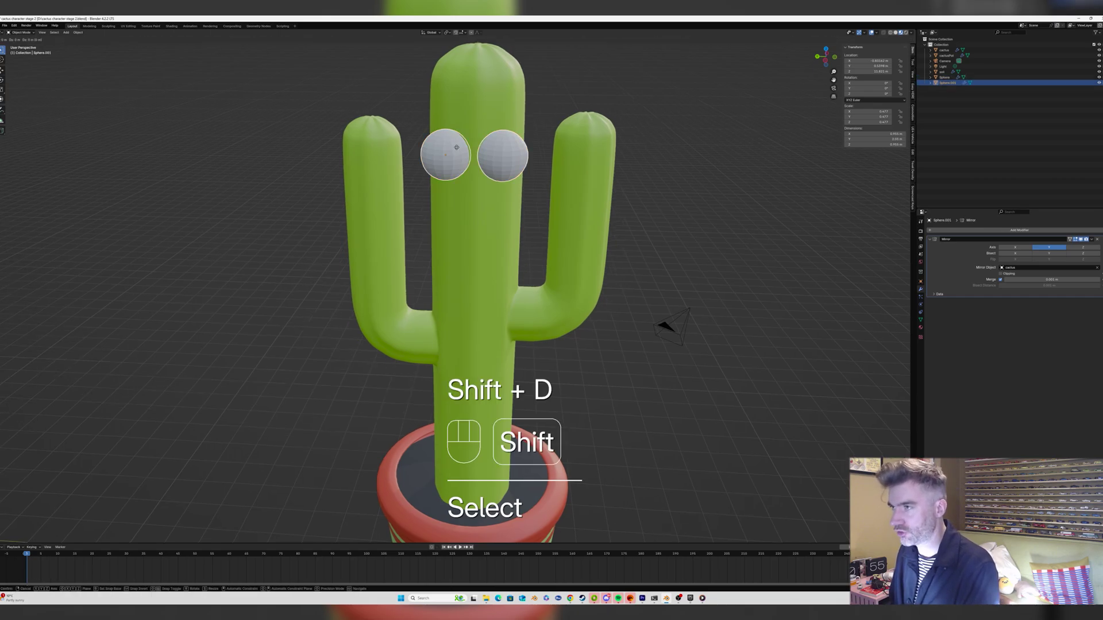
pyautogui.rightClick(455, 146)
pyautogui.scroll(5, 445, 151)
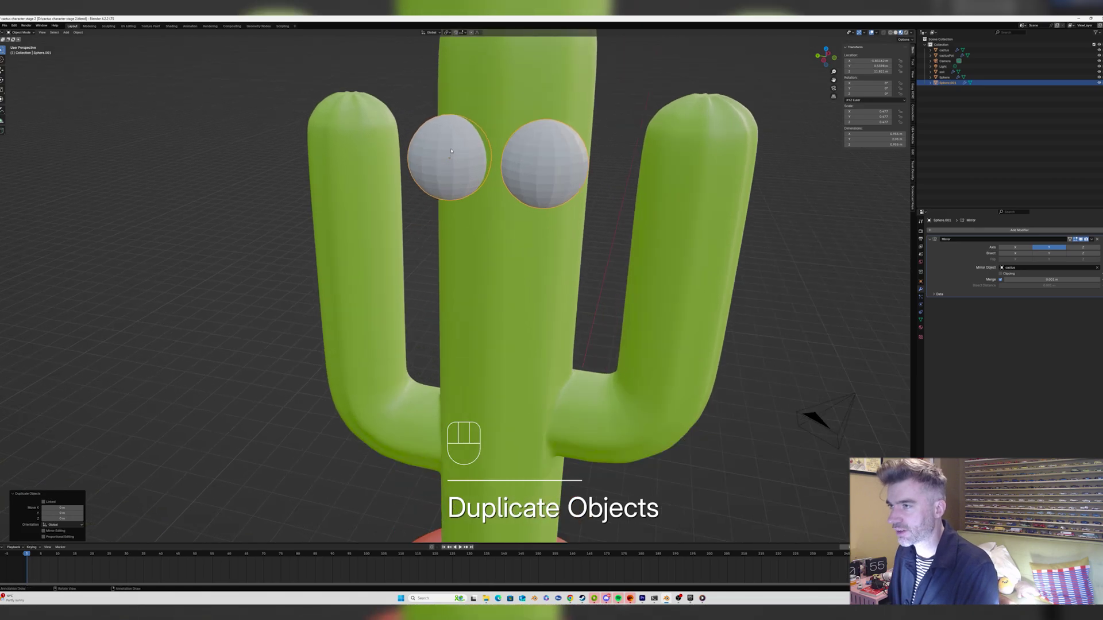
pyautogui.press('s')
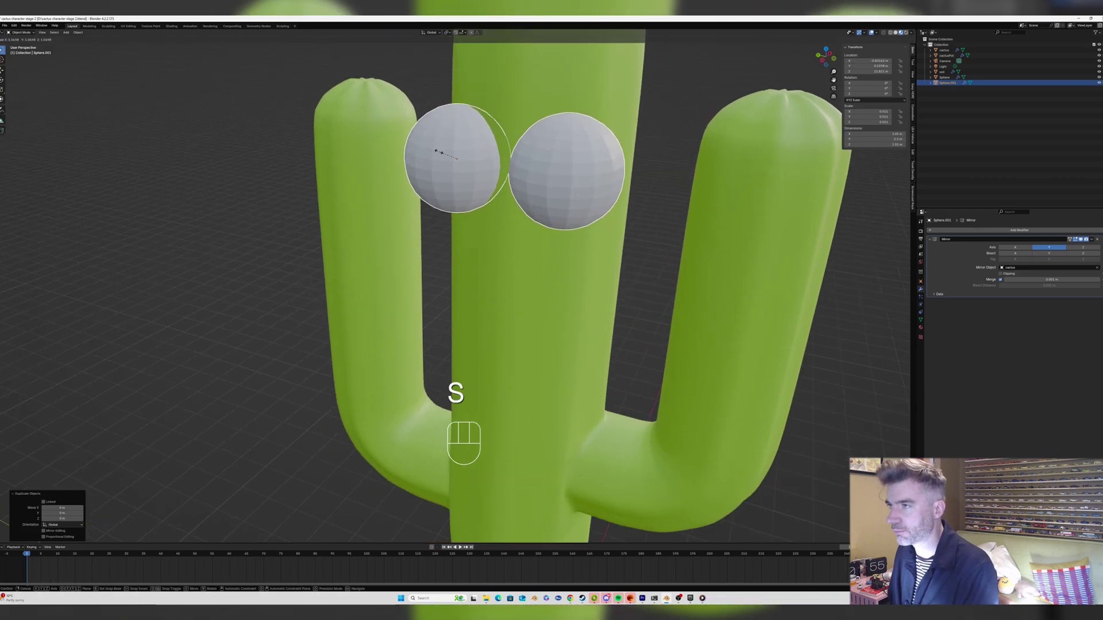
pyautogui.click(438, 152)
# Delete the lower part of the duplicated sphere's mesh, keeping only the upper cap as an eyelid.
pyautogui.moveTo(438, 151); pyautogui.dragTo(483, 147, button='middle')
pyautogui.press('Tab')
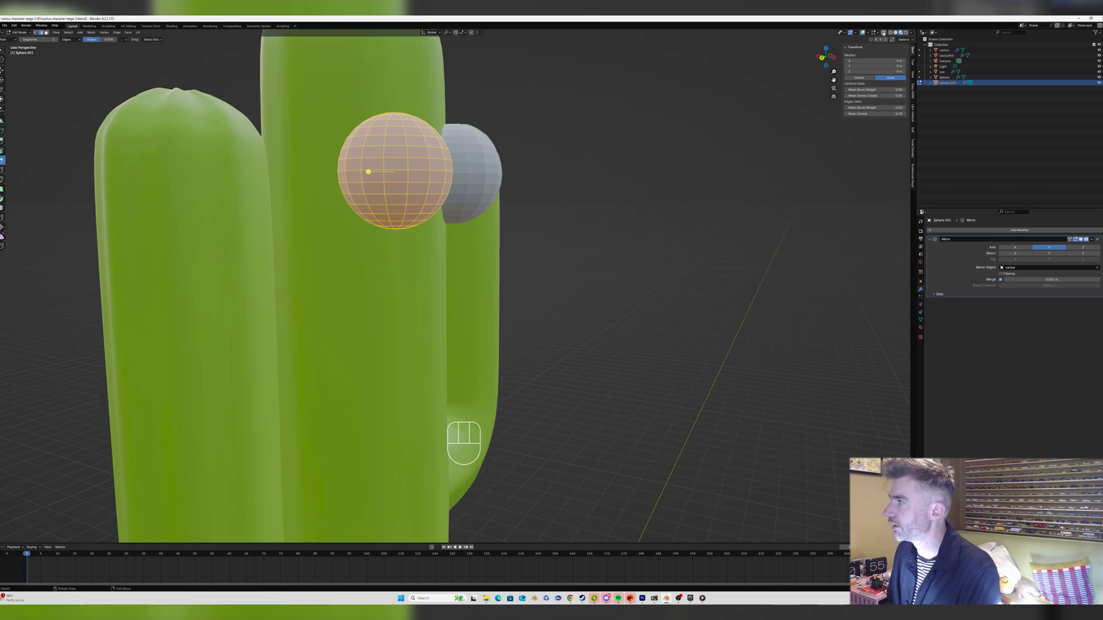
pyautogui.click(321, 167)
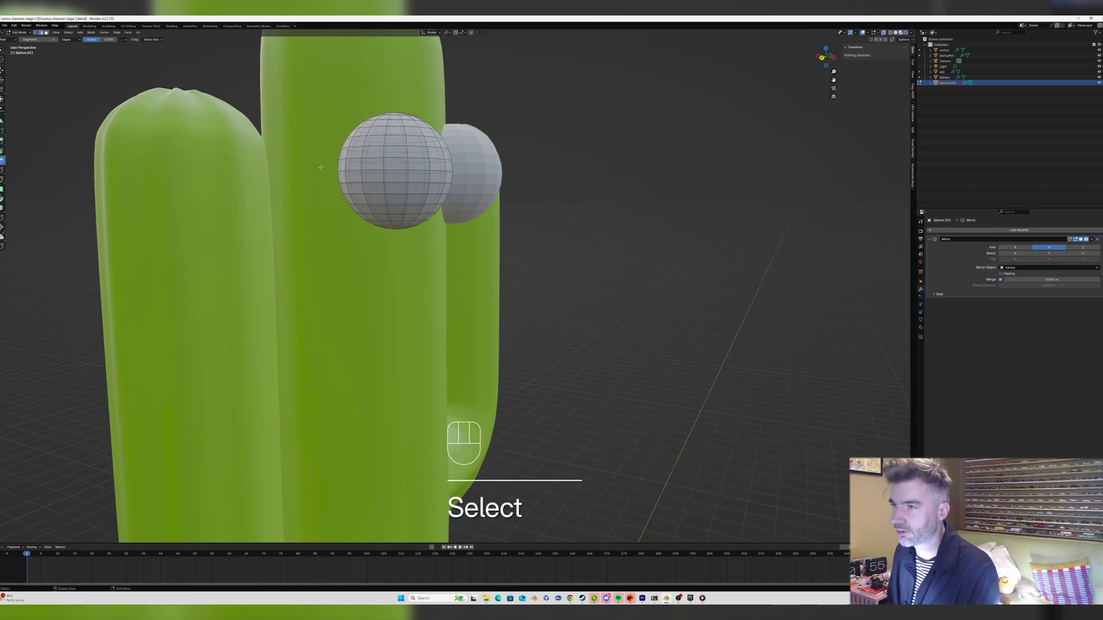
pyautogui.moveTo(318, 167); pyautogui.dragTo(509, 246)
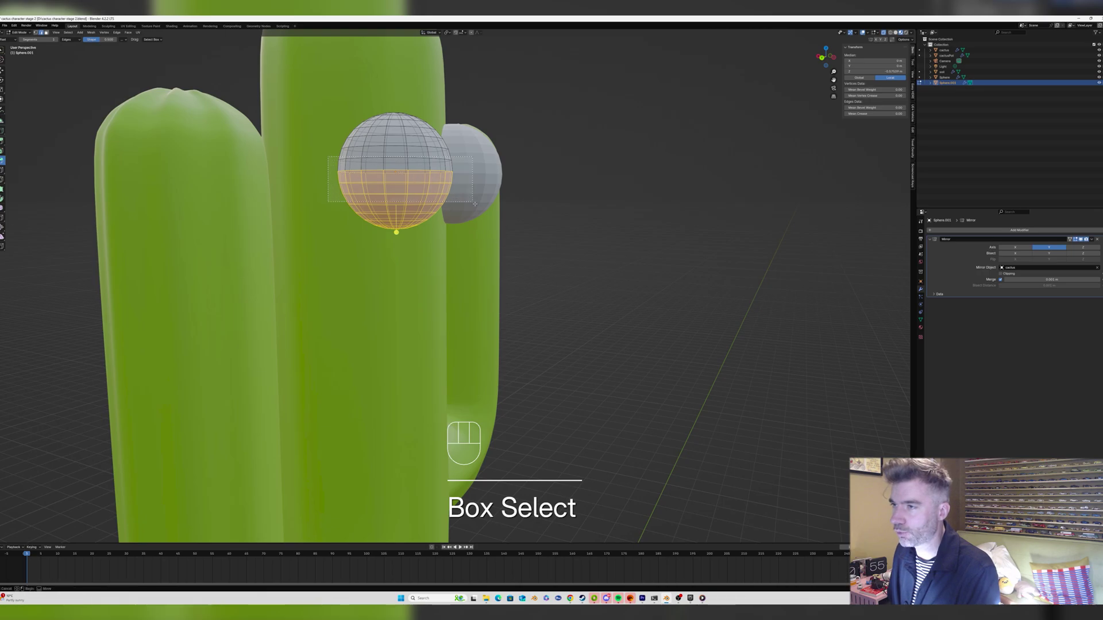
pyautogui.moveTo(474, 203); pyautogui.dragTo(506, 221)
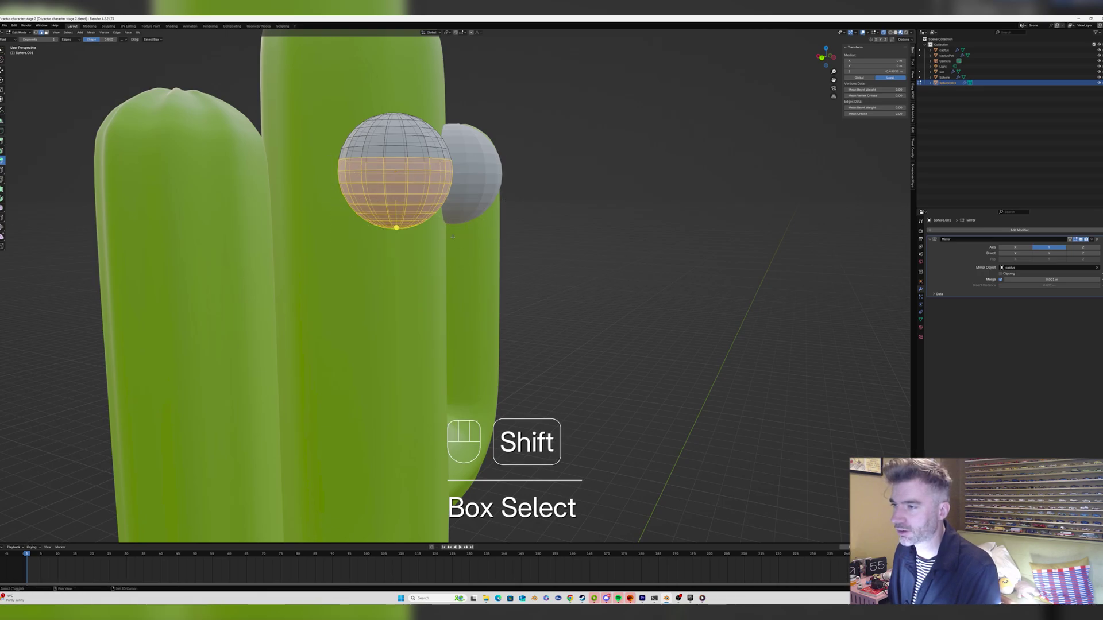
pyautogui.moveTo(414, 191); pyautogui.dragTo(420, 121, button='middle')
pyautogui.press('x')
pyautogui.click(407, 210)
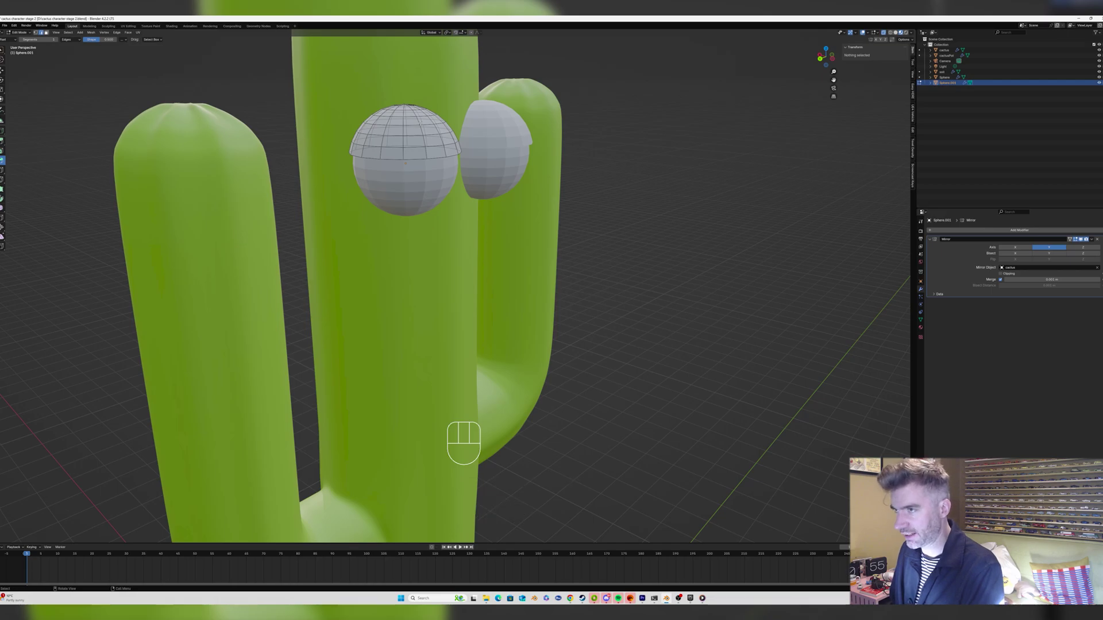
# Rotate the whole eyelid mesh about the Y axis so it tilts over the eye.
pyautogui.press('a')
pyautogui.press('r')
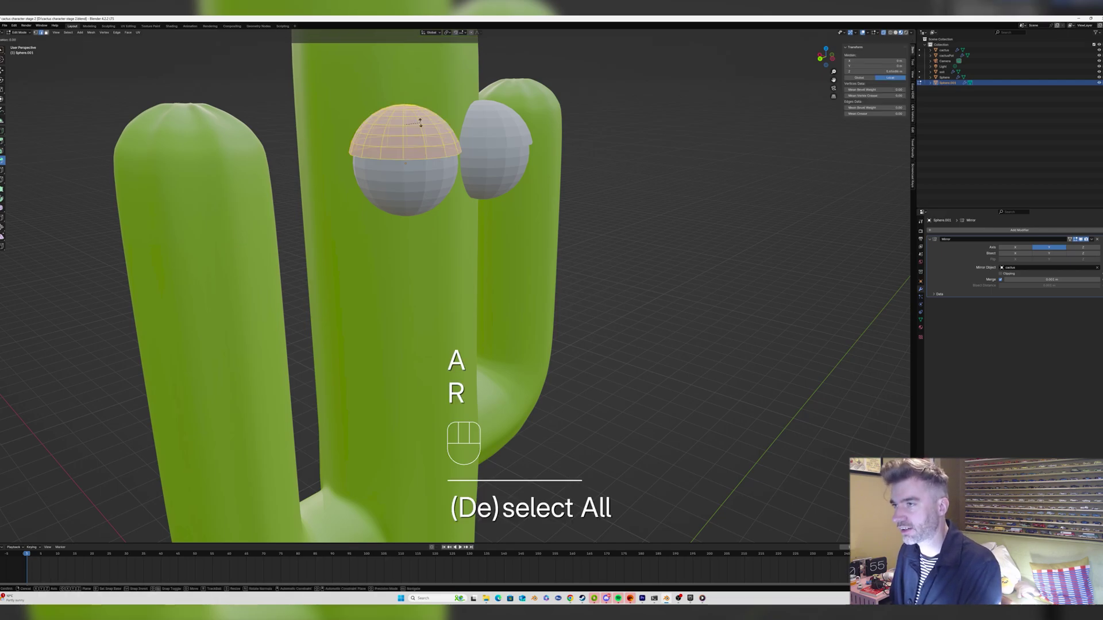
pyautogui.press('y')
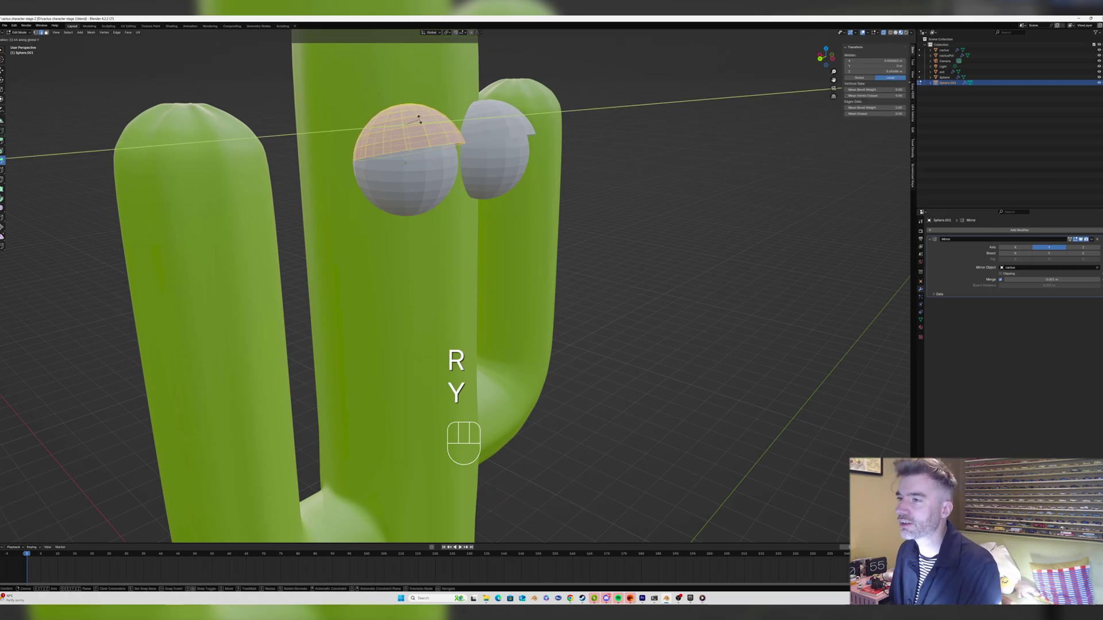
pyautogui.click(418, 122)
# Move the eyelid mesh slightly back along X so it fits around the eyeball.
pyautogui.moveTo(418, 122); pyautogui.dragTo(434, 121, button='middle')
pyautogui.press('g')
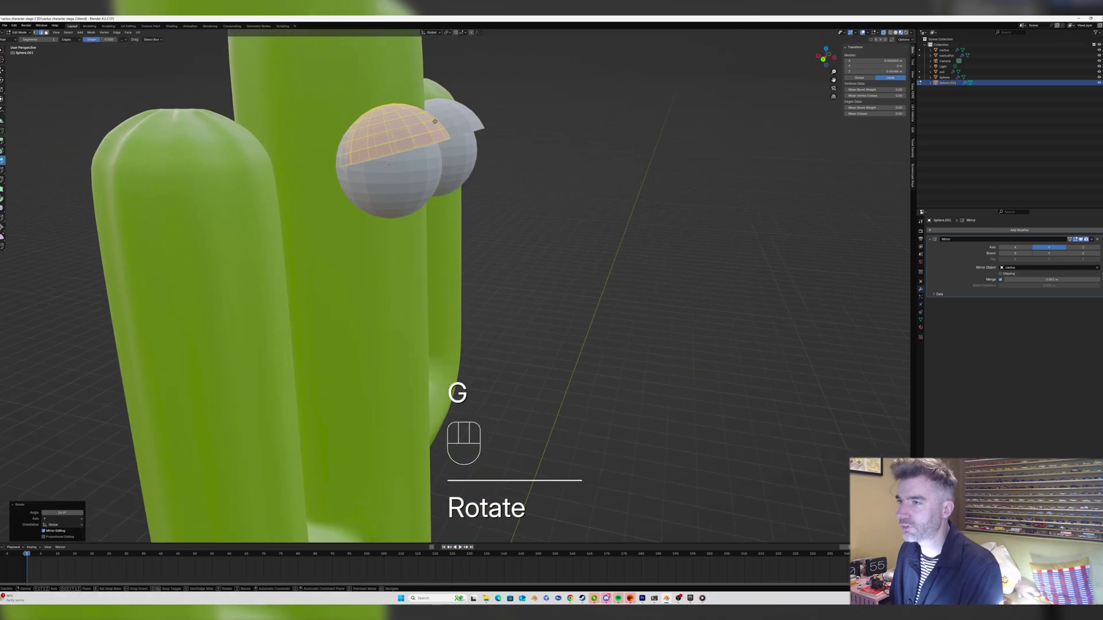
pyautogui.press('y')
pyautogui.press('x')
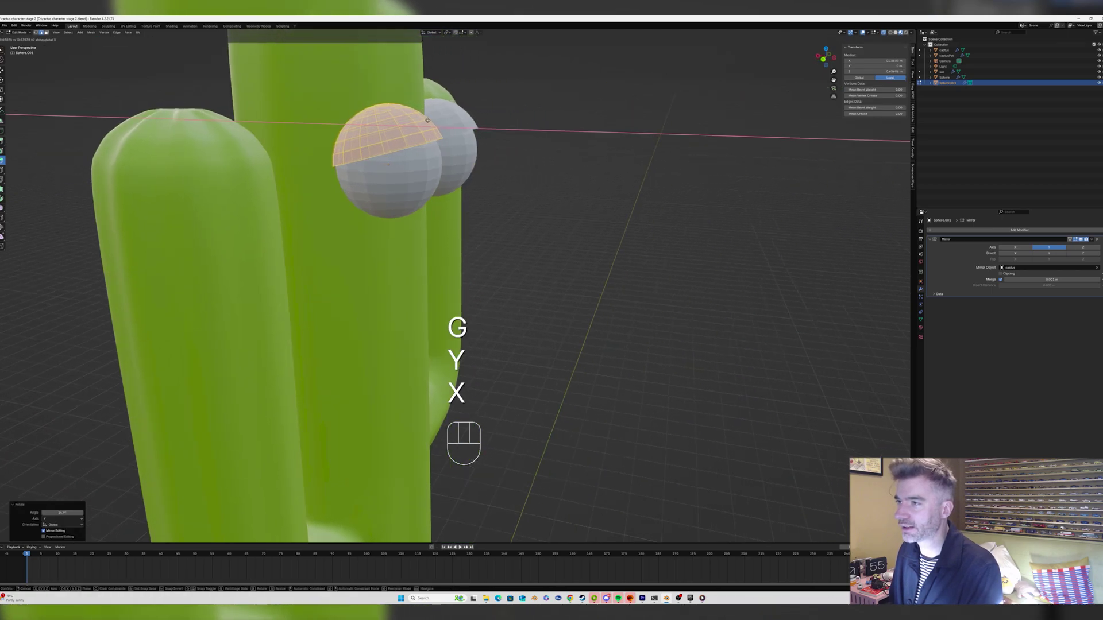
pyautogui.click(428, 120)
# Rotate the eyelid mesh slightly about the X axis to angle the lids.
pyautogui.moveTo(428, 121); pyautogui.dragTo(391, 124, button='middle')
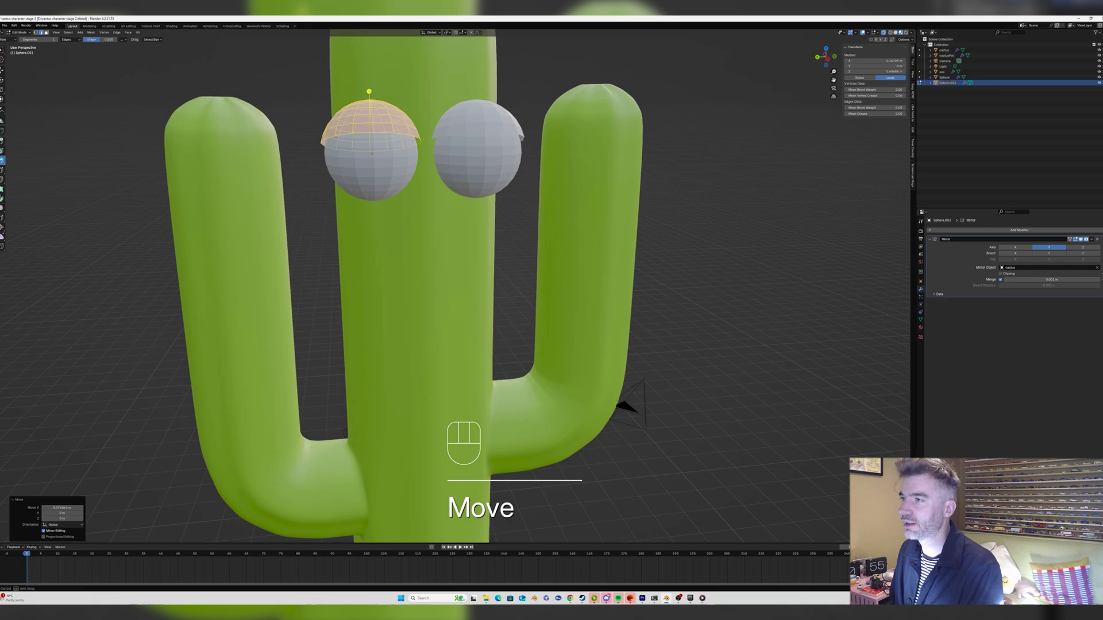
pyautogui.press('r')
pyautogui.press('y')
pyautogui.press('x')
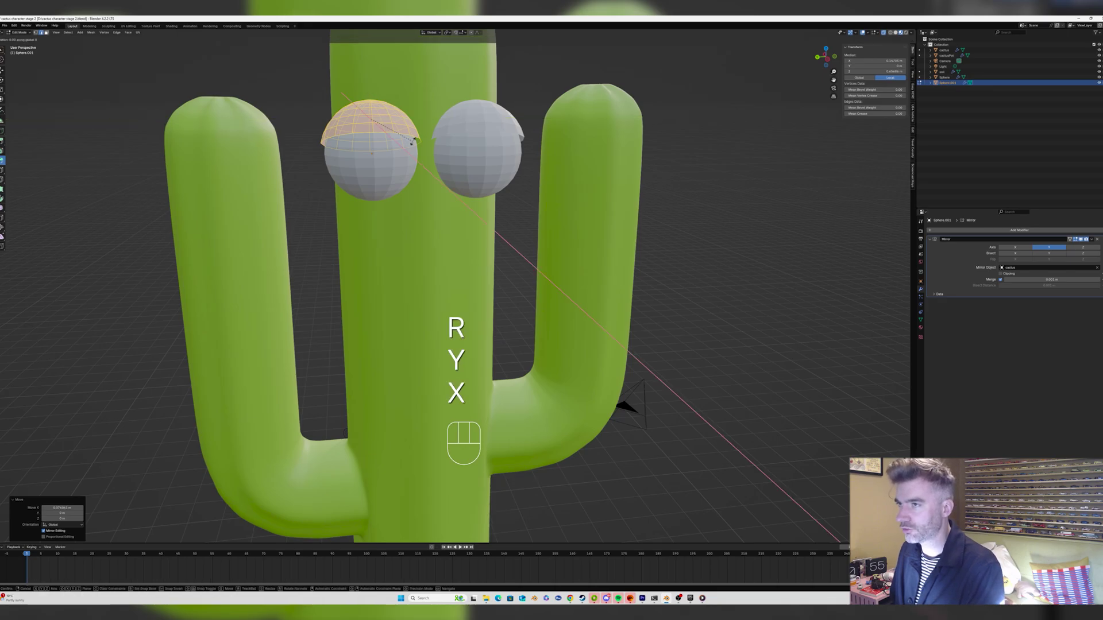
pyautogui.click(409, 134)
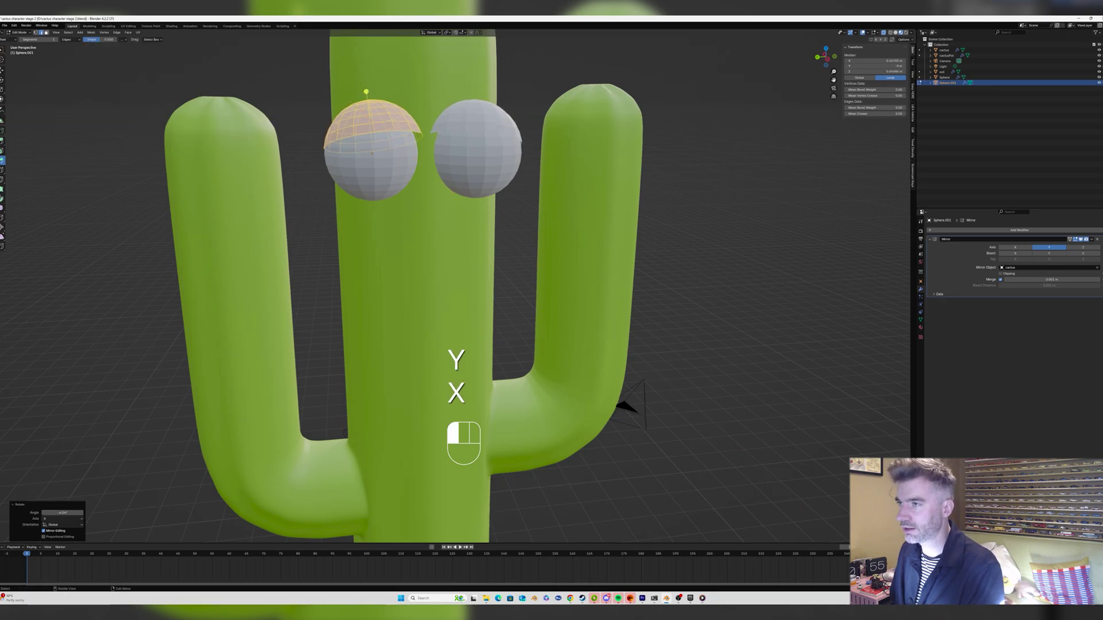
# Shift the eyelid mesh slightly sideways so it sits centred over the eyeball.
pyautogui.press('g')
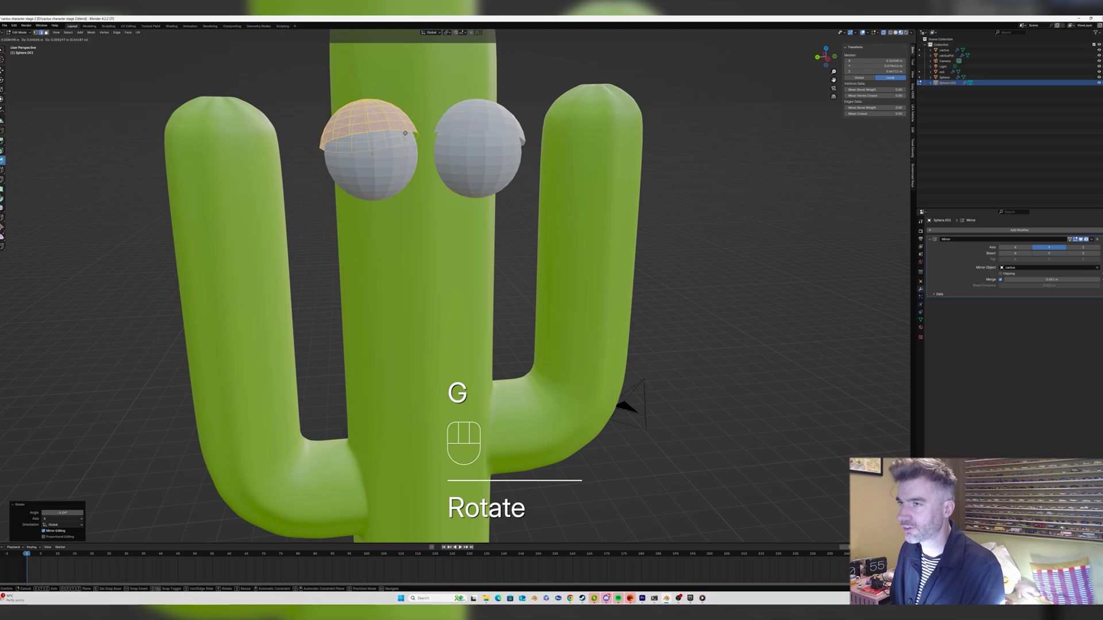
pyautogui.click(404, 133)
pyautogui.press('g')
pyautogui.click(401, 133)
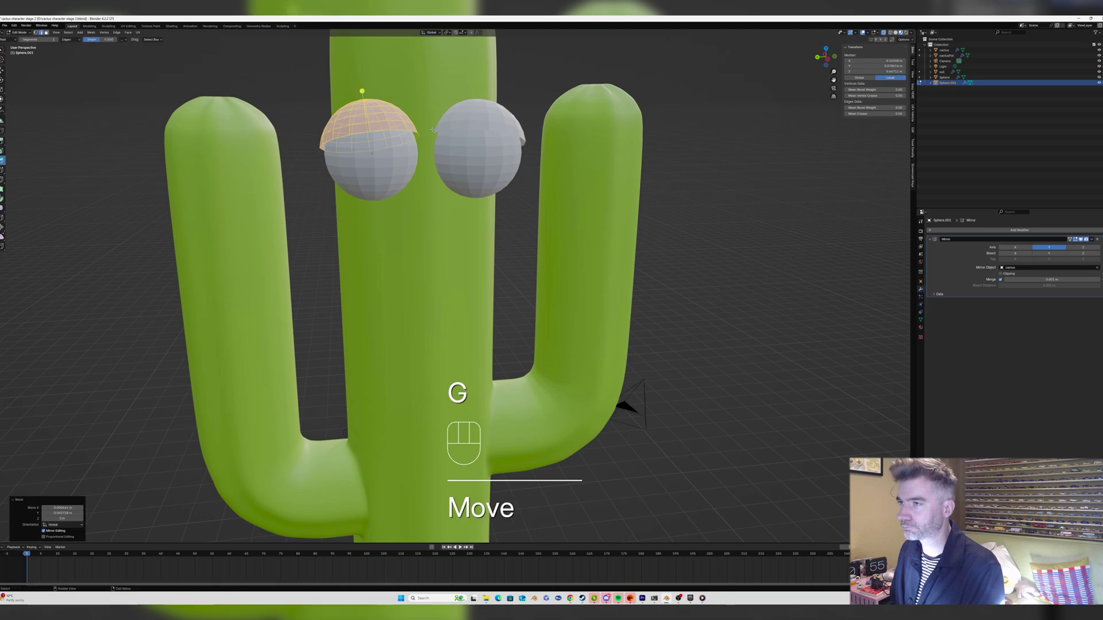
# Extrude the eyelid faces slightly along their normals to thicken the lid, and return to Object Mode.
pyautogui.moveTo(402, 133); pyautogui.dragTo(440, 131, button='middle')
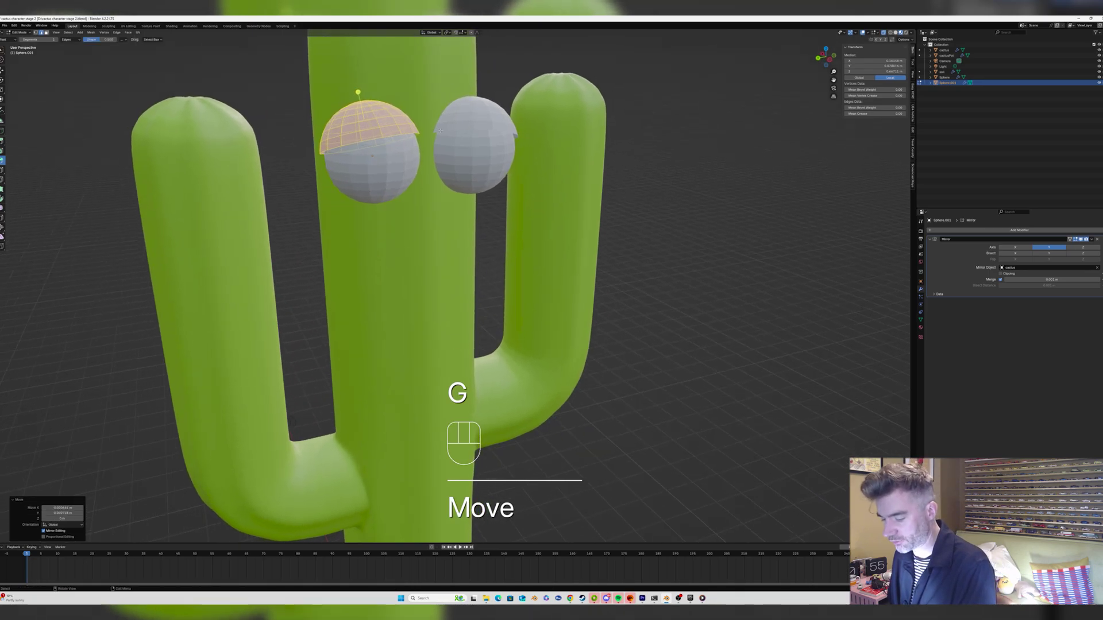
pyautogui.hotkey('alt', 'e')
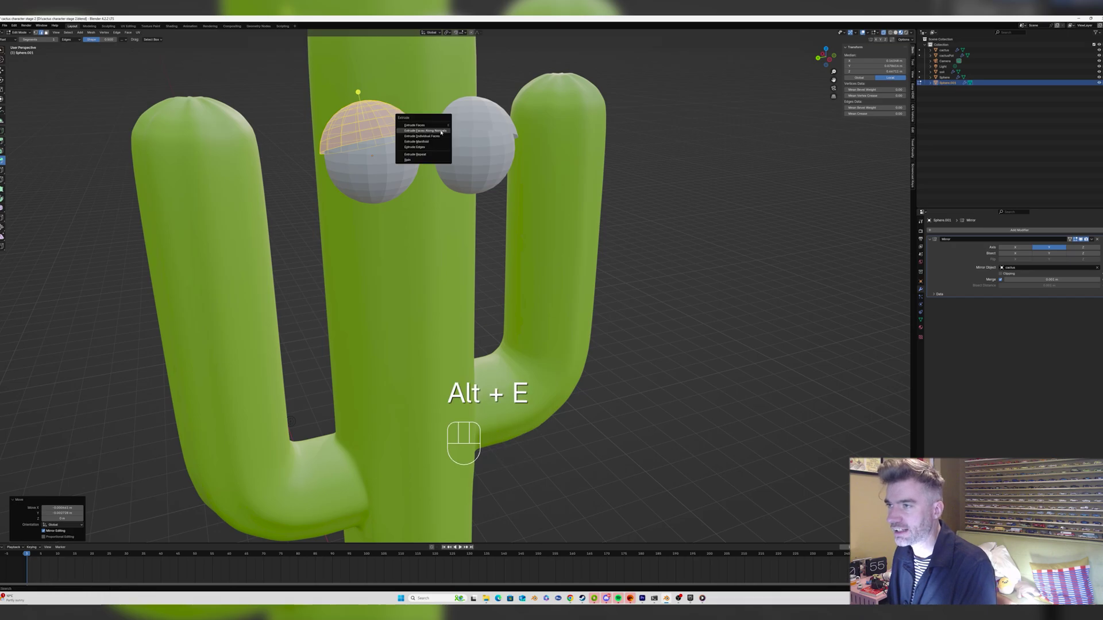
pyautogui.click(442, 131)
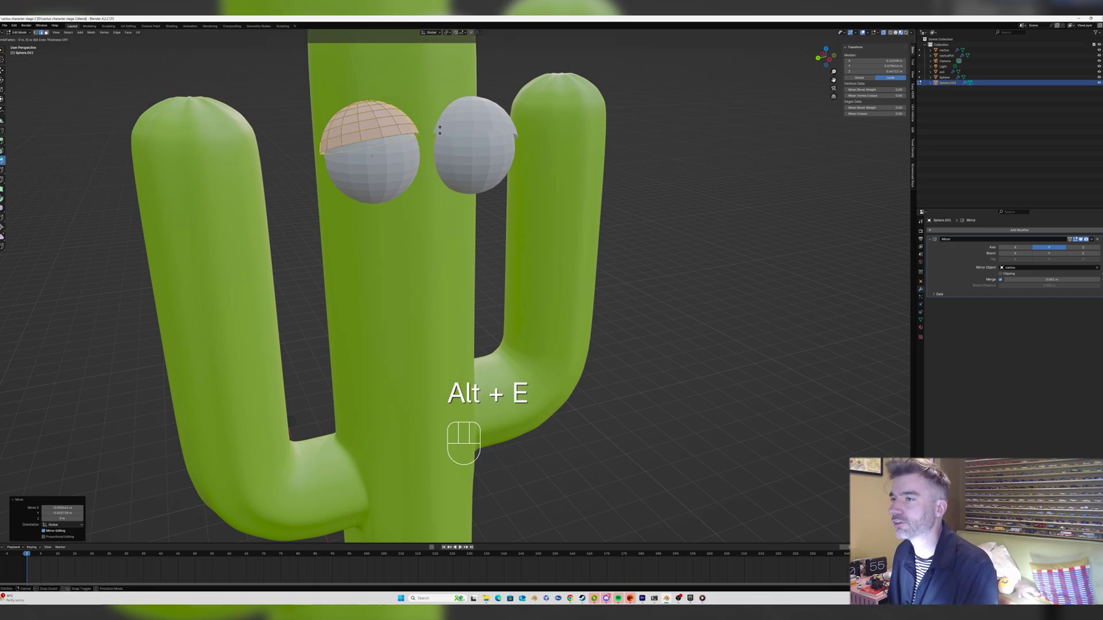
pyautogui.click(435, 134)
pyautogui.moveTo(435, 134); pyautogui.dragTo(415, 131, button='middle')
pyautogui.press('Tab')
# Apply Shade Smooth to the mirrored eyeballs.
pyautogui.scroll(-5, 416, 131)
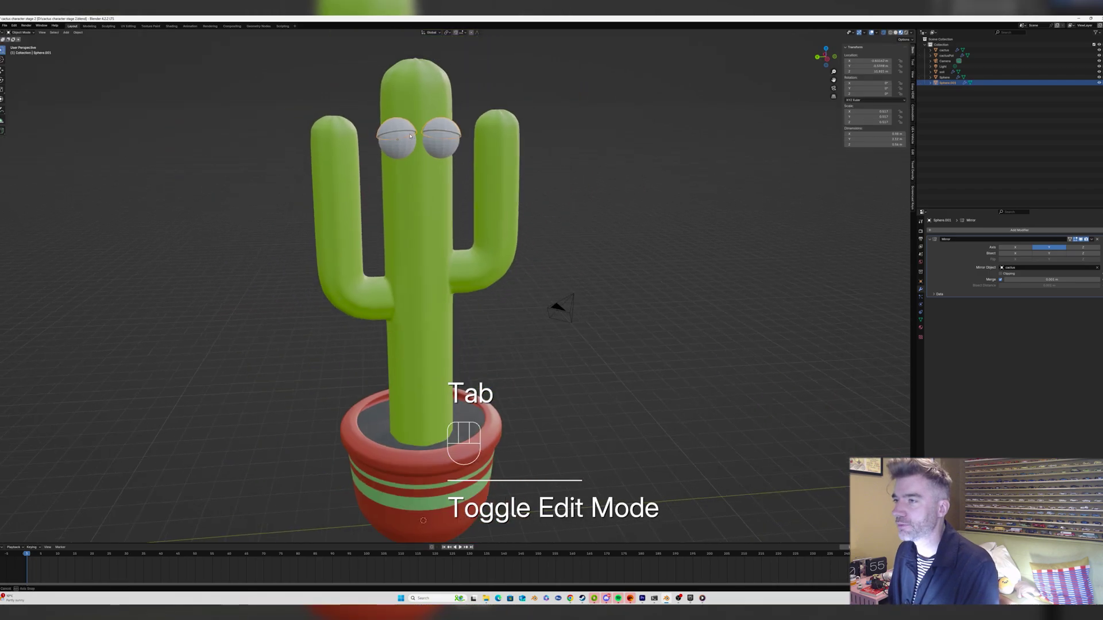
pyautogui.click(411, 144)
pyautogui.rightClick(411, 143)
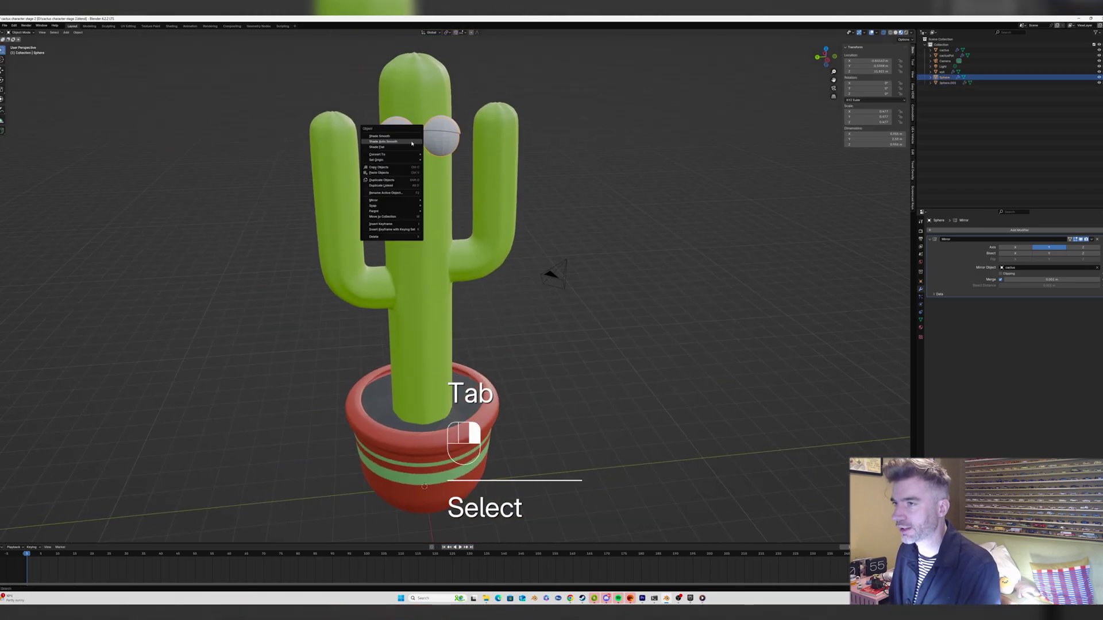
pyautogui.click(411, 139)
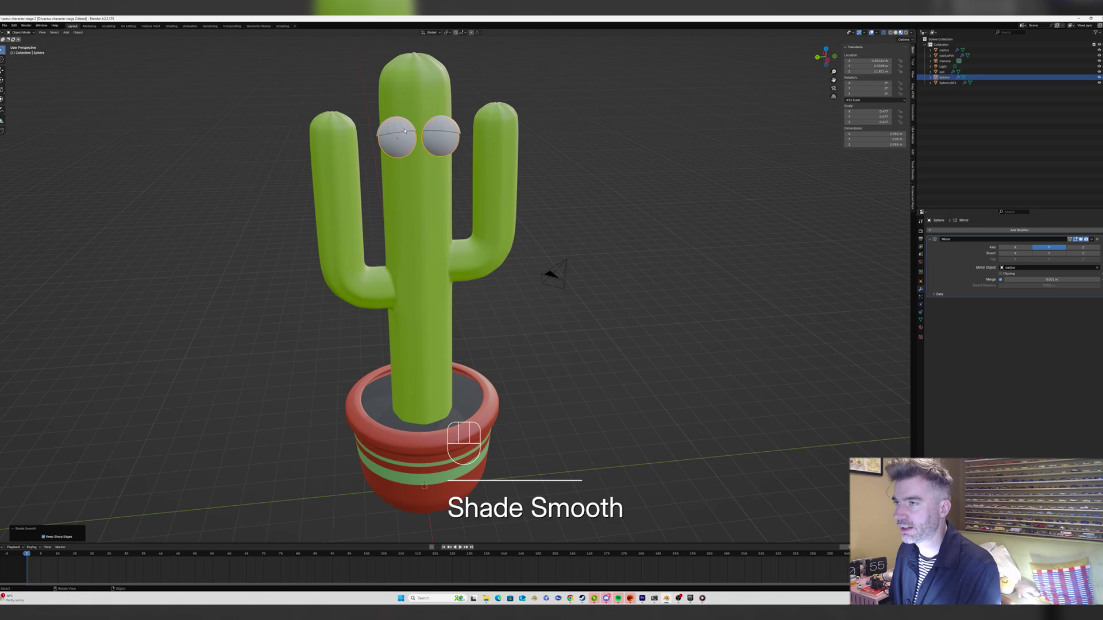
# Add a Subdivision Surface modifier to the eyelids and place it above the Mirror modifier in the stack.
pyautogui.click(407, 134)
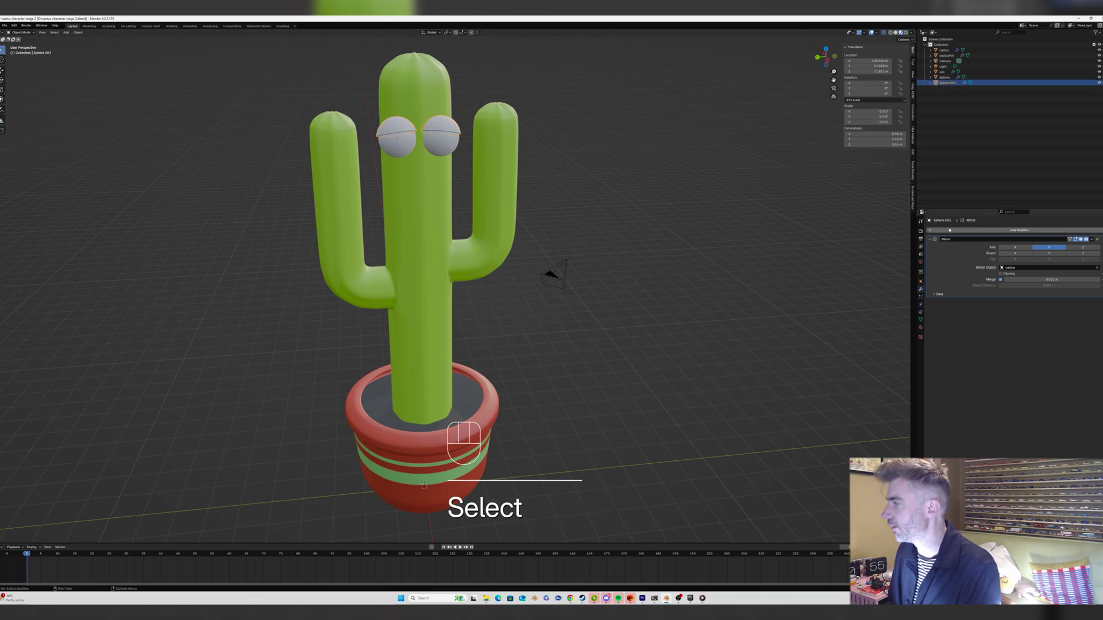
pyautogui.click(987, 231)
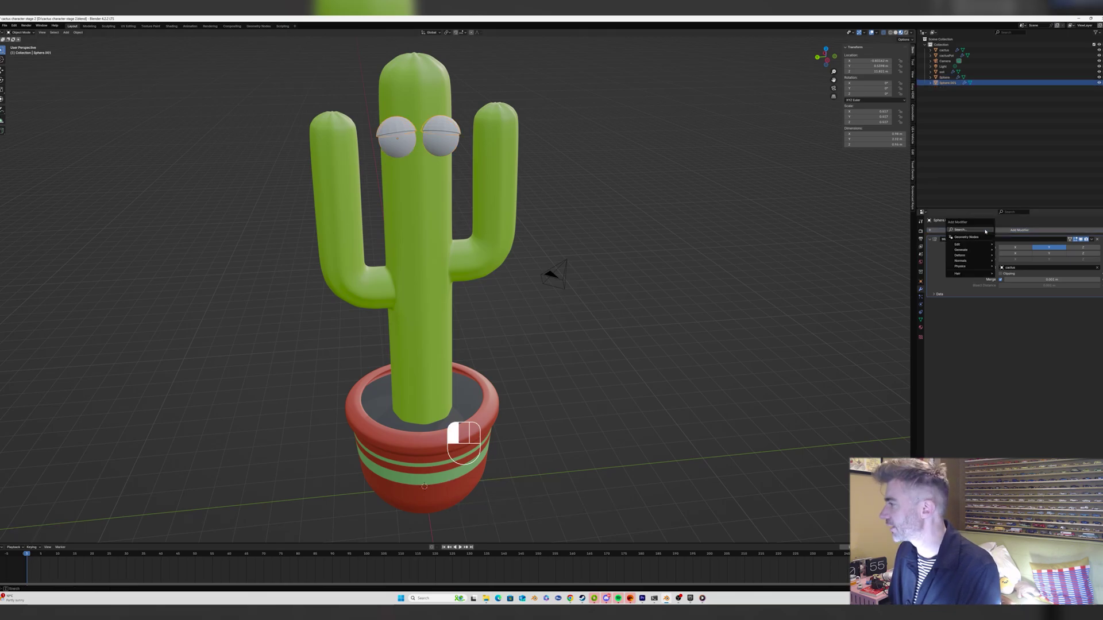
pyautogui.click(986, 230)
pyautogui.click(1005, 245)
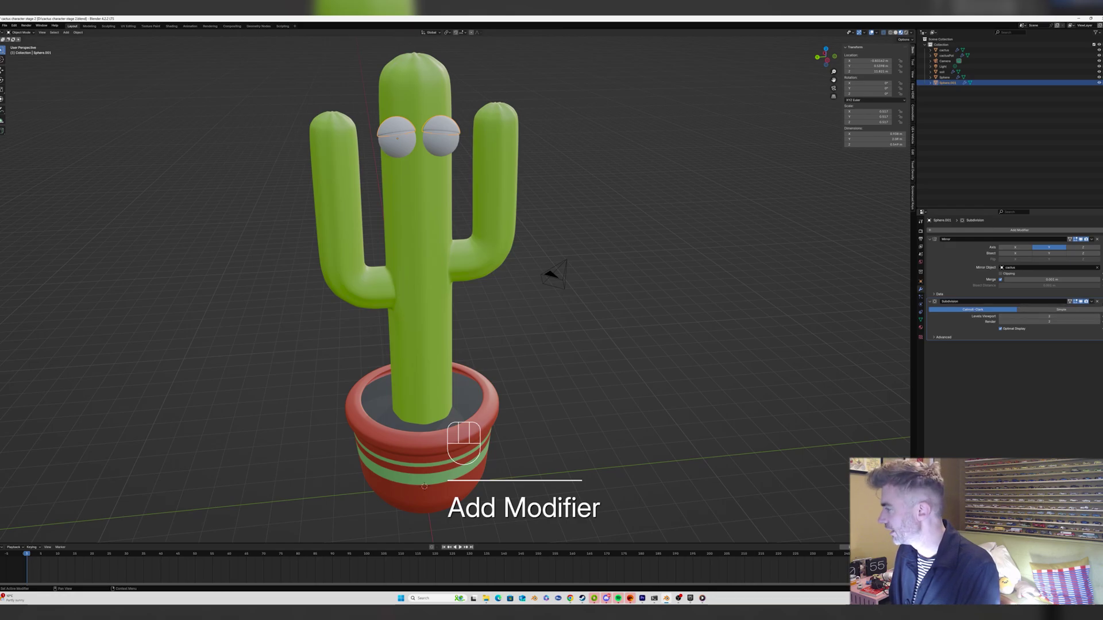
pyautogui.moveTo(1102, 301); pyautogui.dragTo(1102, 236)
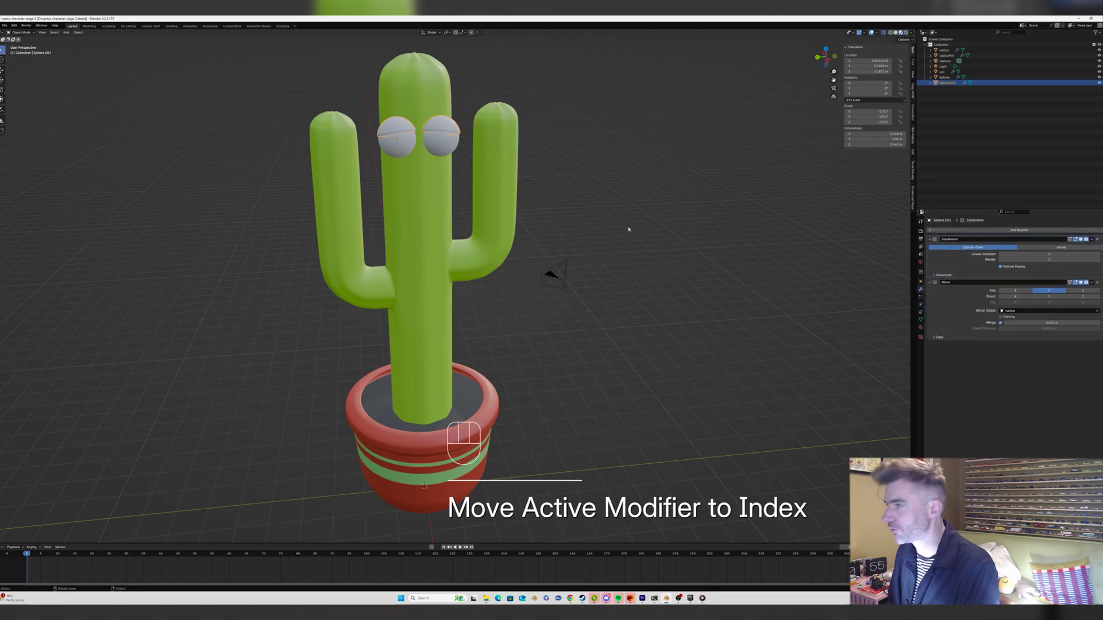
# Assign the existing cactus material to the eyelids.
pyautogui.click(411, 131)
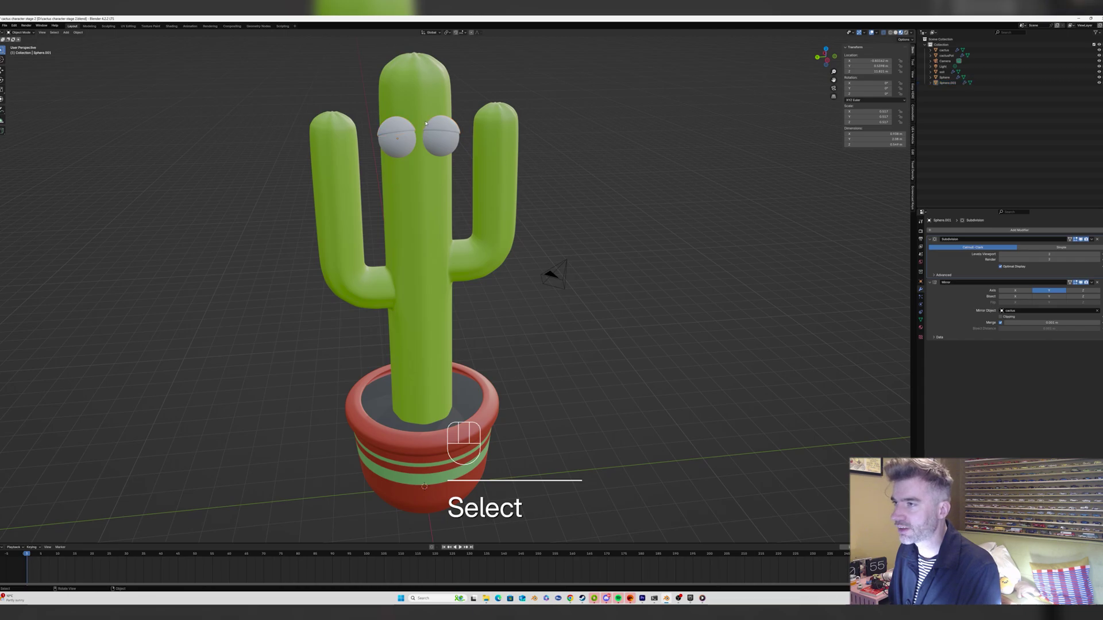
pyautogui.click(433, 125)
pyautogui.moveTo(517, 167); pyautogui.dragTo(614, 185, button='middle')
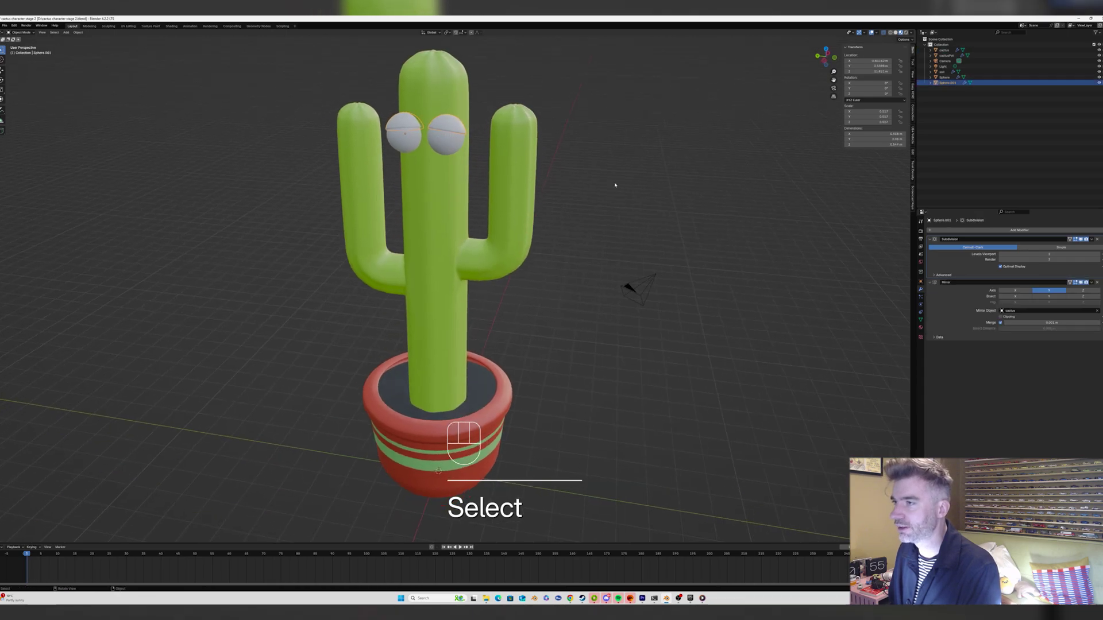
pyautogui.click(921, 327)
pyautogui.click(930, 253)
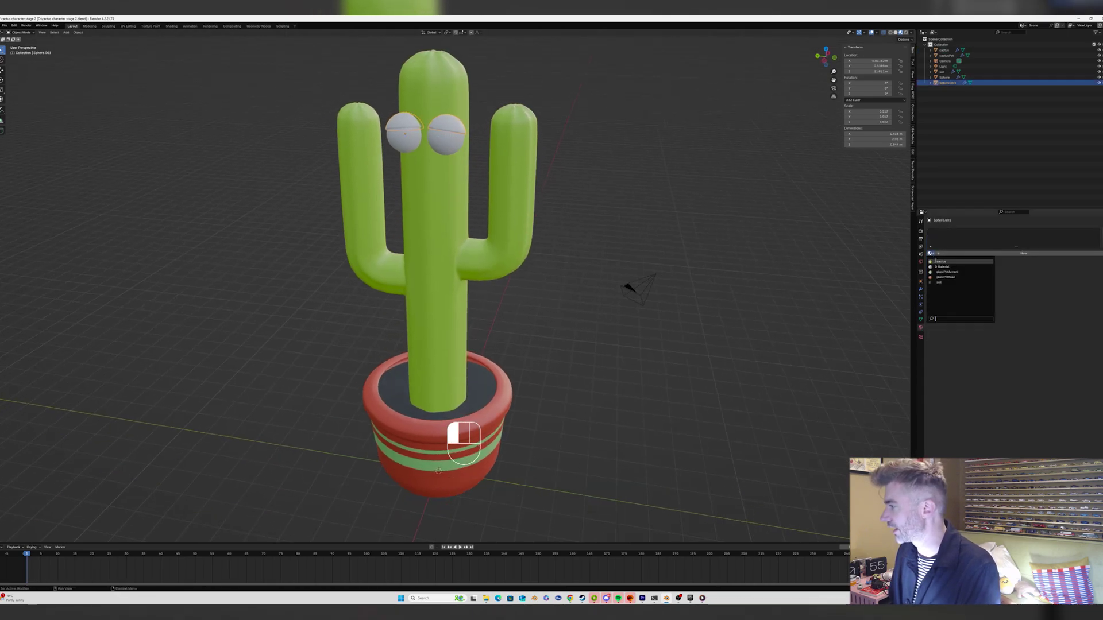
pyautogui.click(940, 262)
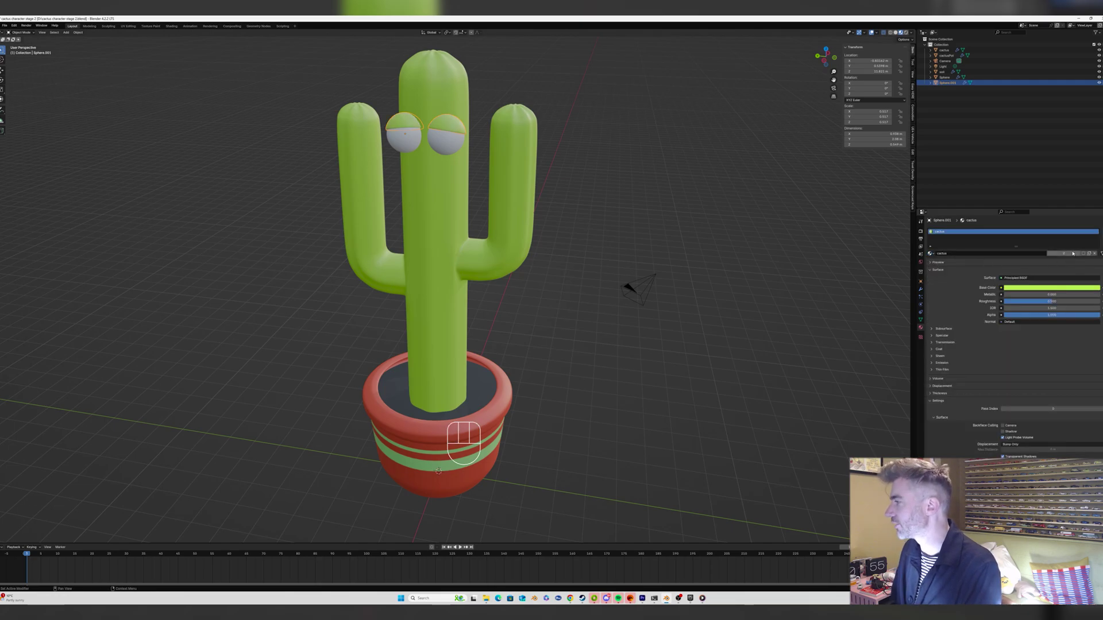
# Make a separate copy of the cactus material for the eyelids and name it cactusDarker.
pyautogui.moveTo(541, 174); pyautogui.dragTo(741, 182, button='middle')
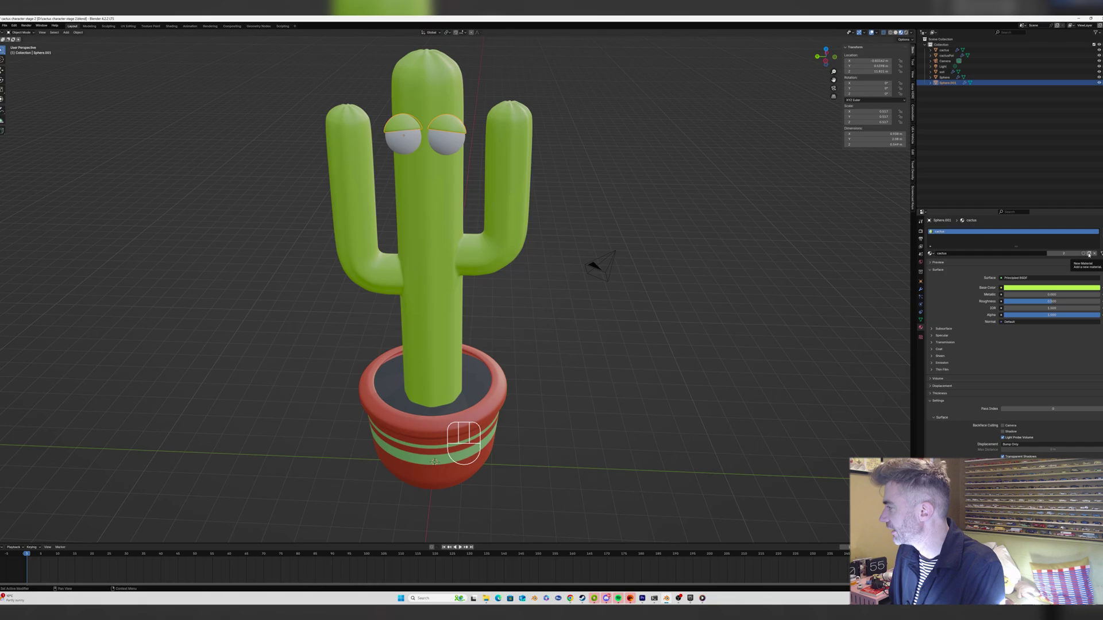
pyautogui.click(1088, 254)
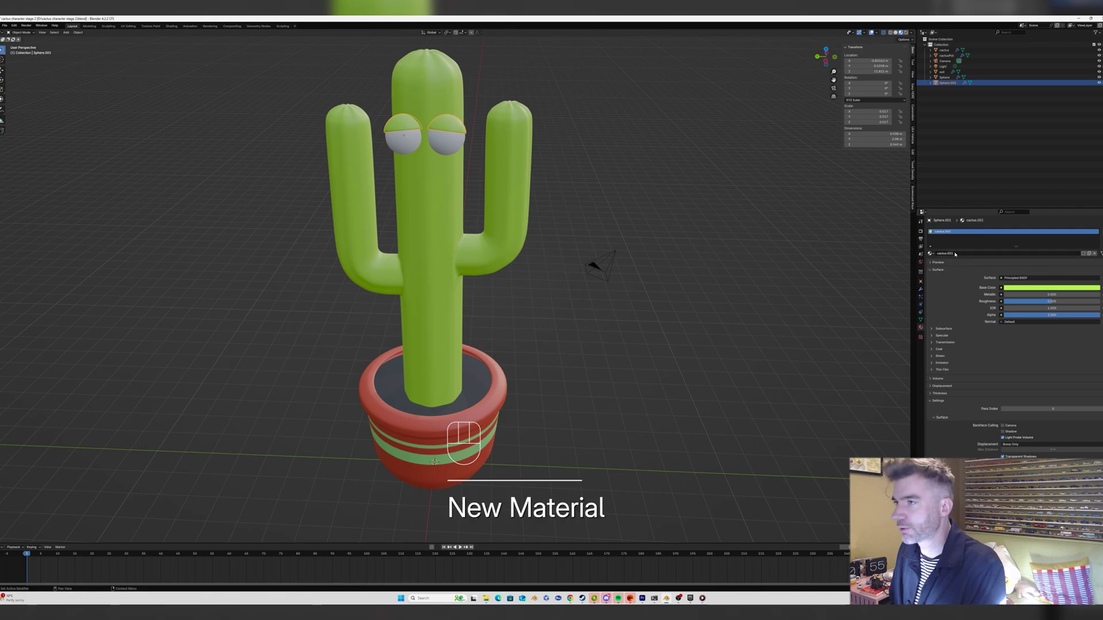
pyautogui.doubleClick(955, 253)
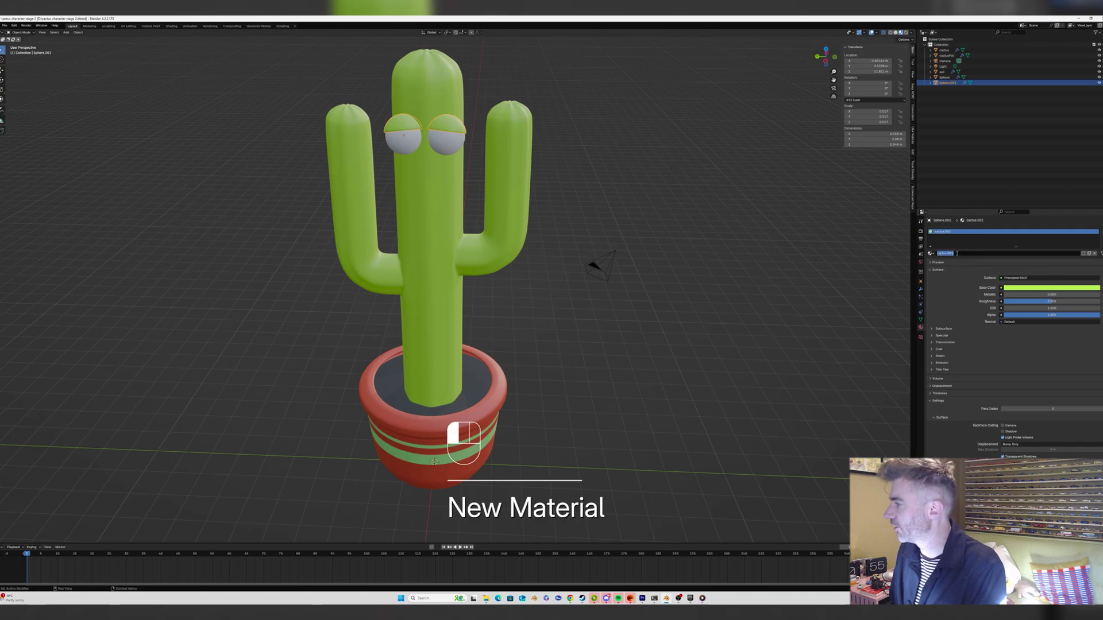
pyautogui.press('BackSpace')
pyautogui.press('BackSpace')
pyautogui.press('BackSpace')
pyautogui.press('BackSpace')
pyautogui.write('Darker')
pyautogui.click(908, 331)
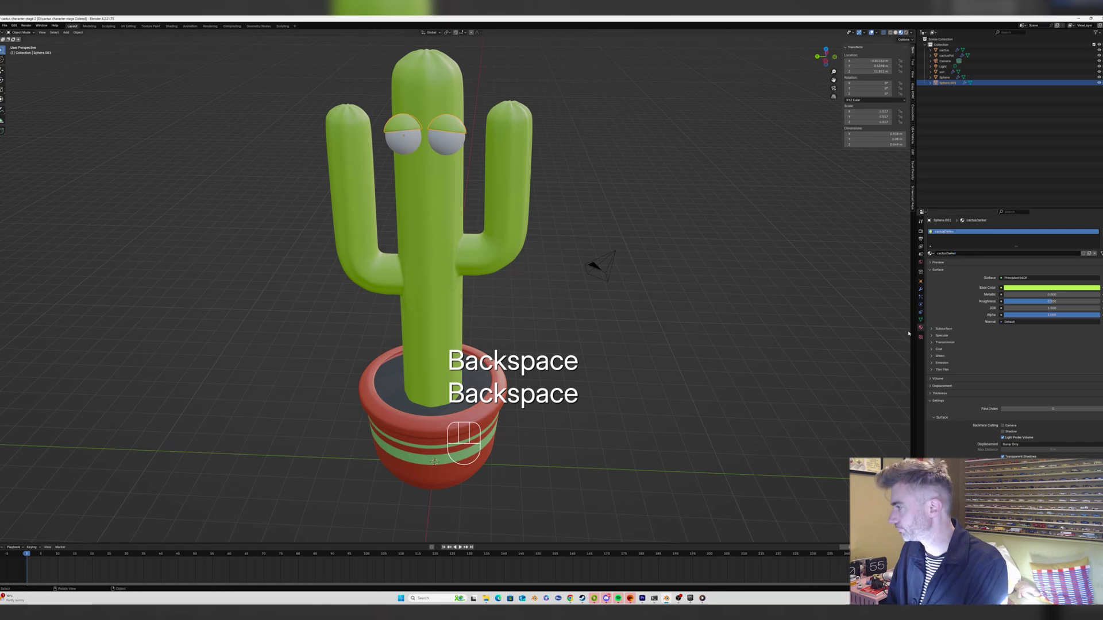
# Darken the base color of the cactusDarker material to a deeper green by lowering its brightness.
pyautogui.click(1028, 289)
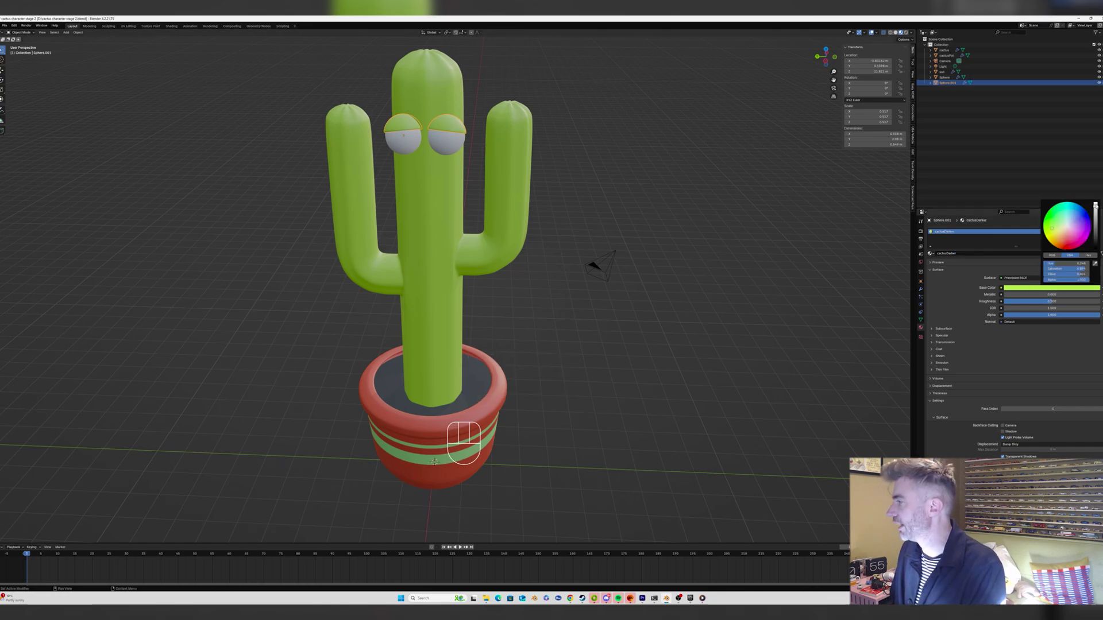
pyautogui.moveTo(1096, 206); pyautogui.dragTo(1095, 216)
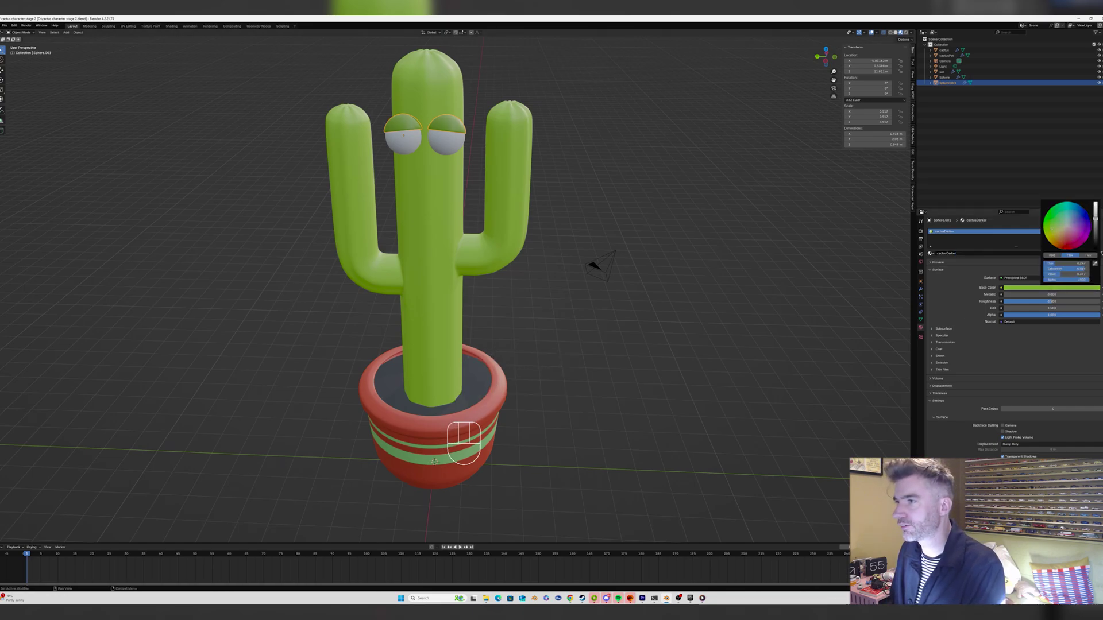
pyautogui.click(660, 192)
pyautogui.moveTo(660, 192)
pyautogui.mouseDown(button='middle')
pyautogui.moveTo(618, 187)
pyautogui.moveTo(665, 187)
pyautogui.moveTo(652, 195)
pyautogui.mouseUp(button='middle')
# Give the eyeballs a new material with roughness 0 and name it eyeballWhite.
pyautogui.scroll(1, 664, 187)
pyautogui.click(456, 145)
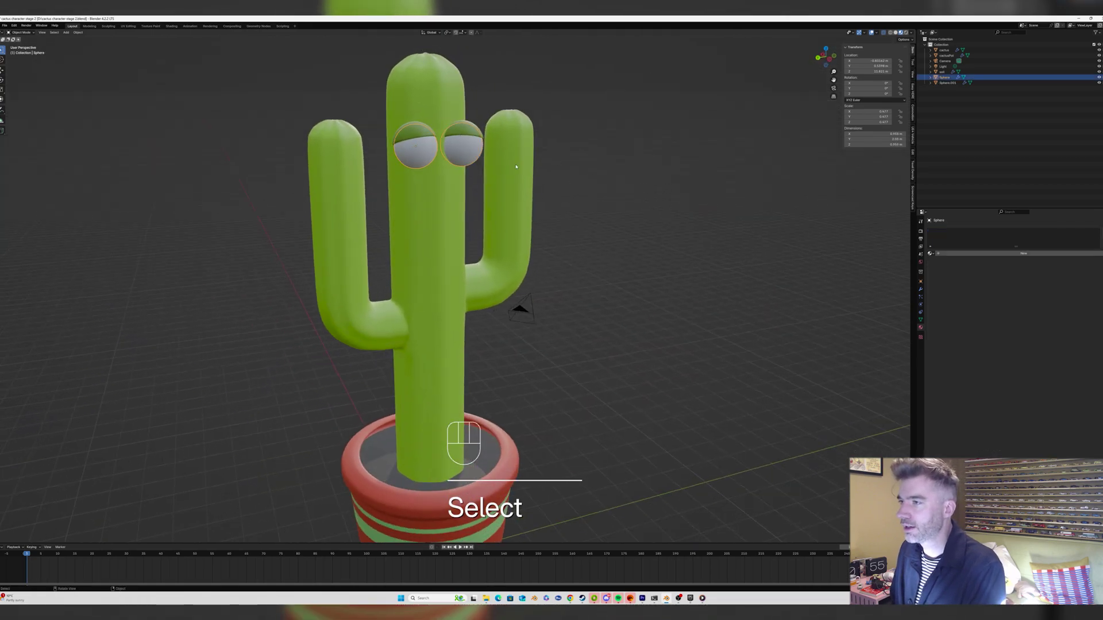
pyautogui.click(954, 254)
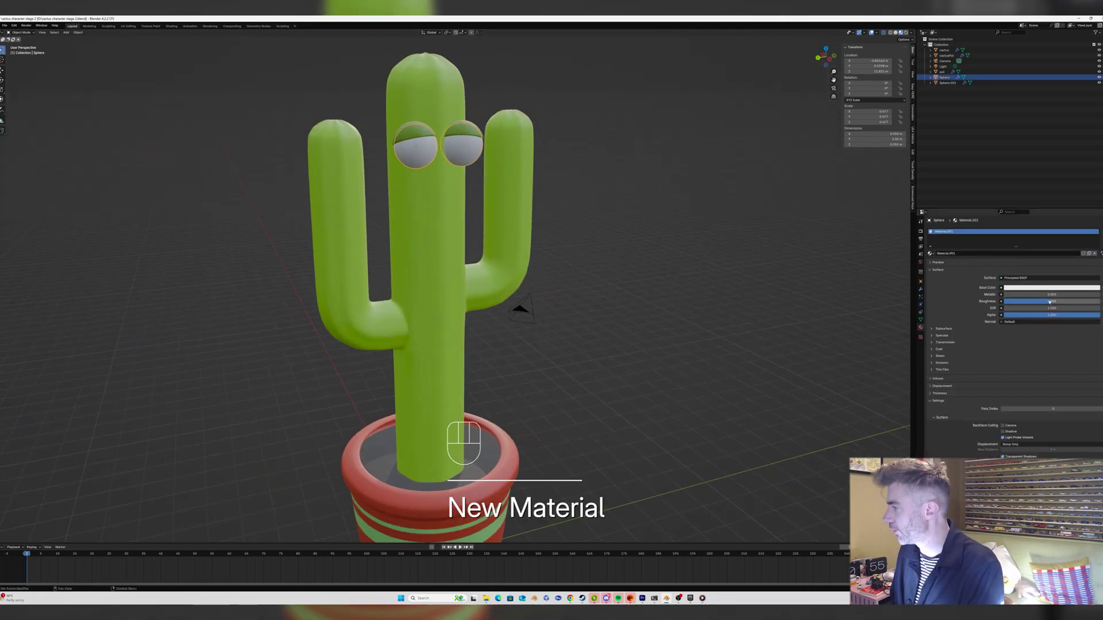
pyautogui.moveTo(1033, 301); pyautogui.dragTo(1004, 301)
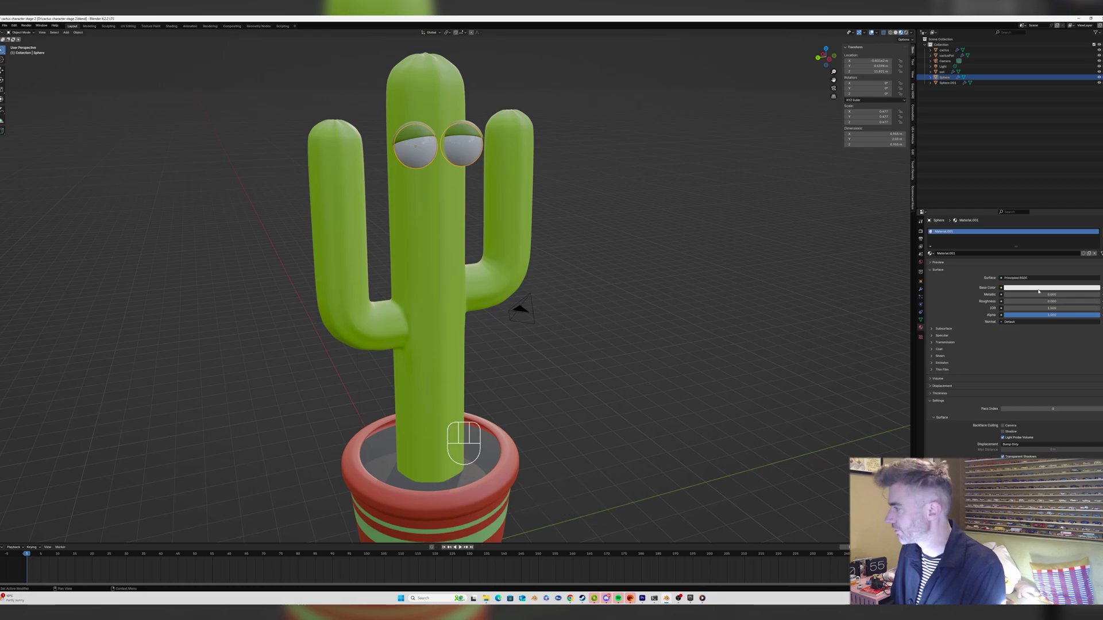
pyautogui.click(975, 252)
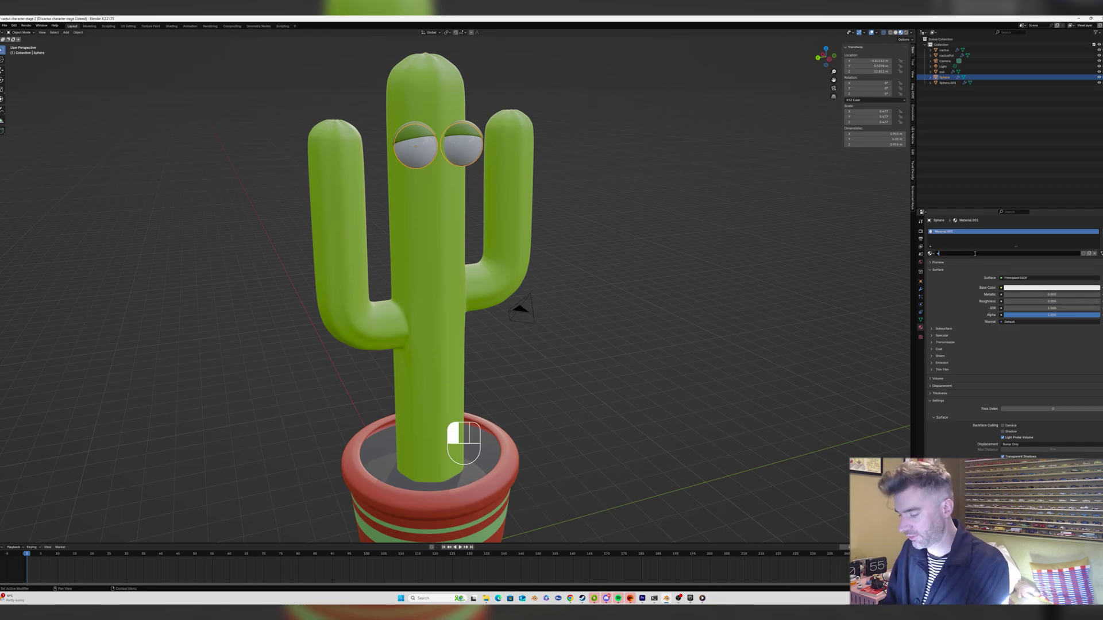
pyautogui.write('eyeballWhite')
pyautogui.press('Return')
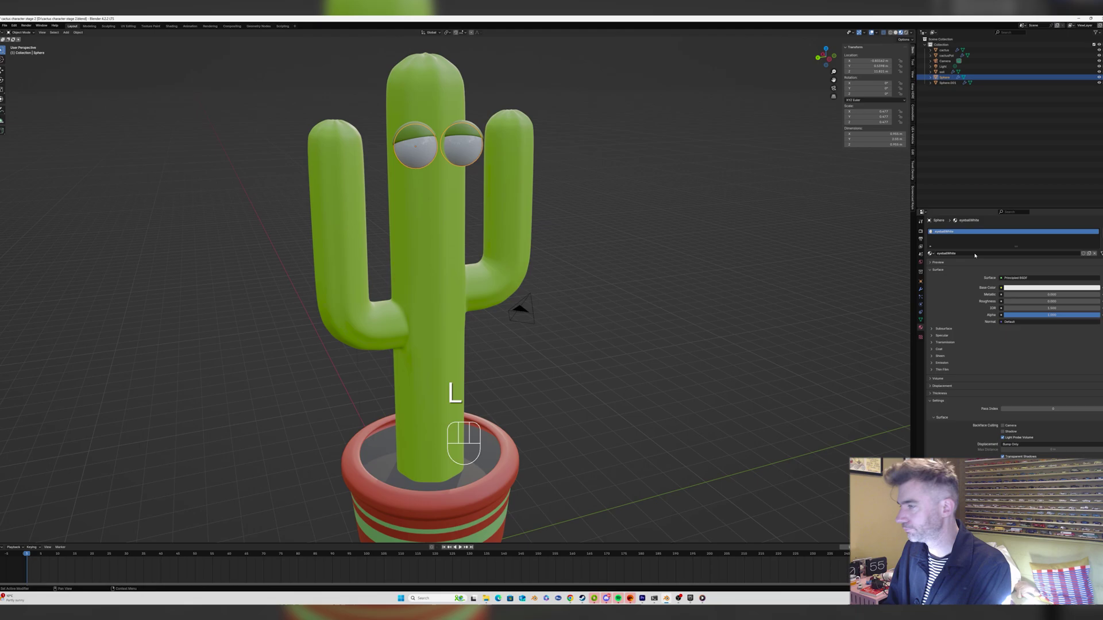
pyautogui.click(684, 209)
pyautogui.moveTo(684, 209); pyautogui.dragTo(700, 219, button='middle')
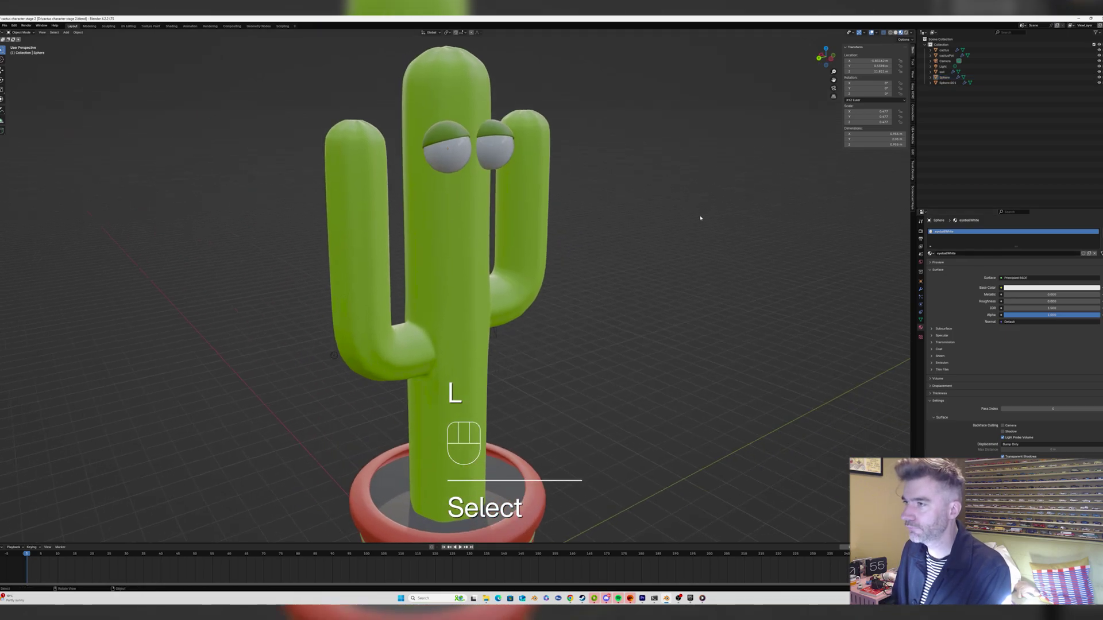
# Duplicate the eyeball object in place and remove the Mirror modifier from the copy.
pyautogui.click(458, 152)
pyautogui.moveTo(458, 152); pyautogui.dragTo(424, 178, button='middle')
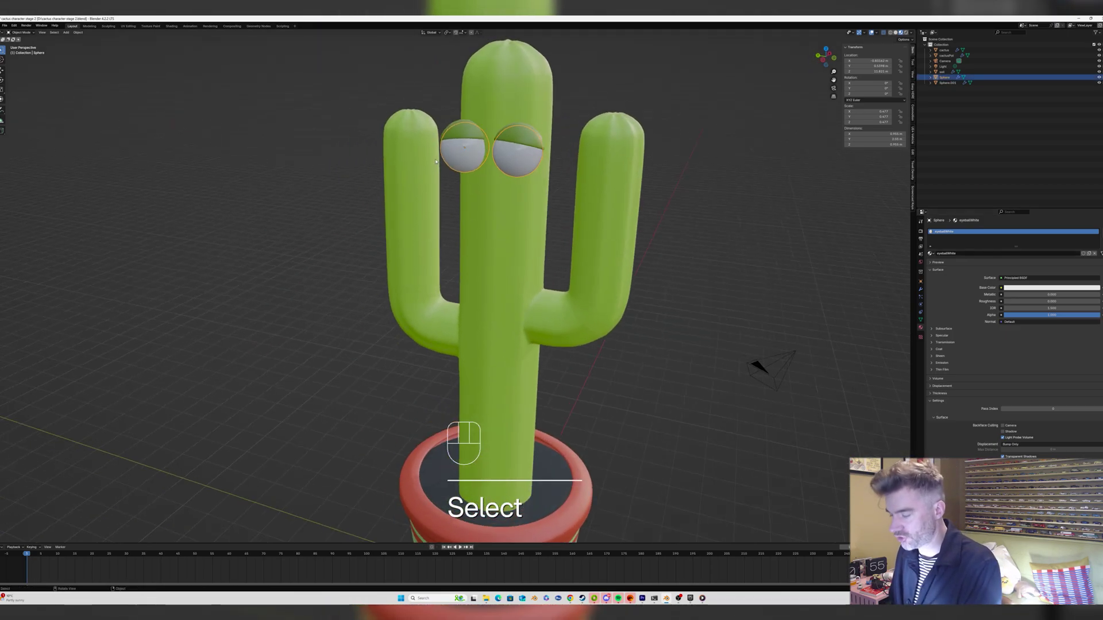
pyautogui.hotkey('shift', 'd')
pyautogui.rightClick(712, 222)
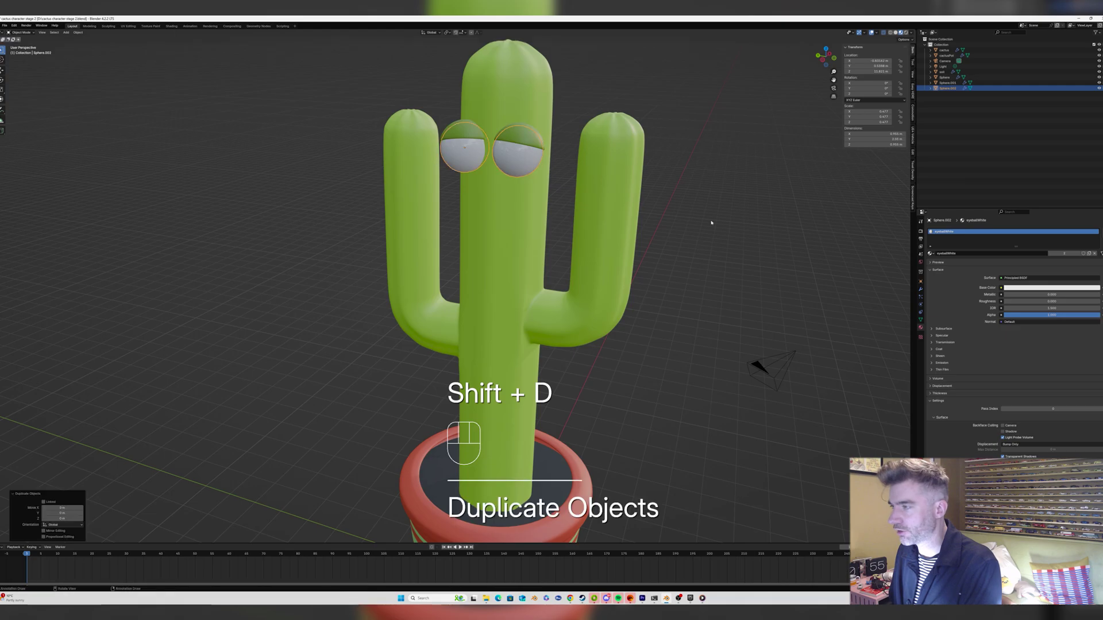
pyautogui.click(920, 290)
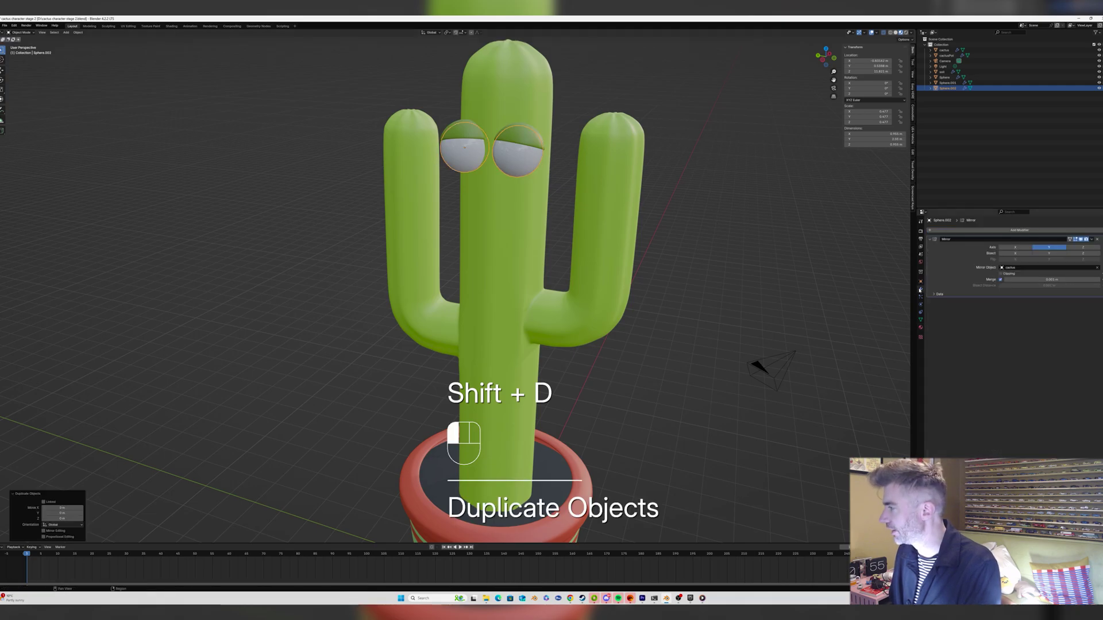
pyautogui.click(1098, 240)
# Move the duplicated sphere forward along X in front of the eye and scale it down to pupil size.
pyautogui.moveTo(498, 159); pyautogui.dragTo(505, 168, button='middle')
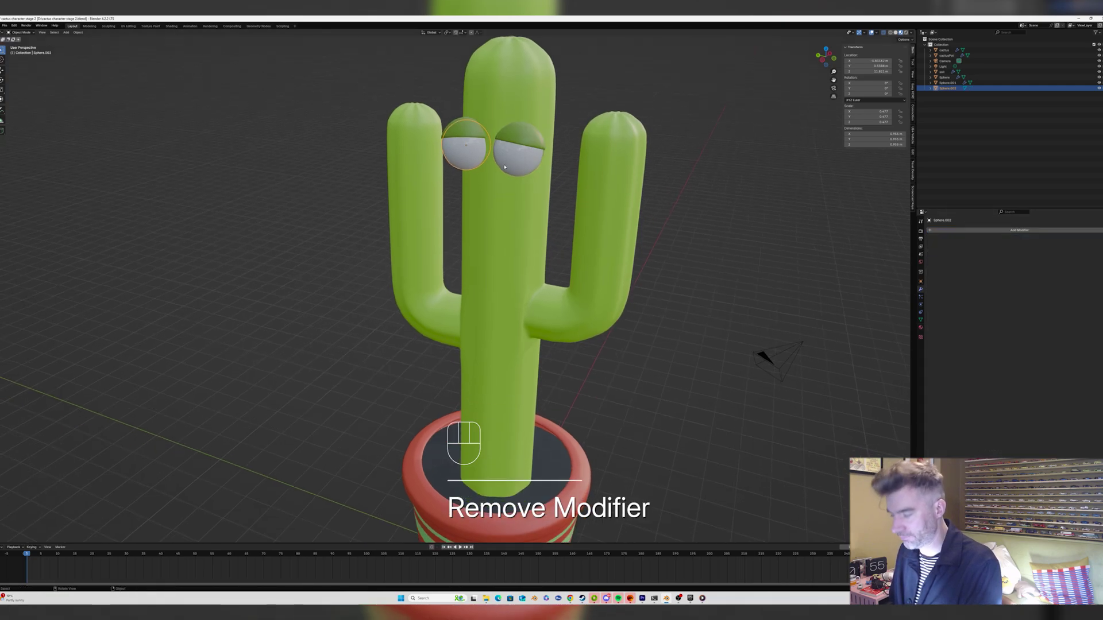
pyautogui.press('g')
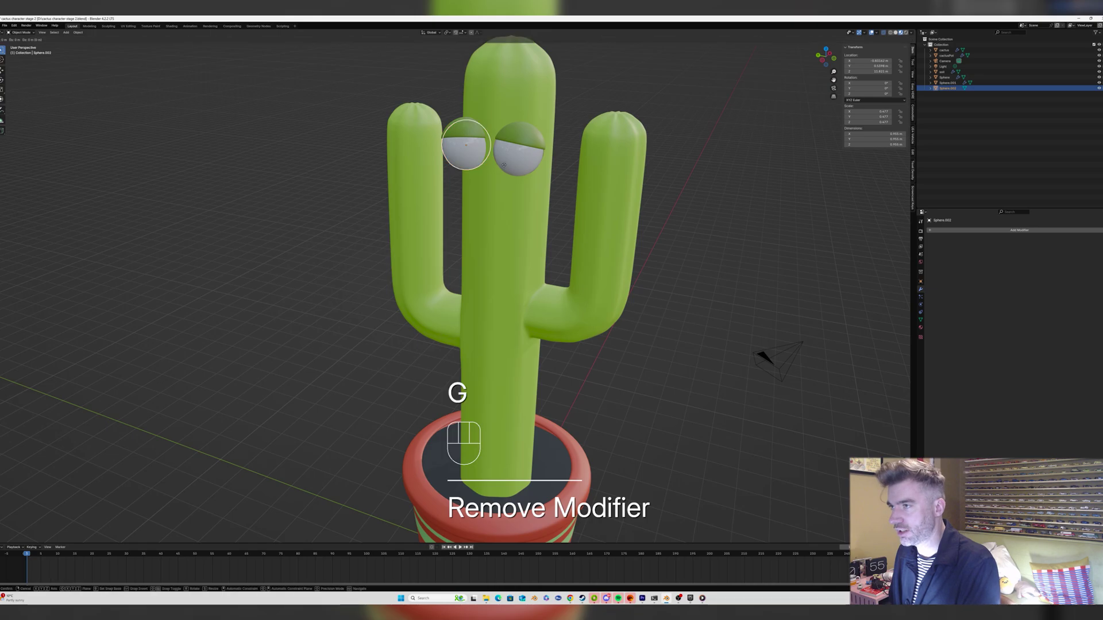
pyautogui.press('x')
pyautogui.click(489, 165)
pyautogui.press('s')
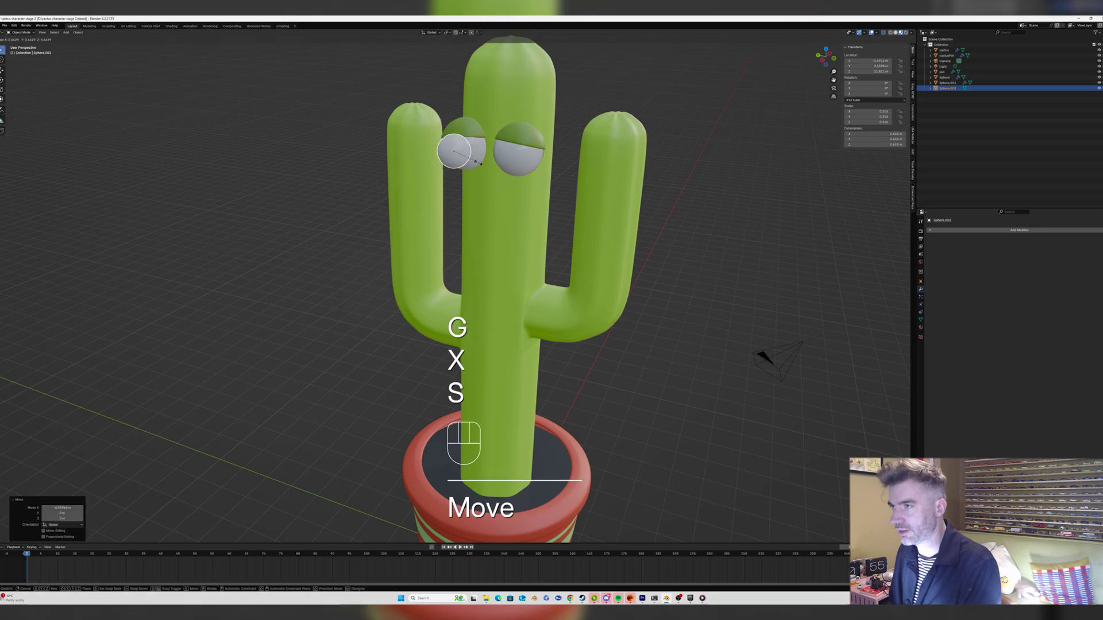
pyautogui.click(454, 152)
pyautogui.moveTo(453, 151); pyautogui.dragTo(402, 149, button='middle')
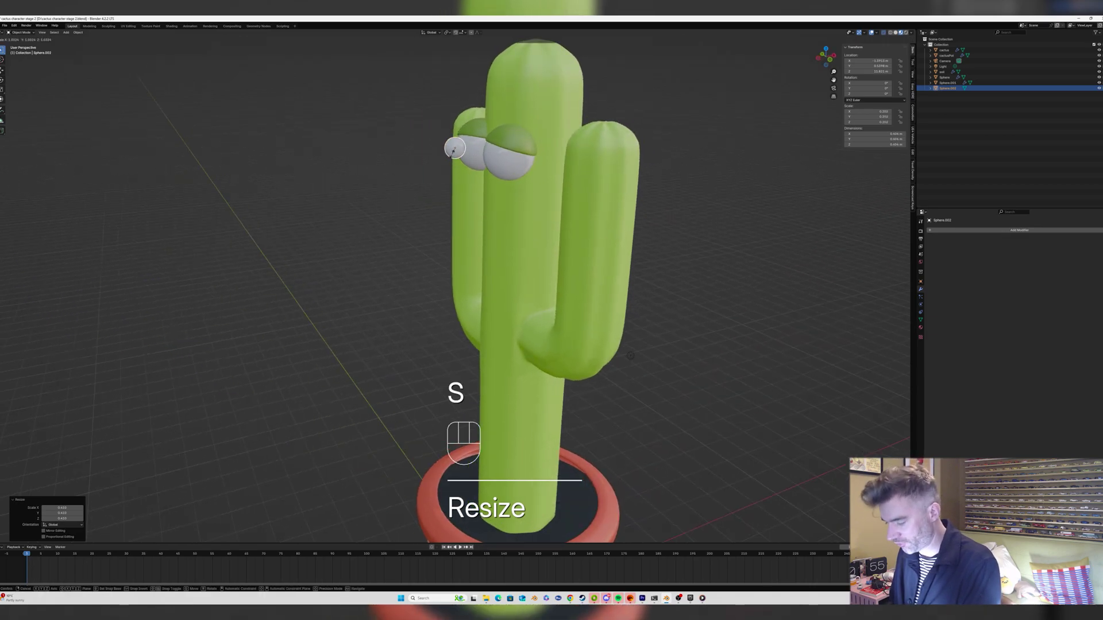
# Flatten the pupil sphere along X and move it back along X against the front of the eyeball.
pyautogui.press('y')
pyautogui.press('x')
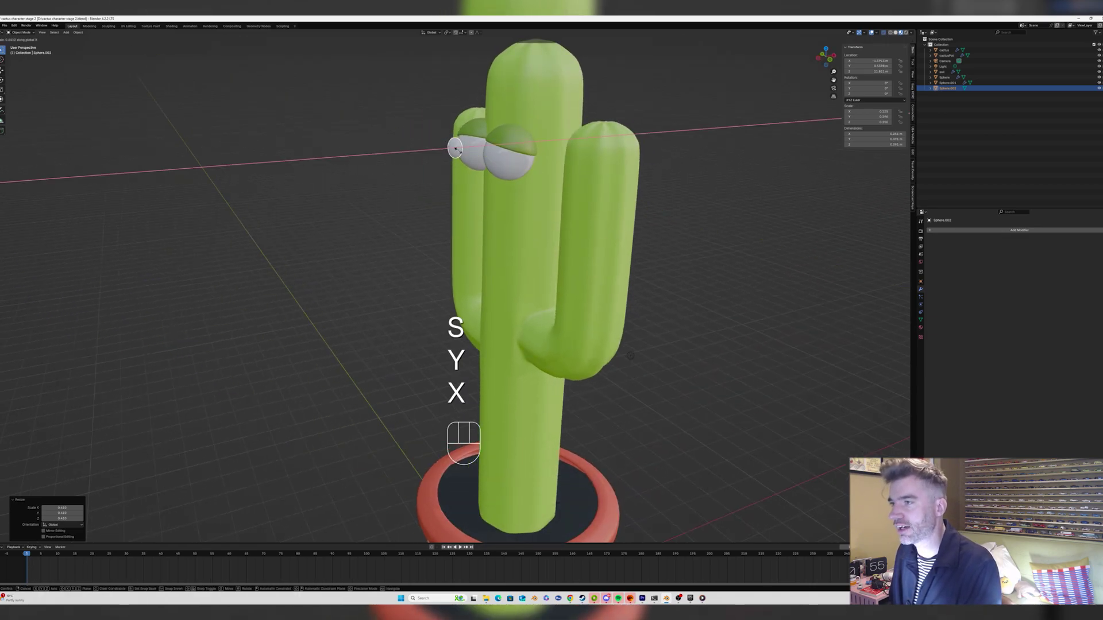
pyautogui.click(455, 148)
pyautogui.moveTo(454, 148); pyautogui.dragTo(541, 154, button='middle')
pyautogui.press('g')
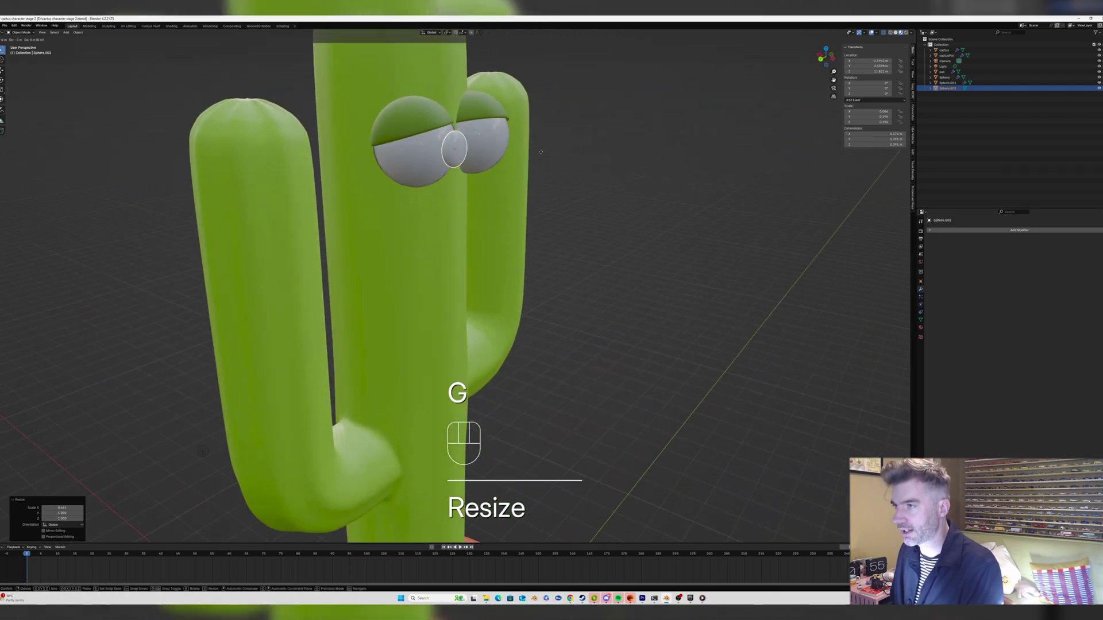
pyautogui.press('x')
pyautogui.click(531, 148)
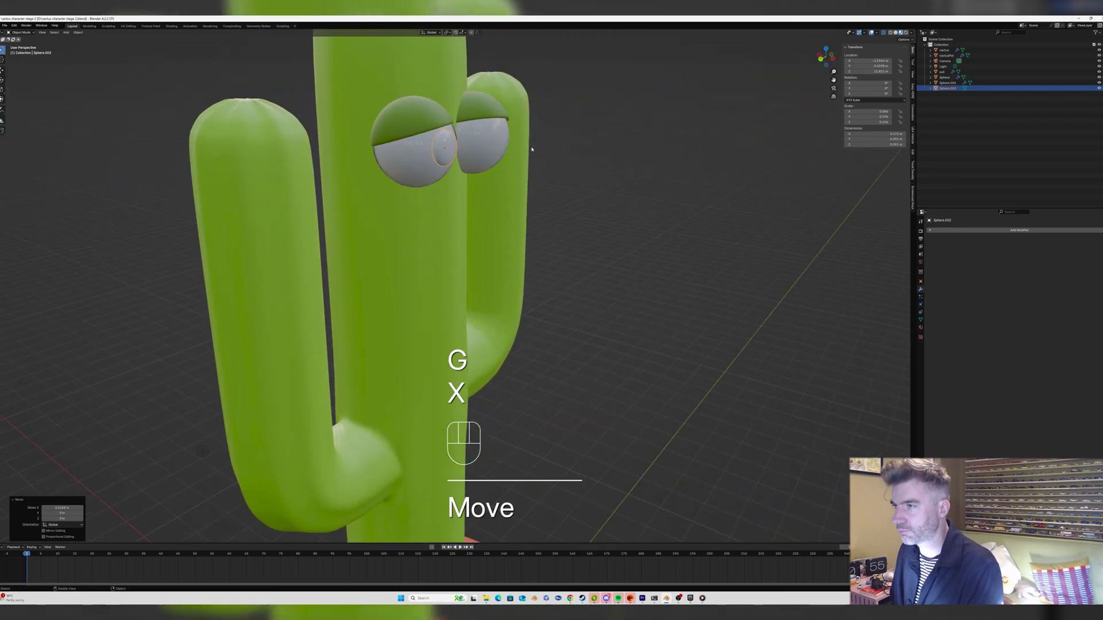
pyautogui.moveTo(529, 148); pyautogui.dragTo(480, 152, button='middle')
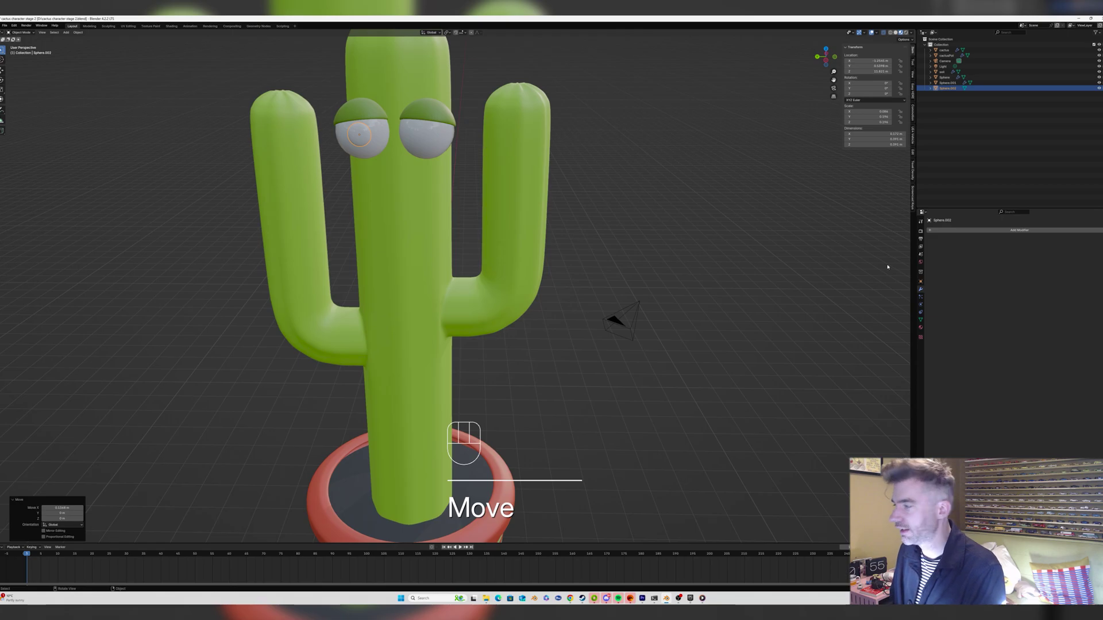
# Unlink the white material from the pupil sphere and give it a new material named Pupil.
pyautogui.click(921, 328)
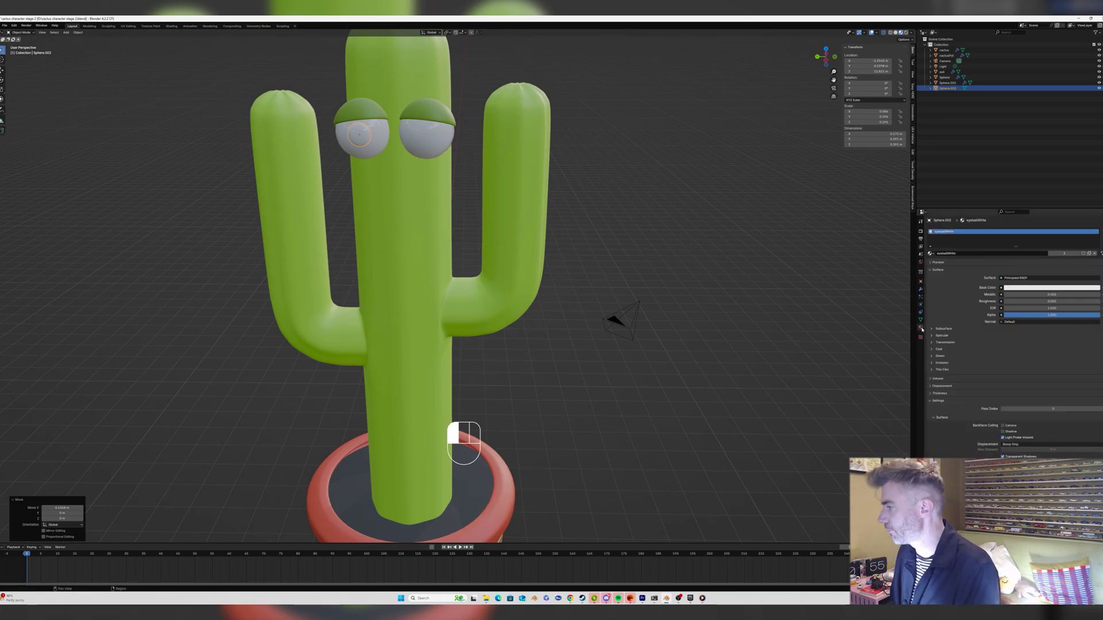
pyautogui.click(1094, 254)
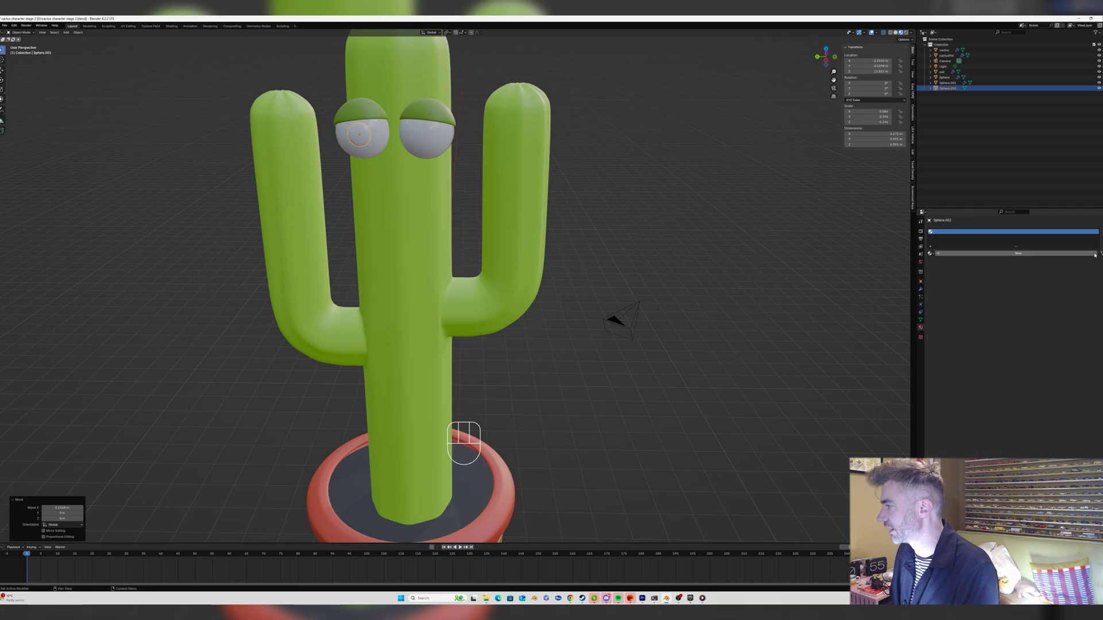
pyautogui.click(1004, 254)
pyautogui.click(950, 254)
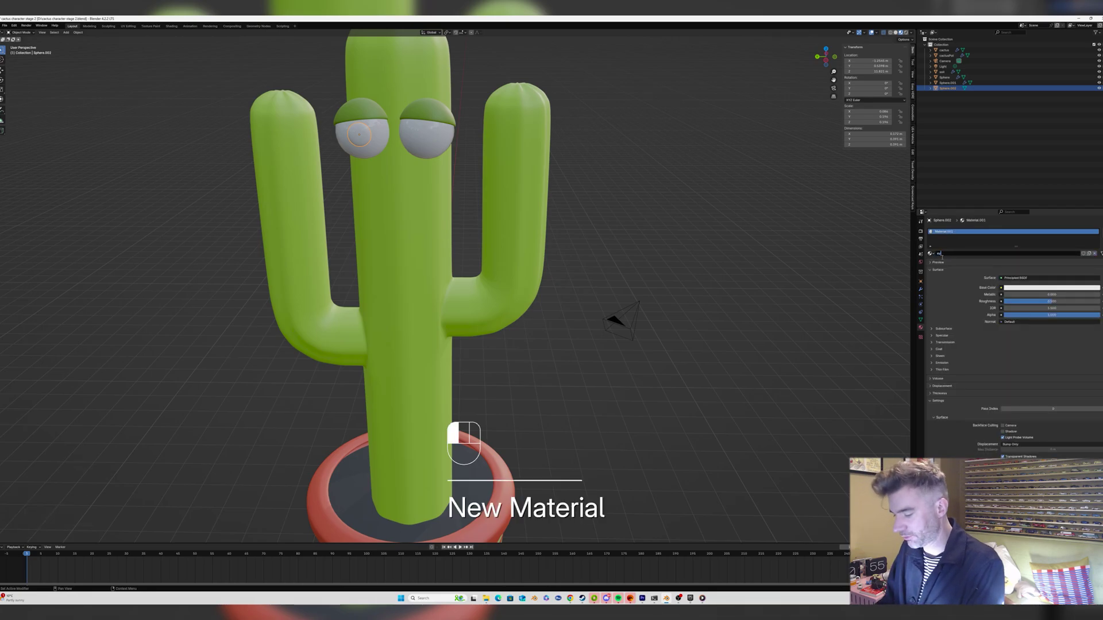
pyautogui.write('eyeb')
pyautogui.press('BackSpace')
pyautogui.press('BackSpace')
pyautogui.press('BackSpace')
pyautogui.press('BackSpace')
pyautogui.write('Pupil')
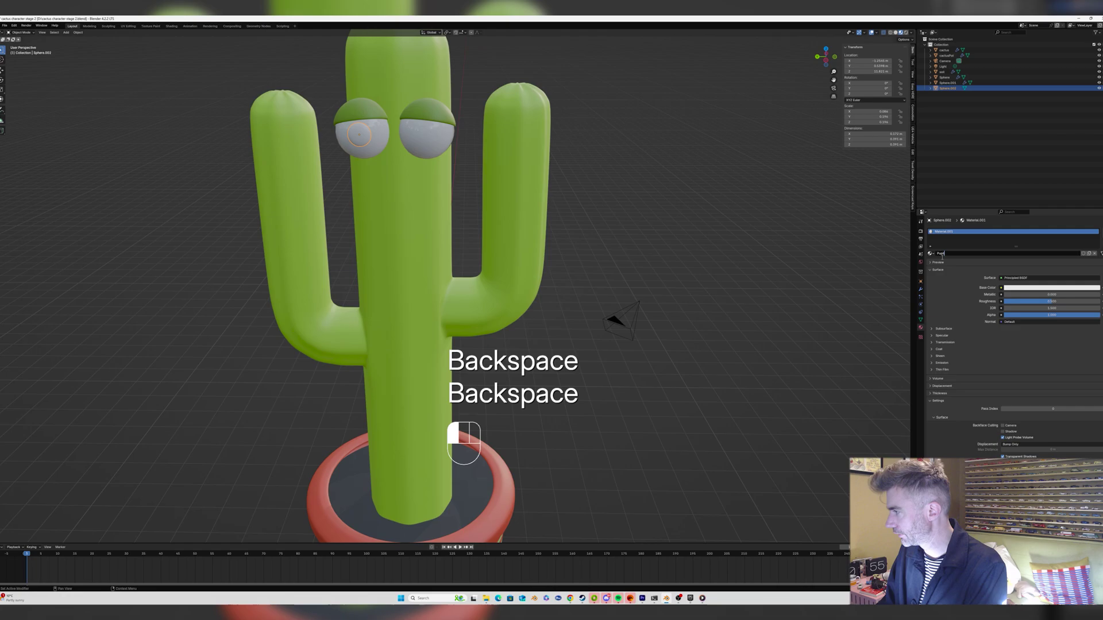
# Set the Pupil material's base color to black and lower its roughness to 0.
pyautogui.click(1051, 288)
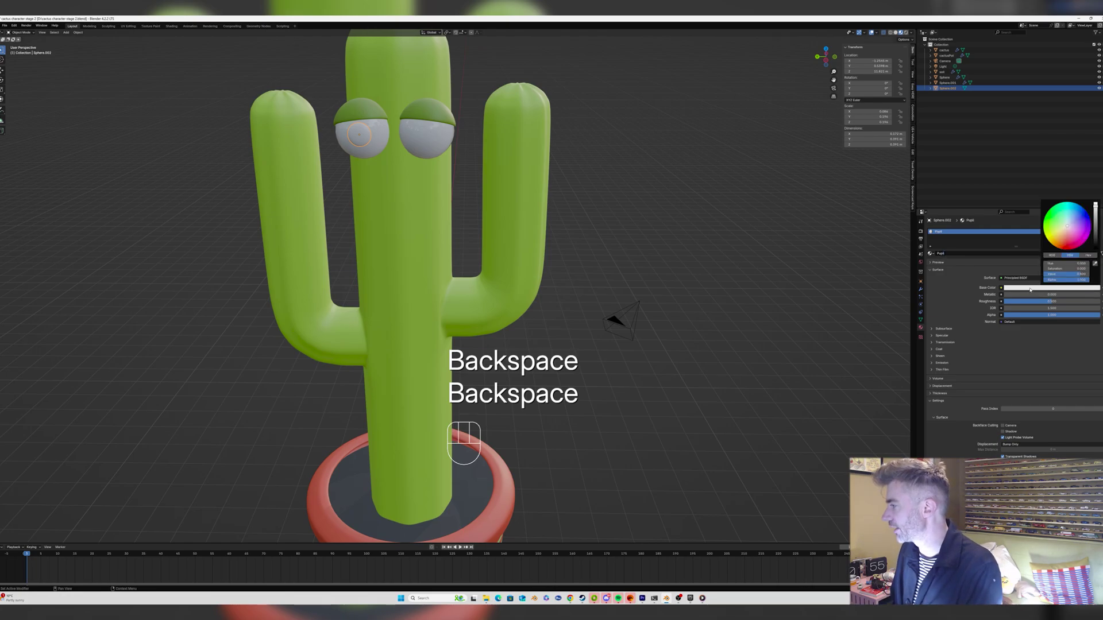
pyautogui.moveTo(1094, 244); pyautogui.dragTo(1094, 256)
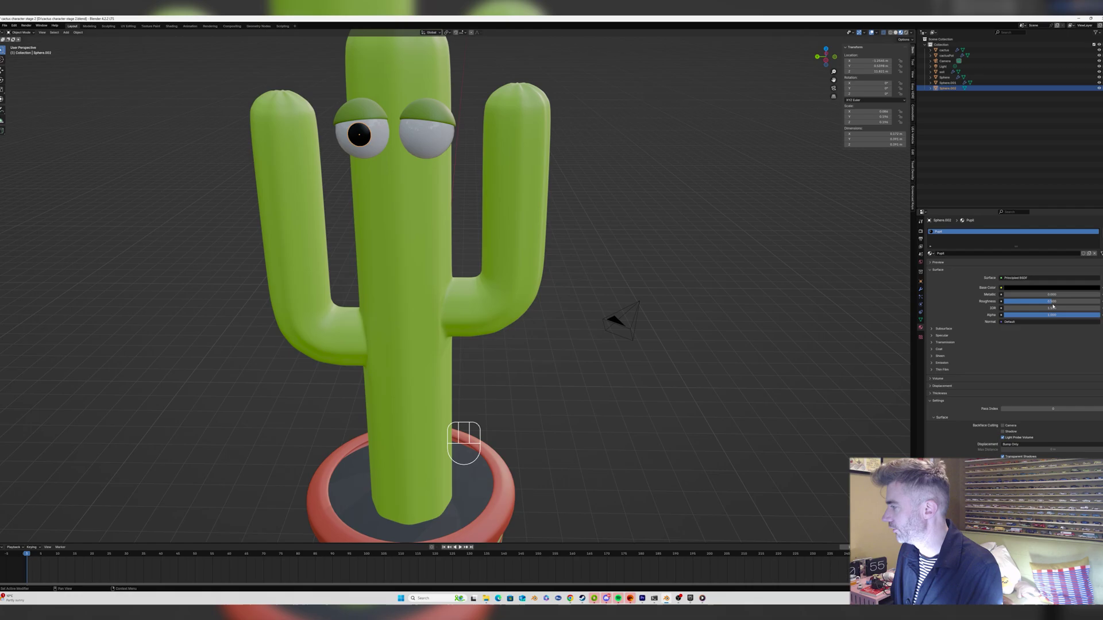
pyautogui.moveTo(1051, 301); pyautogui.dragTo(1025, 301)
pyautogui.moveTo(606, 186); pyautogui.dragTo(613, 191, button='middle')
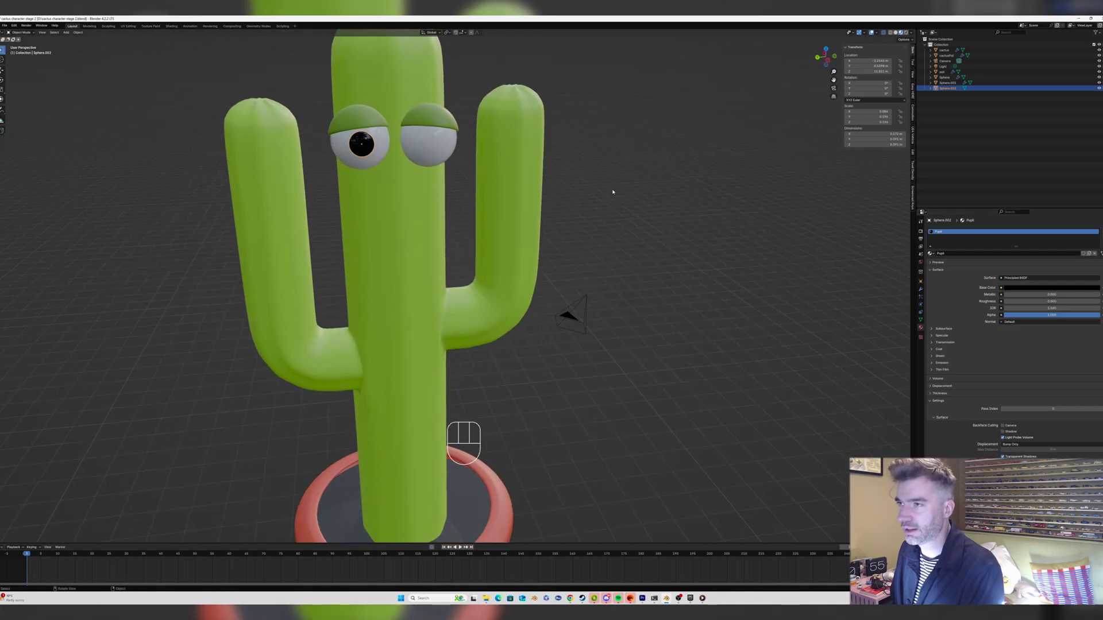
# Scale the pupil up slightly and shift it along Y and X to sit off-centre on the eyeball's front.
pyautogui.press('s')
pyautogui.click(631, 175)
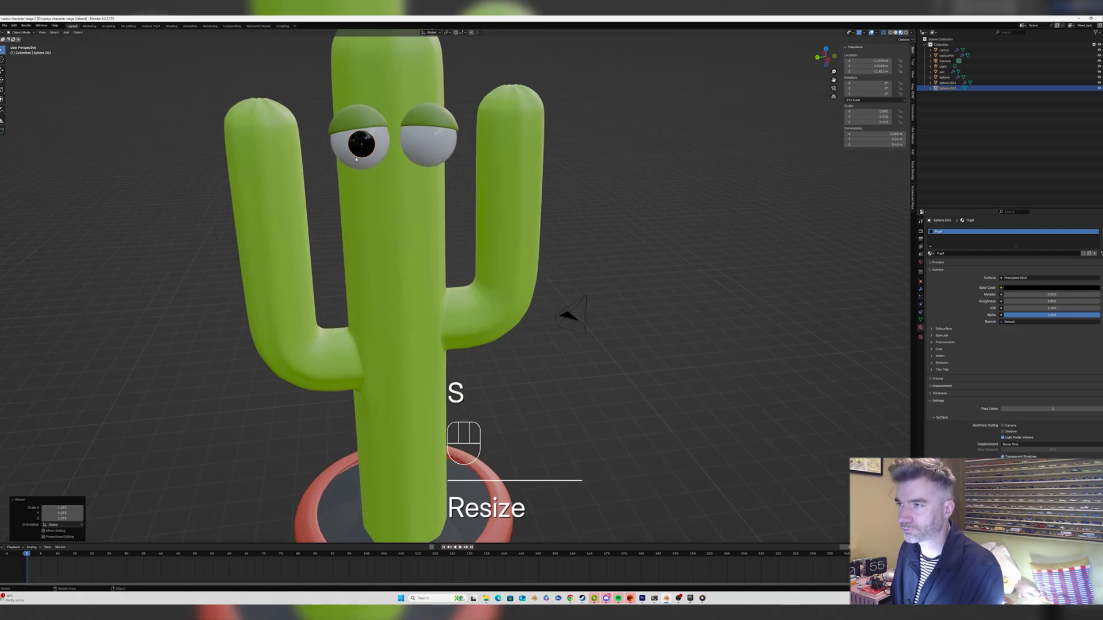
pyautogui.press('g')
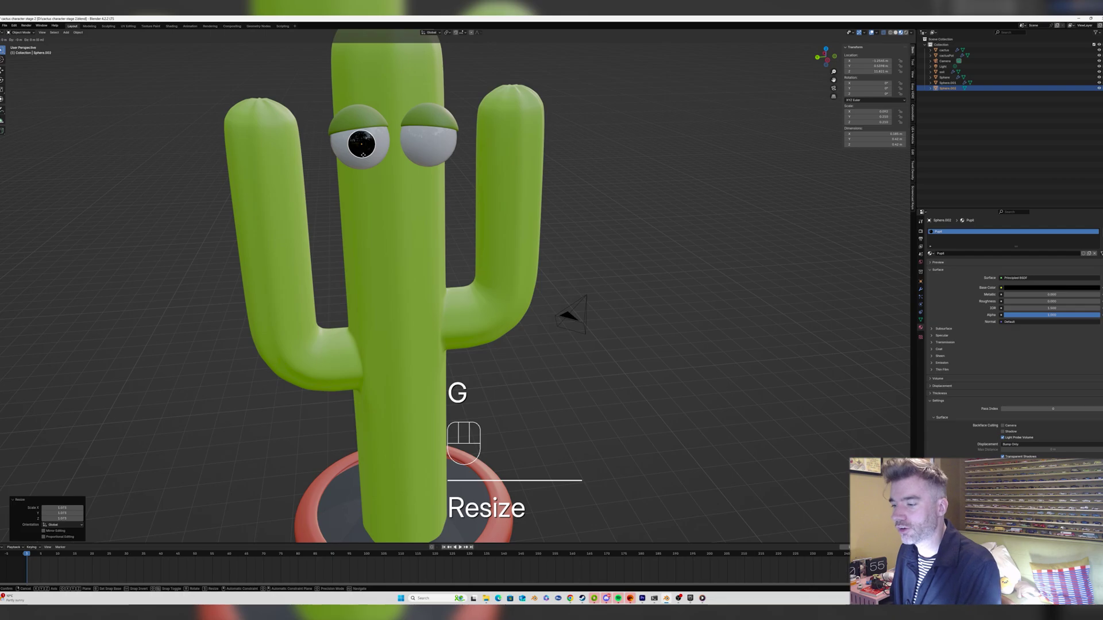
pyautogui.press('y')
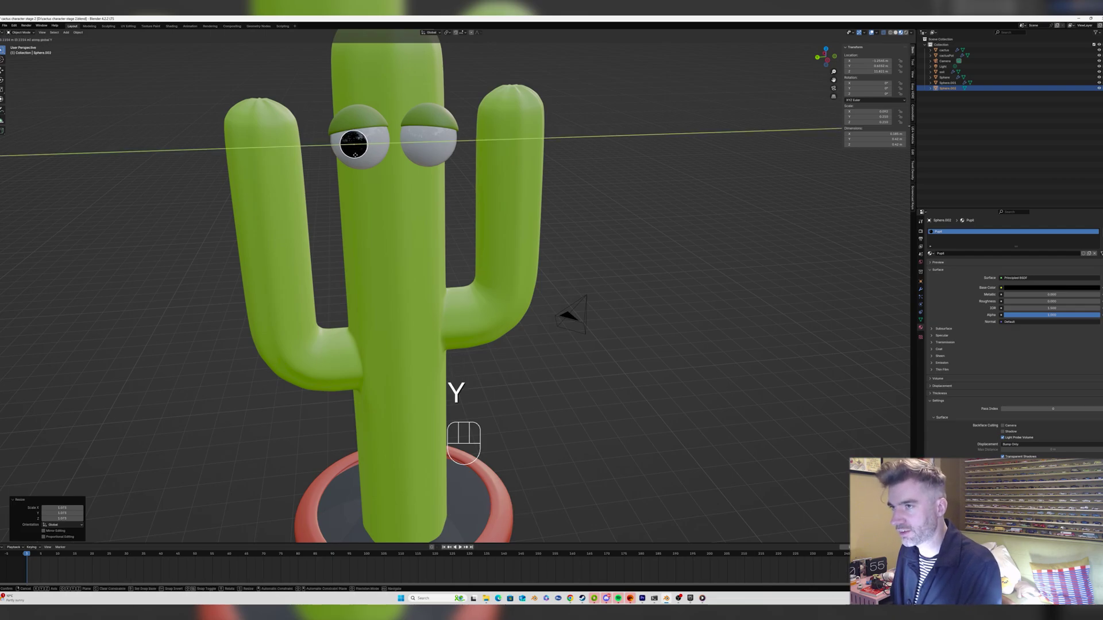
pyautogui.click(359, 157)
pyautogui.moveTo(359, 158); pyautogui.dragTo(337, 154, button='middle')
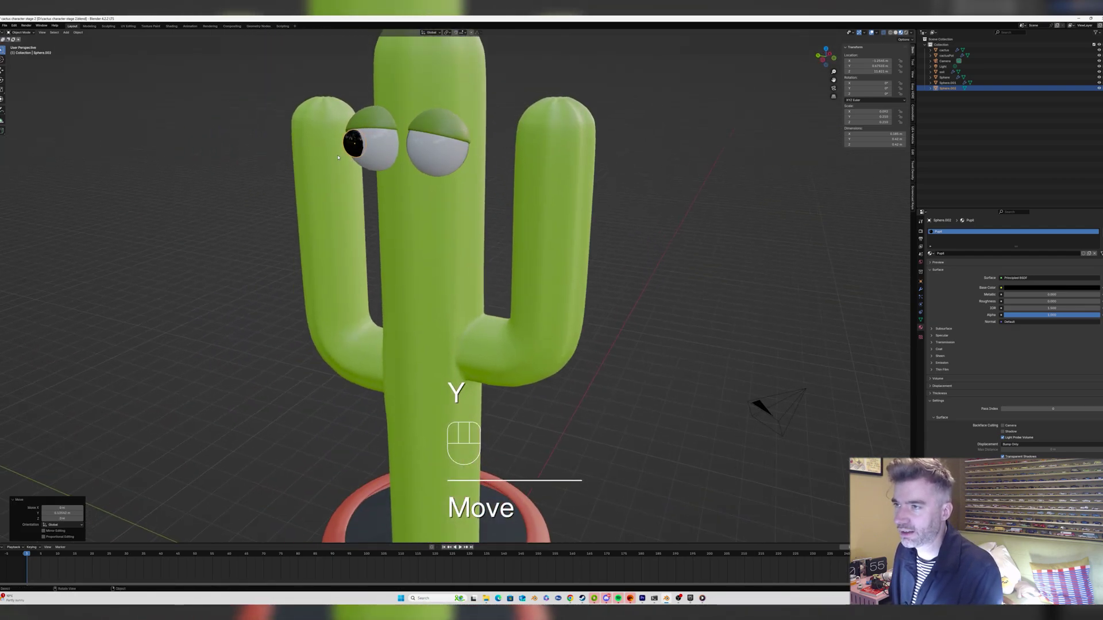
pyautogui.press('g')
pyautogui.press('x')
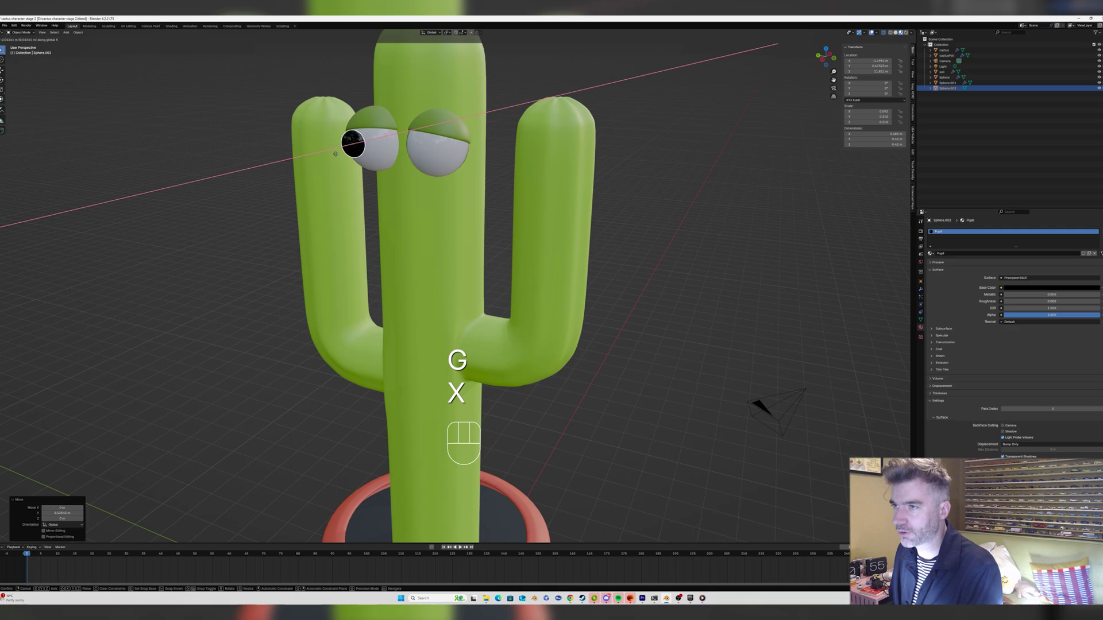
pyautogui.click(335, 153)
pyautogui.moveTo(335, 152); pyautogui.dragTo(431, 184, button='middle')
# Duplicate the pupil, move the copy along Y beside the original, and scale it down to a small dot.
pyautogui.hotkey('shift', 'd')
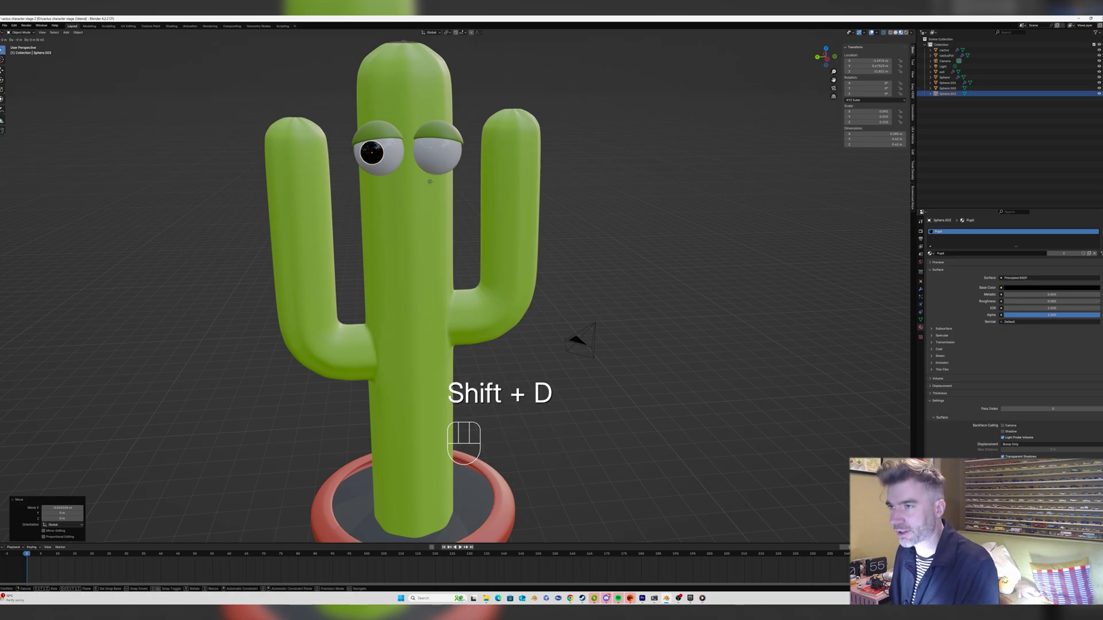
pyautogui.press('g')
pyautogui.press('x')
pyautogui.press('y')
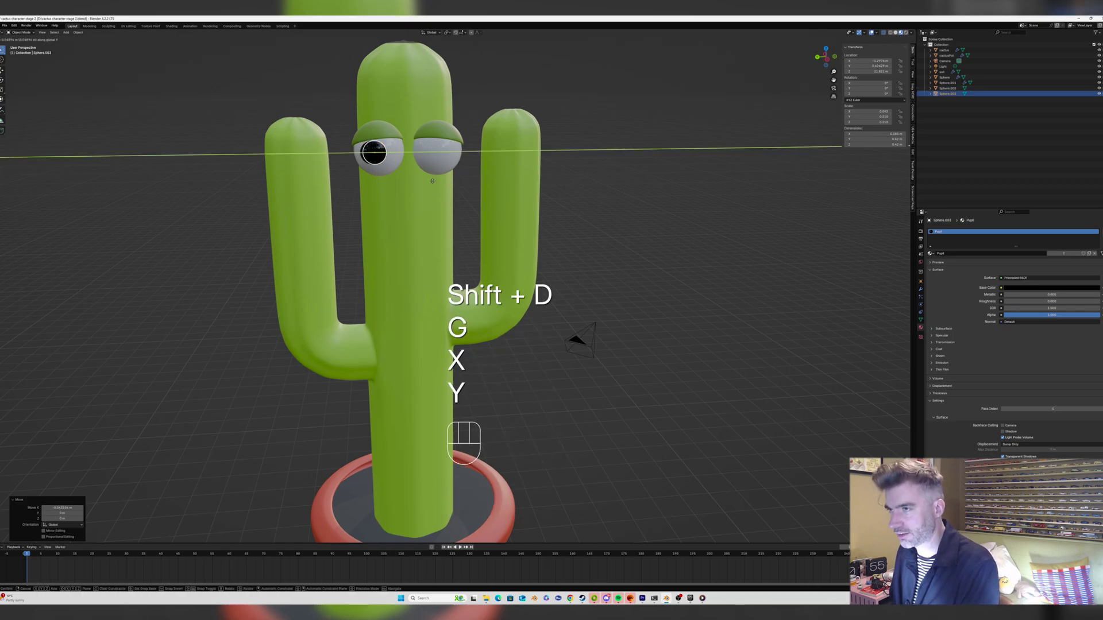
pyautogui.press('s')
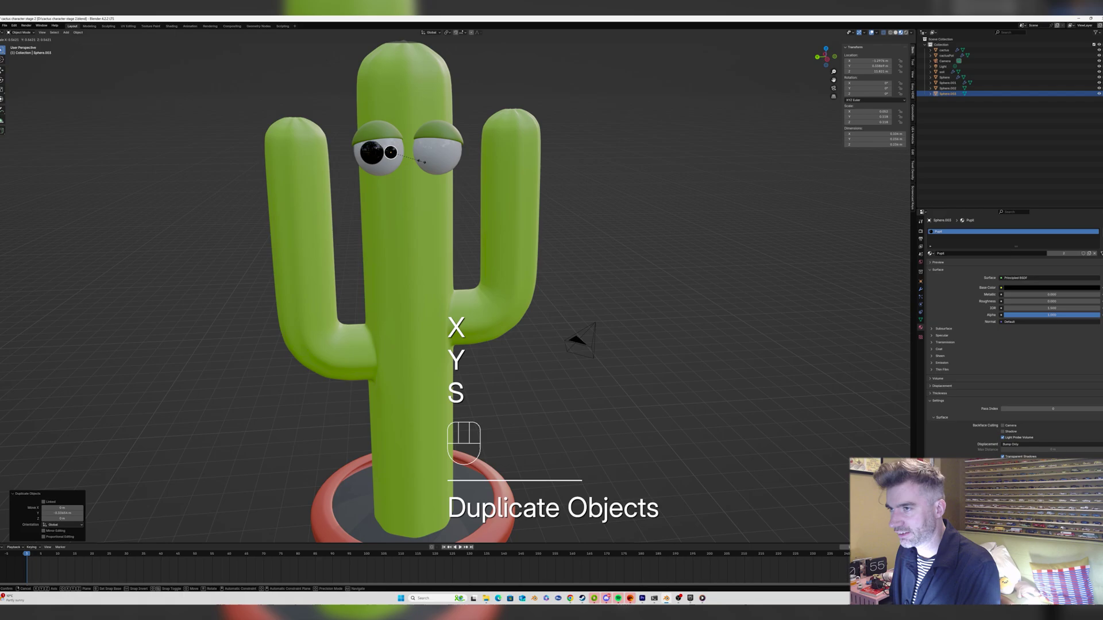
pyautogui.click(417, 160)
# Lower the small dot along Z so it sits diagonally below the large pupil.
pyautogui.press('g')
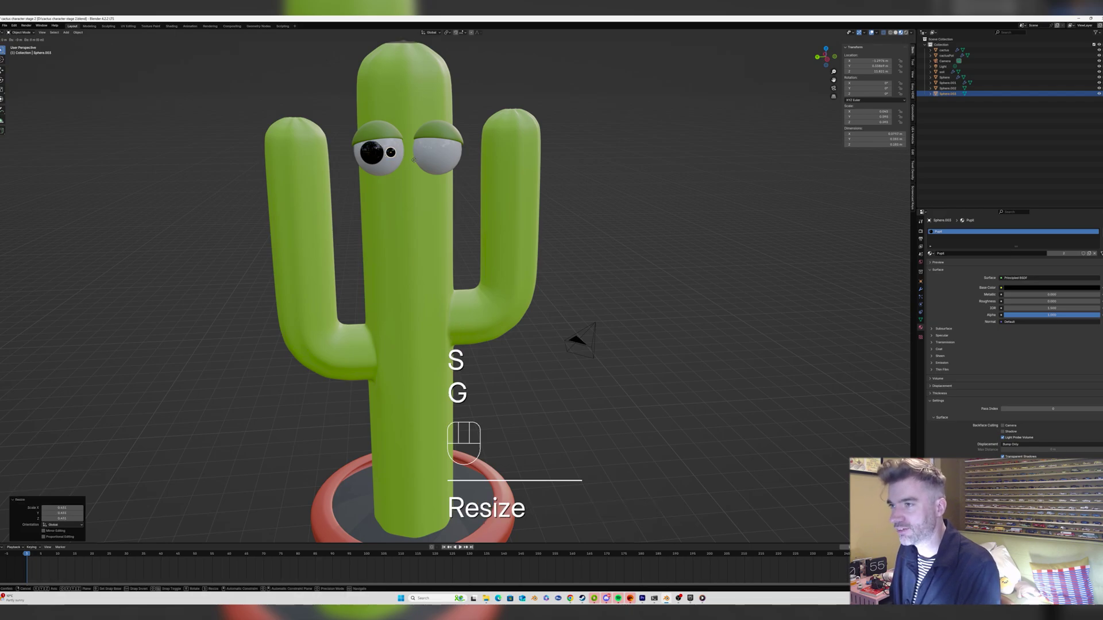
pyautogui.press('x')
pyautogui.press('y')
pyautogui.press('z')
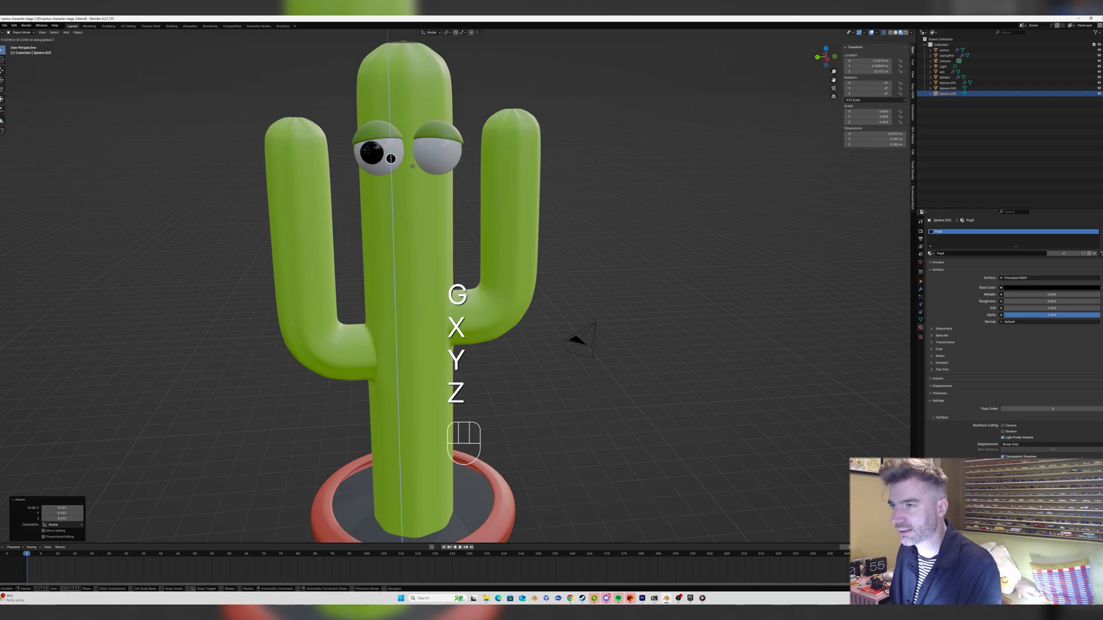
pyautogui.click(412, 168)
pyautogui.moveTo(456, 188)
pyautogui.mouseDown(button='middle')
pyautogui.moveTo(471, 194)
pyautogui.moveTo(411, 190)
pyautogui.moveTo(459, 194)
pyautogui.mouseUp(button='middle')
pyautogui.click(457, 190)
pyautogui.scroll(-1, 459, 194)
# Duplicate the large pupil and small dot together and move the copies along Y onto the other eyeball.
pyautogui.click(401, 167)
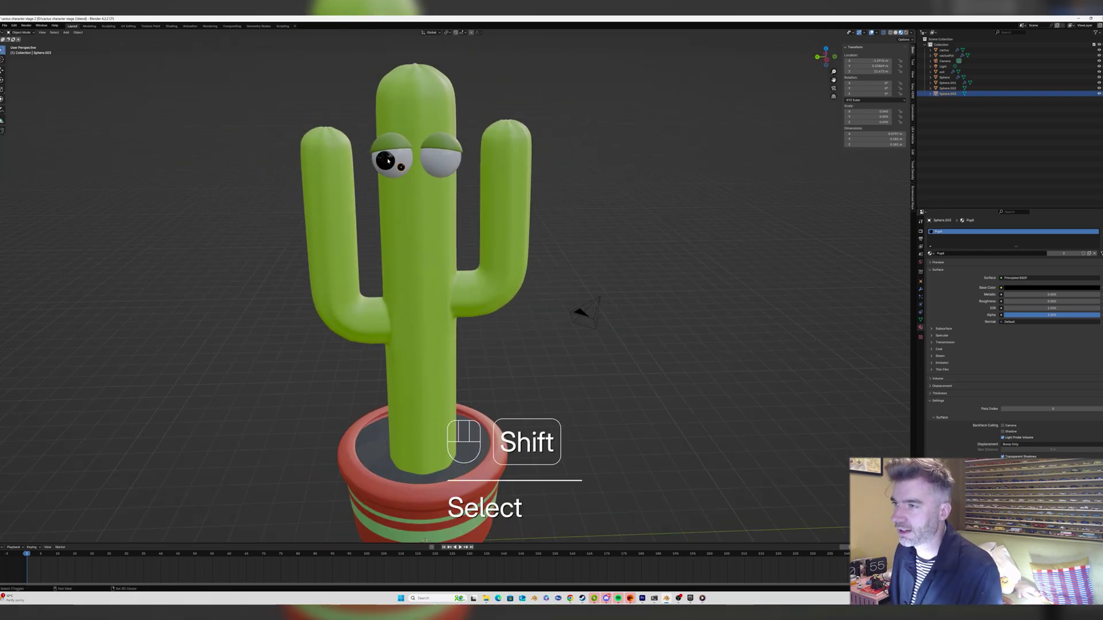
pyautogui.keyDown('shift'); pyautogui.click(387, 162); pyautogui.keyUp('shift')
pyautogui.hotkey('shift', 'd')
pyautogui.press('Escape')
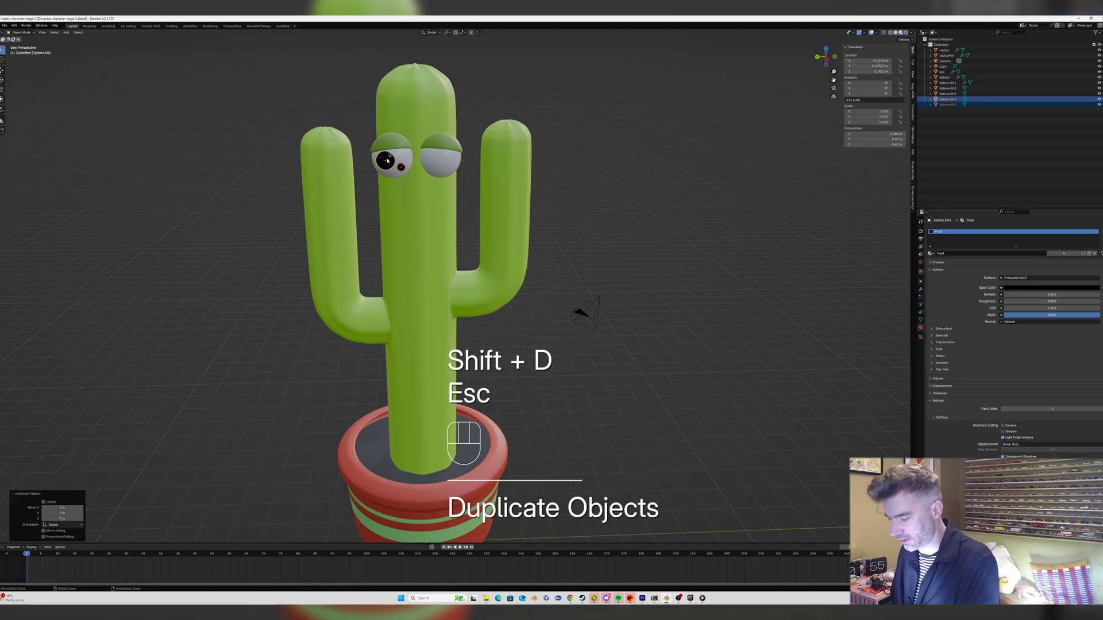
pyautogui.press('g')
pyautogui.press('x')
pyautogui.press('y')
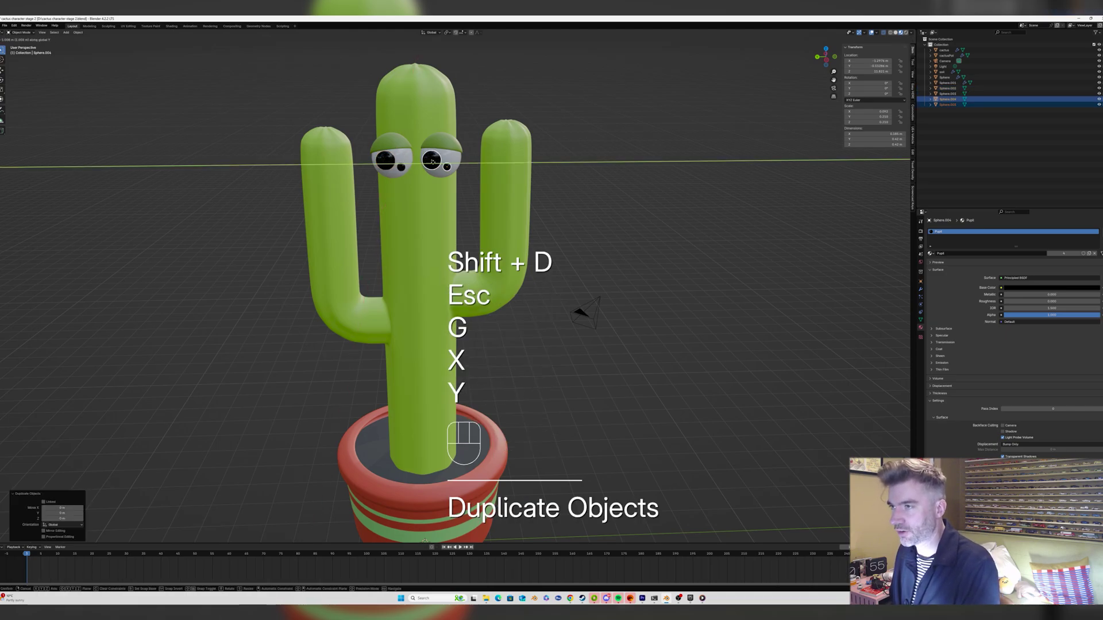
pyautogui.click(436, 160)
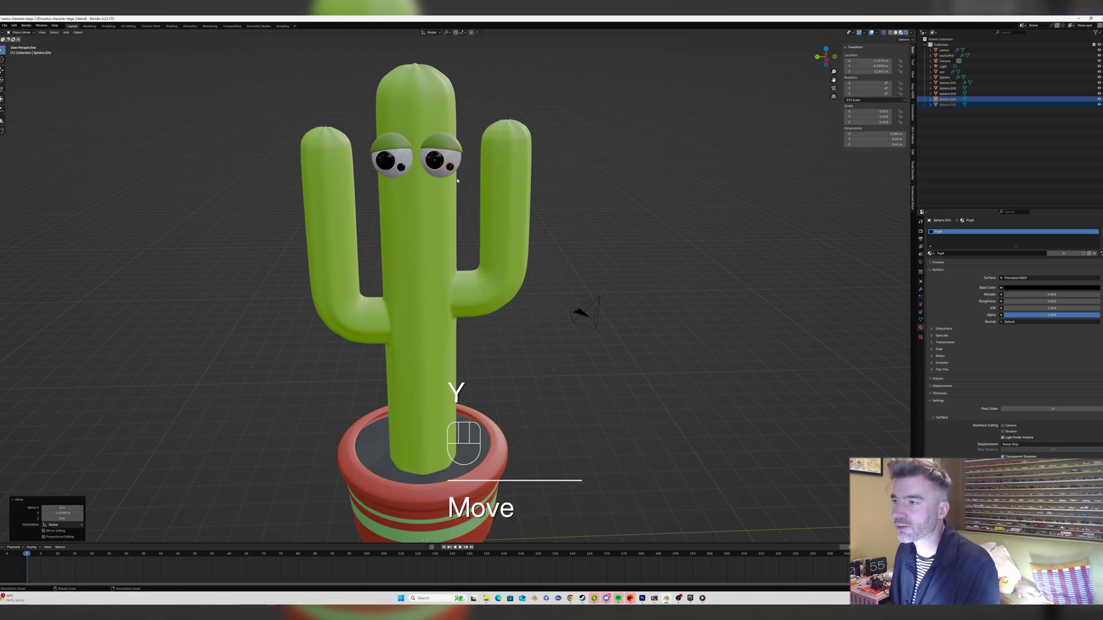
# Deselect everything and look over the whole cactus with both eyes from different angles and distances.
pyautogui.moveTo(471, 189); pyautogui.dragTo(465, 187, button='middle')
pyautogui.moveTo(466, 187); pyautogui.dragTo(470, 190)
pyautogui.moveTo(470, 190); pyautogui.dragTo(456, 186, button='middle')
pyautogui.scroll(-4, 455, 186)
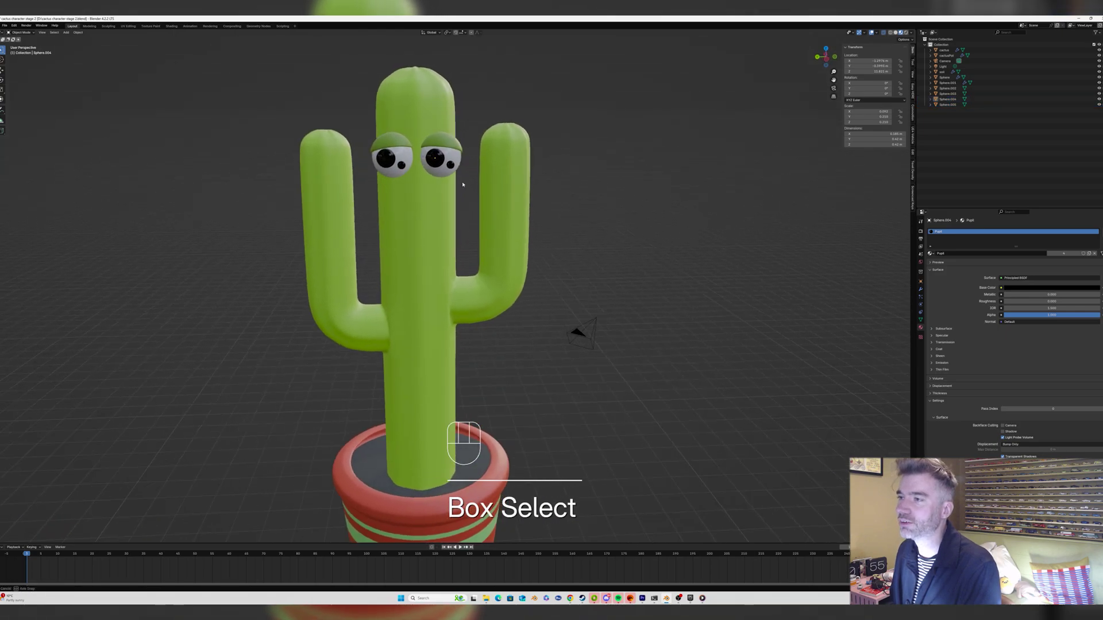
pyautogui.moveTo(505, 253); pyautogui.dragTo(505, 295, button='middle')
pyautogui.scroll(4, 460, 186)
pyautogui.scroll(-3, 459, 185)
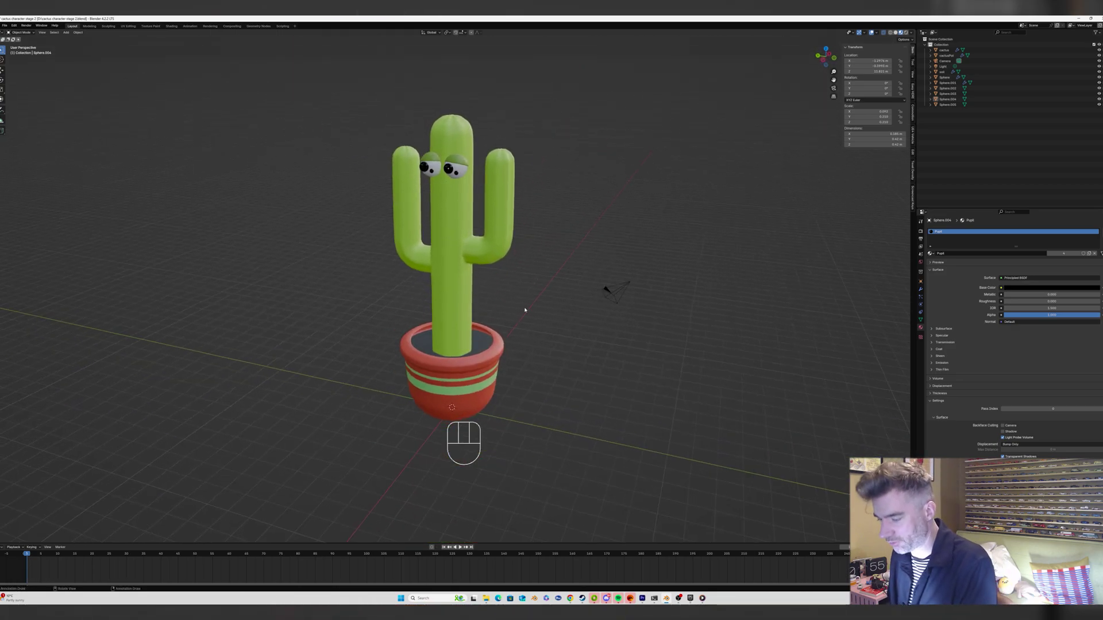
# Add a mesh plane and raise it along Z to the main stem just below the eyes.
pyautogui.hotkey('shift', 'a')
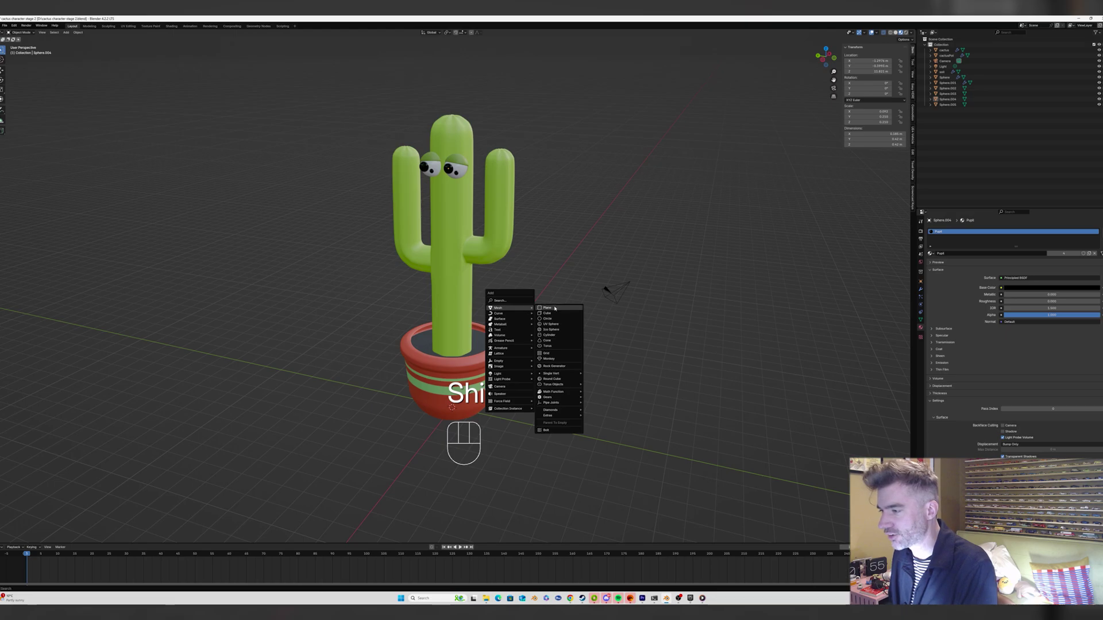
pyautogui.click(548, 308)
pyautogui.press('g')
pyautogui.press('y')
pyautogui.press('z')
pyautogui.press('x')
pyautogui.press('z')
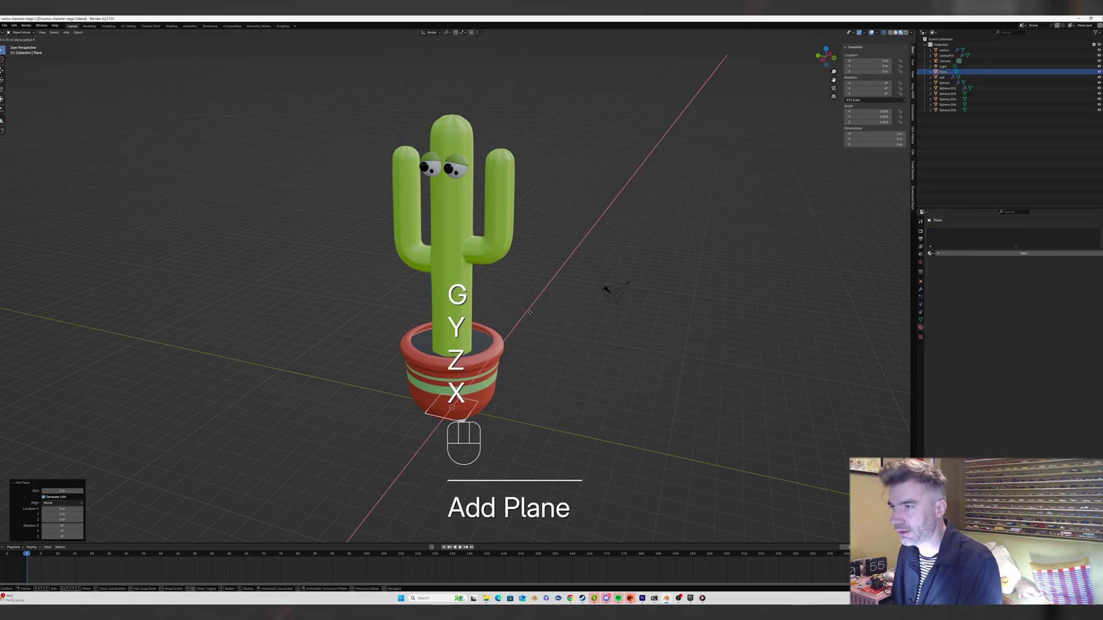
pyautogui.click(484, 120)
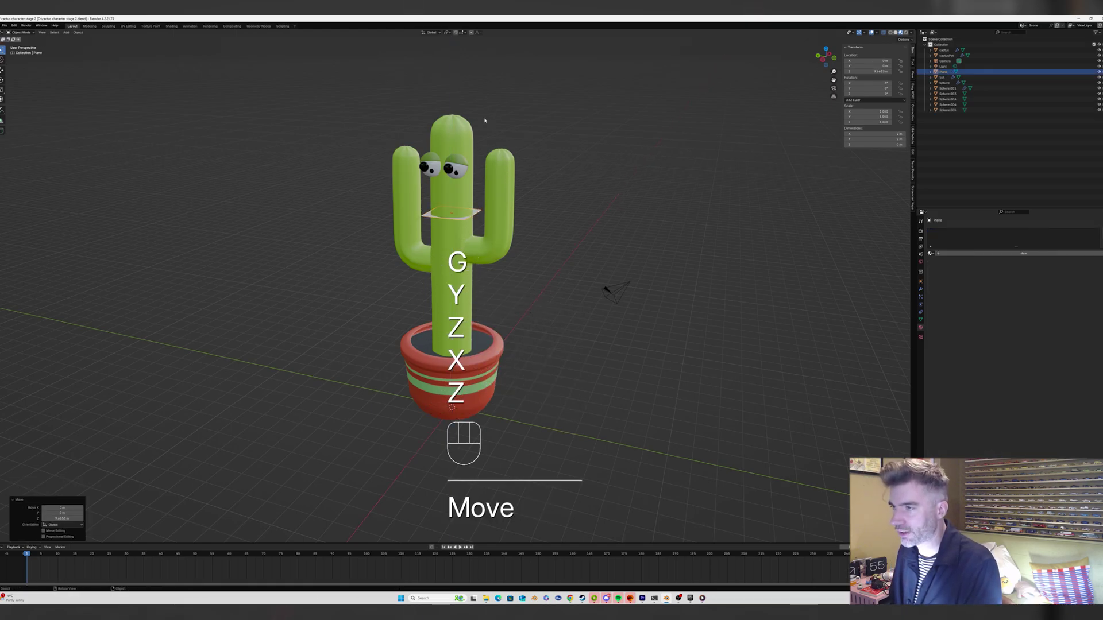
# Rotate the plane 90 degrees around Y so that it stands upright.
pyautogui.press('r')
pyautogui.press('x')
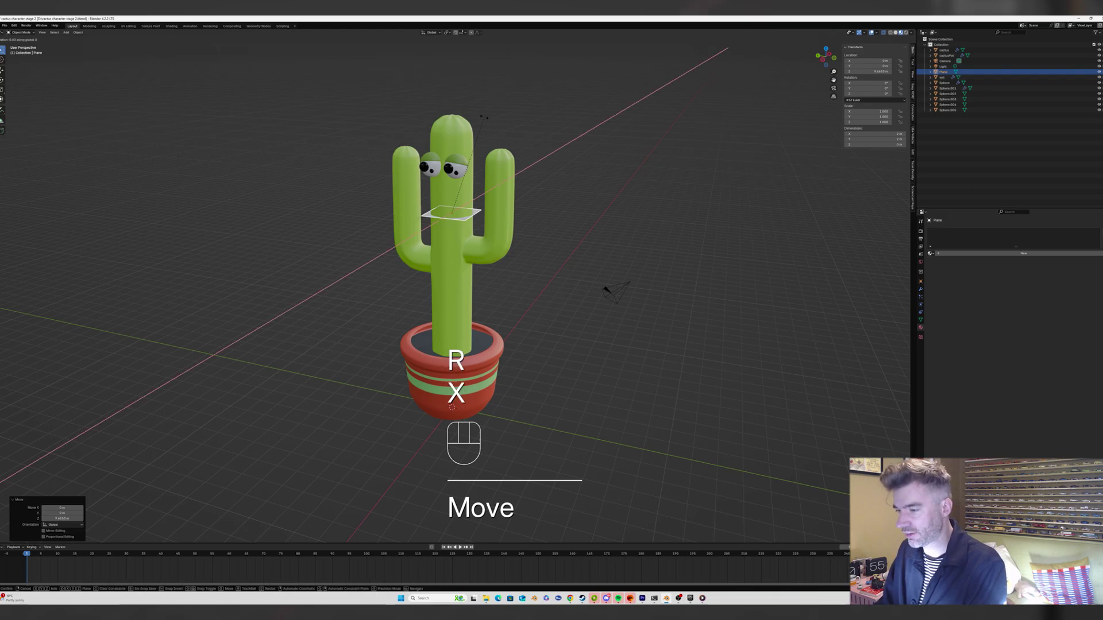
pyautogui.press('y')
pyautogui.press('9')
pyautogui.press('0')
pyautogui.press('Return')
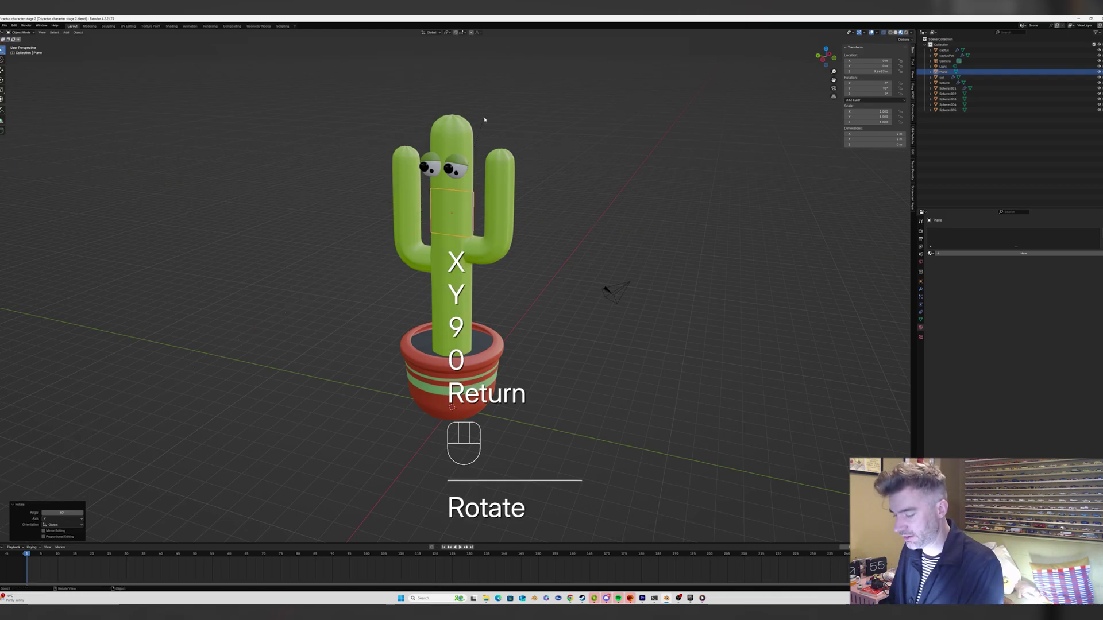
# Move the plane forward along X in front of the stem and raise it along Z directly beneath the eyes.
pyautogui.press('g')
pyautogui.press('x')
pyautogui.click(472, 128)
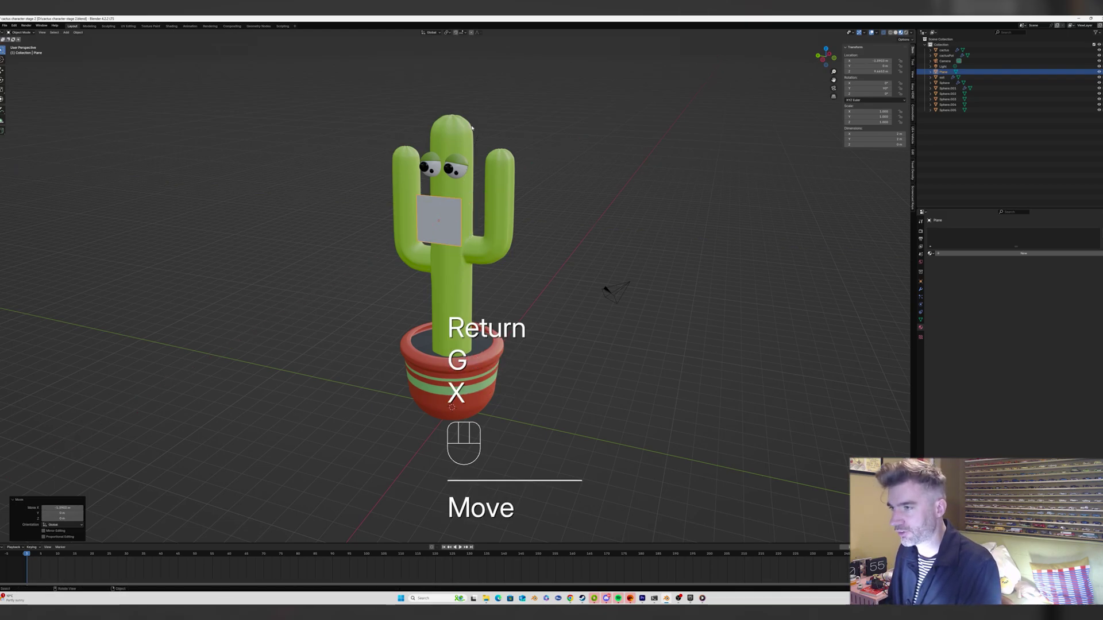
pyautogui.scroll(5, 473, 128)
pyautogui.press('g')
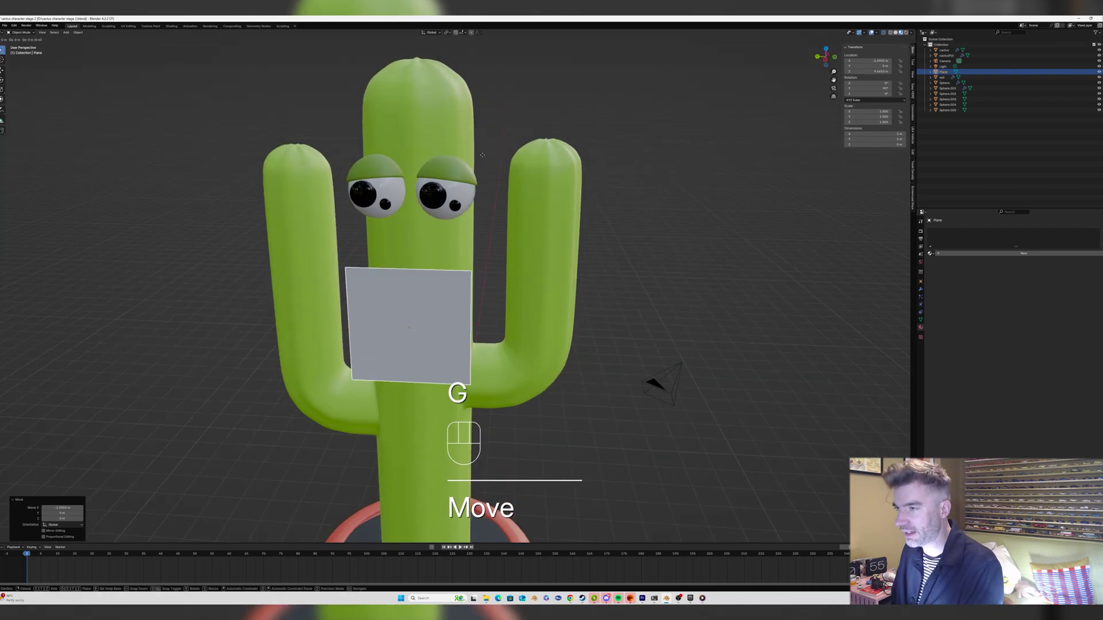
pyautogui.press('y')
pyautogui.press('z')
pyautogui.click(459, 171)
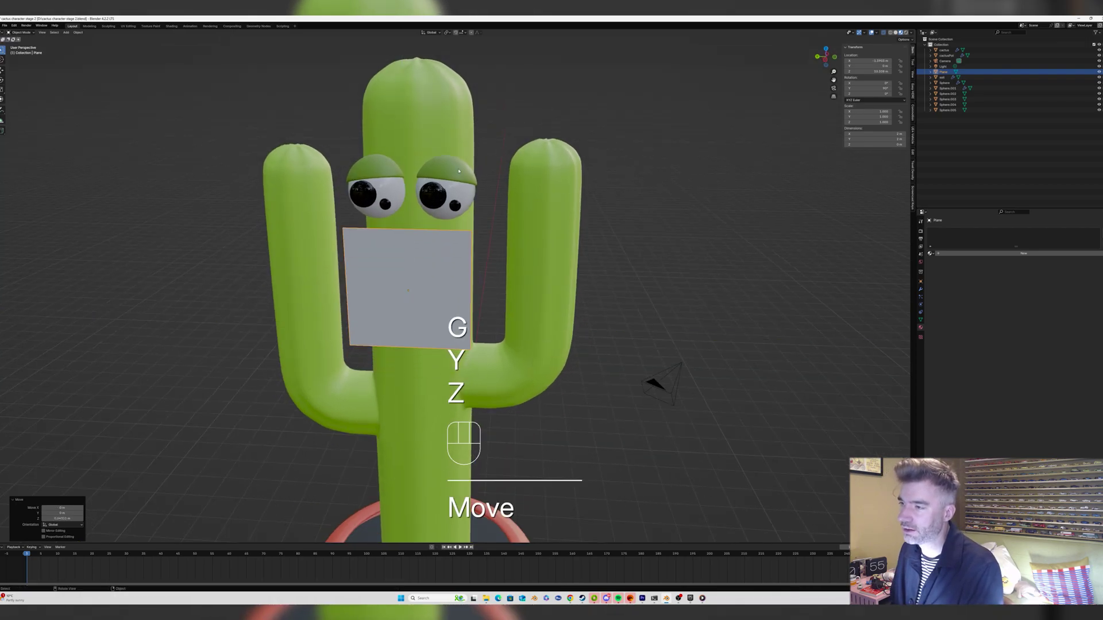
# Raise the plane's lower vertices along Z to shorten it into a wide strip beneath the eyes.
pyautogui.press('Tab')
pyautogui.press('1')
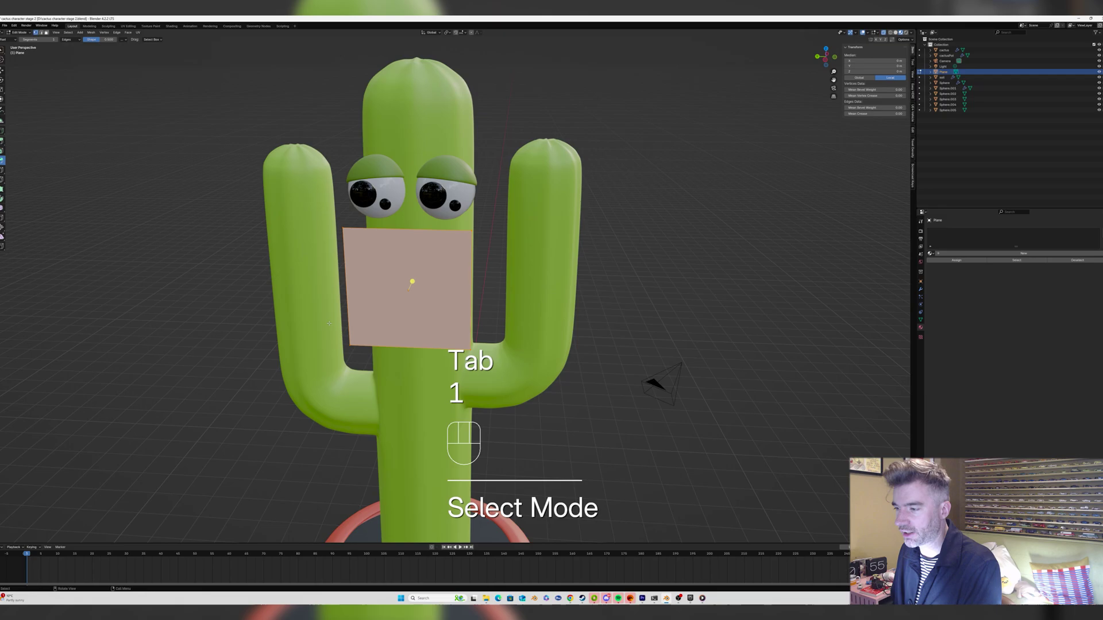
pyautogui.moveTo(329, 323); pyautogui.dragTo(498, 376)
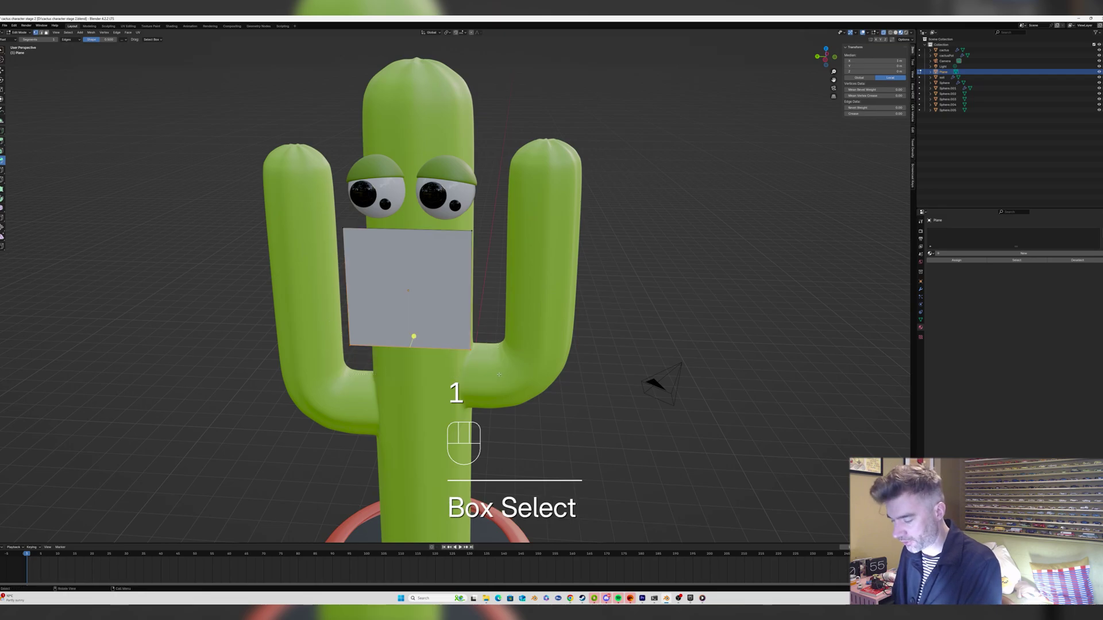
pyautogui.press('g')
pyautogui.press('z')
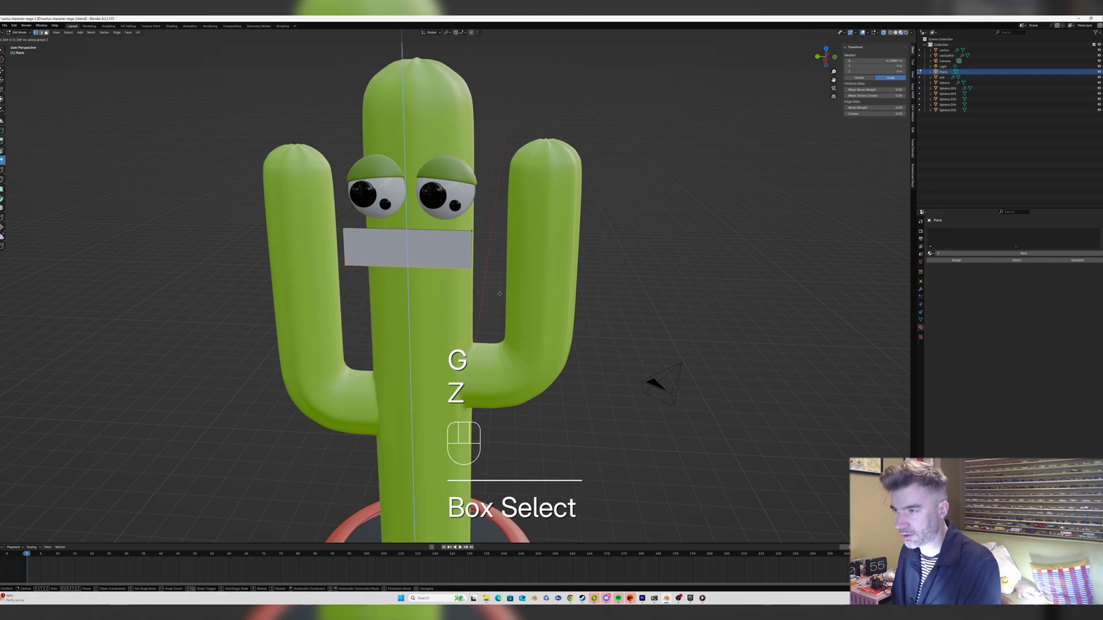
pyautogui.click(501, 292)
pyautogui.moveTo(501, 292); pyautogui.dragTo(522, 285, button='middle')
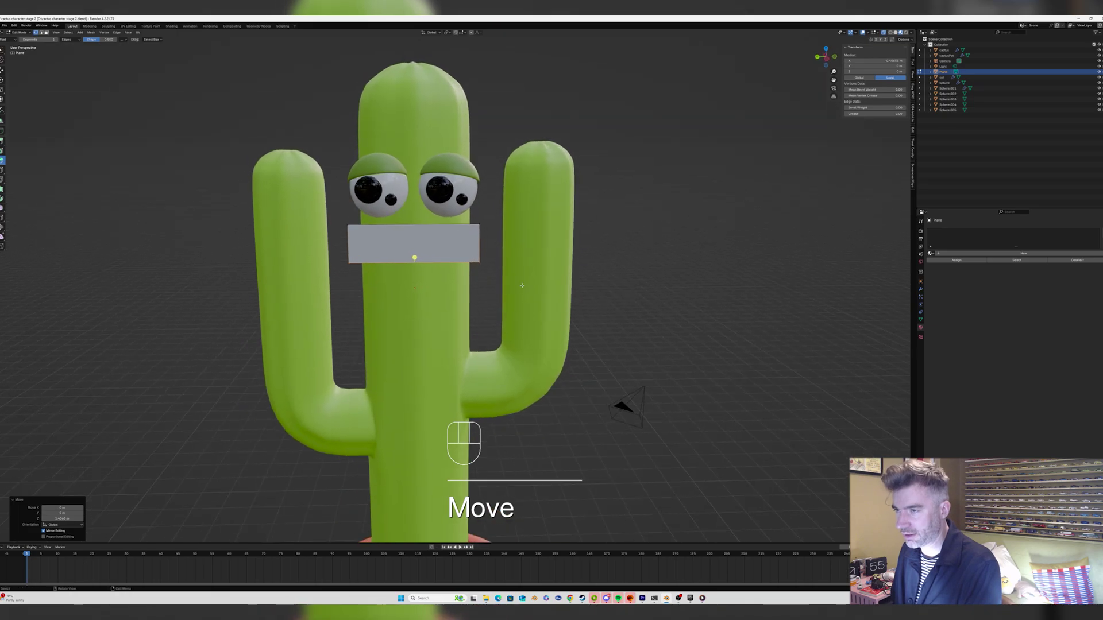
# Add one horizontal and one vertical loop cut through the middle of the strip.
pyautogui.hotkey('ctrl', 'r')
pyautogui.click(412, 230)
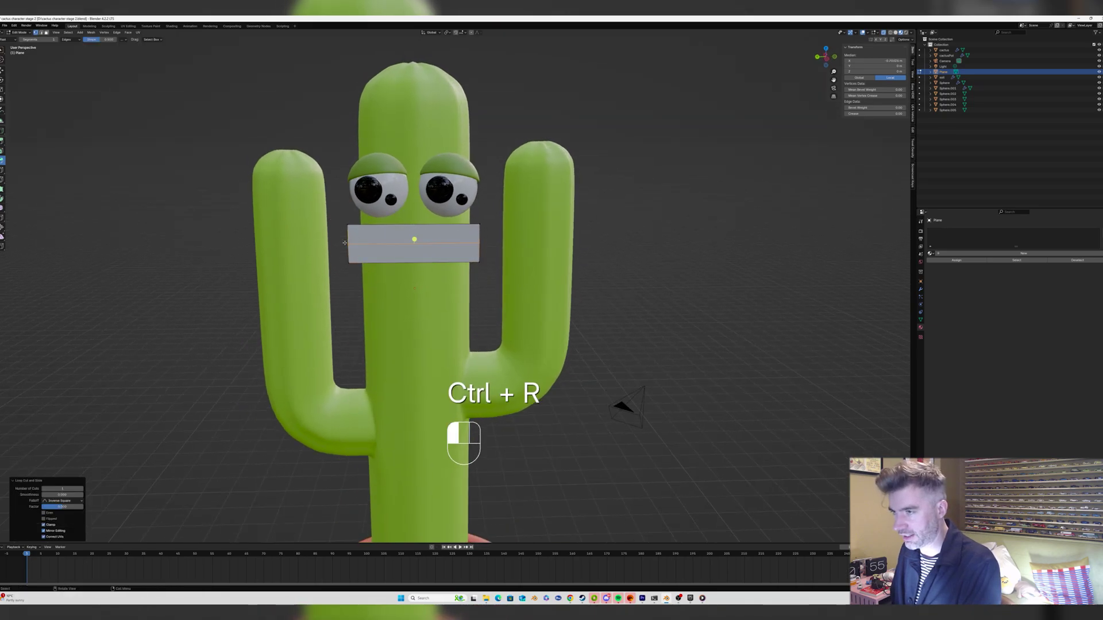
pyautogui.hotkey('ctrl', 'r')
pyautogui.click(411, 222)
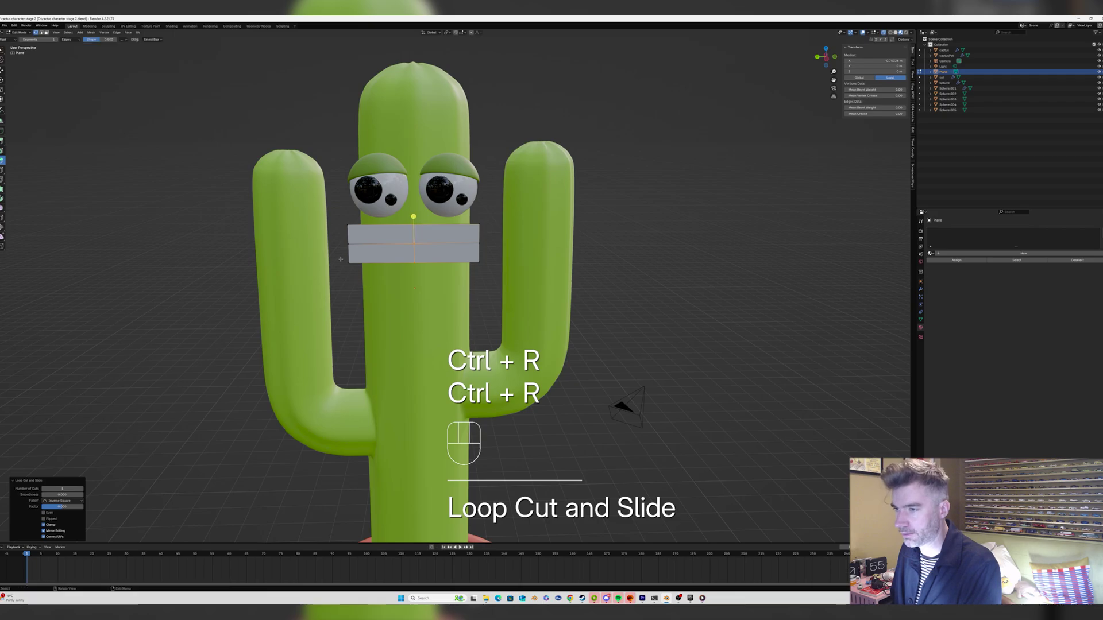
# Narrow the strip's bottom row of vertices along Y to taper it into a mouth shape.
pyautogui.moveTo(340, 259); pyautogui.dragTo(485, 283)
pyautogui.press('s')
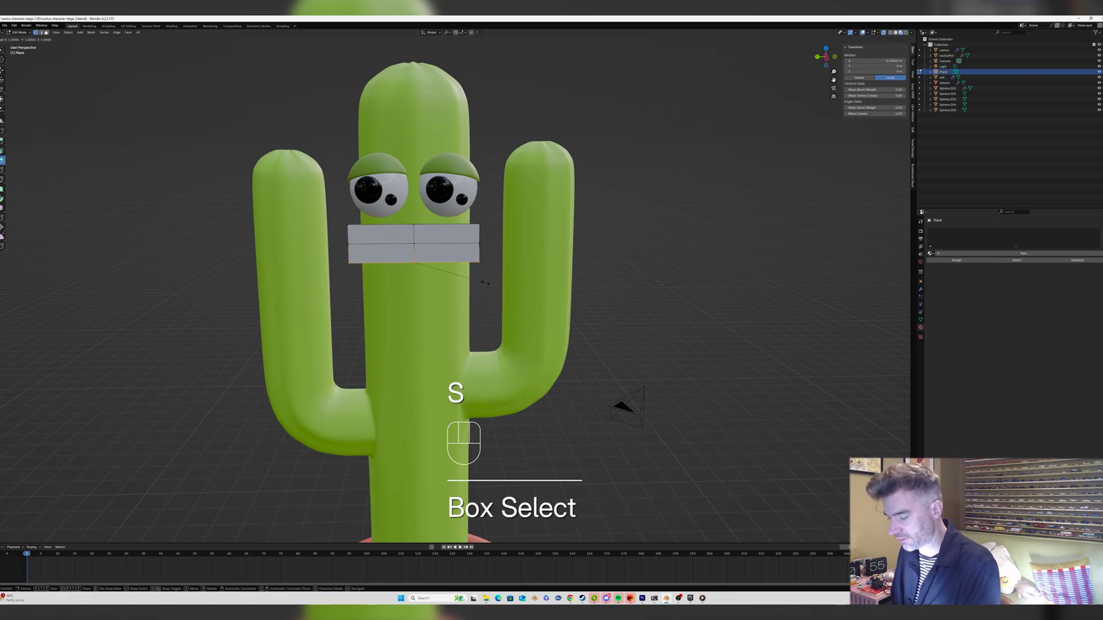
pyautogui.press('y')
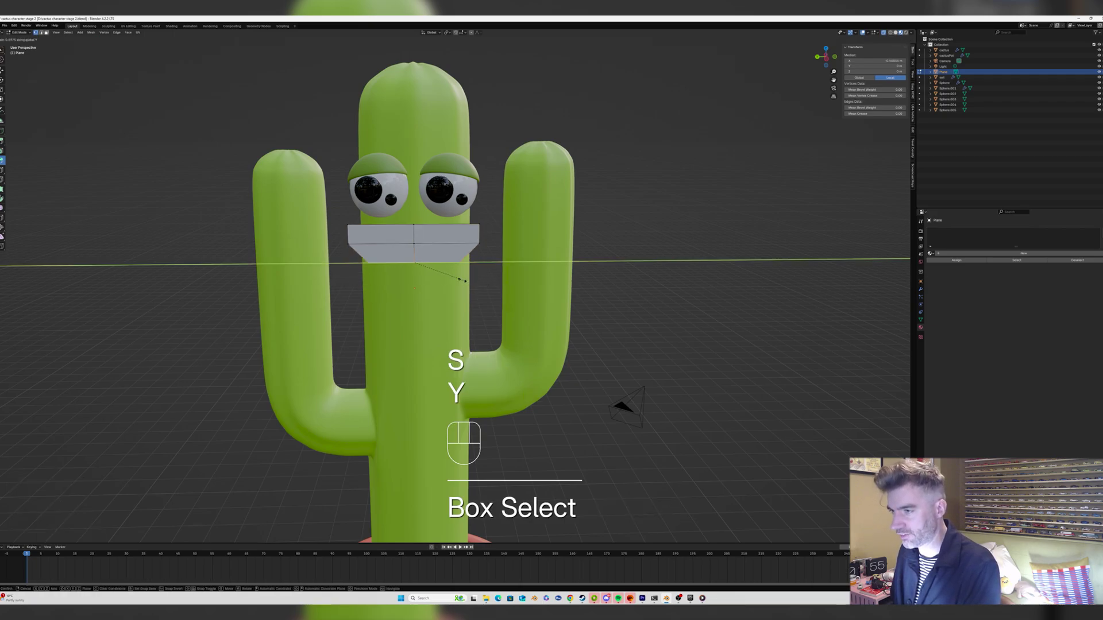
pyautogui.click(456, 278)
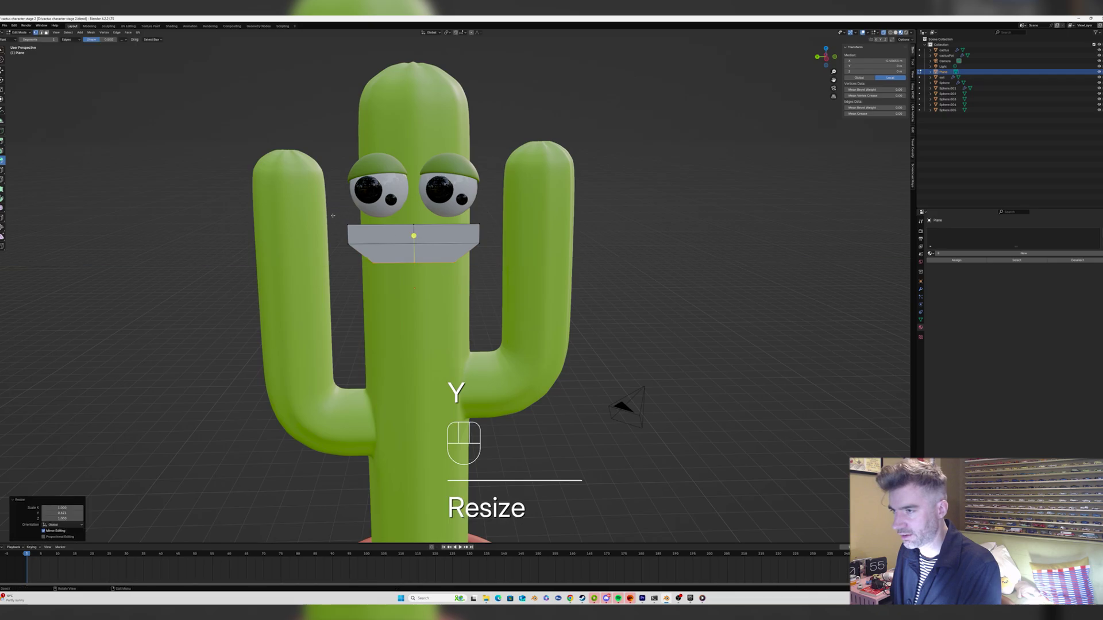
# Scale the whole mouth mesh down to fit within the stem's width and return to Object Mode.
pyautogui.press('a')
pyautogui.press('s')
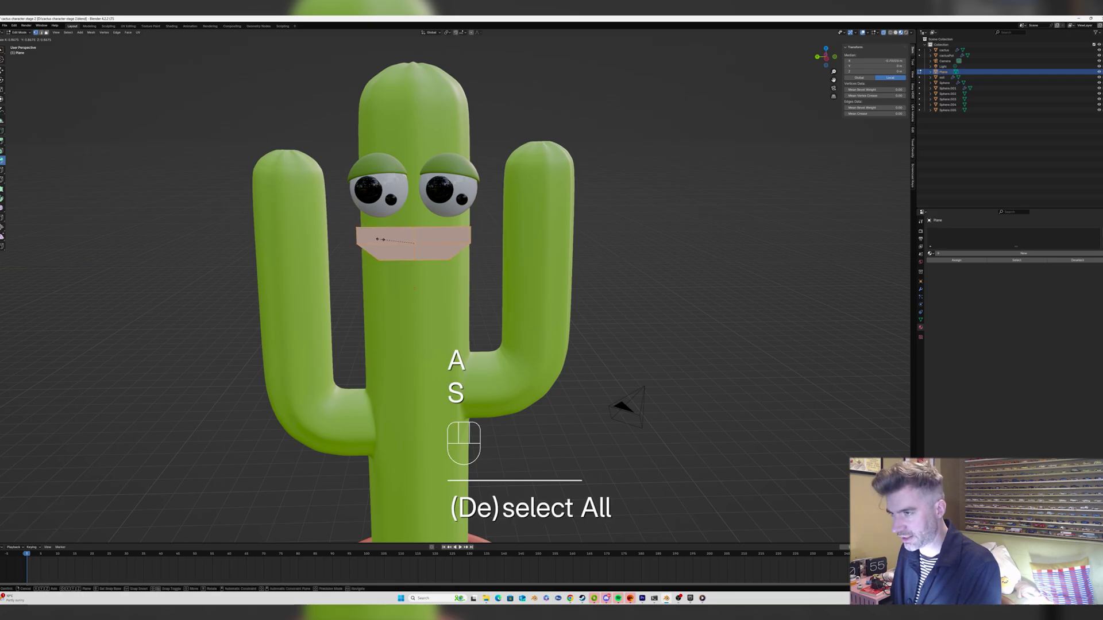
pyautogui.click(381, 229)
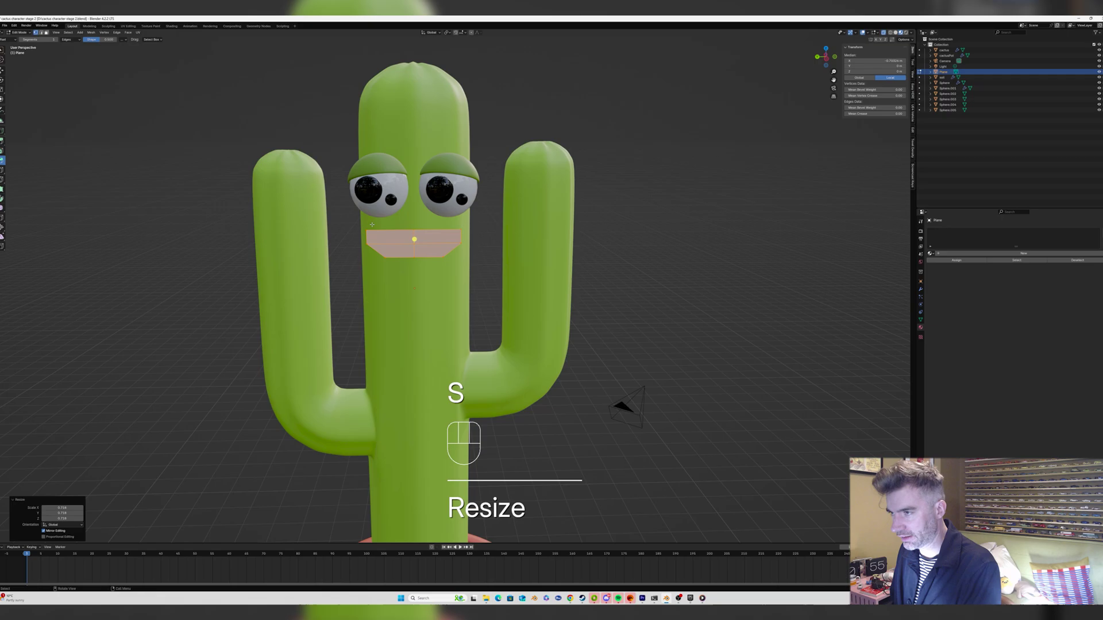
pyautogui.press('Tab')
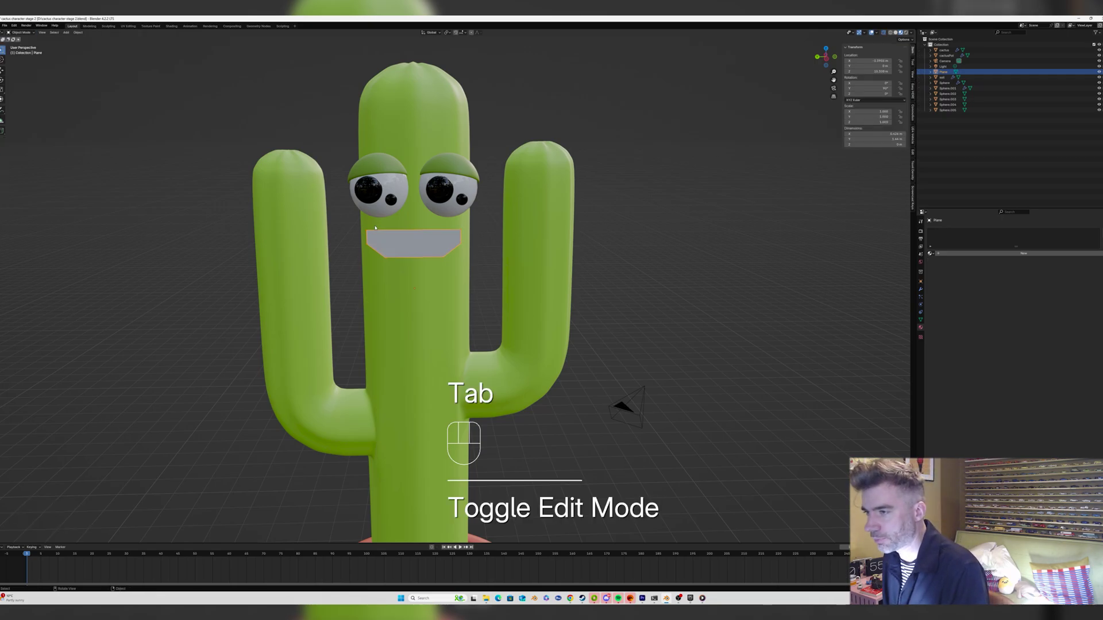
# Add a Subdivision Surface modifier to the mouth and raise its viewport level by one.
pyautogui.click(920, 290)
pyautogui.click(964, 230)
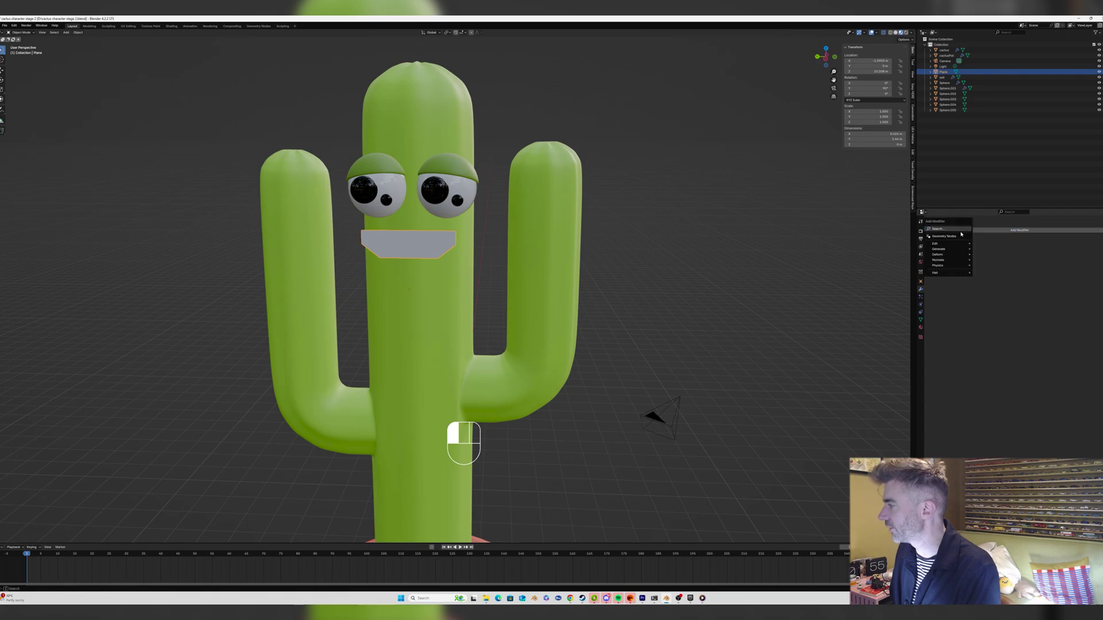
pyautogui.click(990, 241)
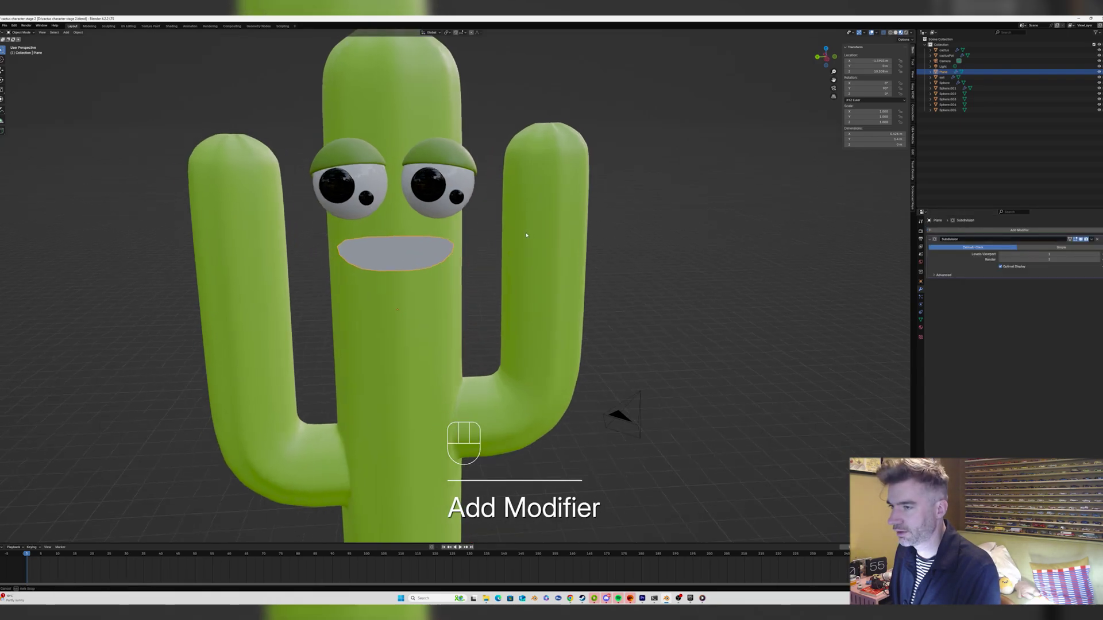
pyautogui.click(1095, 254)
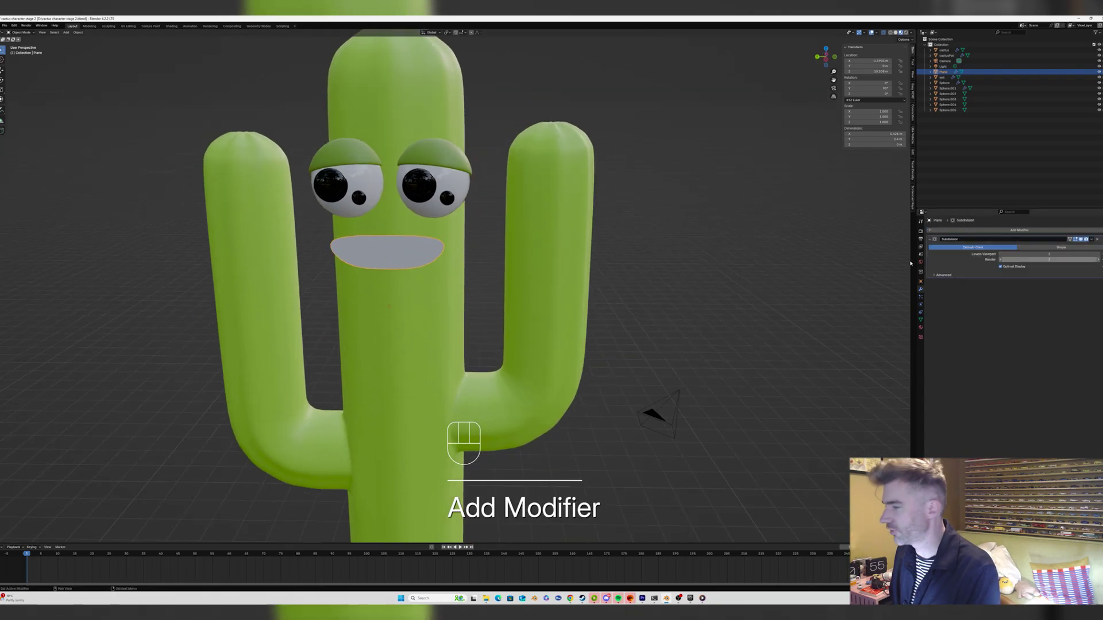
# Lower the mouth's bottom row of vertices slightly along Z to deepen the smile.
pyautogui.press('Tab')
pyautogui.moveTo(345, 239); pyautogui.dragTo(360, 224, button='middle')
pyautogui.press('1')
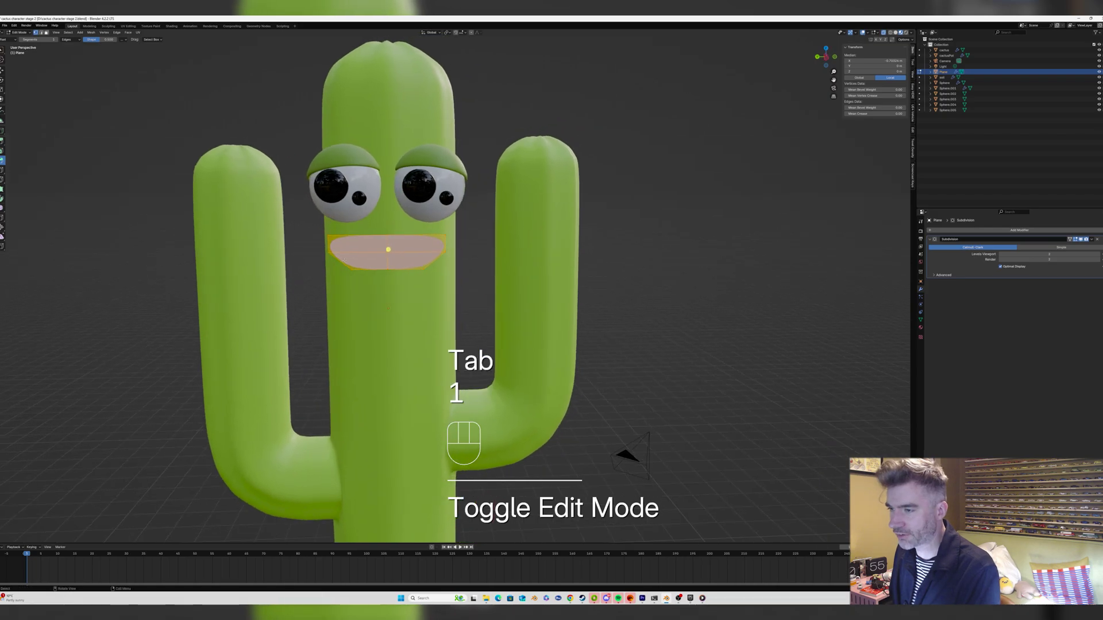
pyautogui.moveTo(404, 282); pyautogui.dragTo(405, 283)
pyautogui.press('g')
pyautogui.press('z')
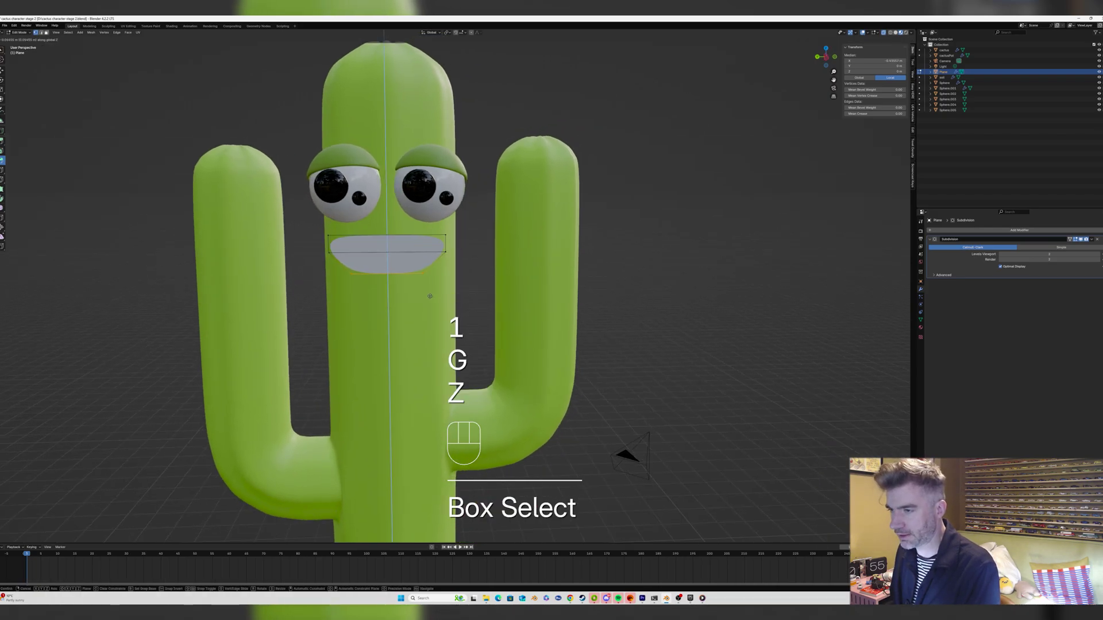
pyautogui.click(429, 301)
# Extrude all of the mouth's faces backward to give it thickness, and return to Object Mode.
pyautogui.moveTo(429, 300); pyautogui.dragTo(363, 255, button='middle')
pyautogui.press('a')
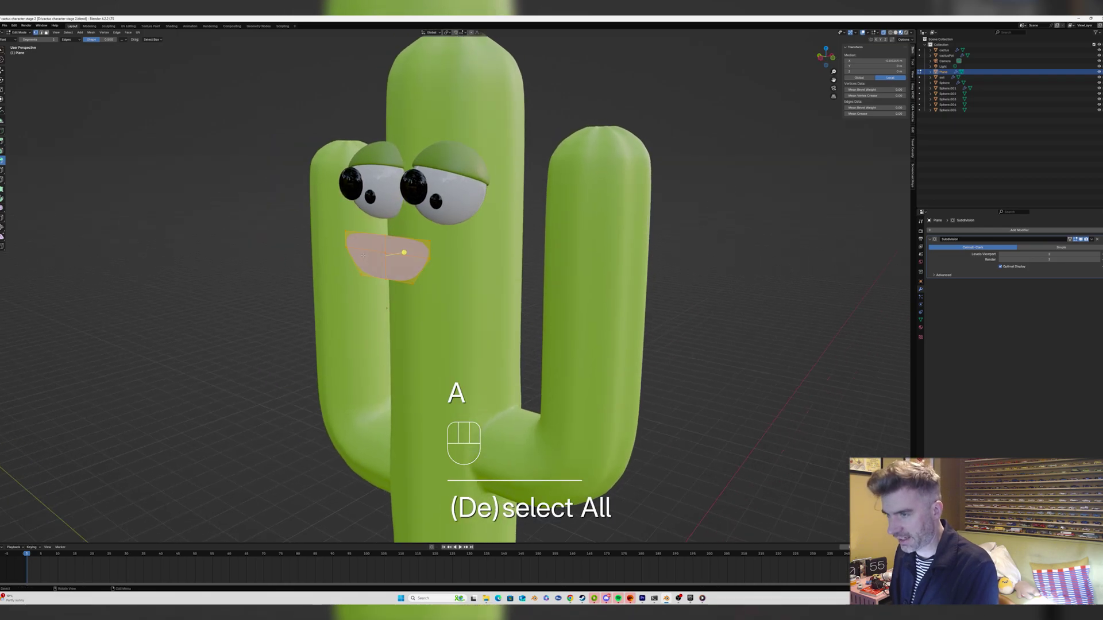
pyautogui.press('e')
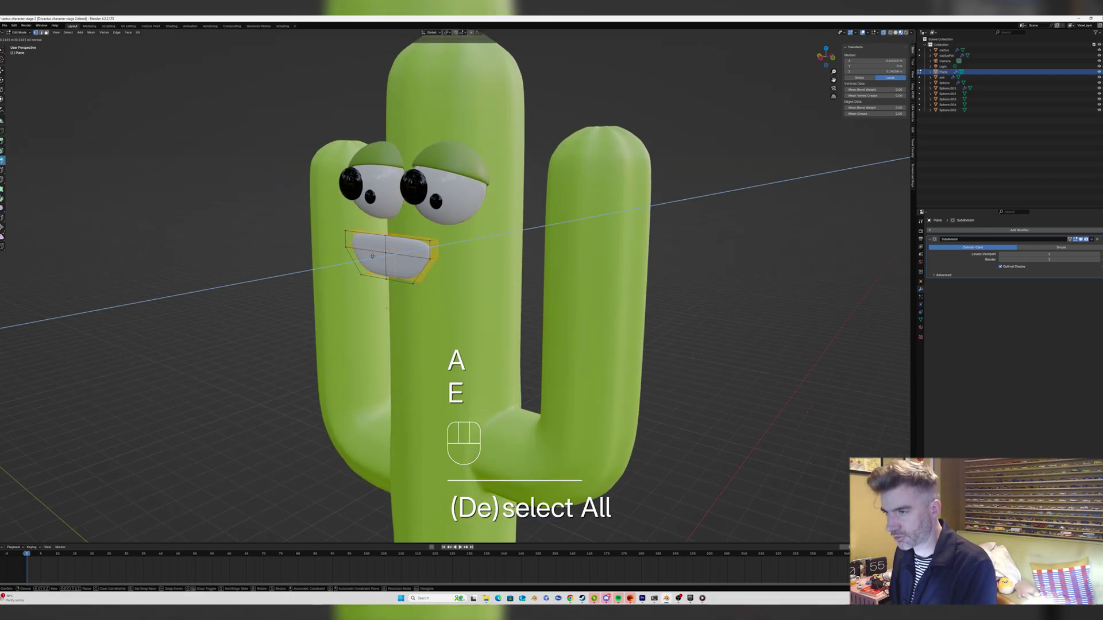
pyautogui.click(390, 250)
pyautogui.moveTo(390, 250); pyautogui.dragTo(368, 252, button='middle')
pyautogui.press('Tab')
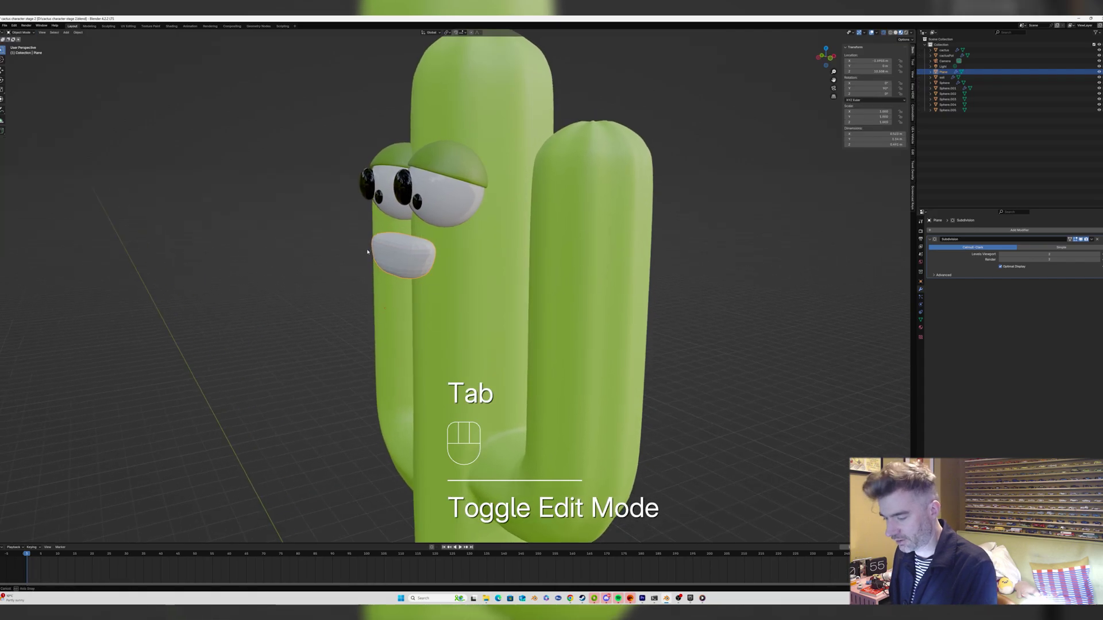
# Move the mouth back along X so that it sits against the stem.
pyautogui.press('g')
pyautogui.press('y')
pyautogui.press('x')
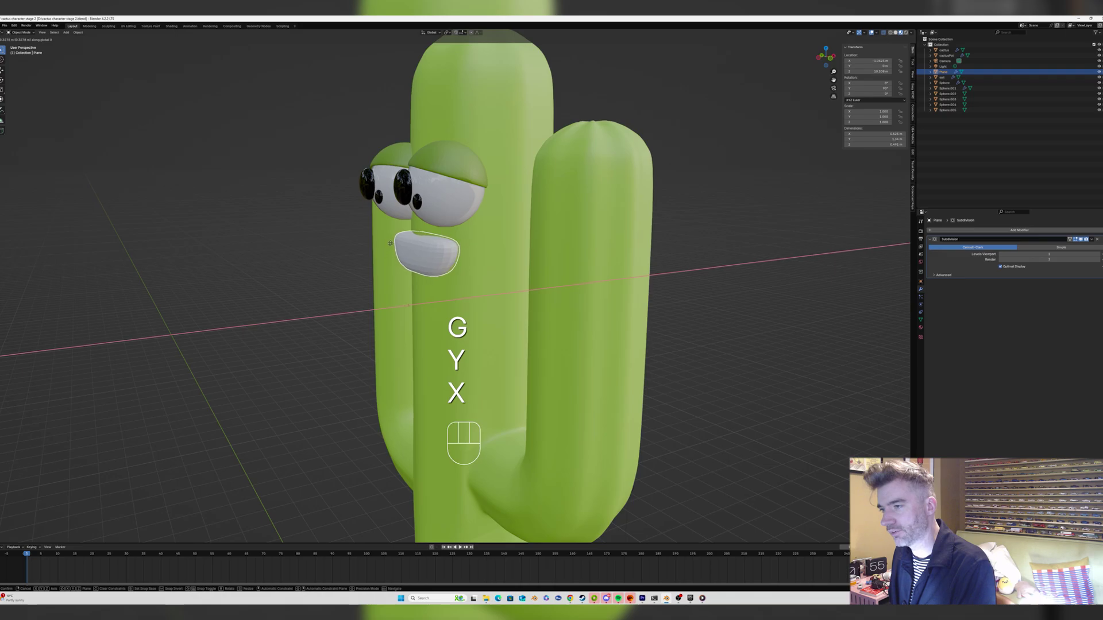
pyautogui.click(391, 243)
pyautogui.moveTo(392, 243); pyautogui.dragTo(406, 260, button='middle')
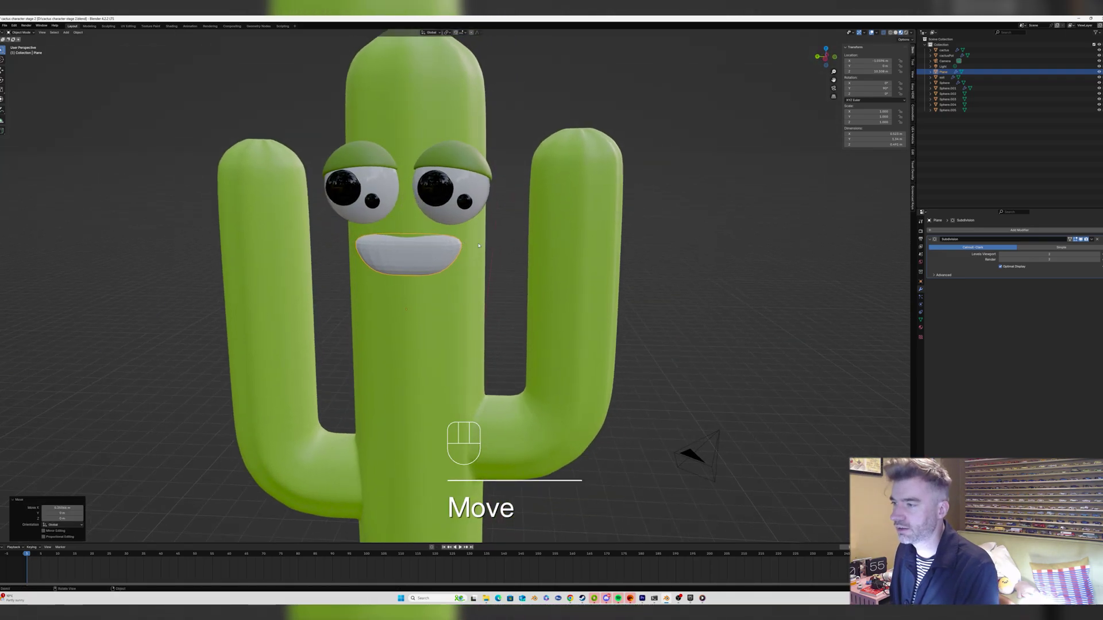
# Apply smooth shading to the mouth.
pyautogui.rightClick(406, 260)
pyautogui.click(374, 258)
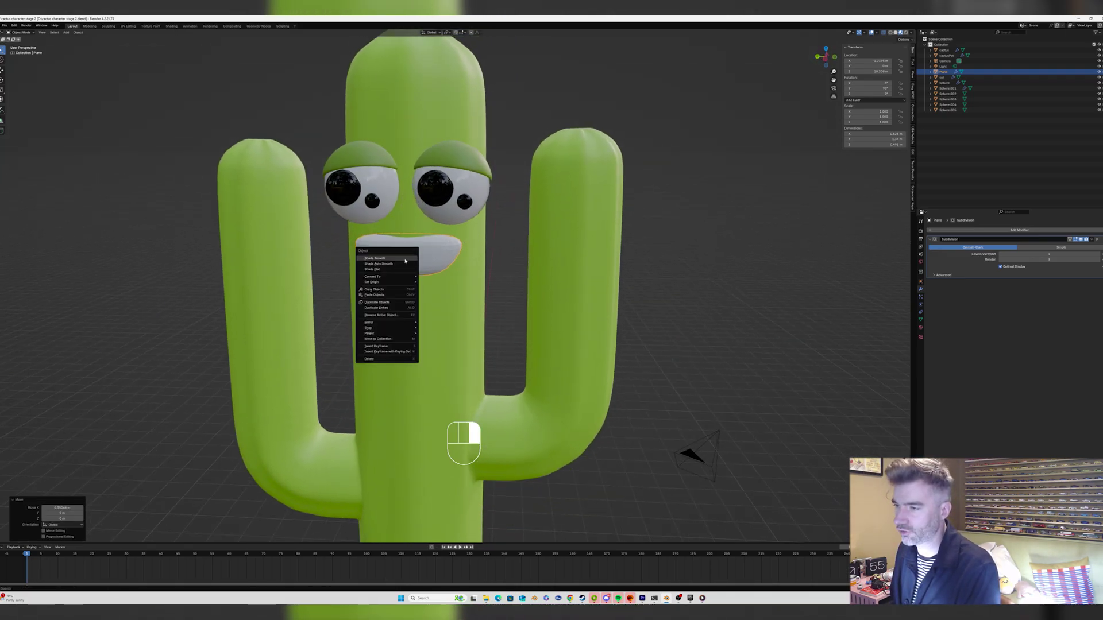
pyautogui.moveTo(374, 258)
pyautogui.mouseDown(button='middle')
pyautogui.moveTo(402, 260)
pyautogui.moveTo(381, 257)
pyautogui.mouseUp(button='middle')
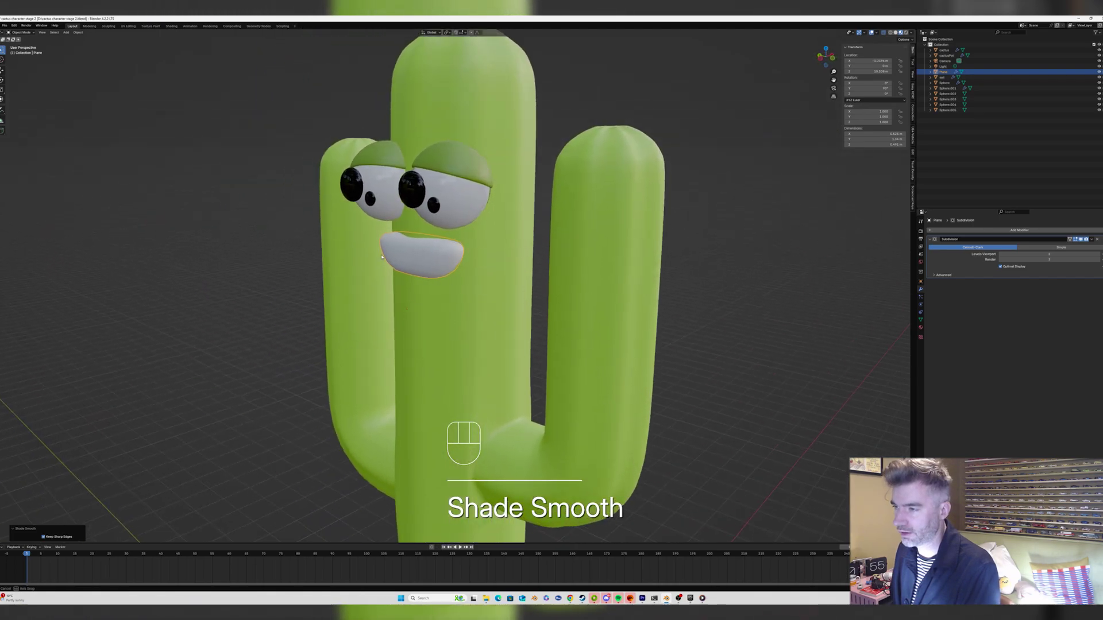
# Nudge the mouth slightly forward along X and deselect it.
pyautogui.press('g')
pyautogui.press('y')
pyautogui.press('x')
pyautogui.click(378, 256)
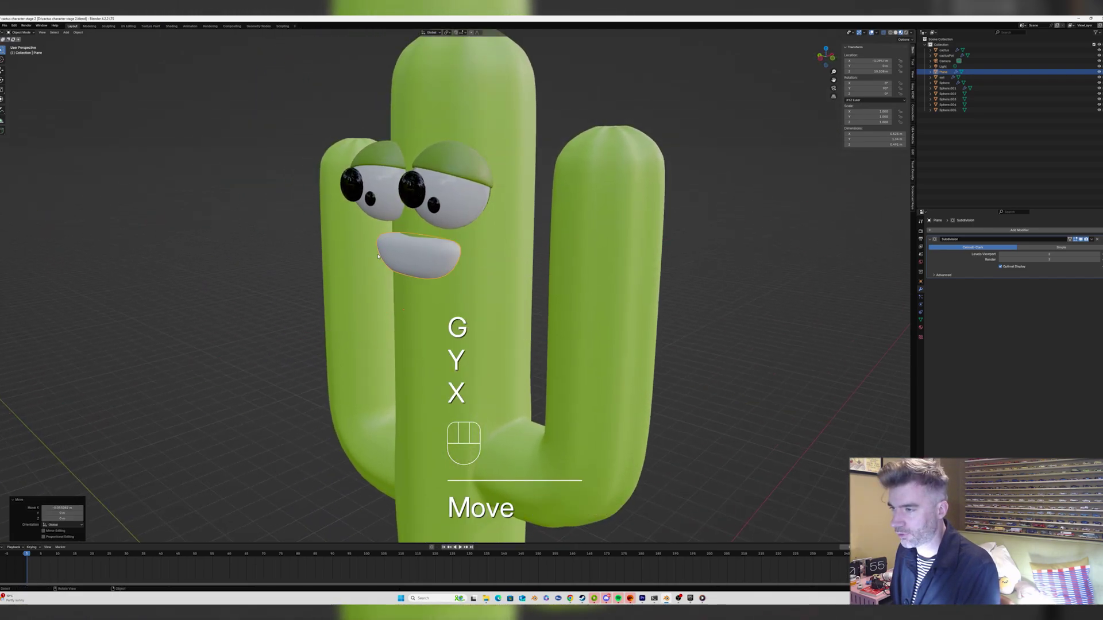
pyautogui.click(319, 257)
pyautogui.scroll(-1, 318, 257)
pyautogui.moveTo(319, 257); pyautogui.dragTo(379, 253, button='middle')
pyautogui.scroll(-1, 379, 254)
# Select the mouth's four front faces in Edit Mode and inset them slightly to form a thin rim.
pyautogui.press('Tab')
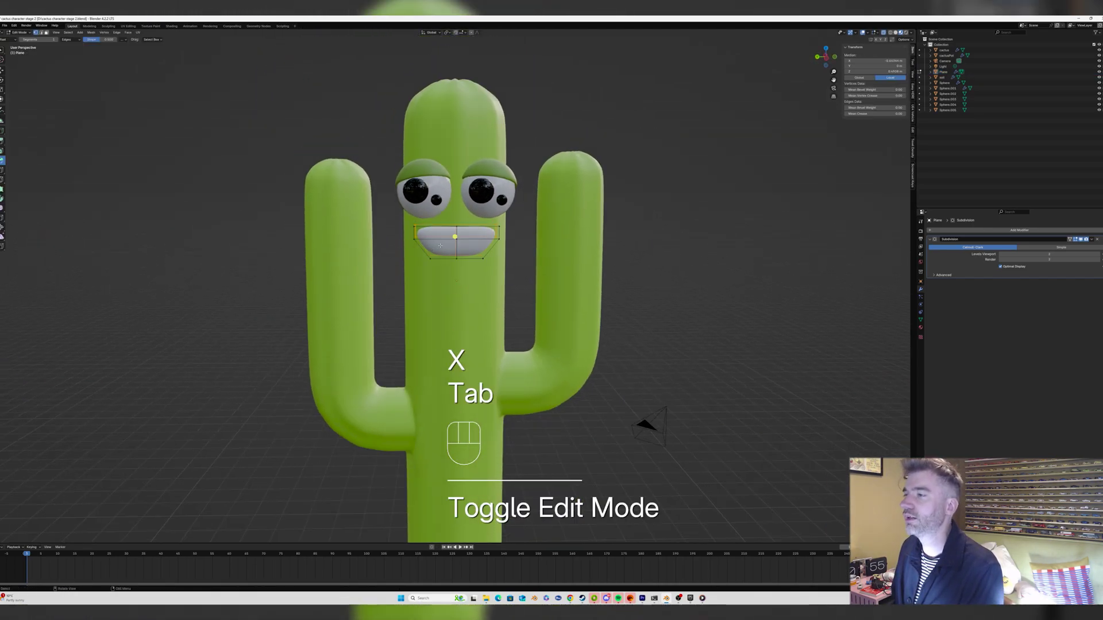
pyautogui.scroll(3, 453, 236)
pyautogui.moveTo(453, 237); pyautogui.dragTo(422, 227, button='middle')
pyautogui.press('3')
pyautogui.click(422, 221)
pyautogui.keyDown('shift'); pyautogui.click(492, 237); pyautogui.keyUp('shift')
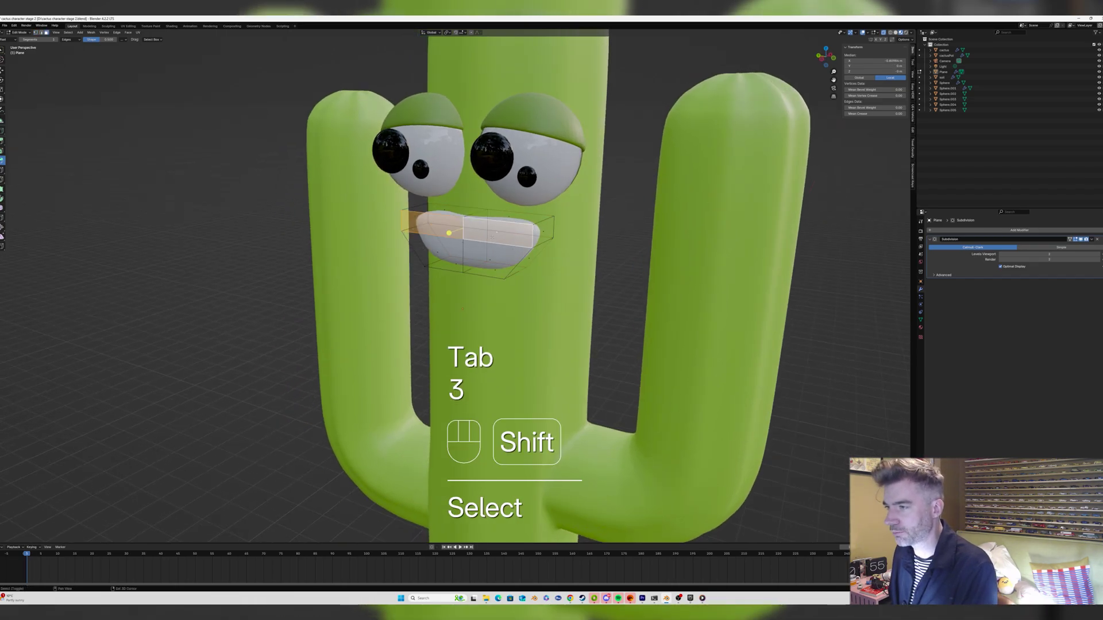
pyautogui.click(449, 252)
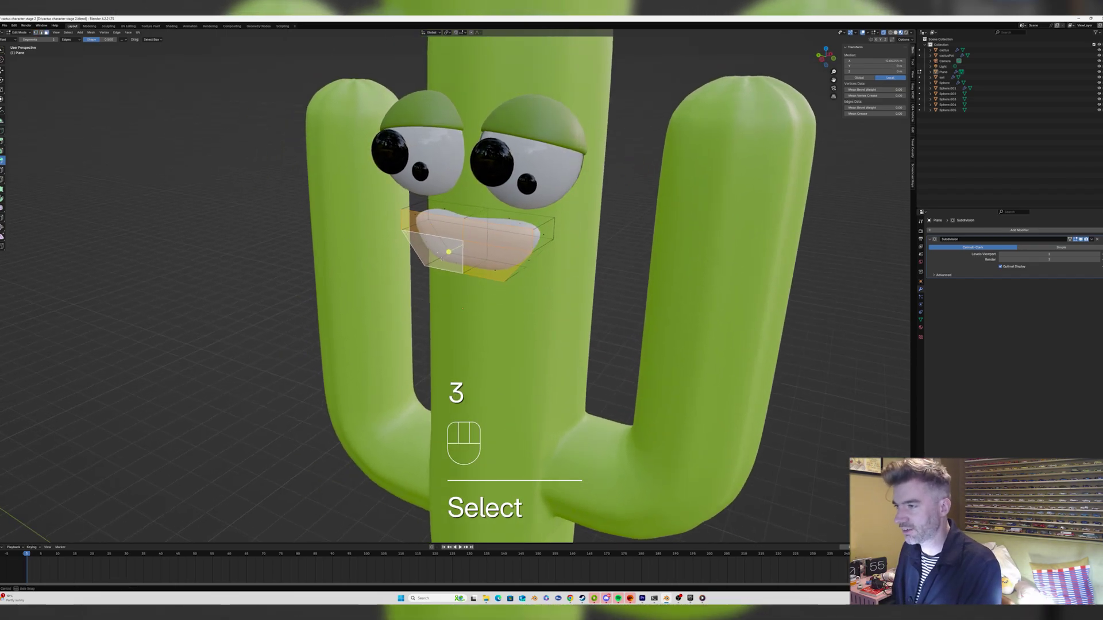
pyautogui.press('i')
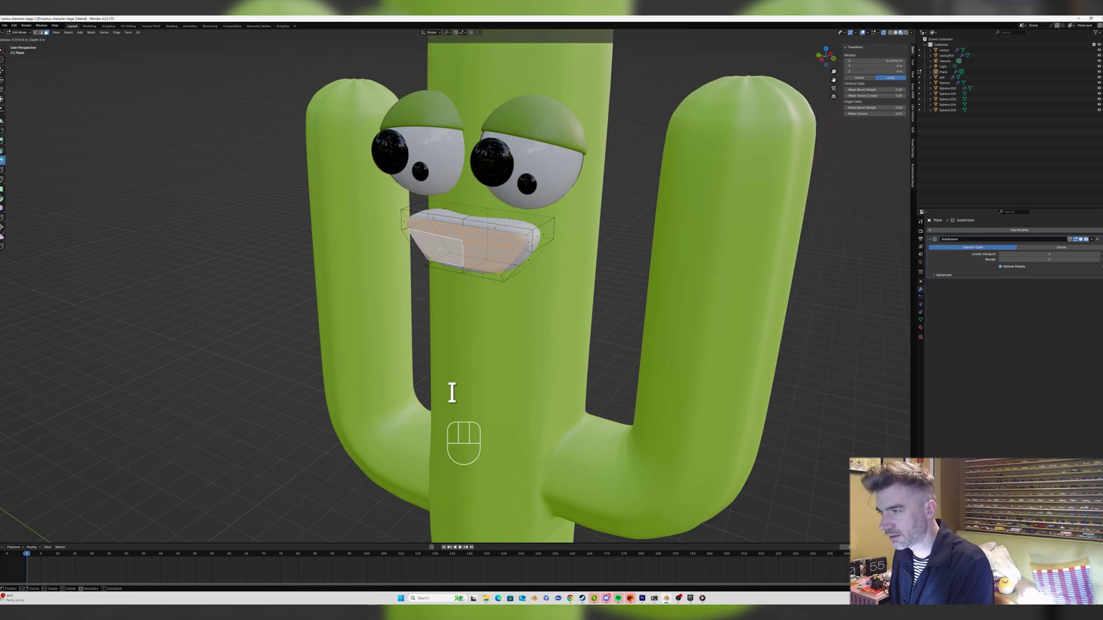
pyautogui.click(463, 241)
pyautogui.moveTo(464, 243); pyautogui.dragTo(446, 244, button='middle')
# Extrude the inset front faces inward to hollow the mouth and adjust their depth along X.
pyautogui.press('e')
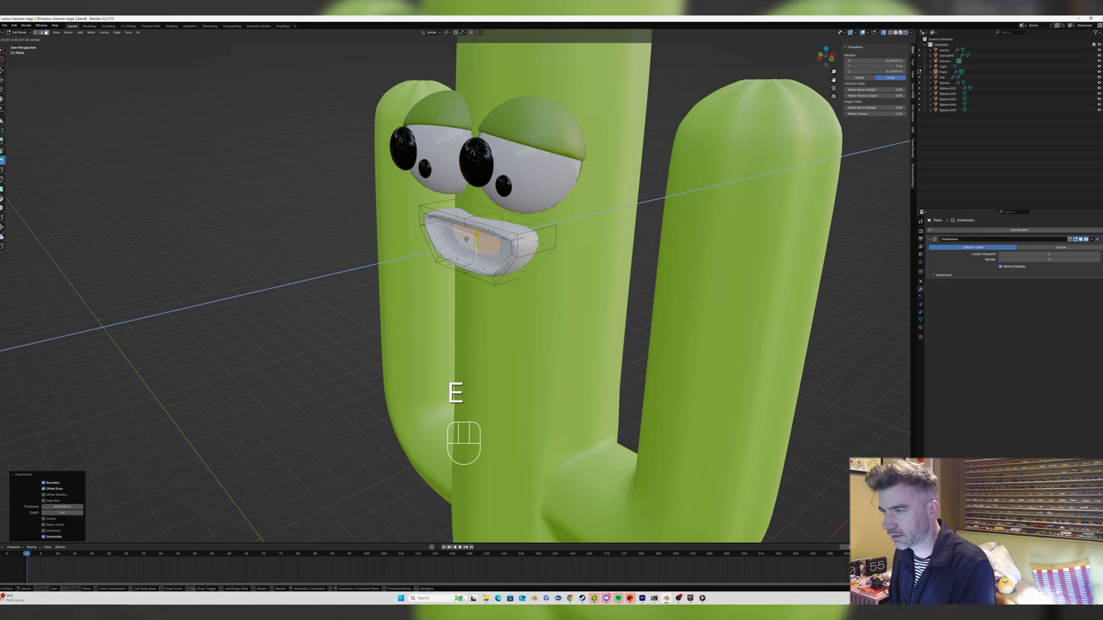
pyautogui.click(467, 239)
pyautogui.press('g')
pyautogui.press('y')
pyautogui.press('x')
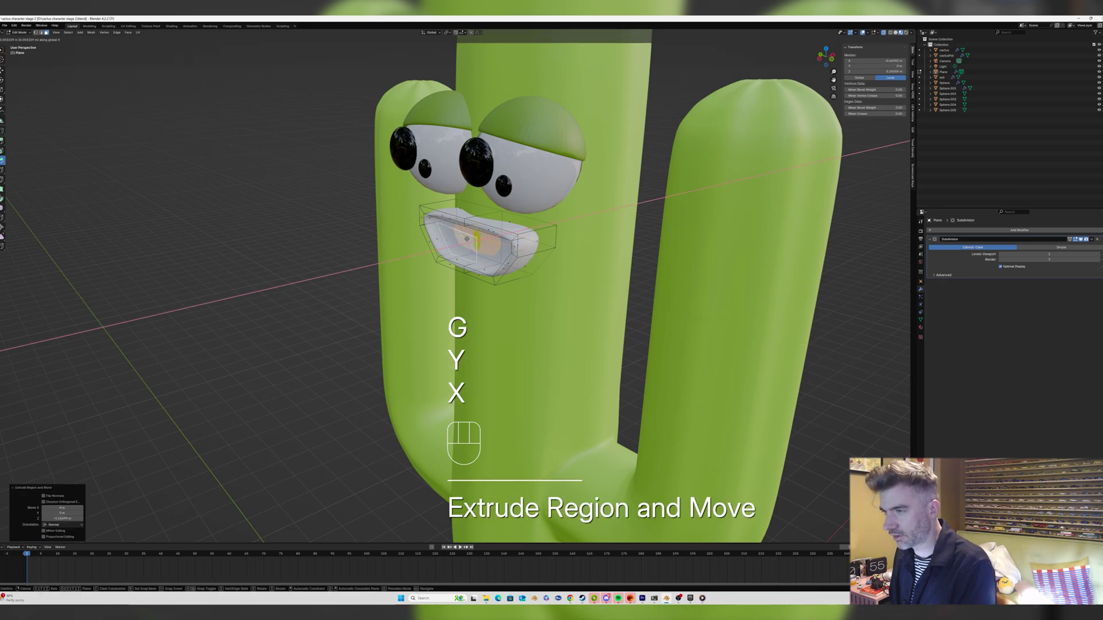
pyautogui.click(464, 241)
pyautogui.moveTo(463, 240)
pyautogui.mouseDown(button='middle')
pyautogui.moveTo(488, 241)
pyautogui.moveTo(451, 233)
pyautogui.mouseUp(button='middle')
pyautogui.press('Tab')
pyautogui.press('Tab')
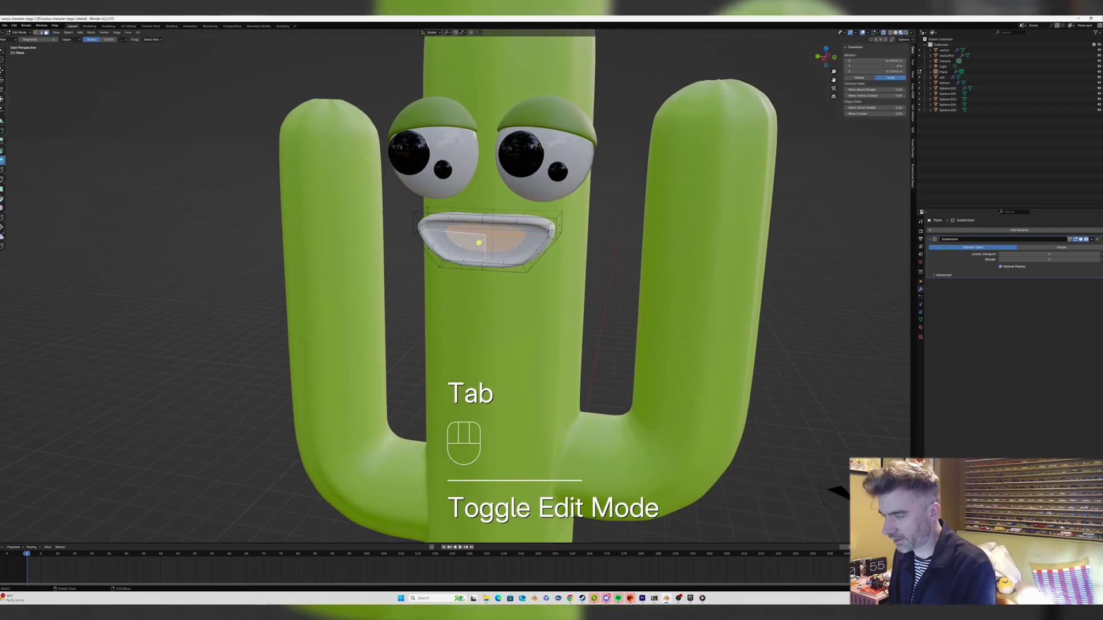
pyautogui.press('i')
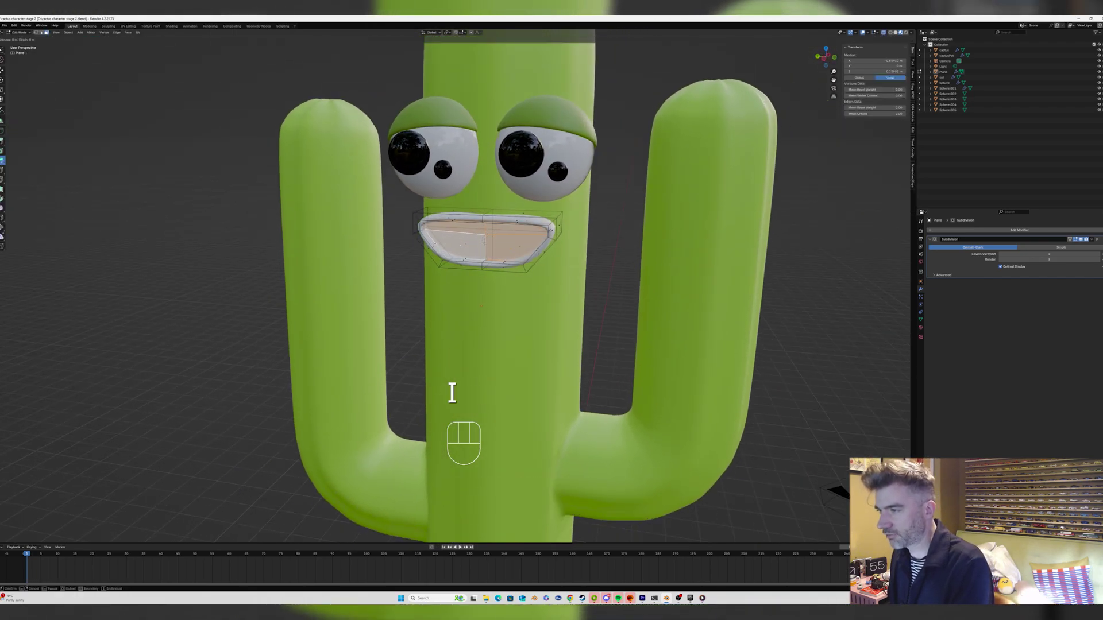
pyautogui.click(481, 234)
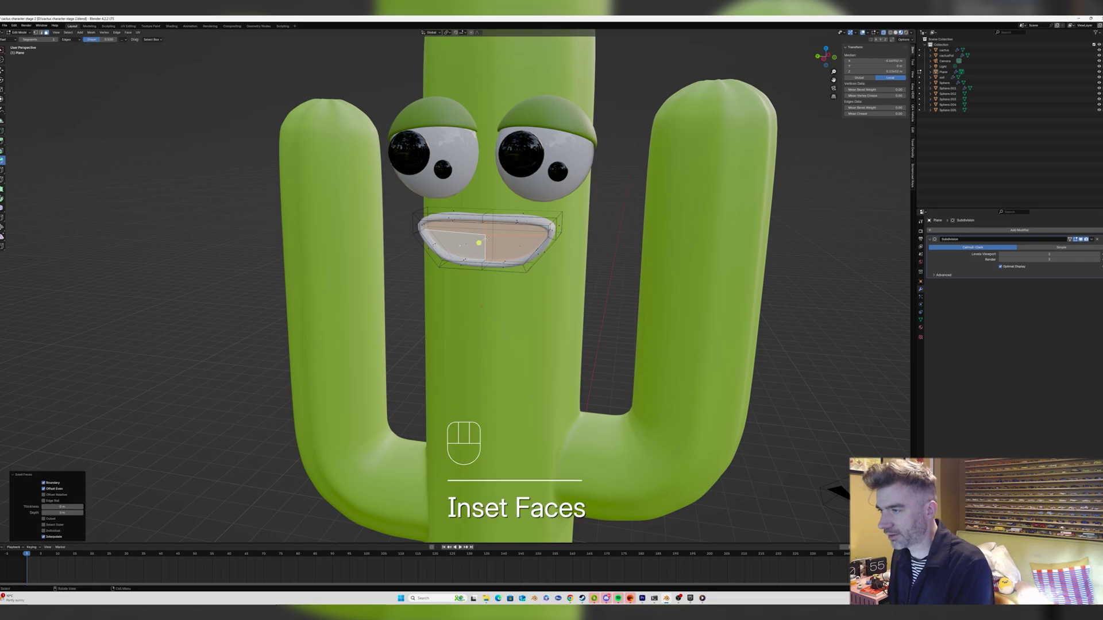
pyautogui.hotkey('ctrl', 'z')
# Turn off the viewport display of the mouth's Subdivision modifier.
pyautogui.click(1080, 239)
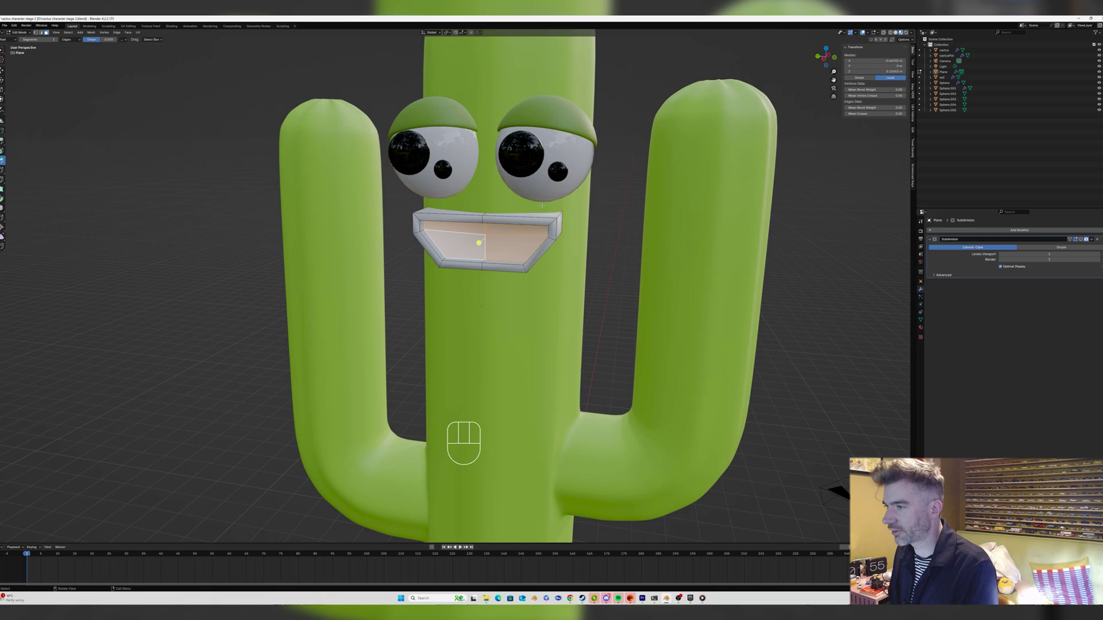
# Inset the mouth's recessed back faces slightly and add two supporting loop cuts around the inner wall of the opening.
pyautogui.press('i')
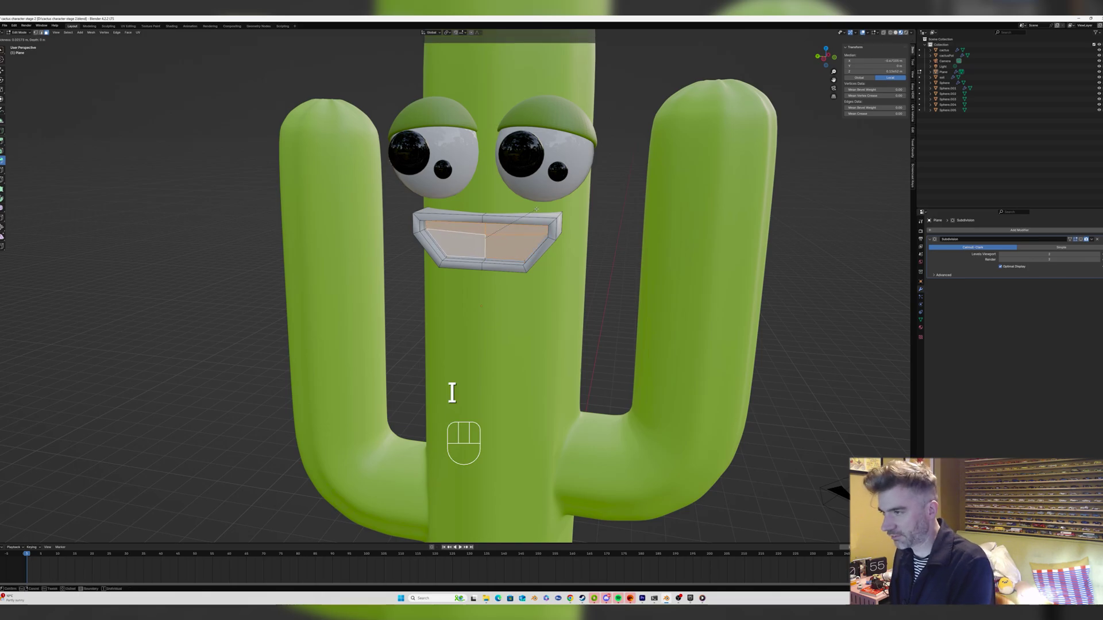
pyautogui.click(536, 209)
pyautogui.moveTo(532, 249); pyautogui.dragTo(484, 217, button='middle')
pyautogui.scroll(2, 484, 218)
pyautogui.hotkey('ctrl', 'r')
pyautogui.click(486, 225)
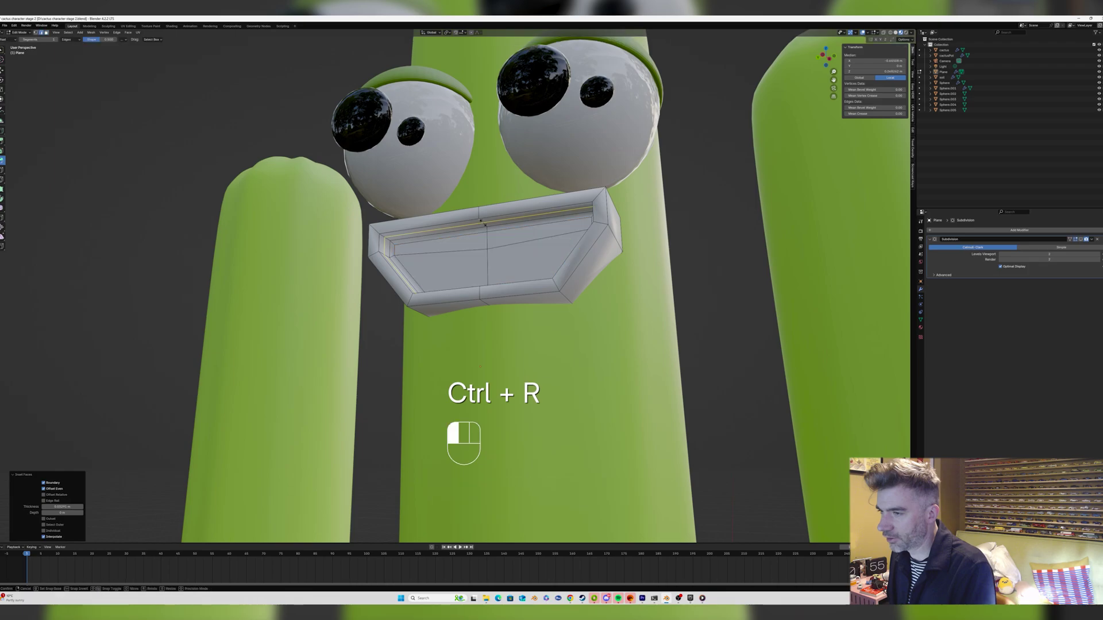
pyautogui.click(487, 227)
pyautogui.hotkey('ctrl', 'r')
pyautogui.click(483, 223)
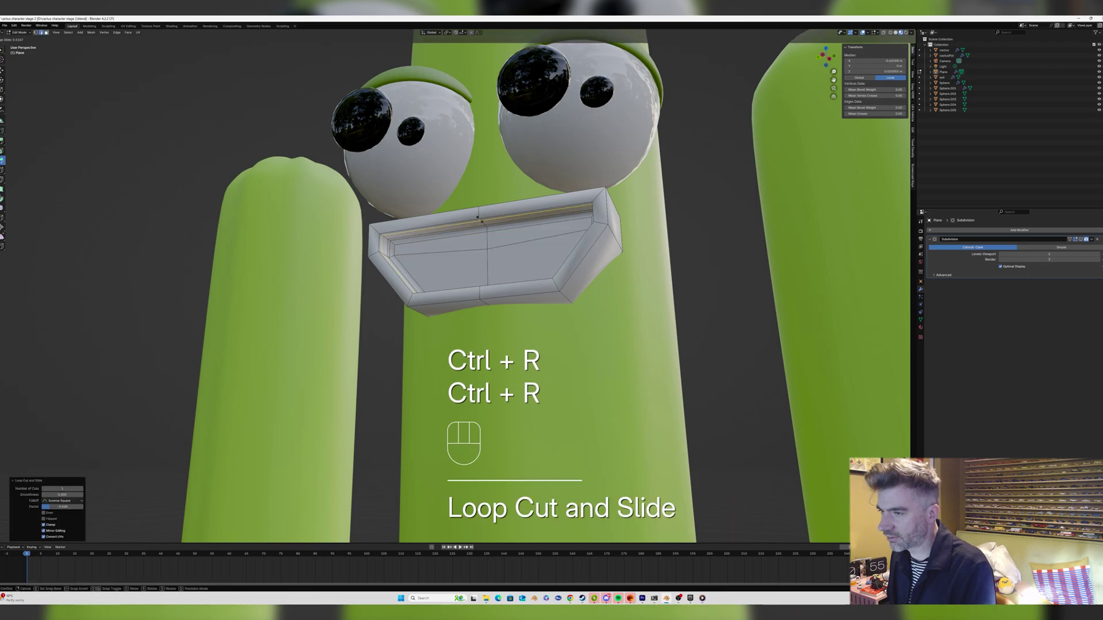
pyautogui.click(481, 221)
# Turn on the viewport display of the mouth's Subdivision modifier, leave Edit Mode and check the smoothed mouth on the cactus.
pyautogui.click(1085, 240)
pyautogui.press('Tab')
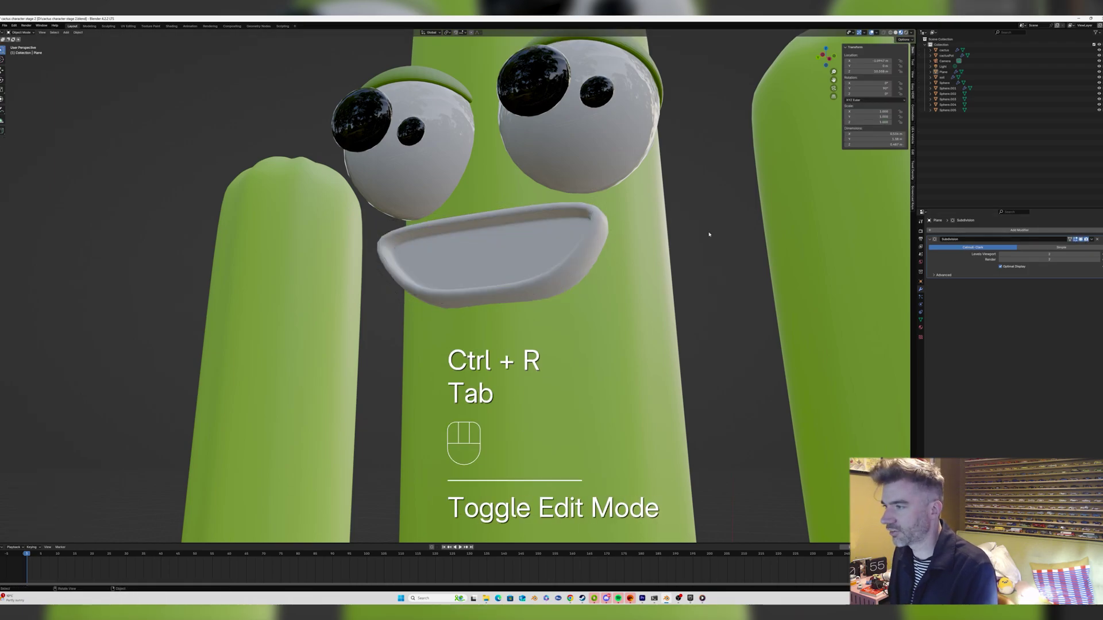
pyautogui.scroll(-4, 715, 244)
pyautogui.scroll(-3, 722, 251)
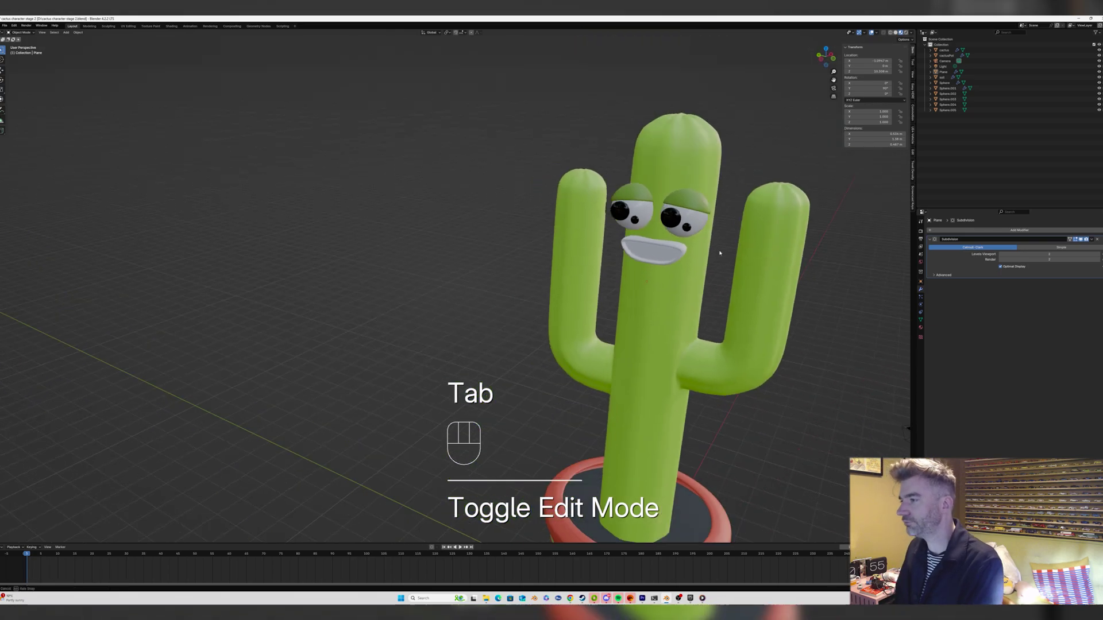
pyautogui.moveTo(722, 251); pyautogui.dragTo(709, 243, button='middle')
pyautogui.scroll(2, 709, 244)
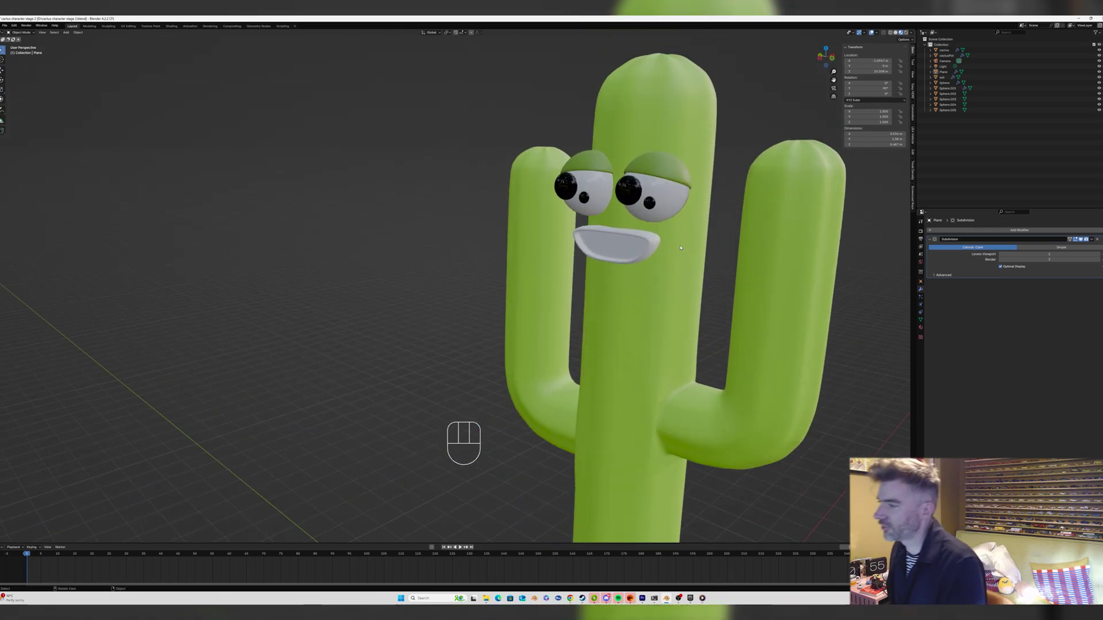
# Hide the selected mouth's subdivision in the viewport and give the mouth the existing cactusDarker material.
pyautogui.click(645, 241)
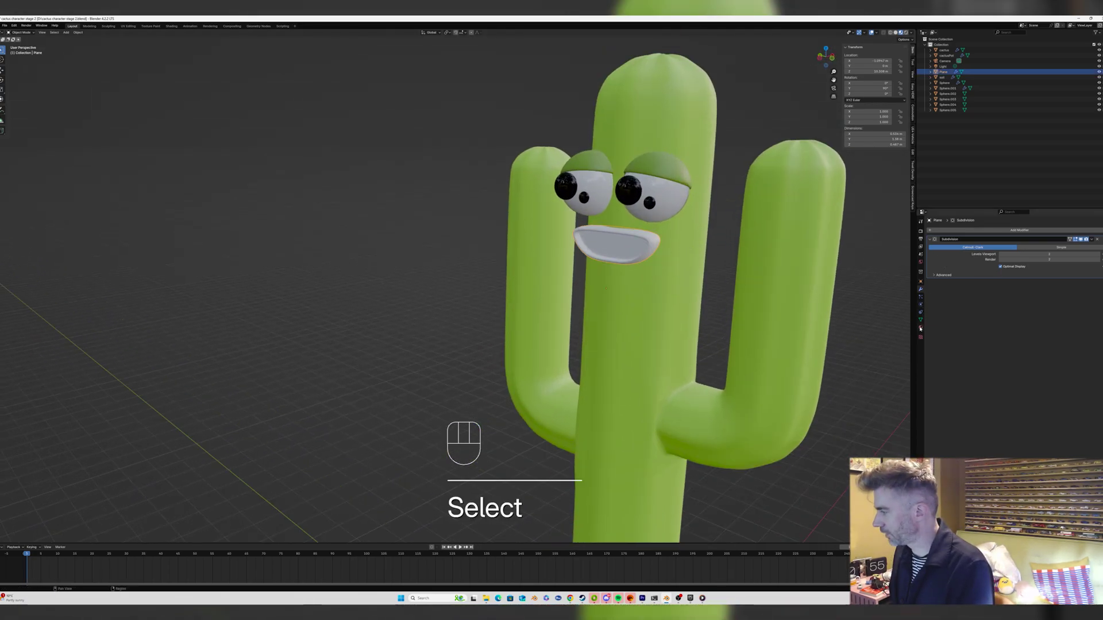
pyautogui.click(1083, 240)
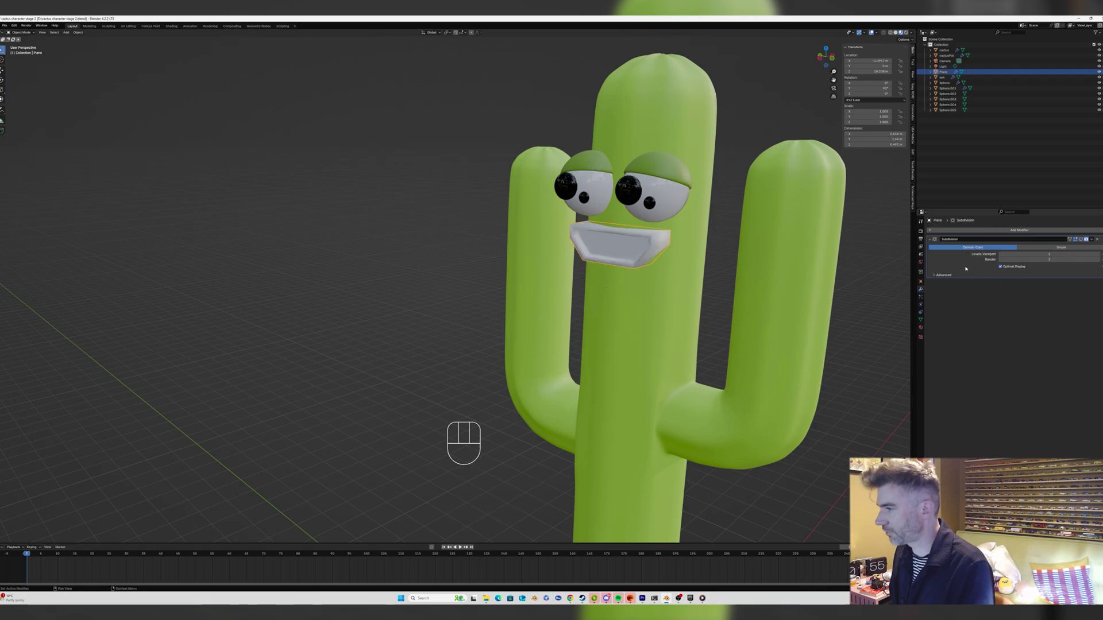
pyautogui.click(921, 327)
pyautogui.click(931, 254)
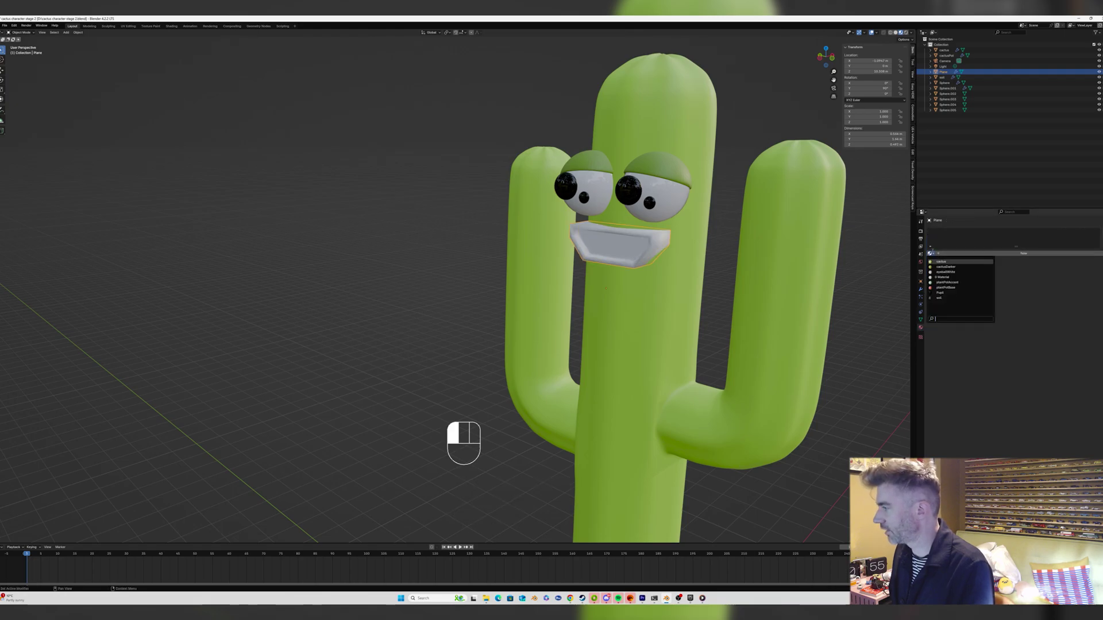
pyautogui.click(946, 266)
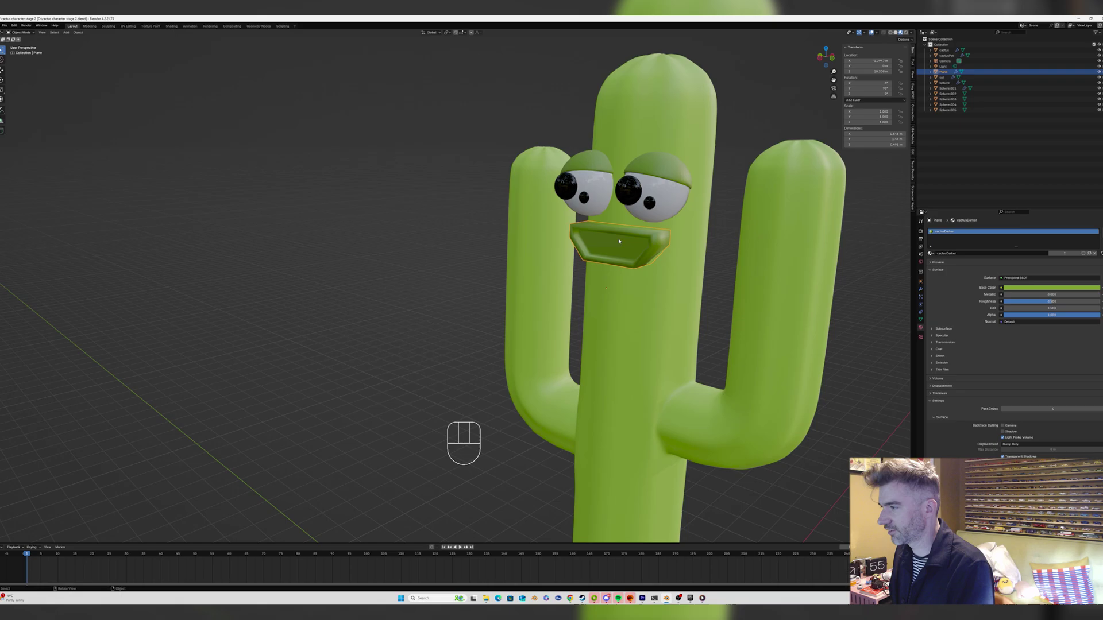
# Select the mouth's four recessed back faces in Edit Mode and grow the selection to the surrounding faces.
pyautogui.press('Tab')
pyautogui.scroll(4, 615, 238)
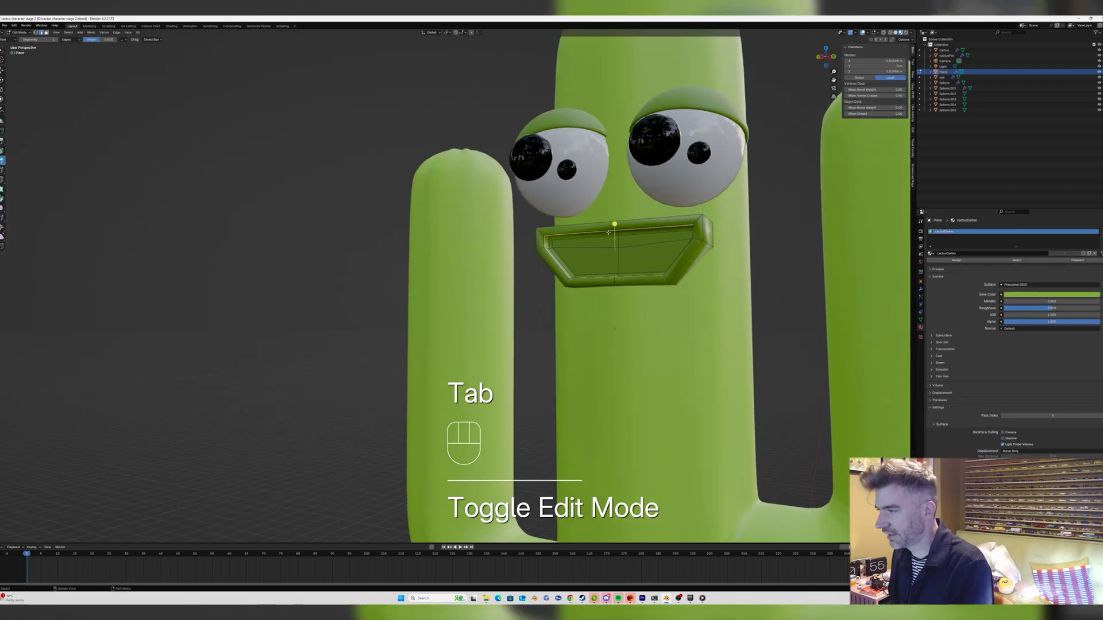
pyautogui.scroll(2, 608, 233)
pyautogui.press('3')
pyautogui.keyDown('shift'); pyautogui.click(598, 246); pyautogui.keyUp('shift')
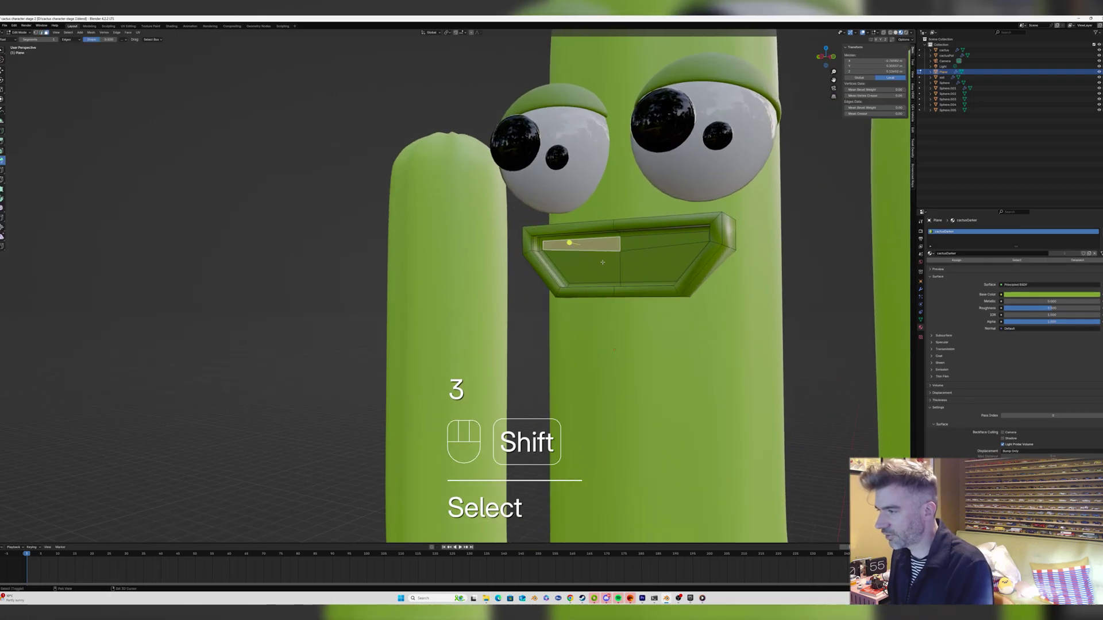
pyautogui.keyDown('shift'); pyautogui.click(602, 263); pyautogui.keyUp('shift')
pyautogui.keyDown('shift'); pyautogui.click(644, 262); pyautogui.keyUp('shift')
pyautogui.keyDown('shift'); pyautogui.click(647, 243); pyautogui.keyUp('shift')
pyautogui.moveTo(647, 244); pyautogui.dragTo(677, 259, button='middle')
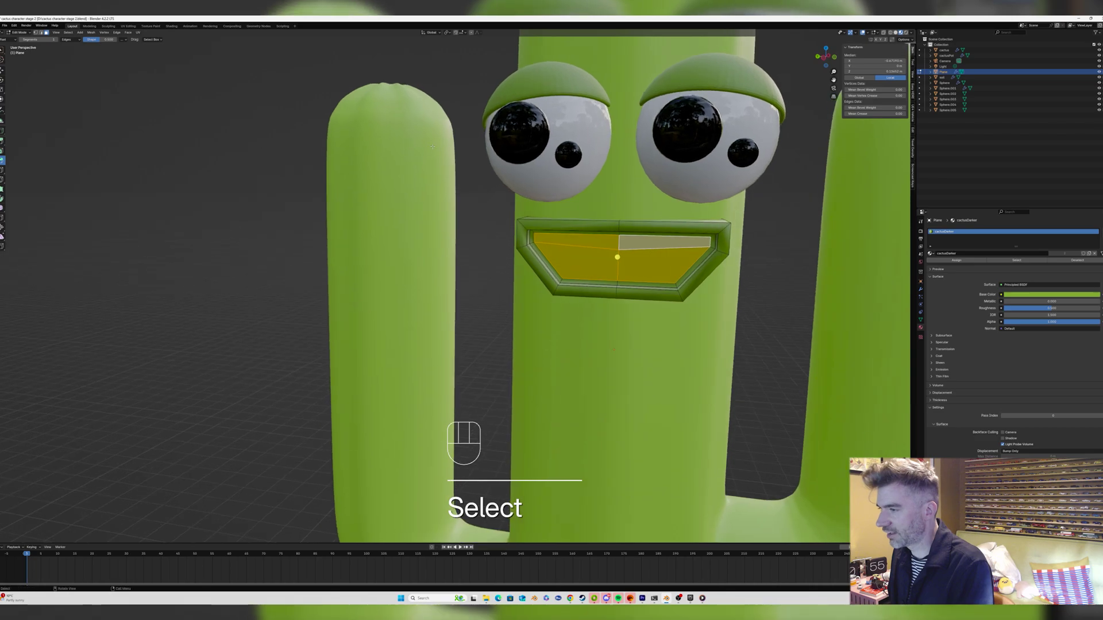
pyautogui.click(69, 33)
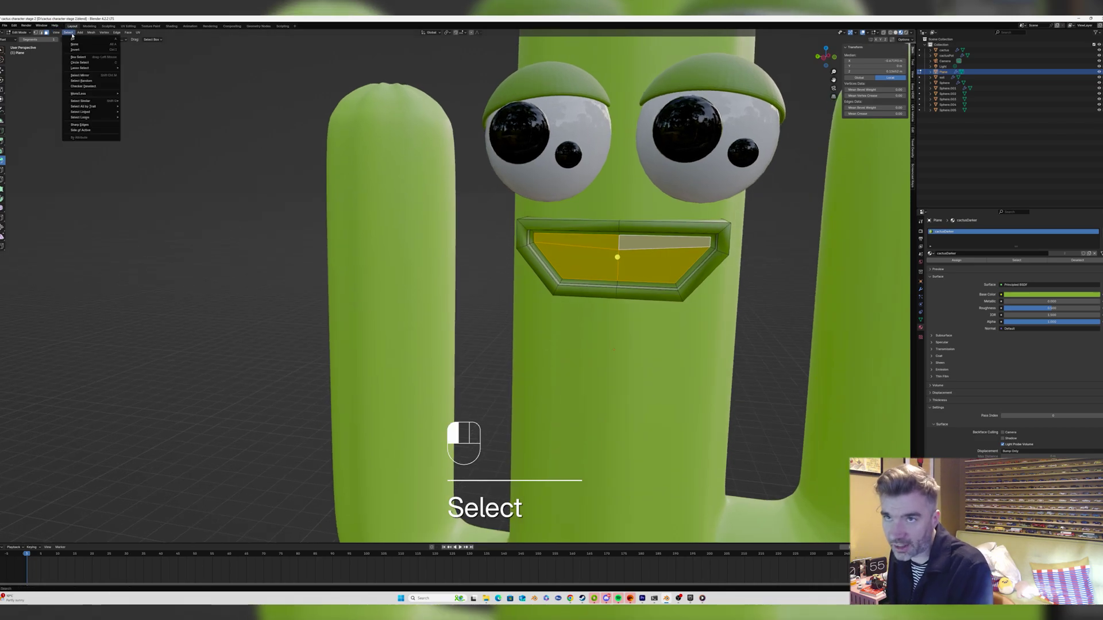
pyautogui.moveTo(93, 94)
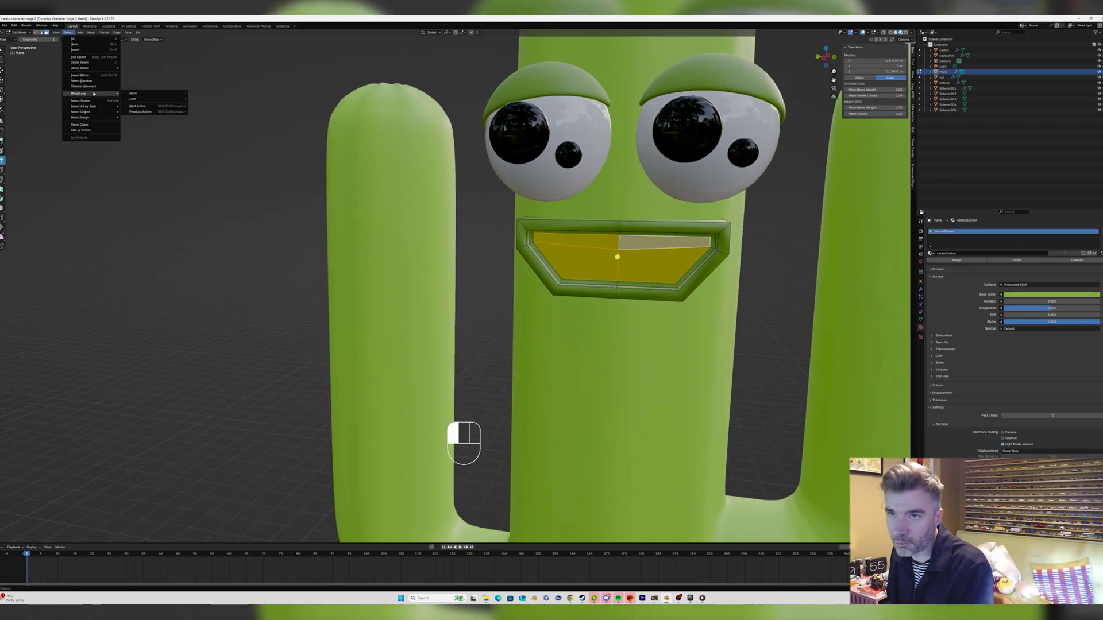
pyautogui.click(128, 94)
pyautogui.moveTo(590, 270); pyautogui.dragTo(626, 268, button='middle')
# Add a second material slot to the mouth with a new material named flatBlack.
pyautogui.click(1100, 233)
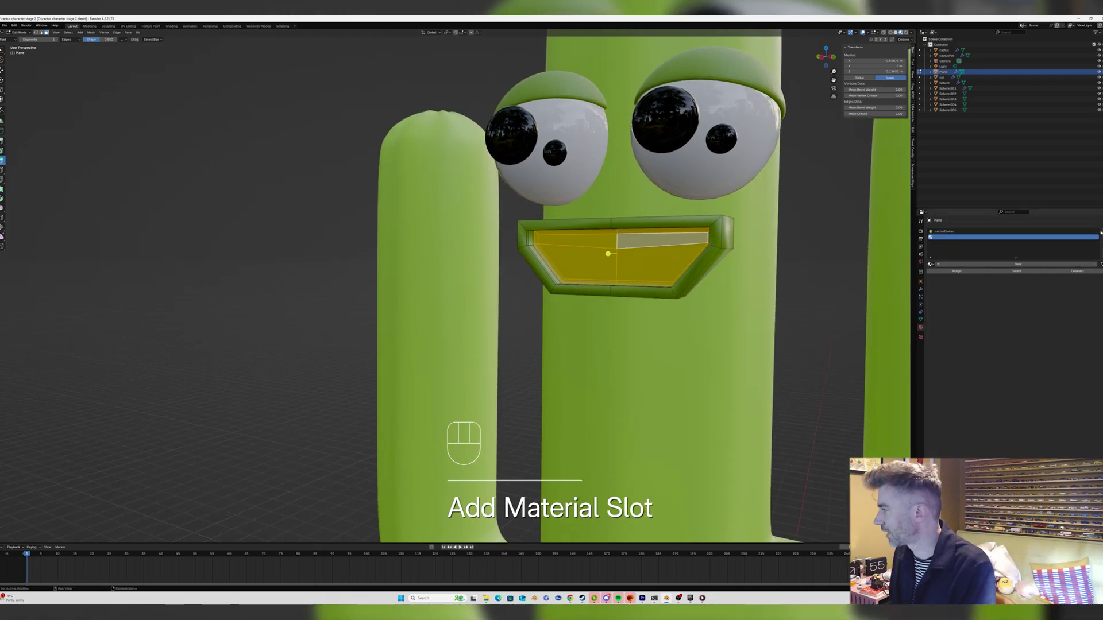
pyautogui.click(967, 265)
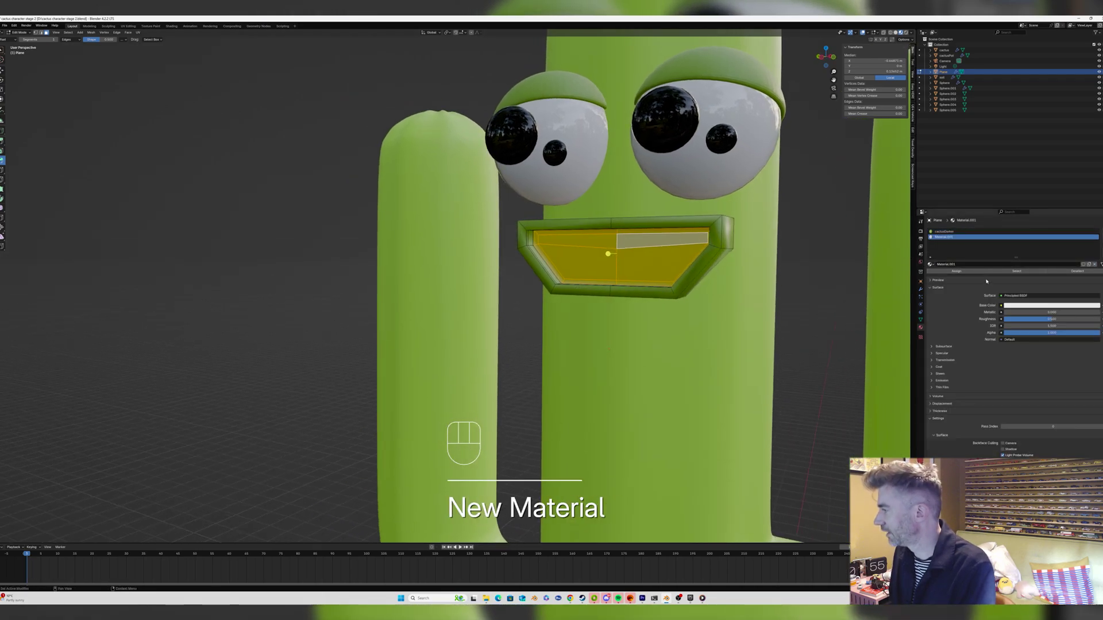
pyautogui.click(973, 266)
pyautogui.write('flatBlack')
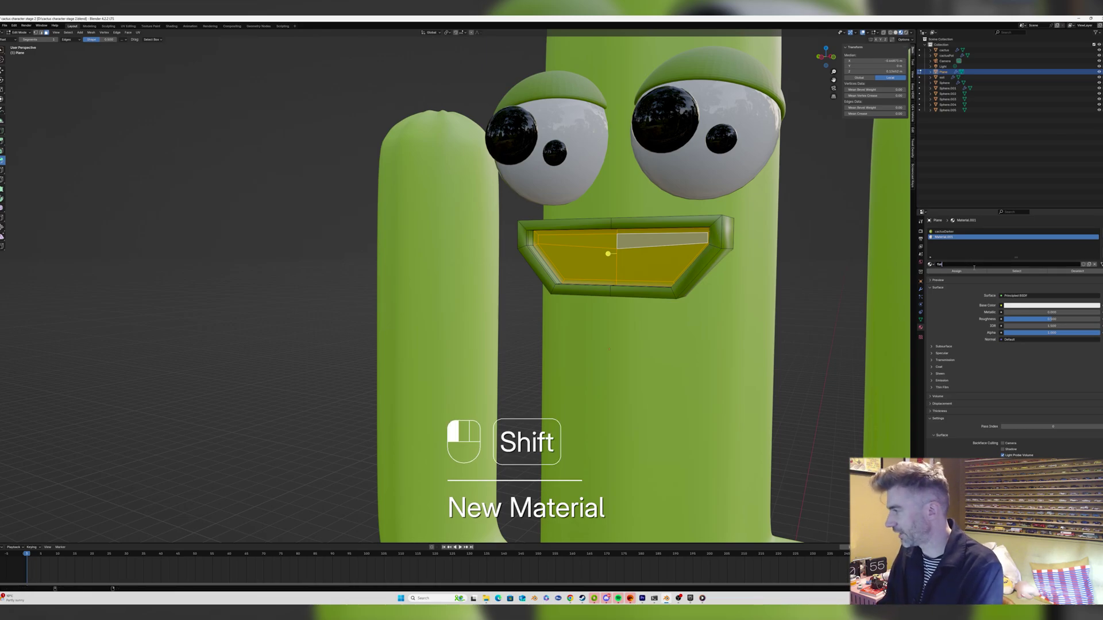
pyautogui.press('Return')
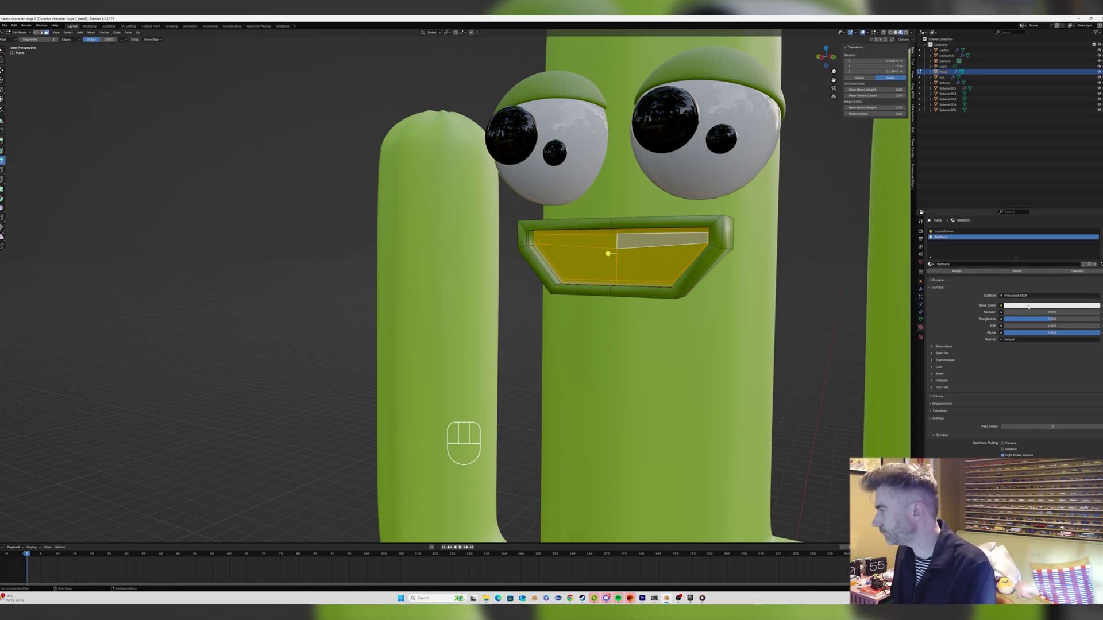
# Make flatBlack's base color black with roughness 1.000, assign it to the selected interior faces and return to Object Mode.
pyautogui.click(1028, 306)
pyautogui.moveTo(1096, 224); pyautogui.dragTo(1096, 267)
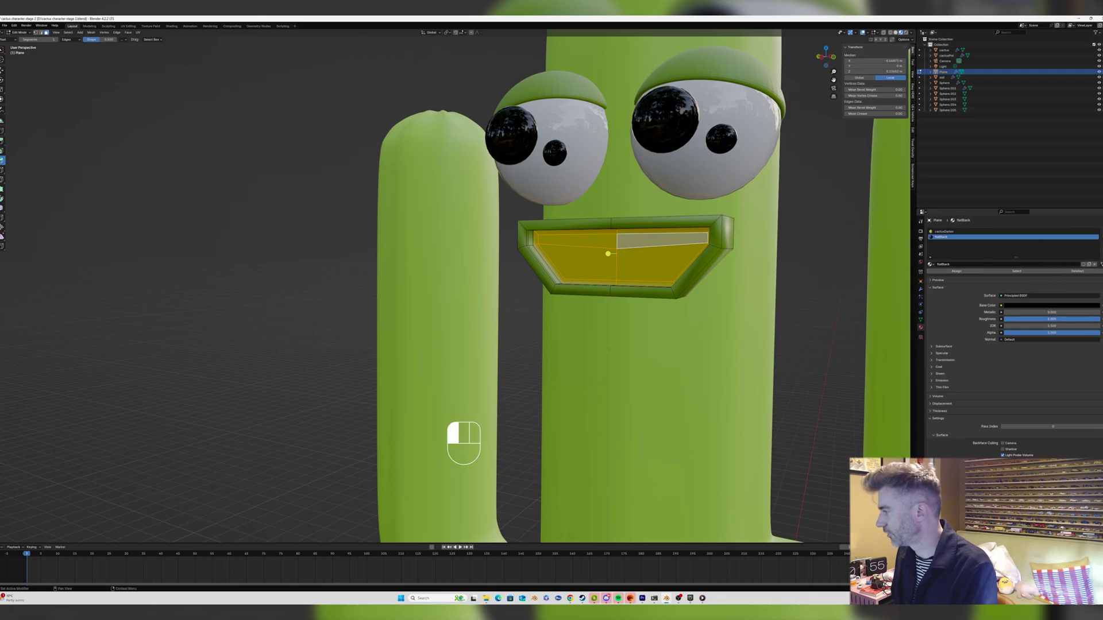
pyautogui.click(965, 272)
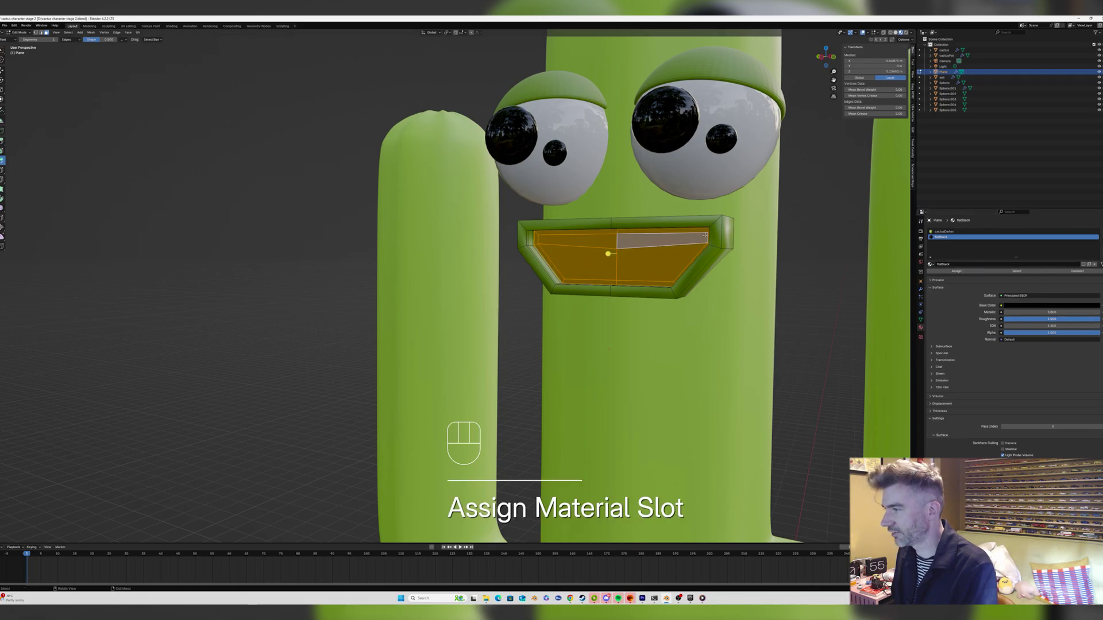
pyautogui.press('Tab')
pyautogui.moveTo(705, 236); pyautogui.dragTo(882, 242, button='middle')
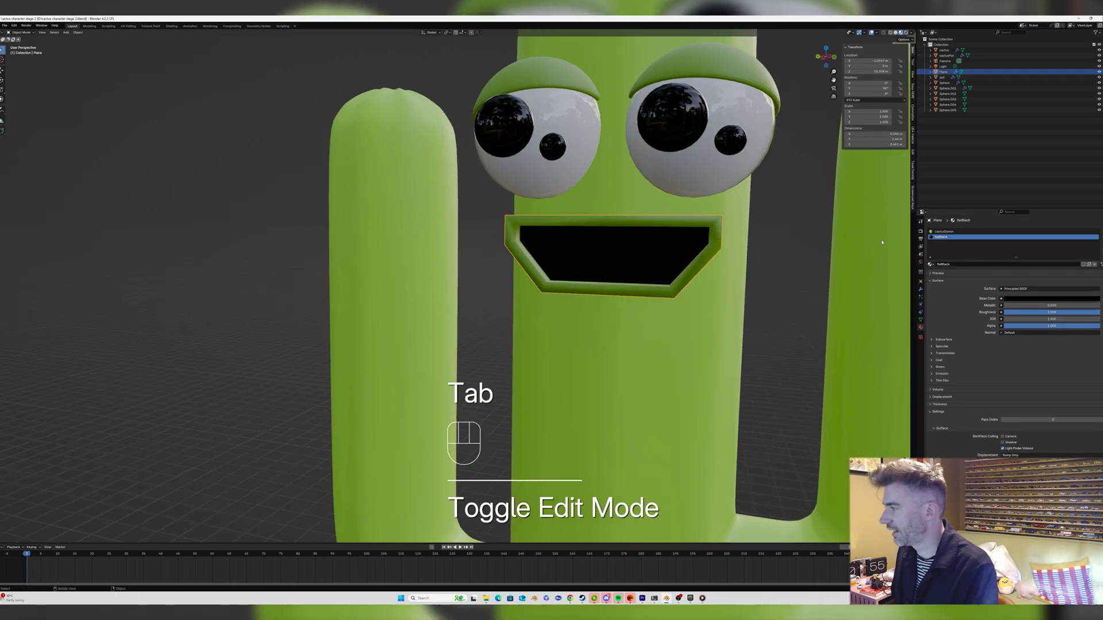
# Show the mouth's Subdivision modifier in the viewport again and view the whole potted cactus.
pyautogui.click(921, 288)
pyautogui.click(1080, 240)
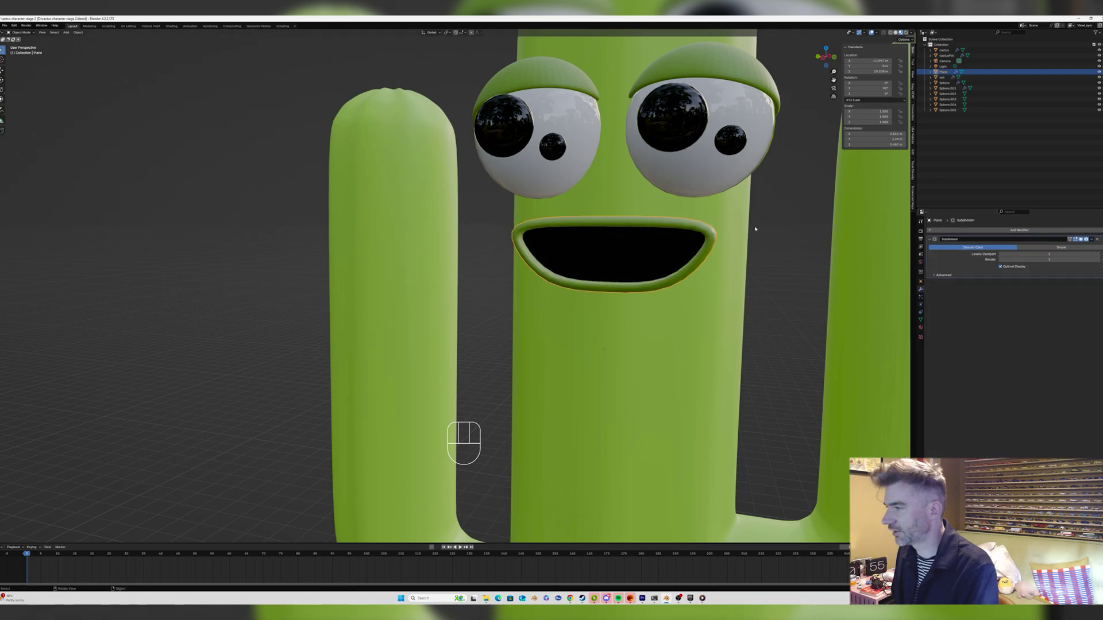
pyautogui.scroll(-4, 757, 230)
pyautogui.moveTo(756, 230); pyautogui.dragTo(738, 247, button='middle')
pyautogui.scroll(-3, 742, 257)
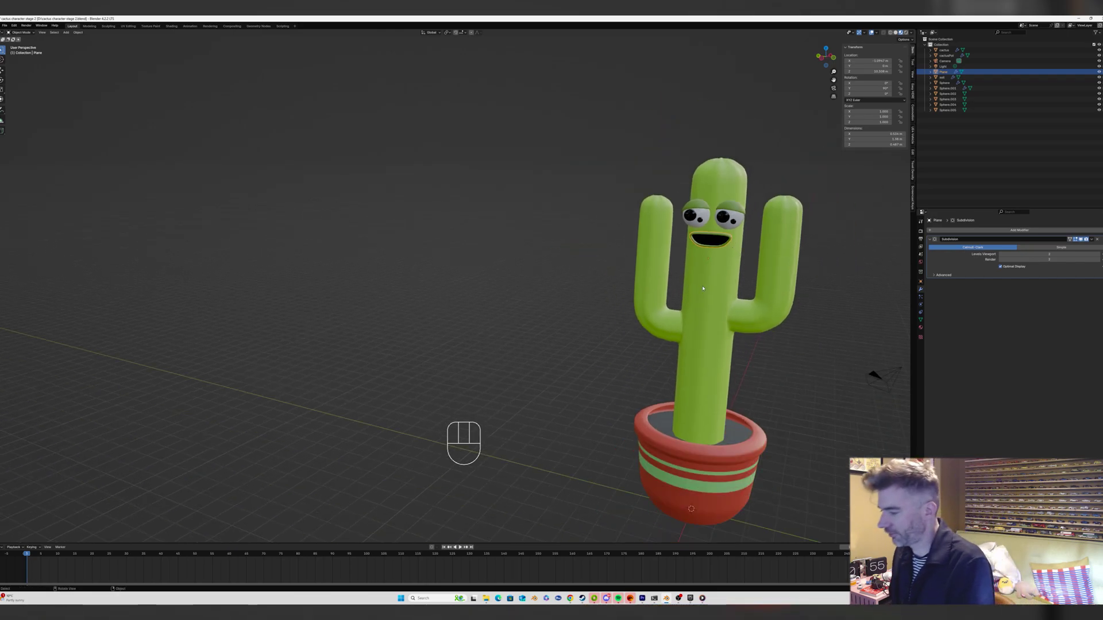
# Add a cube and raise it along Z to the height of the mouth.
pyautogui.hotkey('shift', 'a')
pyautogui.click(724, 294)
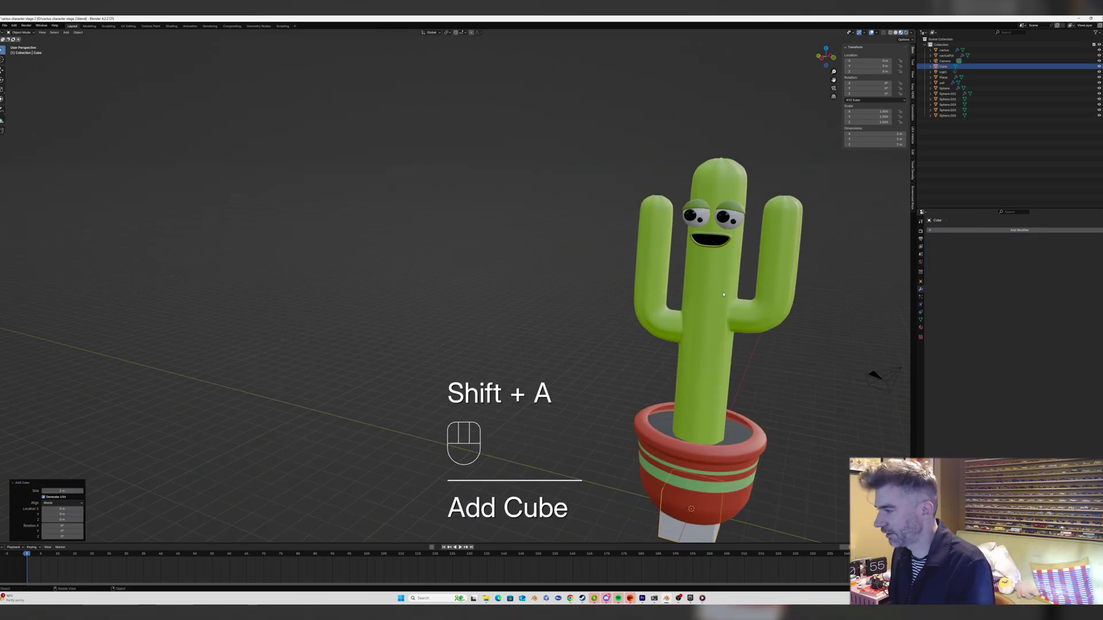
pyautogui.press('g')
pyautogui.press('y')
pyautogui.press('x')
pyautogui.press('z')
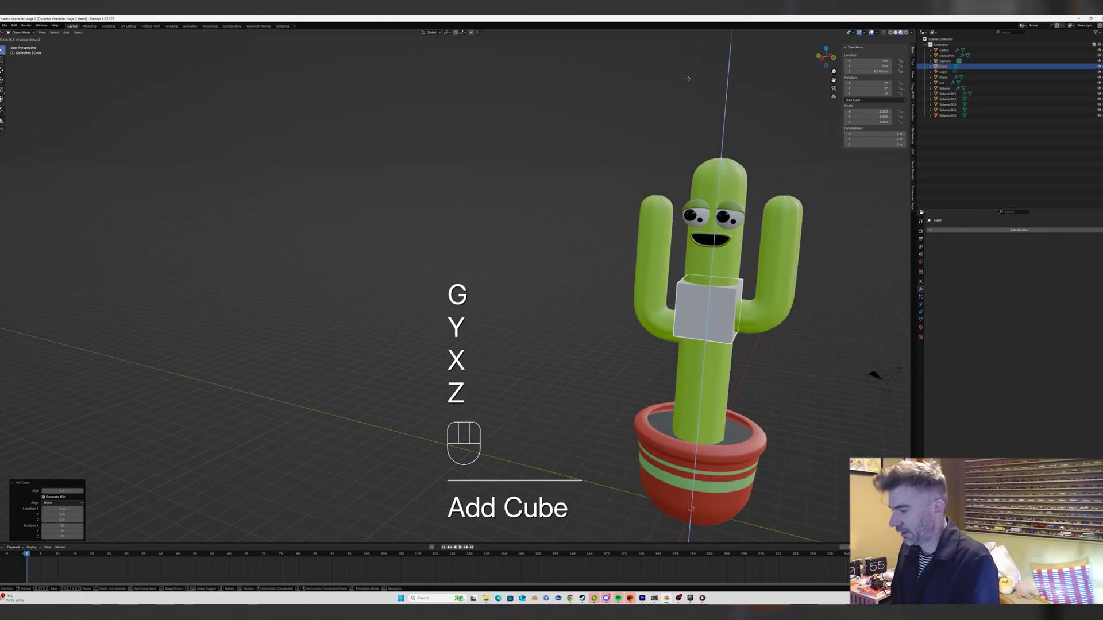
pyautogui.click(687, 32)
# Scale the cube down to a small block and move it forward along X out of the cactus body.
pyautogui.scroll(5, 740, 235)
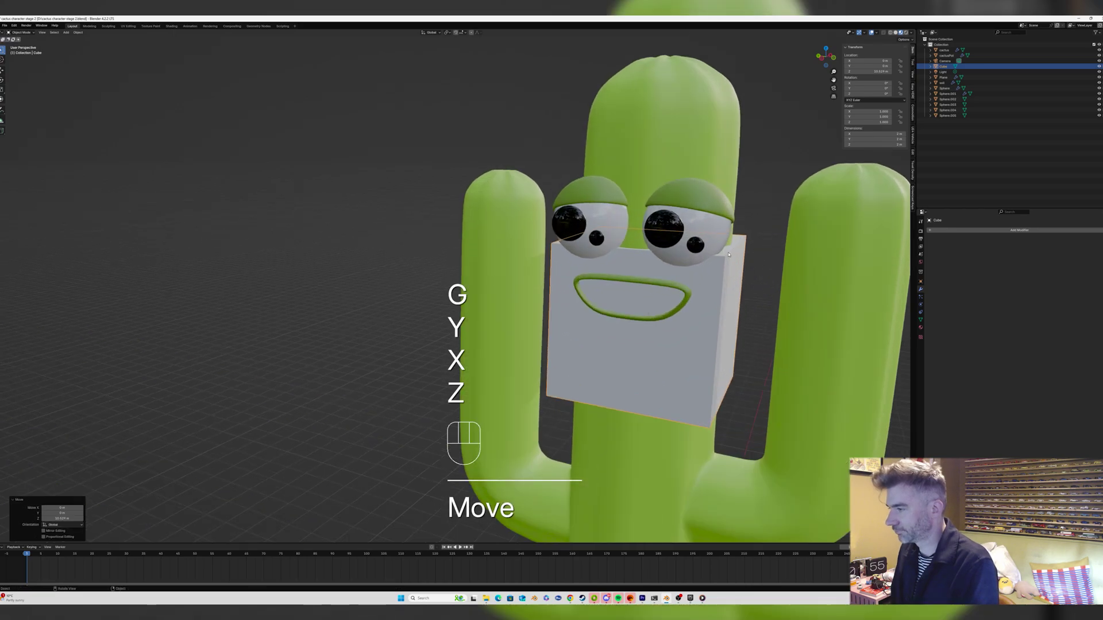
pyautogui.press('s')
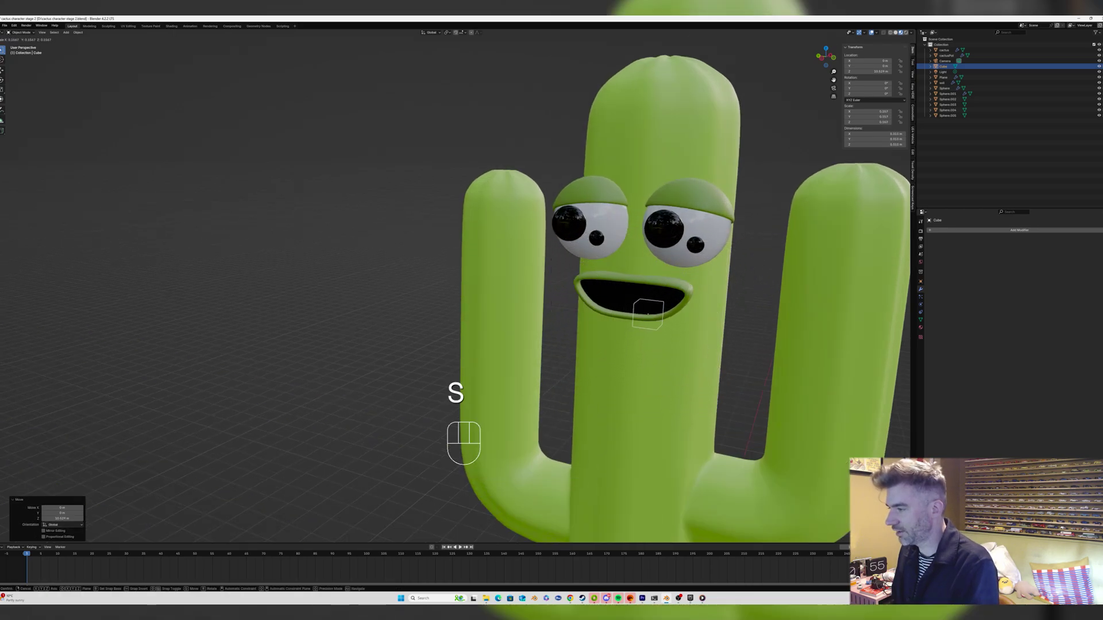
pyautogui.moveTo(625, 299); pyautogui.dragTo(575, 303, button='middle')
pyautogui.press('g')
pyautogui.press('y')
pyautogui.press('x')
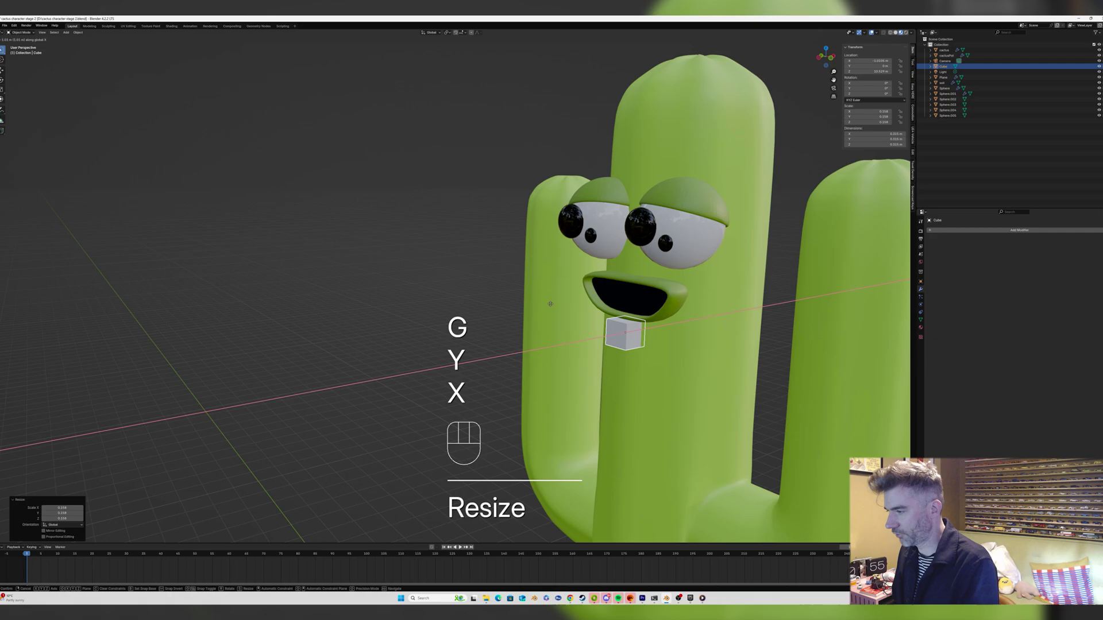
pyautogui.click(546, 307)
# Raise the small cube along Z to the mouth opening and push it back along X into the mouth.
pyautogui.press('g')
pyautogui.press('y')
pyautogui.press('x')
pyautogui.press('z')
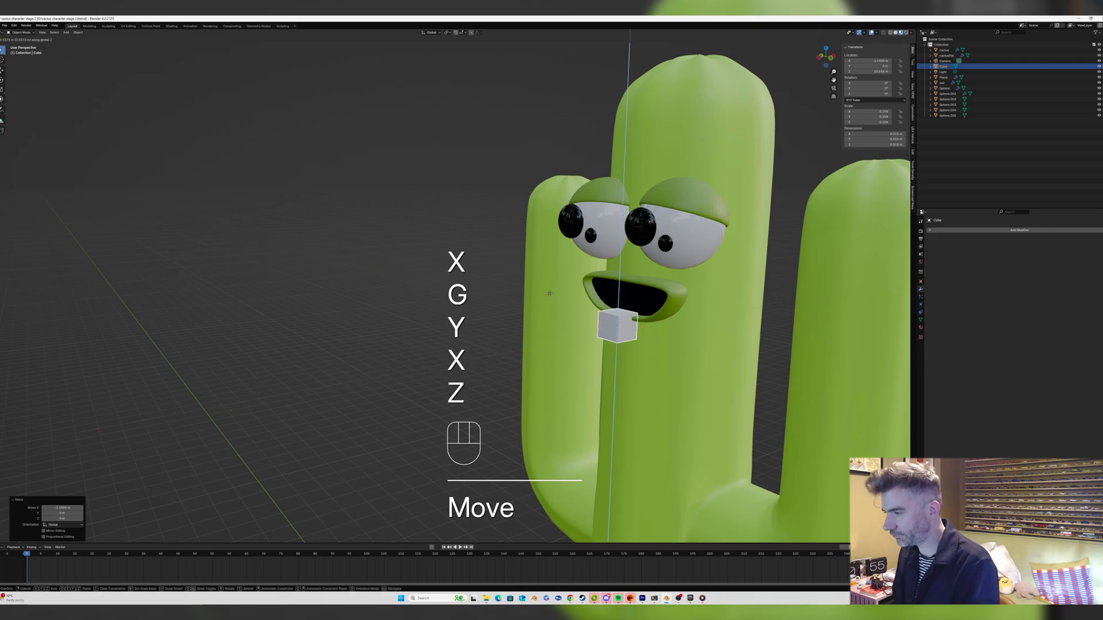
pyautogui.click(548, 264)
pyautogui.moveTo(548, 263); pyautogui.dragTo(617, 279, button='middle')
pyautogui.press('g')
pyautogui.press('y')
pyautogui.press('x')
pyautogui.click(575, 275)
# Stretch the cube along Y across the mouth opening and flatten it along Z into a thin tooth bar.
pyautogui.press('s')
pyautogui.press('y')
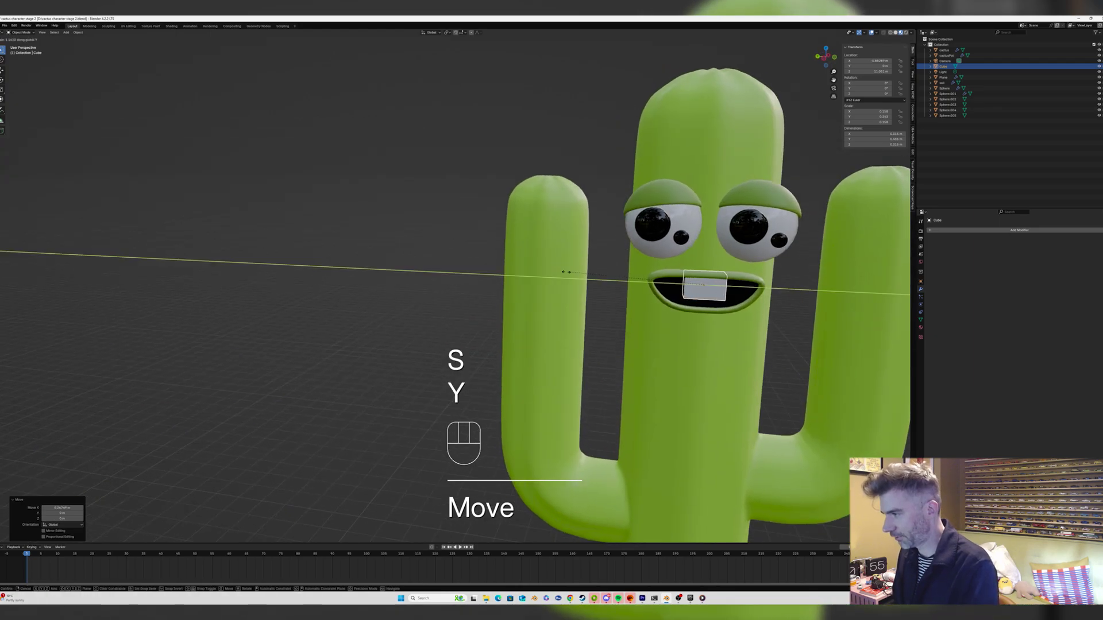
pyautogui.click(388, 277)
pyautogui.press('s')
pyautogui.press('z')
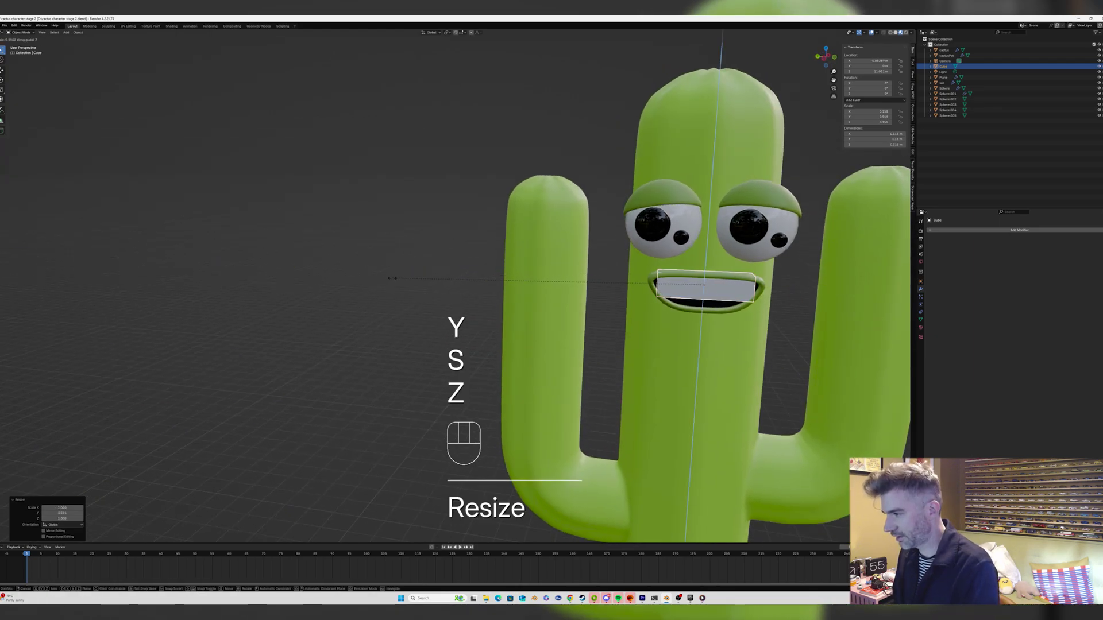
pyautogui.click(686, 435)
# Move the tooth bar up along Z so it sits just under the upper lip.
pyautogui.moveTo(685, 435); pyautogui.dragTo(646, 326, button='middle')
pyautogui.press('g')
pyautogui.press('y')
pyautogui.press('x')
pyautogui.press('z')
pyautogui.click(625, 329)
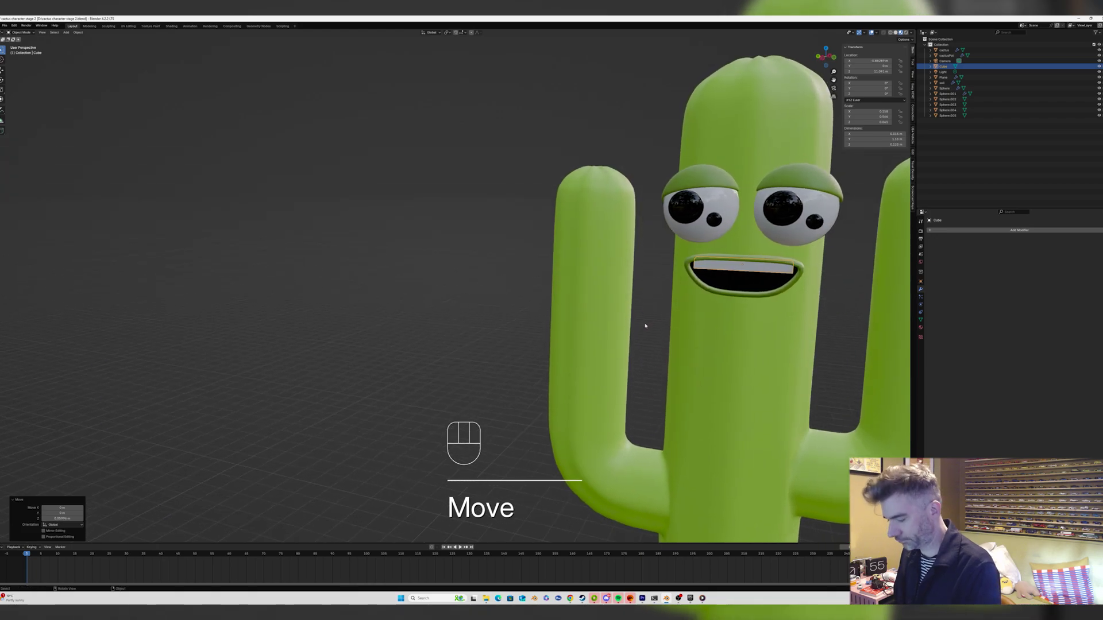
pyautogui.press('g')
pyautogui.press('y')
pyautogui.rightClick(640, 324)
pyautogui.hotkey('ctrl', 'z')
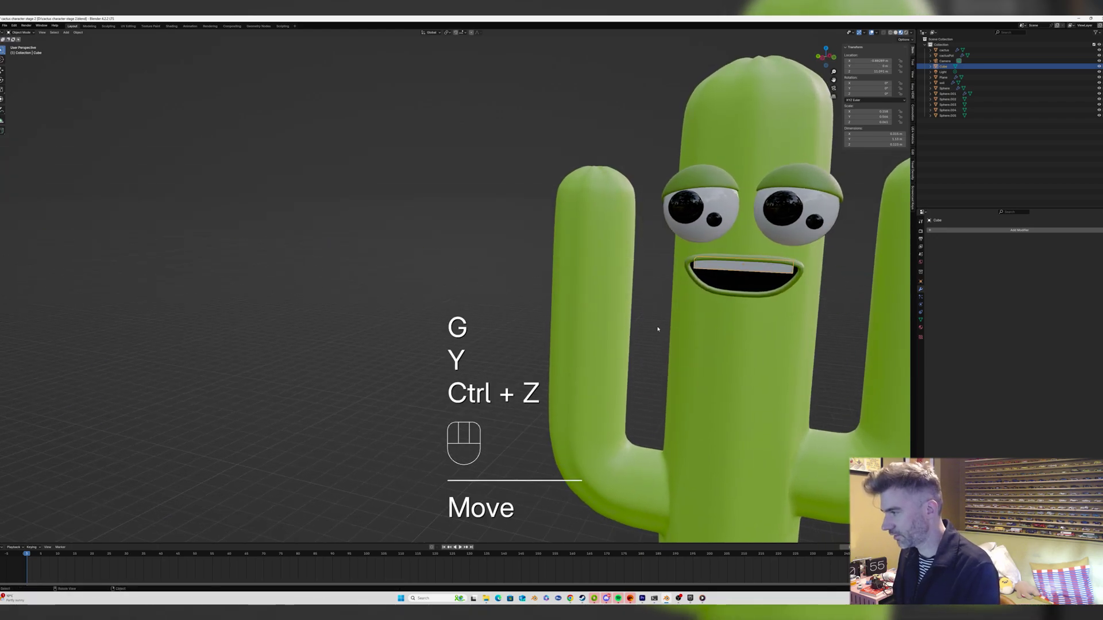
# Narrow the tooth bar along Y to fit between the lip corners and shift it slightly along X inside the mouth.
pyautogui.press('s')
pyautogui.press('y')
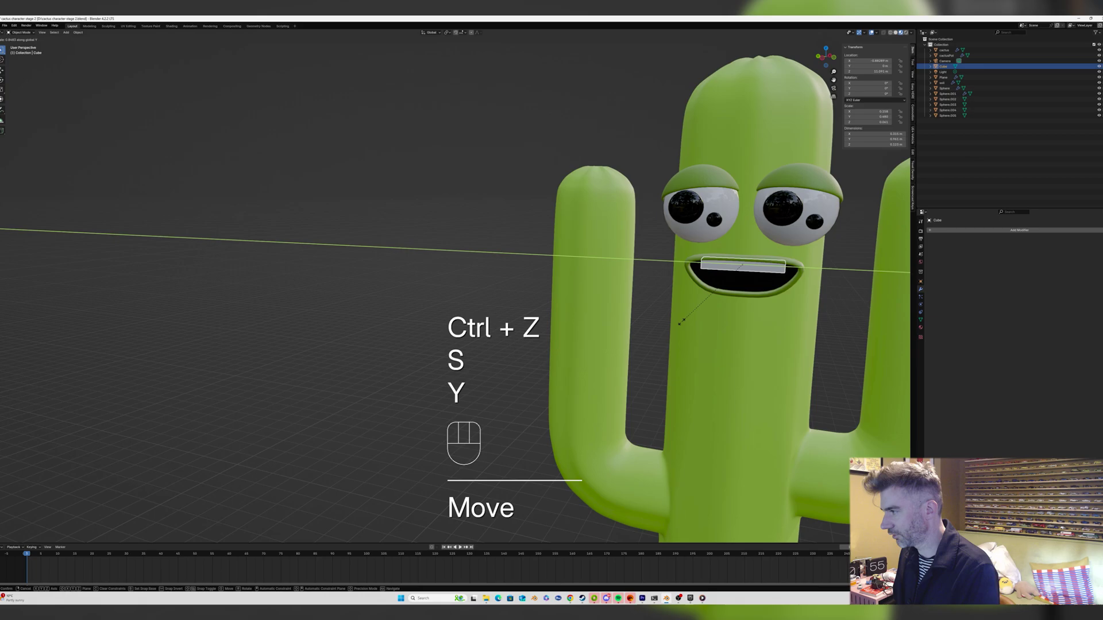
pyautogui.click(679, 323)
pyautogui.moveTo(678, 324); pyautogui.dragTo(652, 304, button='middle')
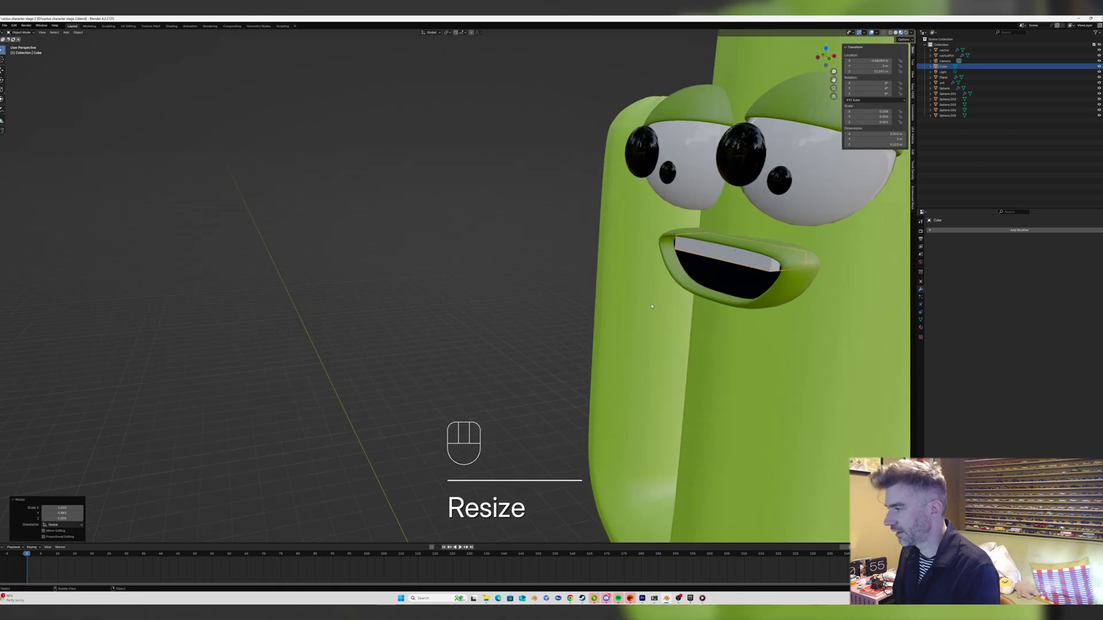
pyautogui.press('g')
pyautogui.press('y')
pyautogui.press('x')
pyautogui.click(654, 304)
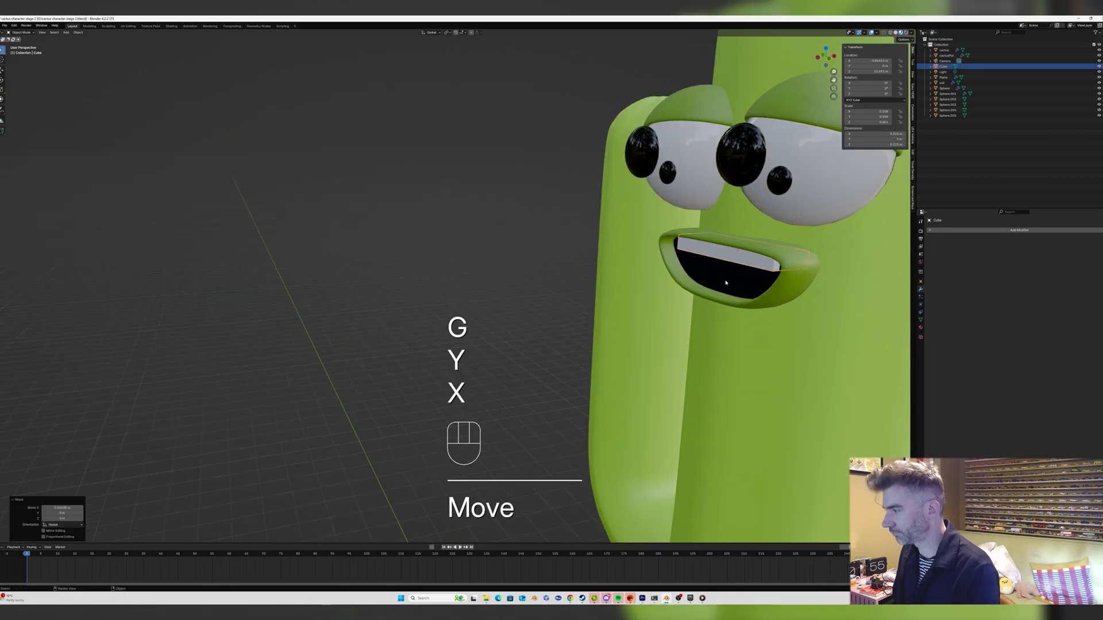
# Apply the scale of the tooth bar.
pyautogui.scroll(-3, 653, 303)
pyautogui.press('Tab')
pyautogui.press('Tab')
pyautogui.moveTo(750, 288); pyautogui.dragTo(773, 297, button='middle')
pyautogui.hotkey('ctrl', 'a')
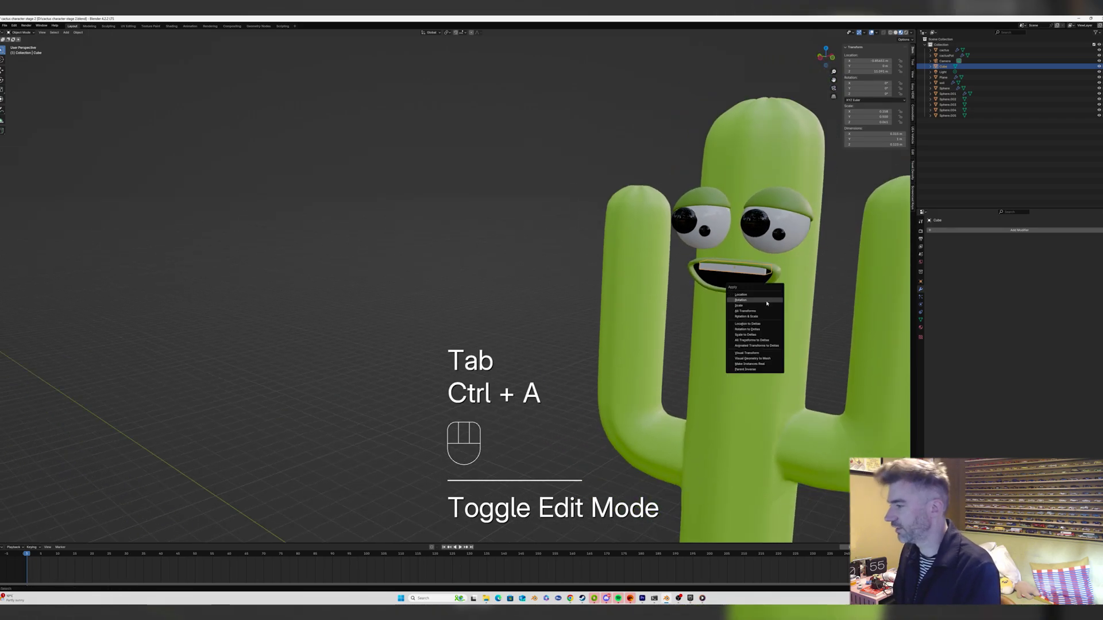
pyautogui.click(765, 306)
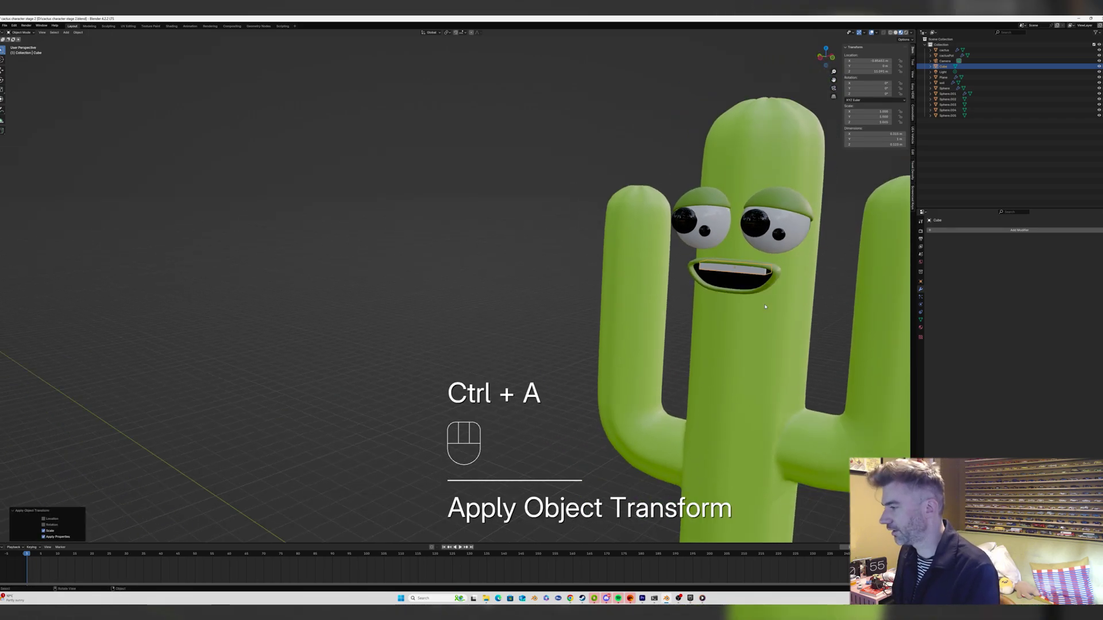
# Add a Bevel modifier to the tooth bar with a small amount and extra segments to round its edges.
pyautogui.click(963, 230)
pyautogui.click(961, 230)
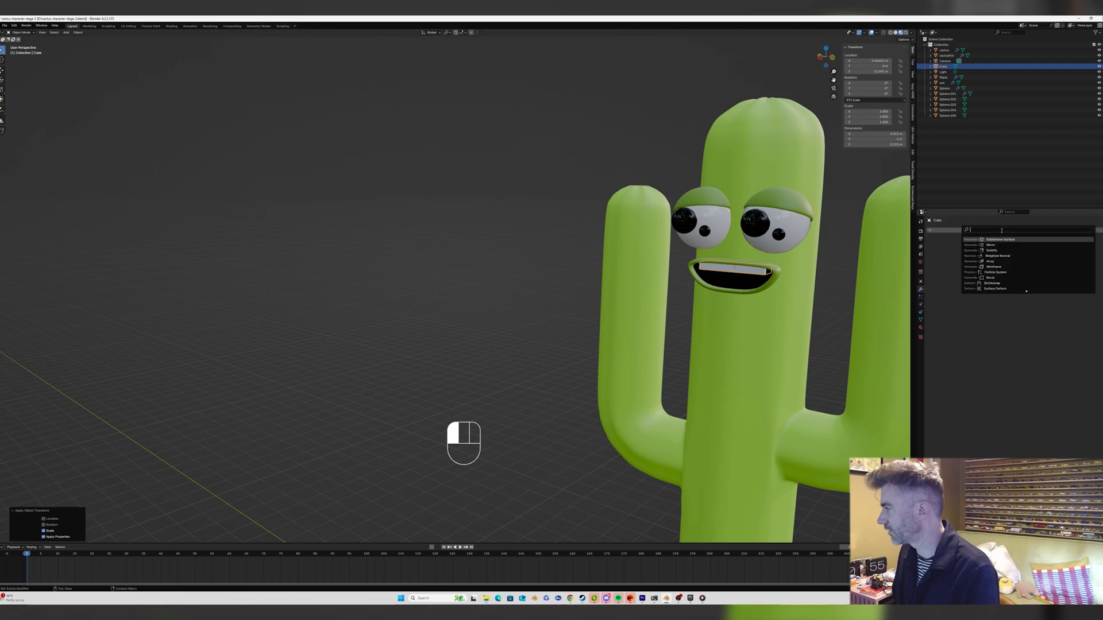
pyautogui.write('be')
pyautogui.press('Return')
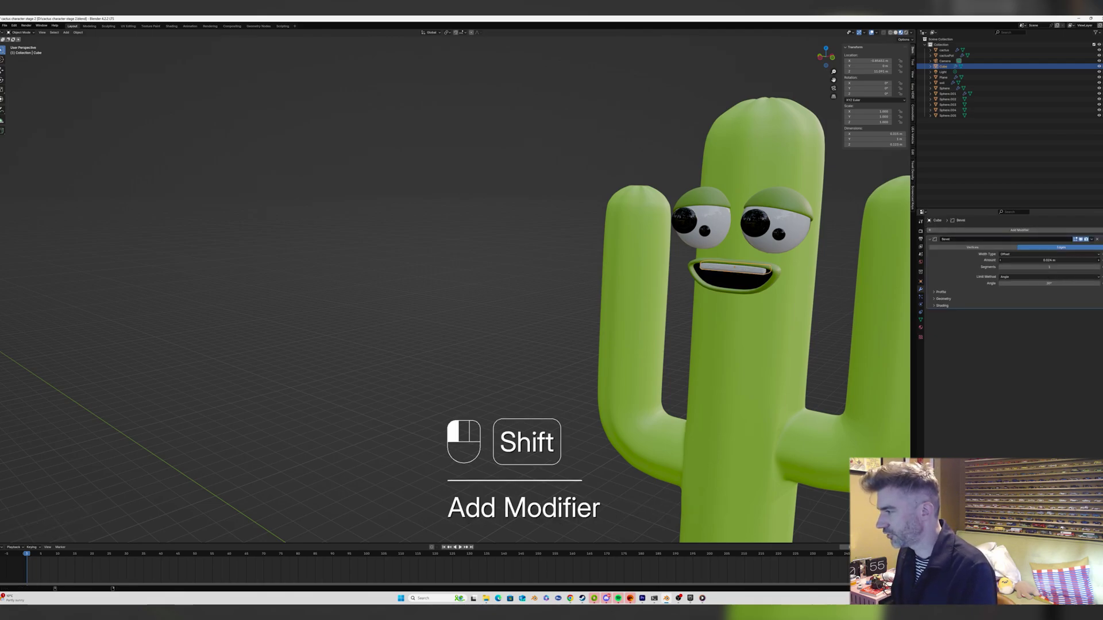
pyautogui.keyDown('shift'); pyautogui.moveTo(1050, 260); pyautogui.dragTo(1029, 261); pyautogui.keyUp('shift')
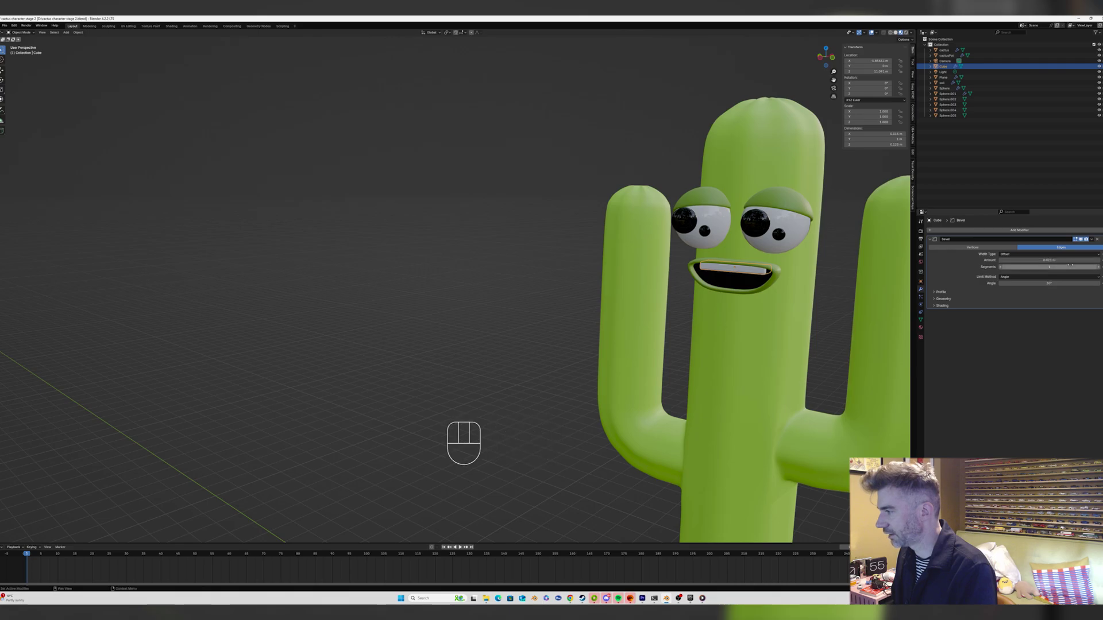
pyautogui.click(1100, 268)
pyautogui.click(1101, 267)
pyautogui.click(826, 278)
# Add a plane mesh and raise it along Z to the cactus's mouth level.
pyautogui.moveTo(826, 278); pyautogui.dragTo(806, 292, button='middle')
pyautogui.scroll(-3, 806, 291)
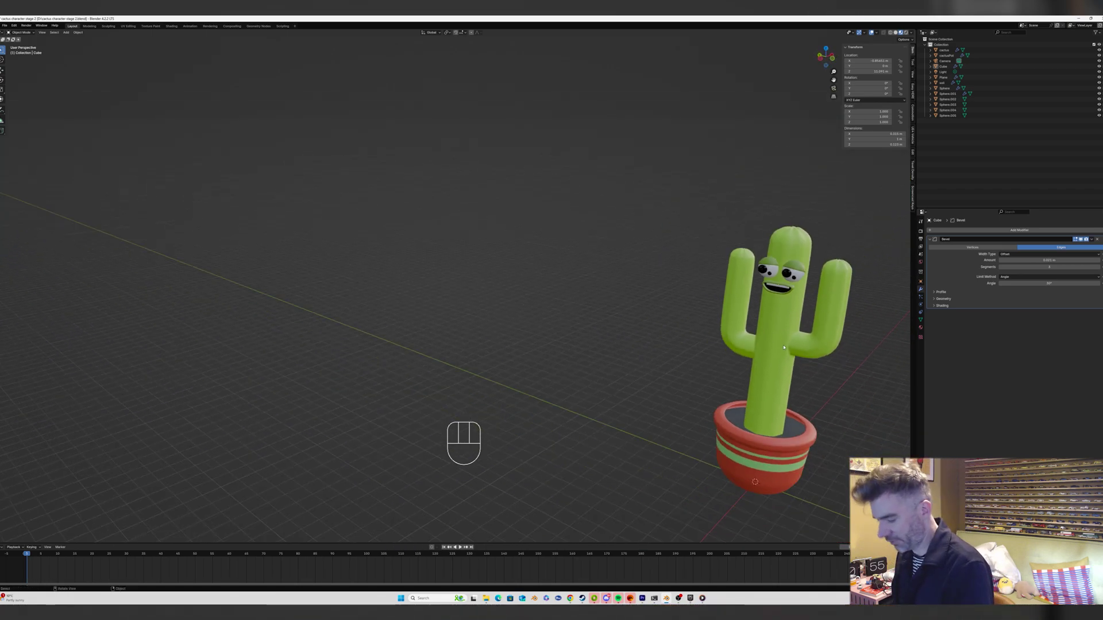
pyautogui.hotkey('shift', 'a')
pyautogui.click(786, 349)
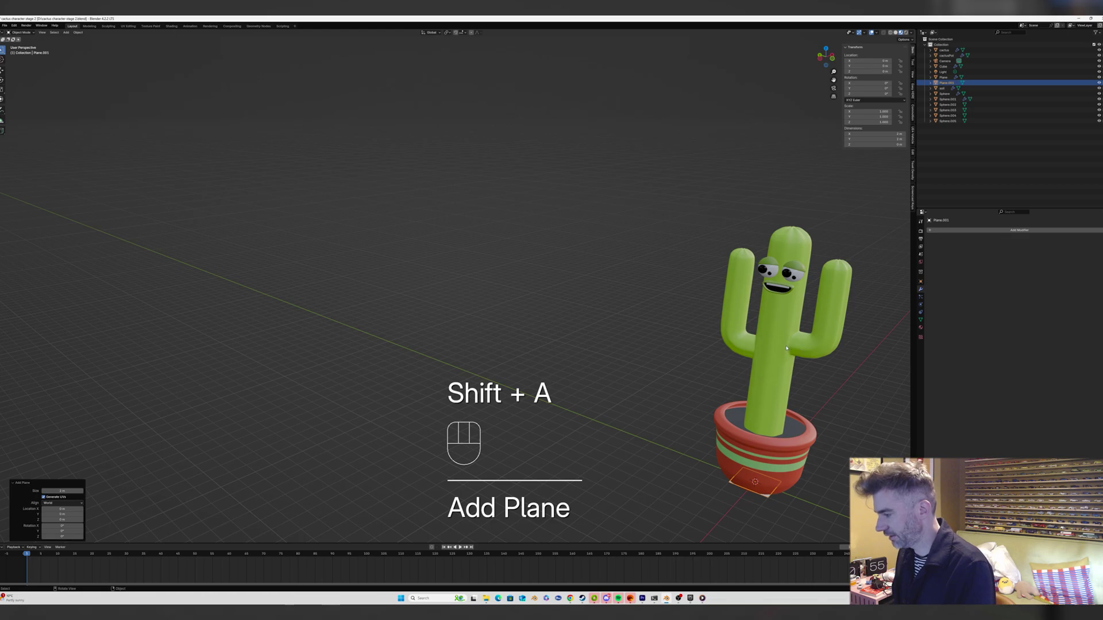
pyautogui.press('g')
pyautogui.press('z')
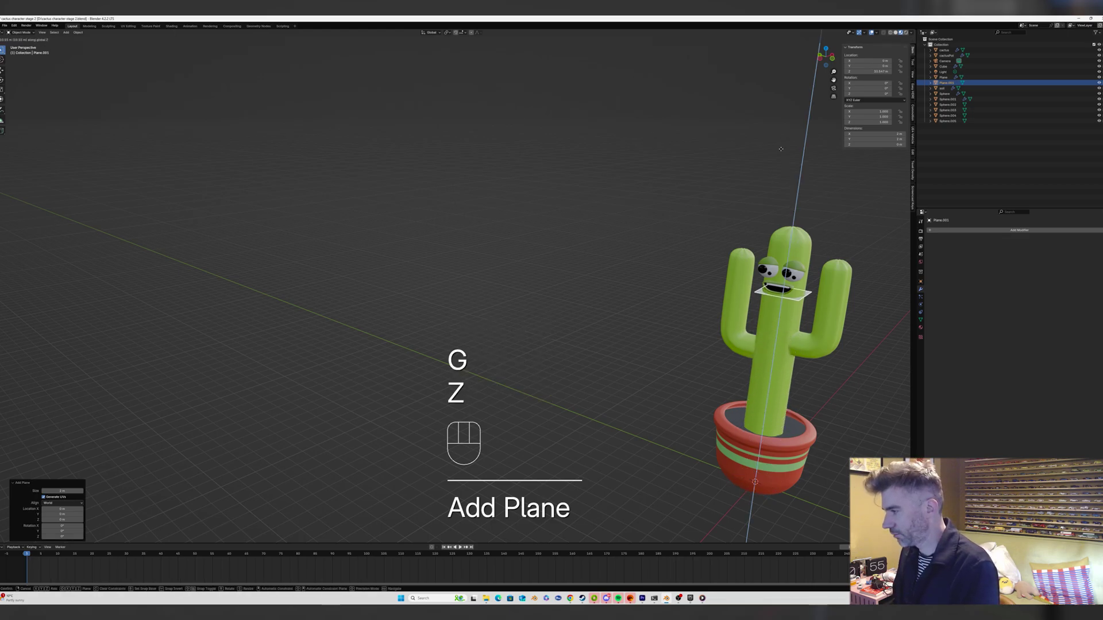
pyautogui.click(800, 195)
# Scale the plane down to tongue size and adjust its height along Z at the mouth.
pyautogui.scroll(2, 800, 195)
pyautogui.press('s')
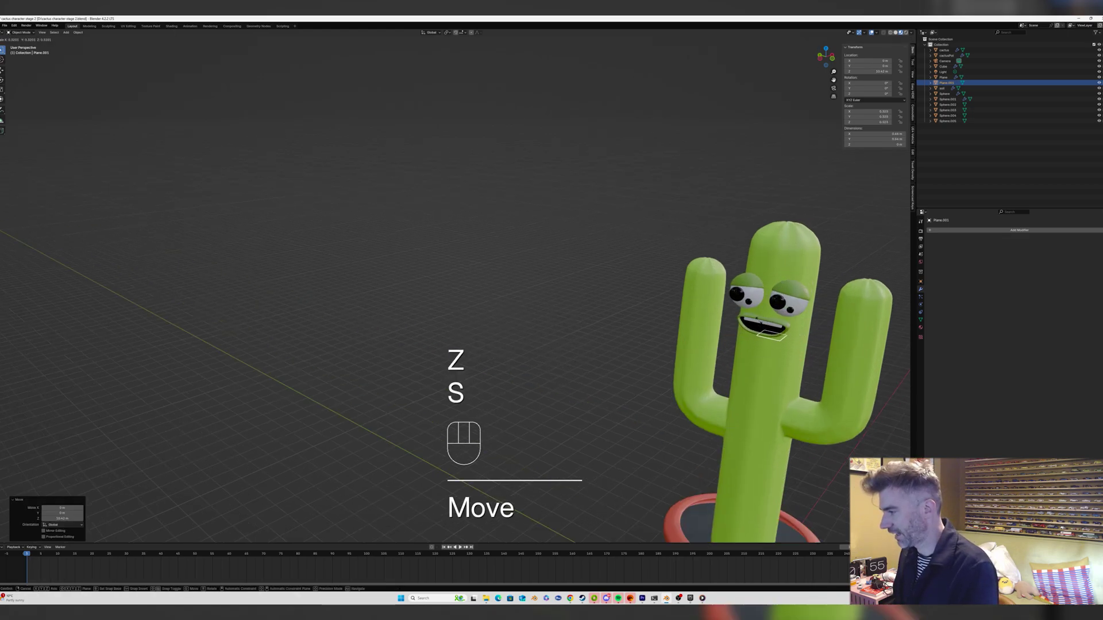
pyautogui.click(760, 324)
pyautogui.press('g')
pyautogui.press('y')
pyautogui.press('x')
pyautogui.press('z')
pyautogui.click(758, 315)
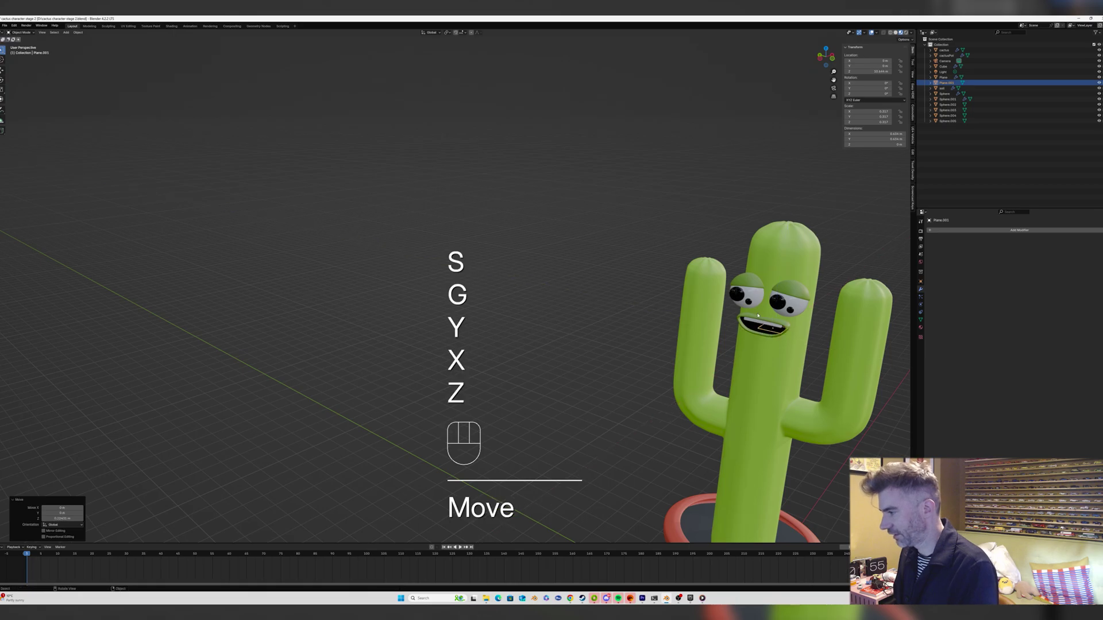
# Bring the small plane forward along X out of the cactus body and lift it along Z into the mouth opening.
pyautogui.press('g')
pyautogui.press('y')
pyautogui.press('x')
pyautogui.click(741, 319)
pyautogui.press('g')
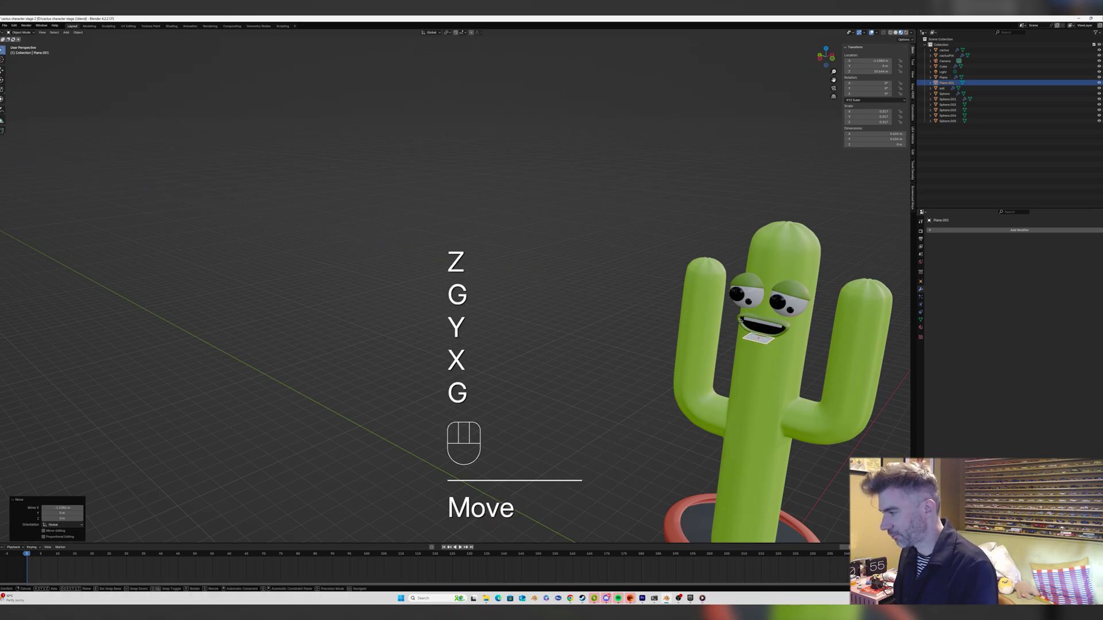
pyautogui.press('y')
pyautogui.press('x')
pyautogui.press('z')
pyautogui.click(739, 310)
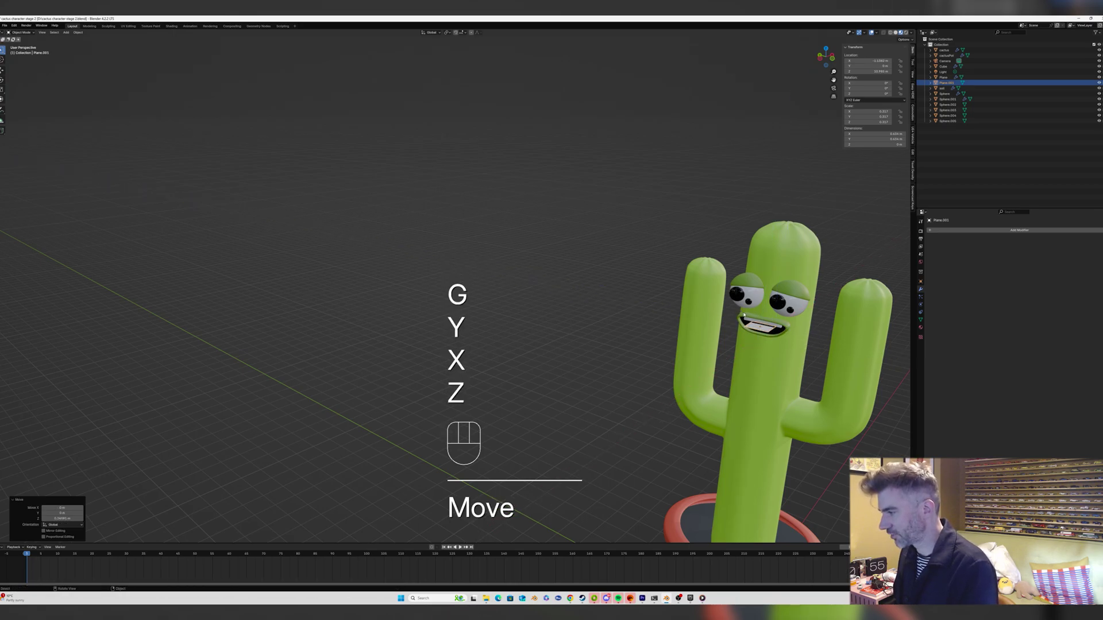
# Add a Subdivision Surface modifier to the tongue plane and cut a centred edge loop from back to front.
pyautogui.scroll(5, 741, 310)
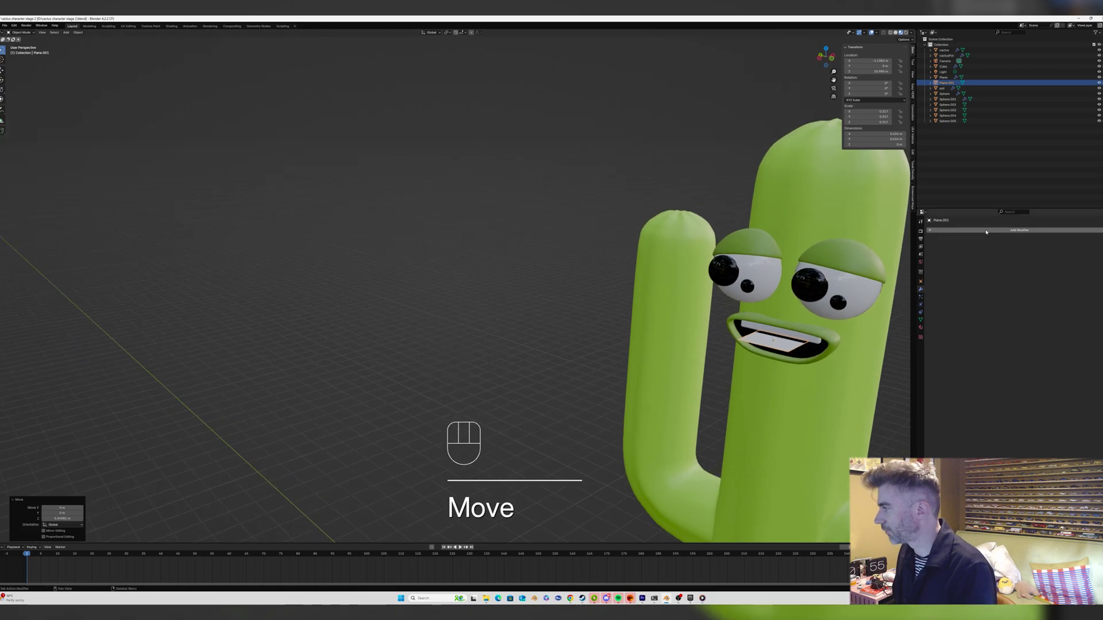
pyautogui.click(1019, 230)
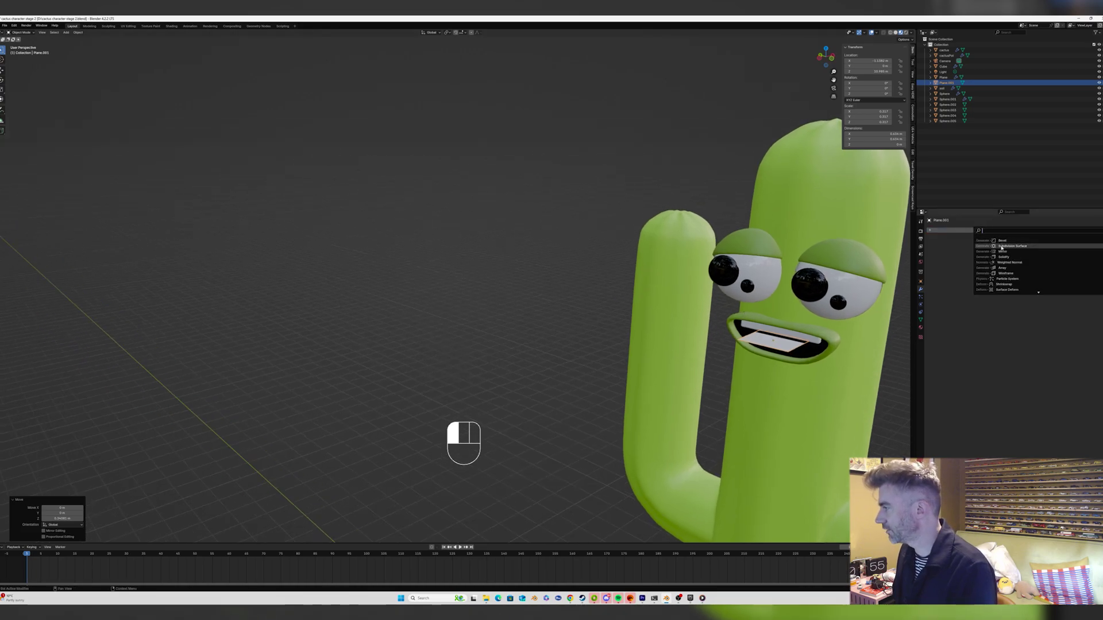
pyautogui.click(1001, 247)
pyautogui.press('Tab')
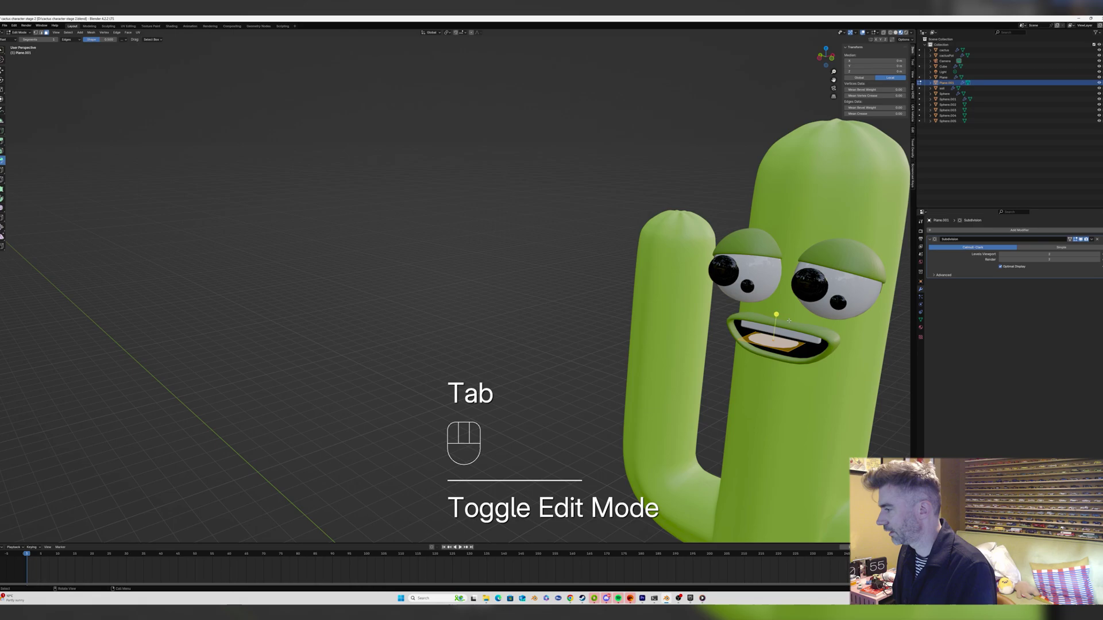
pyautogui.hotkey('ctrl', 'r')
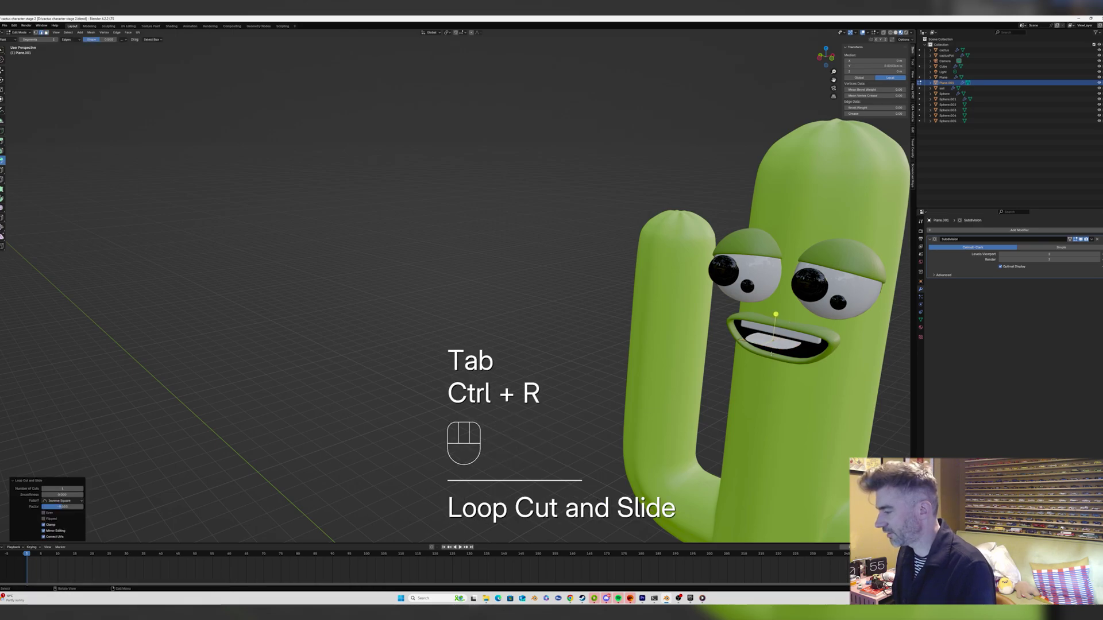
# Pull the tongue's front middle vertex forward along X to form a rounded tip.
pyautogui.press('1')
pyautogui.click(762, 347)
pyautogui.moveTo(767, 349); pyautogui.dragTo(760, 350, button='middle')
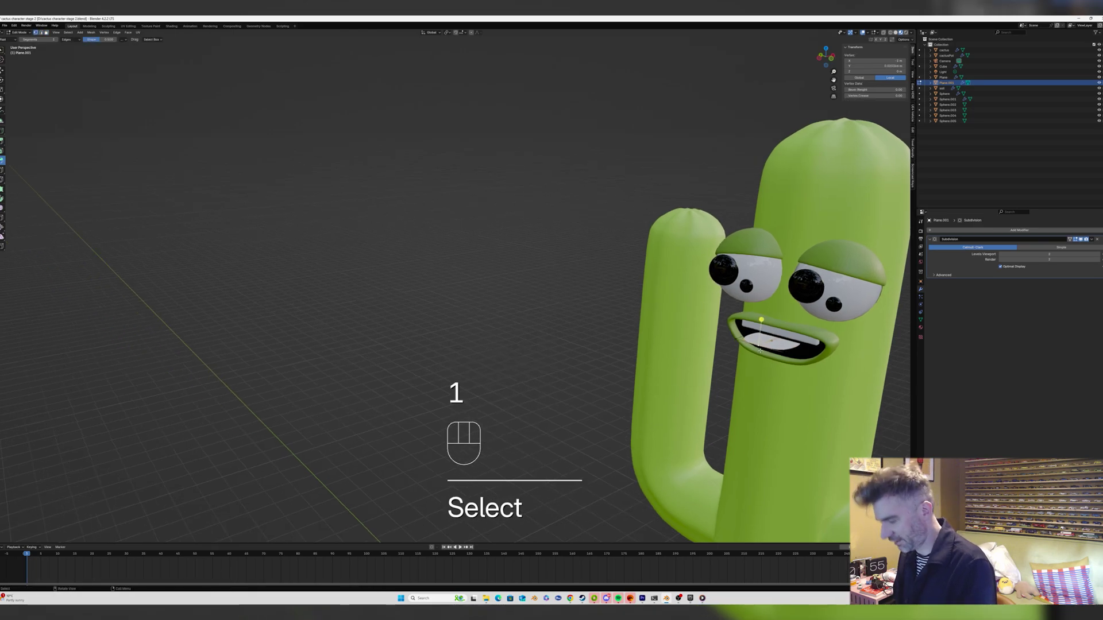
pyautogui.press('g')
pyautogui.press('y')
pyautogui.press('x')
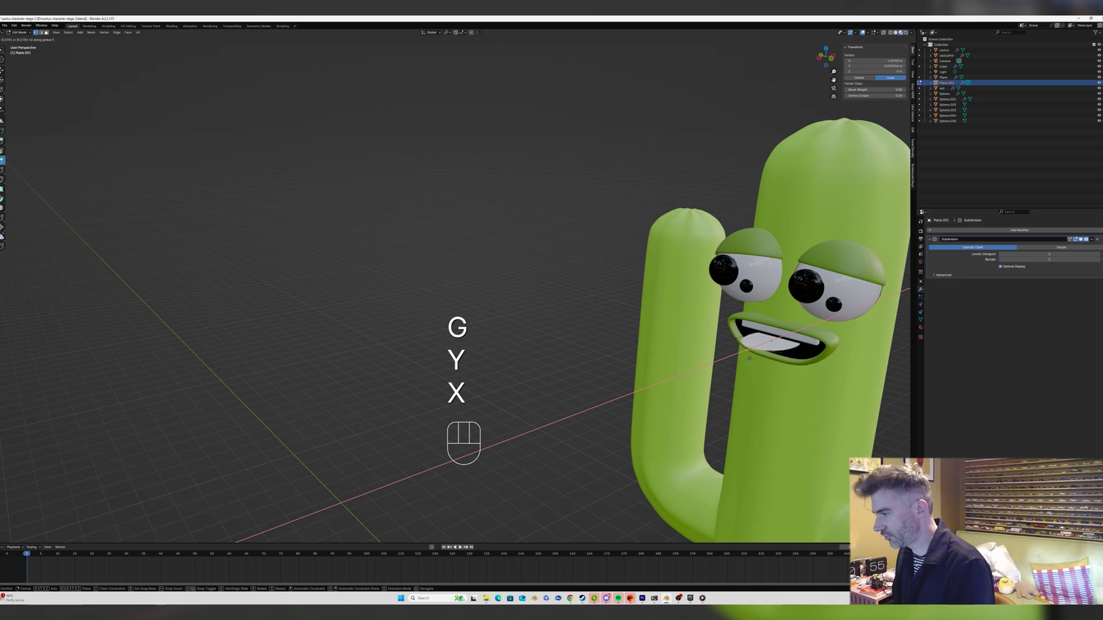
pyautogui.click(747, 360)
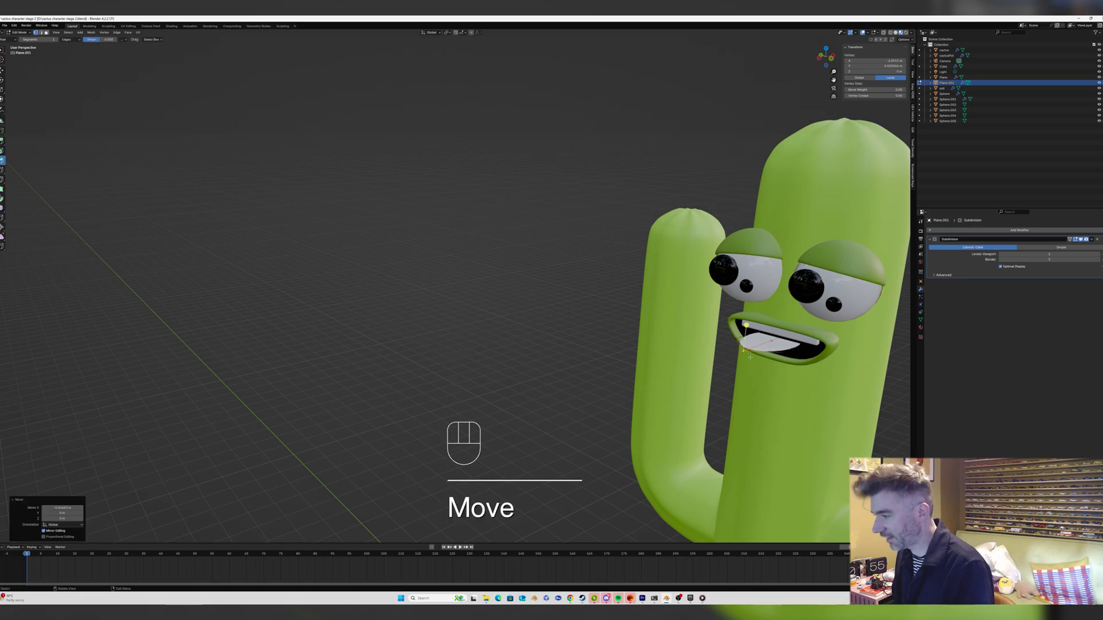
pyautogui.press('Tab')
# Cut a second edge loop across the tongue to fill out its shape.
pyautogui.moveTo(747, 359); pyautogui.dragTo(768, 341, button='middle')
pyautogui.press('Tab')
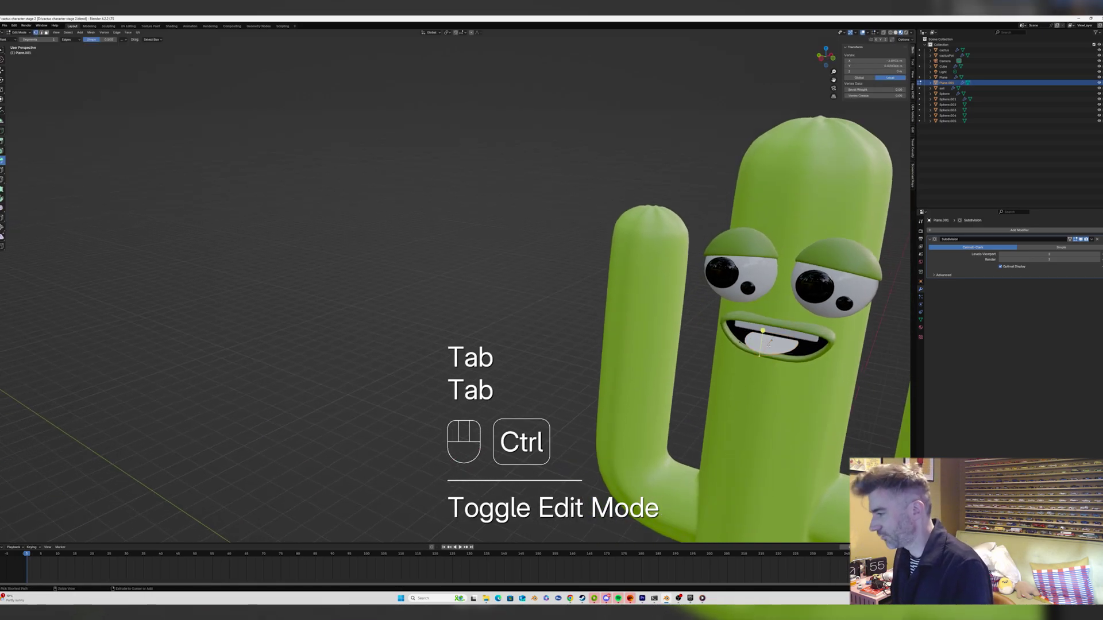
pyautogui.hotkey('ctrl', 'r')
pyautogui.click(770, 339)
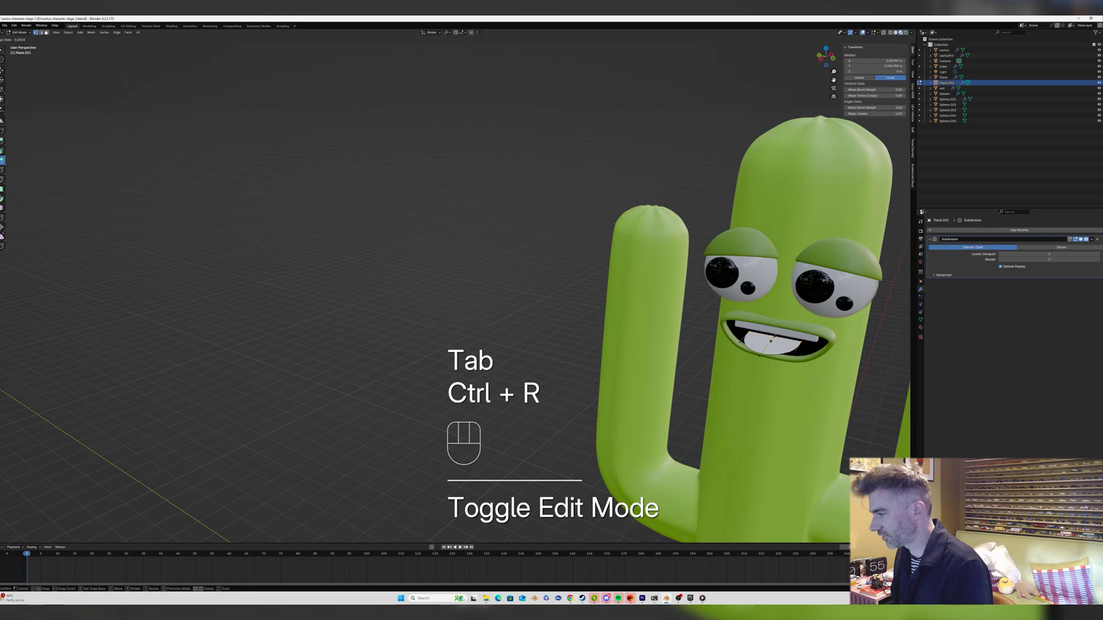
pyautogui.click(770, 339)
pyautogui.moveTo(770, 339); pyautogui.dragTo(757, 339, button='middle')
pyautogui.press('Tab')
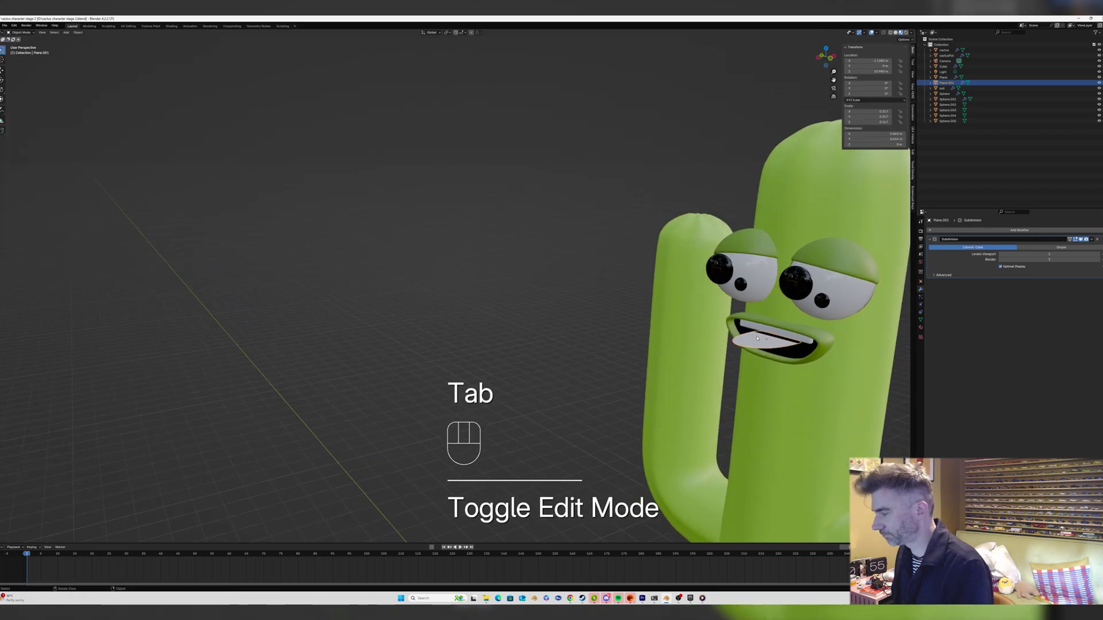
# Extrude the whole tongue mesh slightly along Z to give it thickness and shade it smooth.
pyautogui.press('Tab')
pyautogui.press('a')
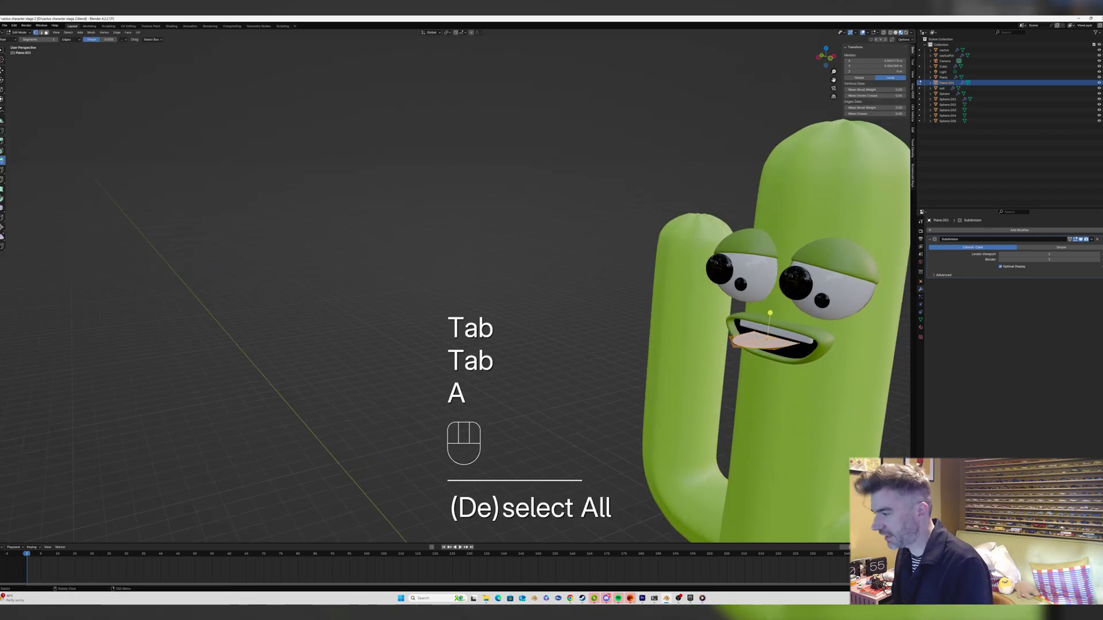
pyautogui.press('e')
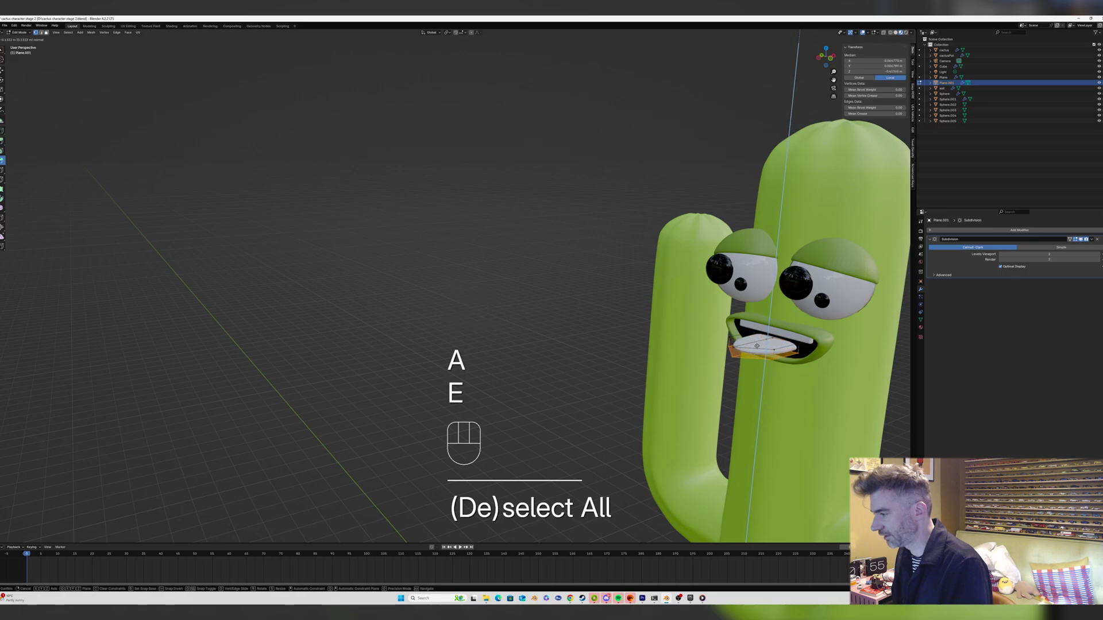
pyautogui.click(757, 345)
pyautogui.press('Tab')
pyautogui.rightClick(757, 343)
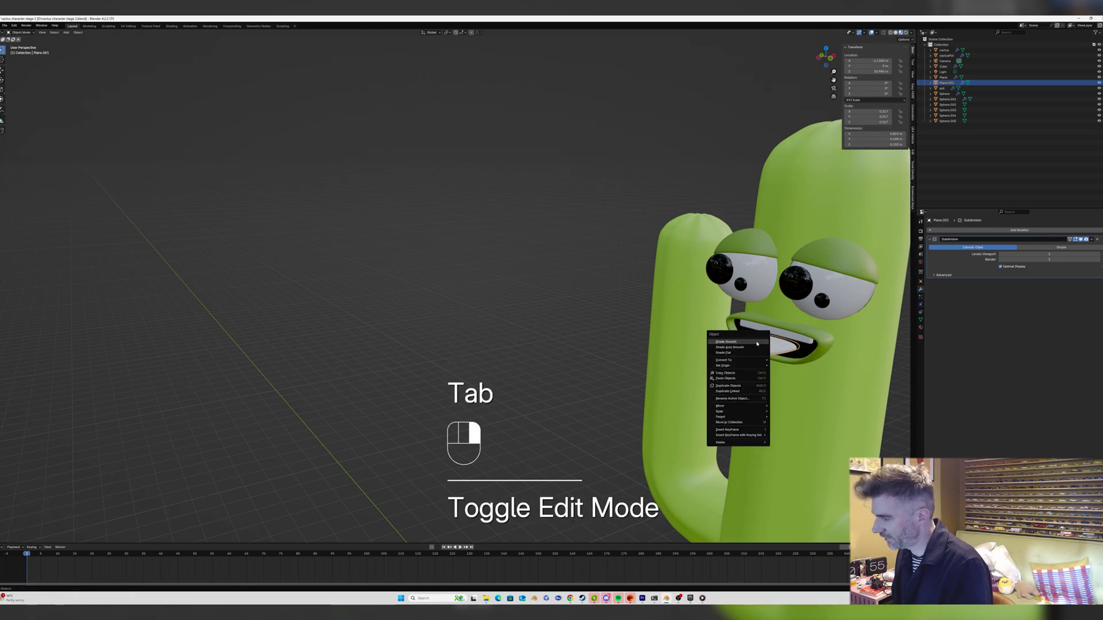
pyautogui.click(757, 343)
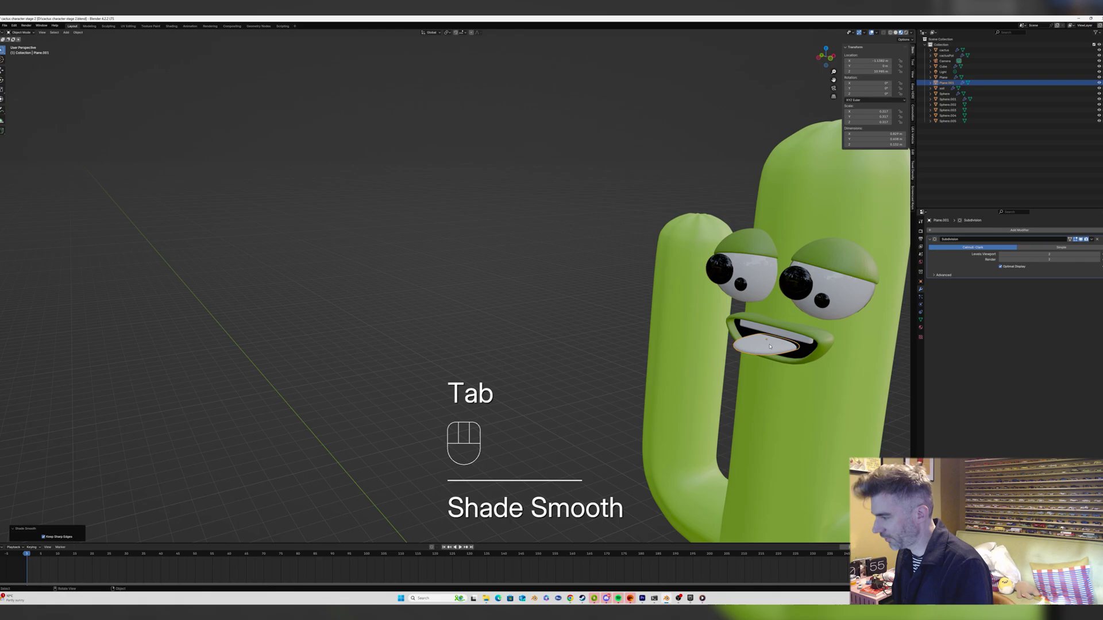
# Give the tongue a new material named "tongue" with a coral-pink base colour.
pyautogui.click(921, 328)
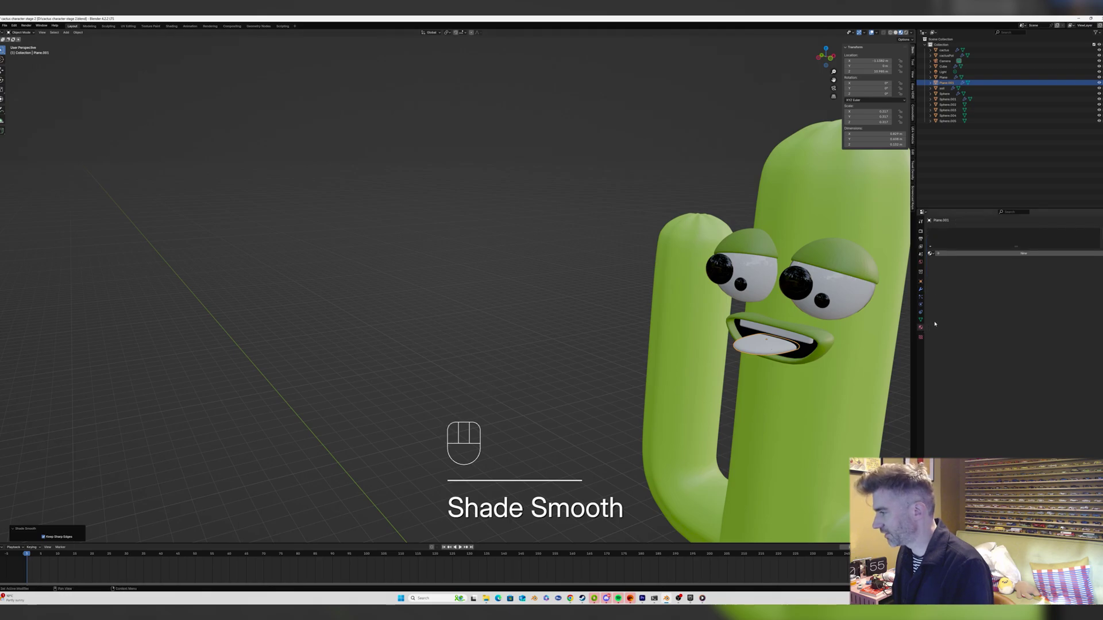
pyautogui.click(976, 256)
pyautogui.click(1017, 289)
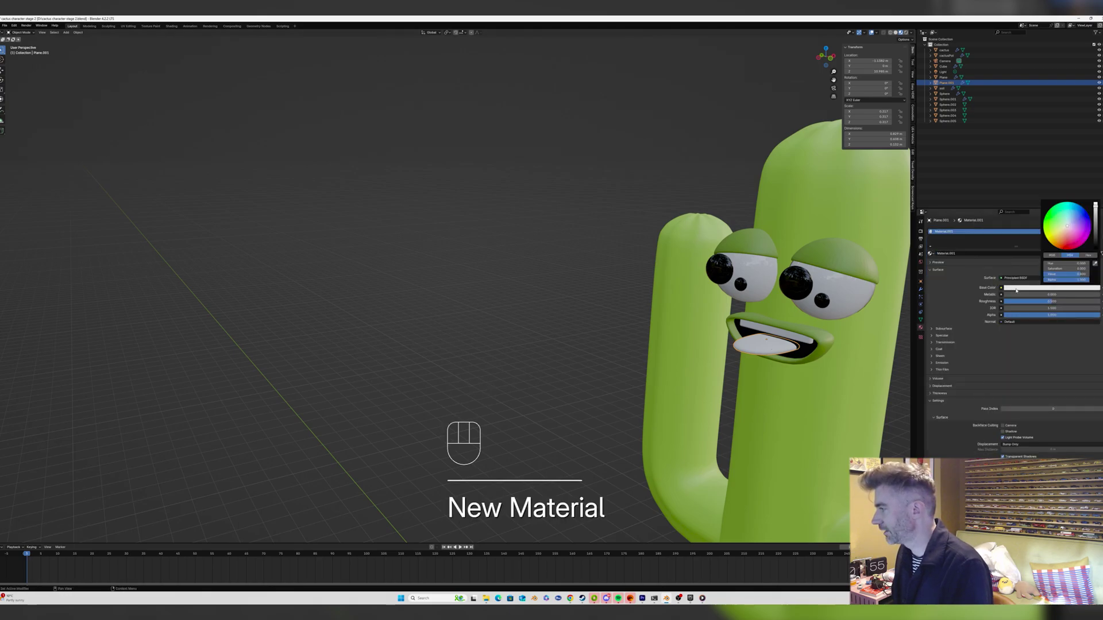
pyautogui.click(1058, 240)
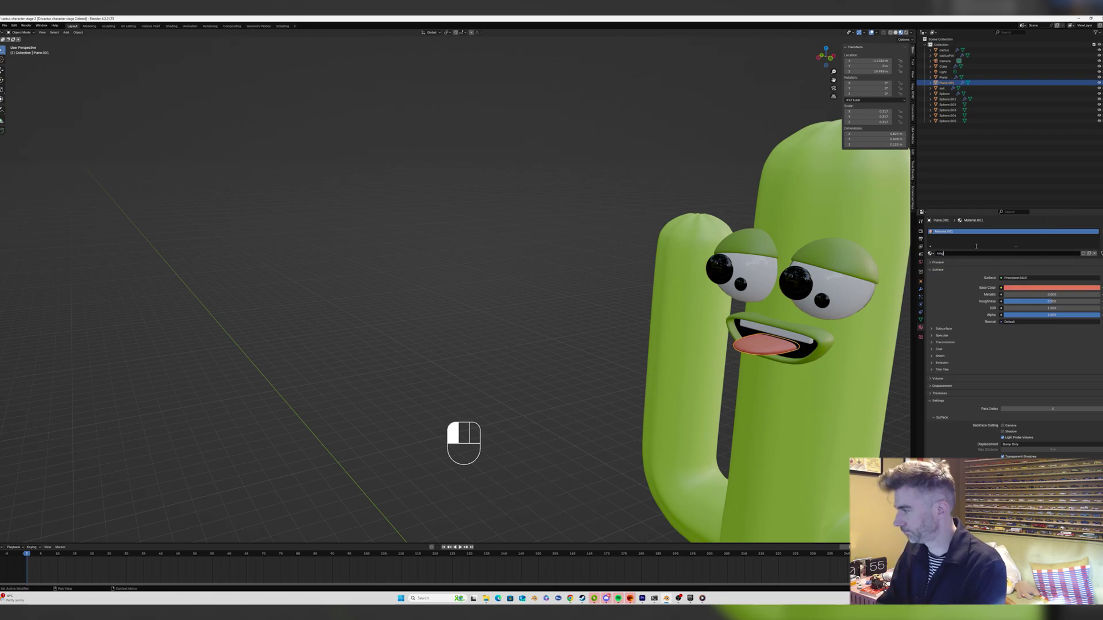
pyautogui.scroll(-7, 774, 333)
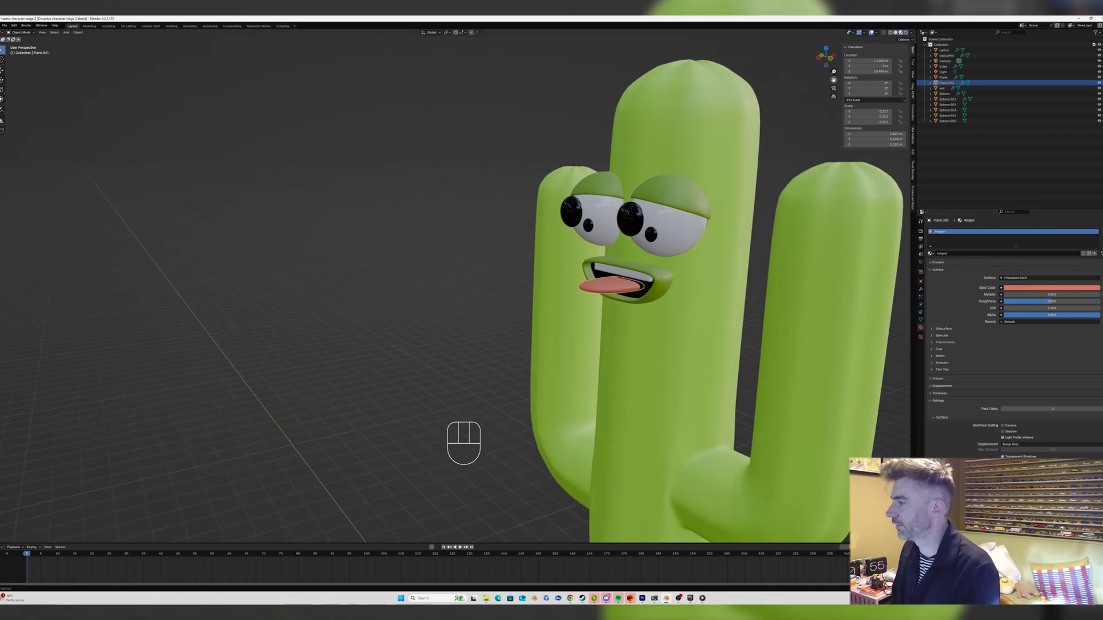
# Deselect the tongue and add a circle mesh at the base of the pot.
pyautogui.click(774, 333)
pyautogui.moveTo(773, 333); pyautogui.dragTo(765, 373, button='middle')
pyautogui.hotkey('shift', 'a')
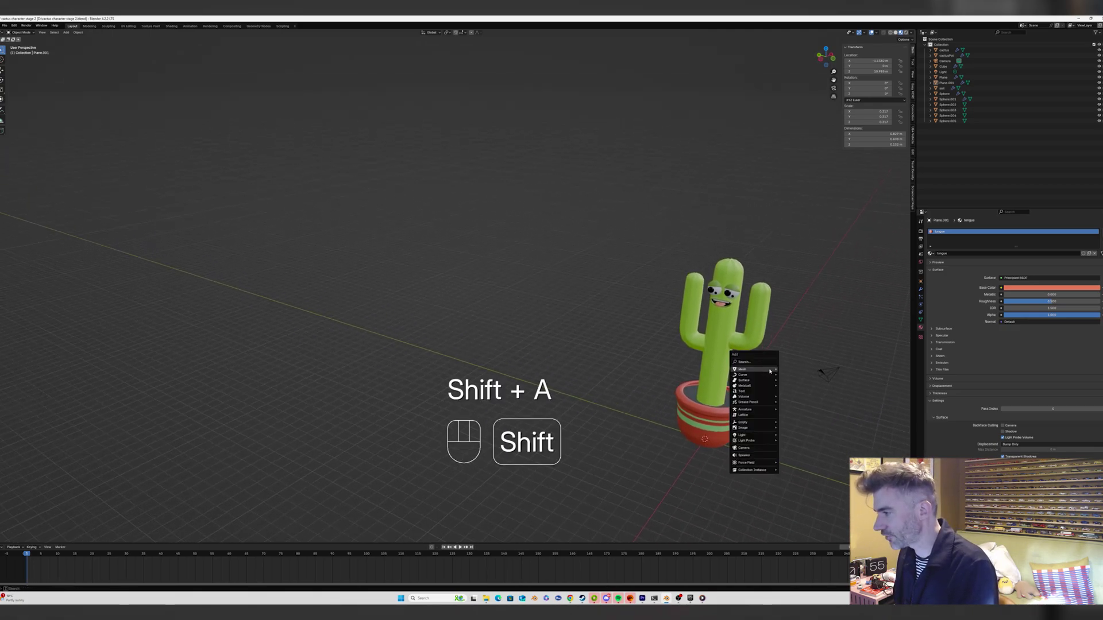
pyautogui.click(790, 380)
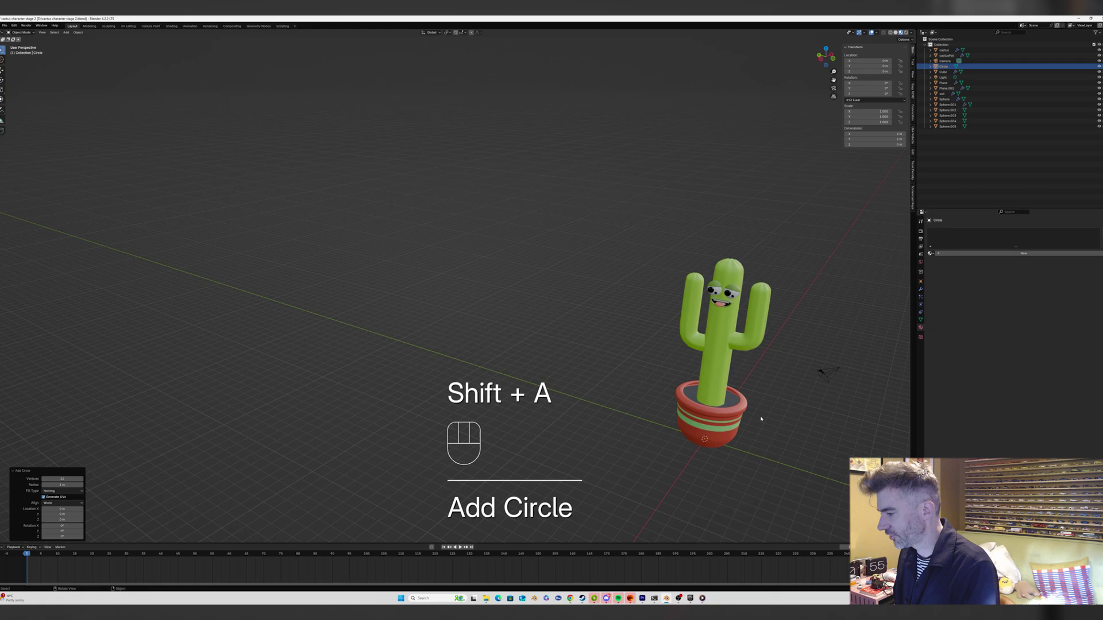
pyautogui.press('g')
pyautogui.press('z')
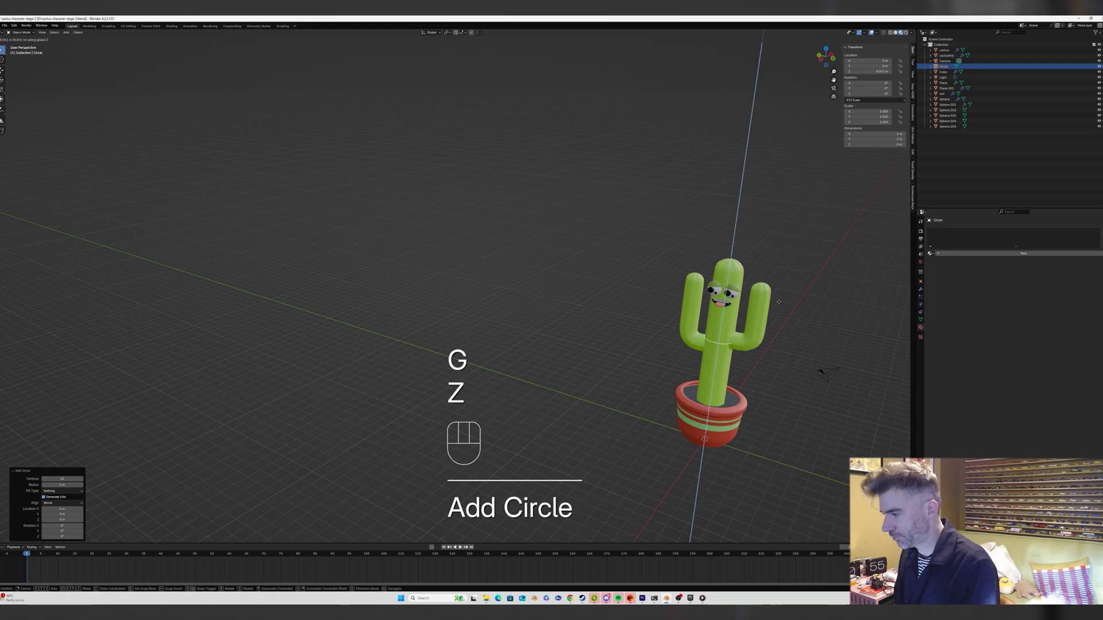
pyautogui.click(763, 284)
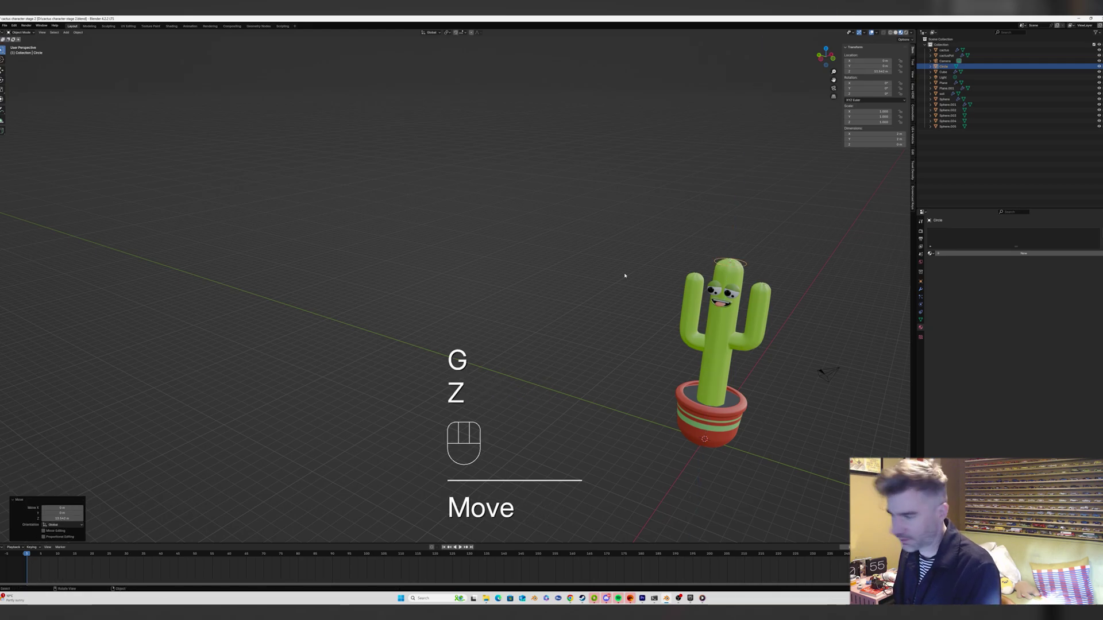
pyautogui.scroll(3, 625, 276)
pyautogui.moveTo(615, 278); pyautogui.dragTo(594, 278, button='middle')
pyautogui.press('Tab')
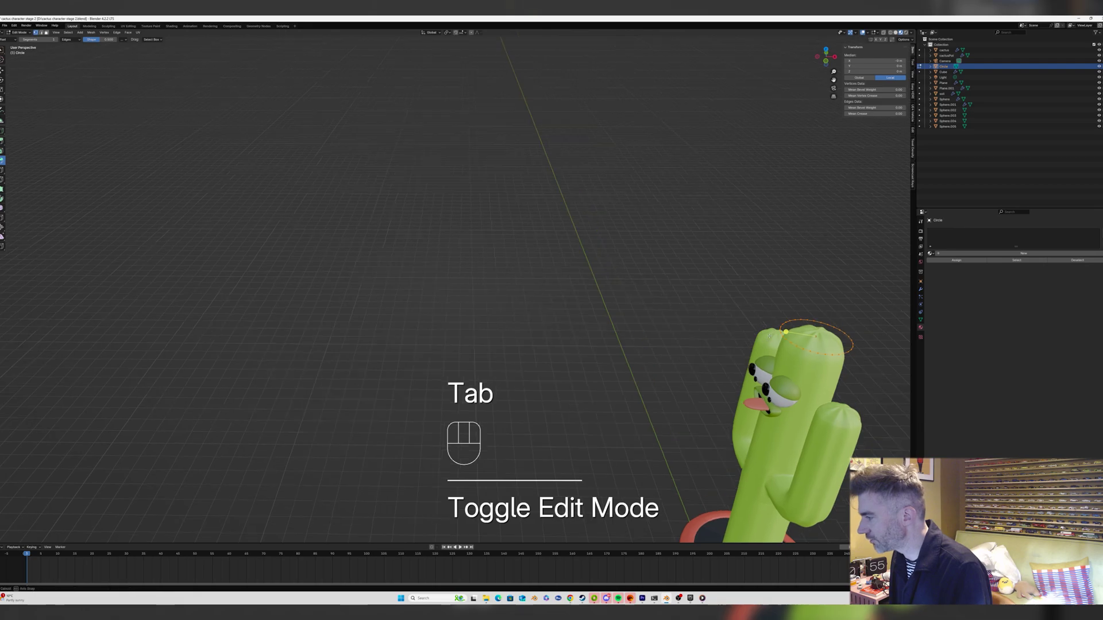
pyautogui.scroll(-5, 769, 336)
pyautogui.press('Tab')
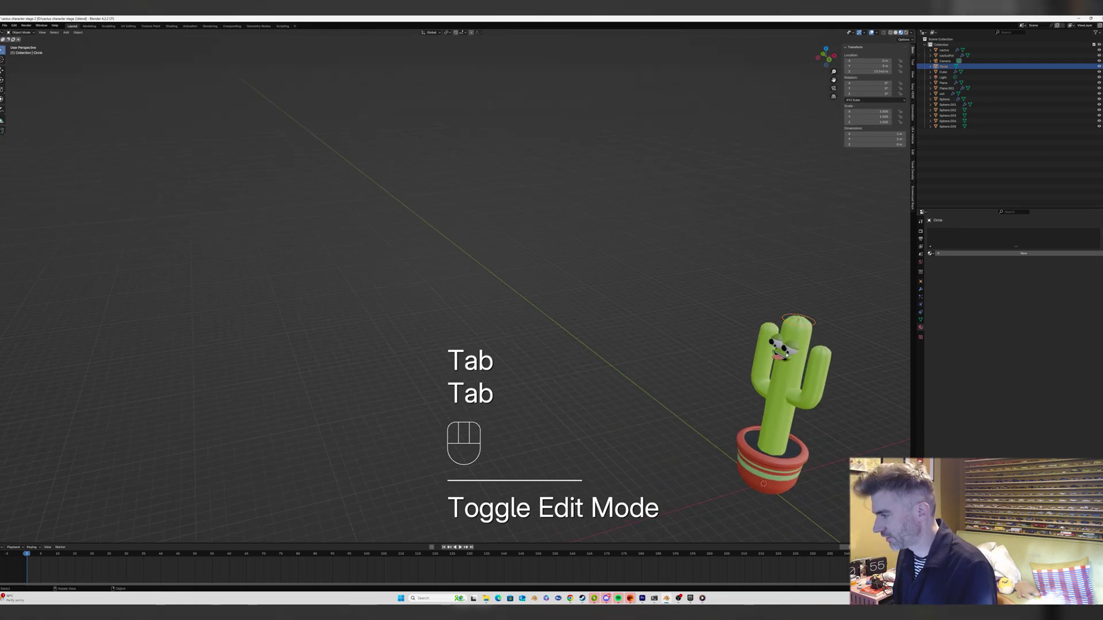
pyautogui.press('x')
pyautogui.click(778, 355)
# Add a new circle mesh at the base of the pot with a lower vertex count.
pyautogui.hotkey('shift', 'a')
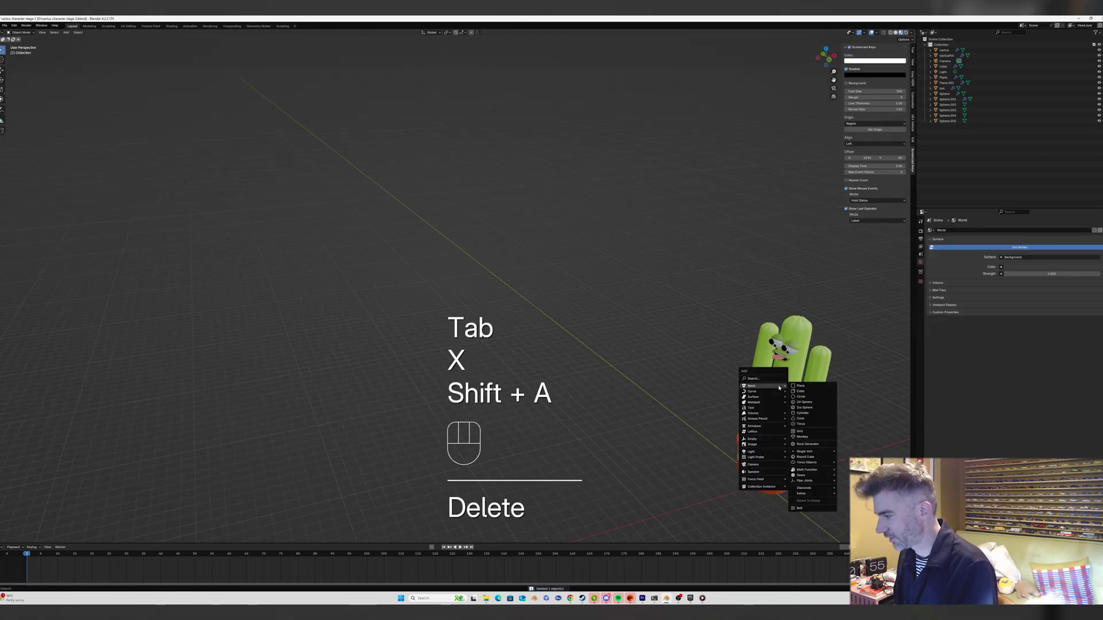
pyautogui.click(802, 397)
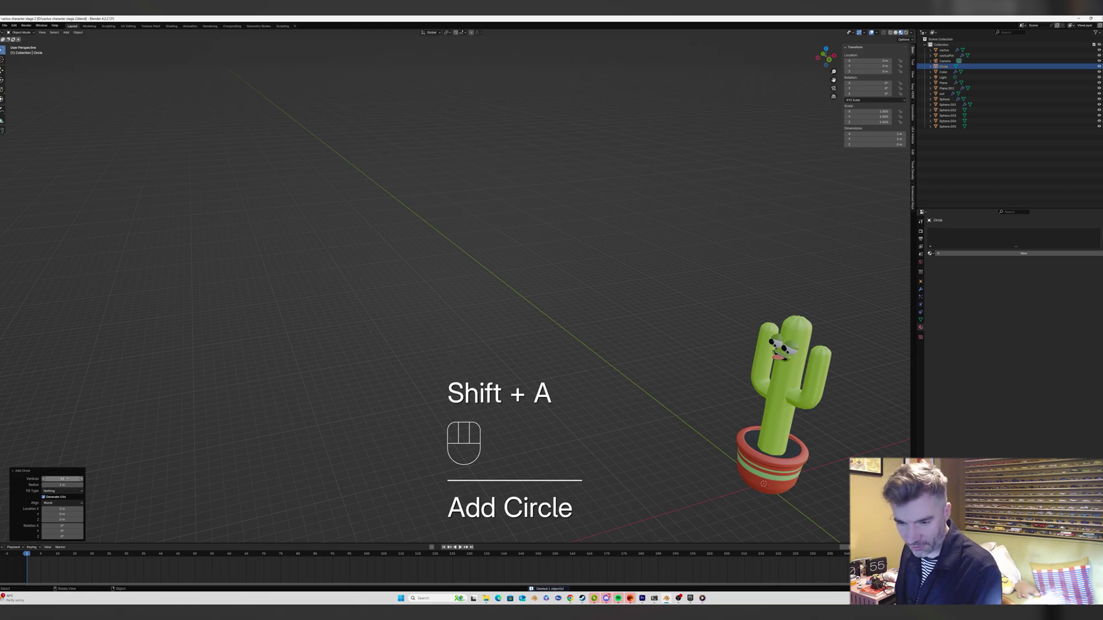
pyautogui.click(62, 478)
pyautogui.press('Return')
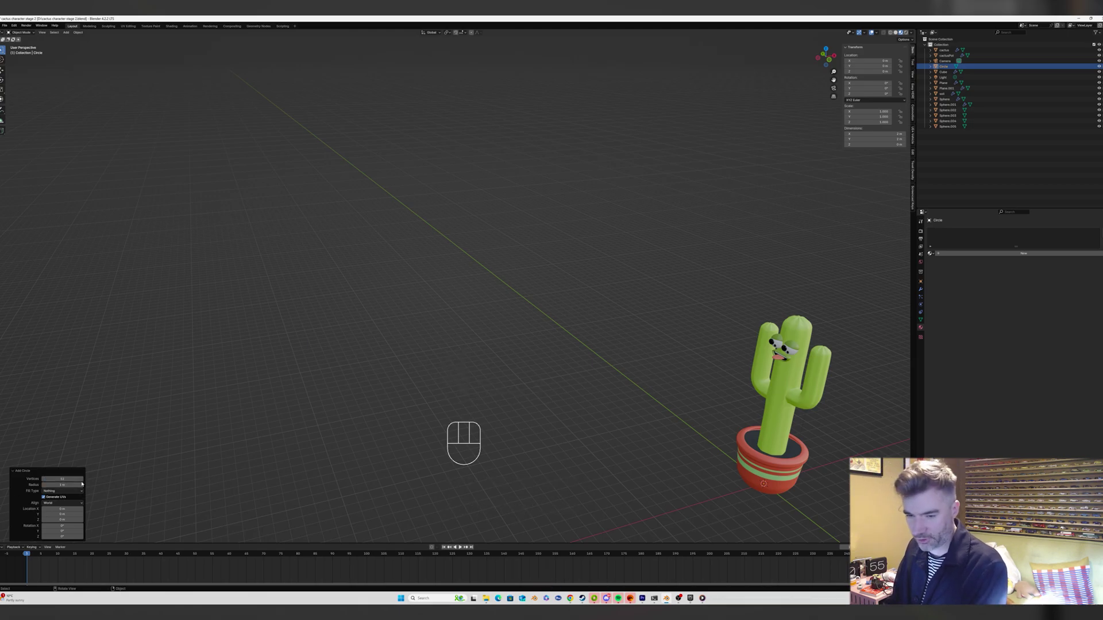
# Raise the circle along Z to the top of the cactus's central trunk.
pyautogui.press('g')
pyautogui.press('y')
pyautogui.press('x')
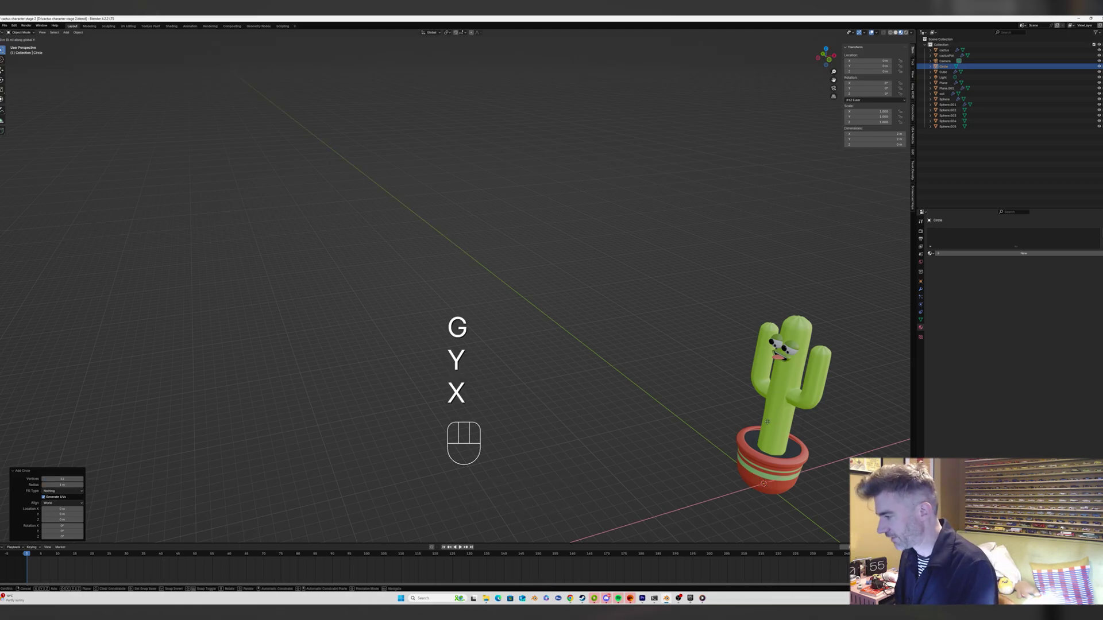
pyautogui.press('z')
pyautogui.click(767, 251)
pyautogui.scroll(3, 776, 258)
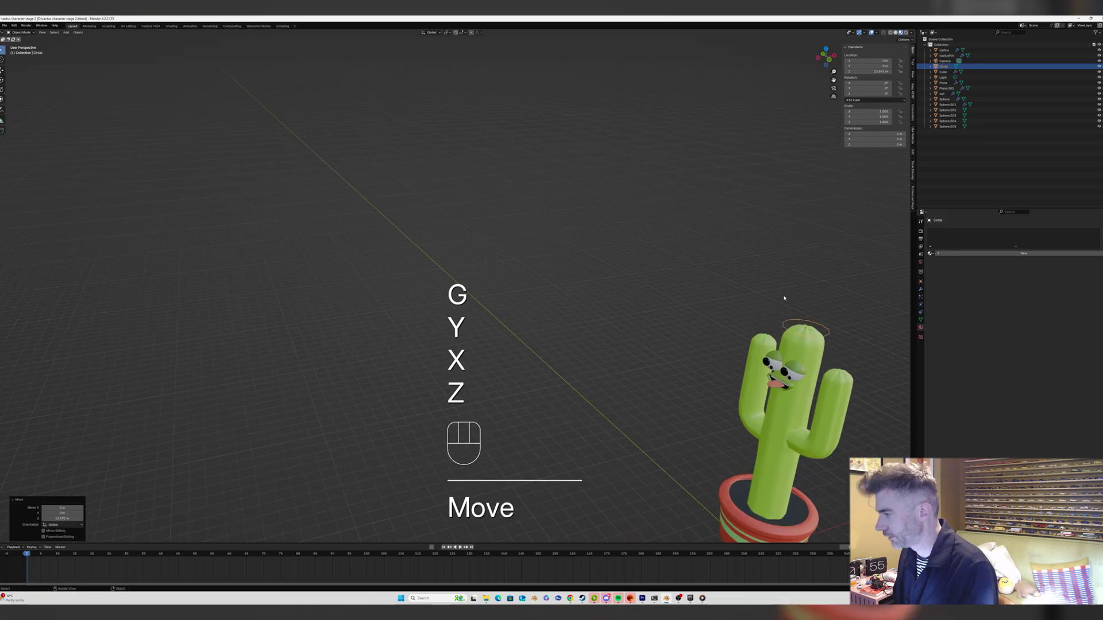
# Scale the circle up to be wider than the cactus's head and lower it slightly along Z so it surrounds the head.
pyautogui.press('s')
pyautogui.press('g')
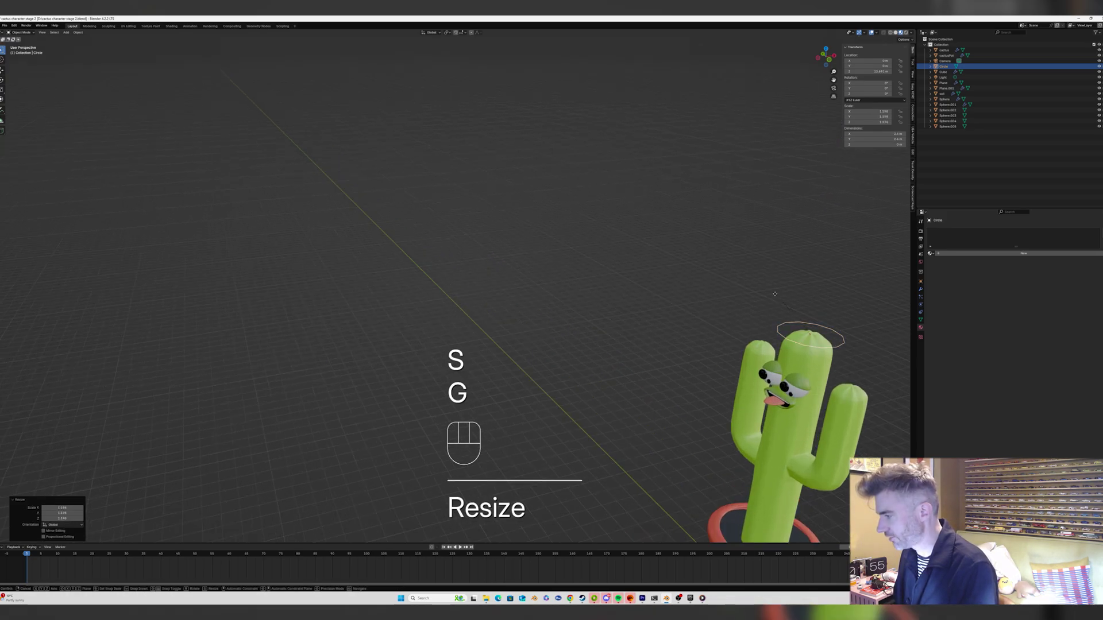
pyautogui.press('y')
pyautogui.press('x')
pyautogui.press('z')
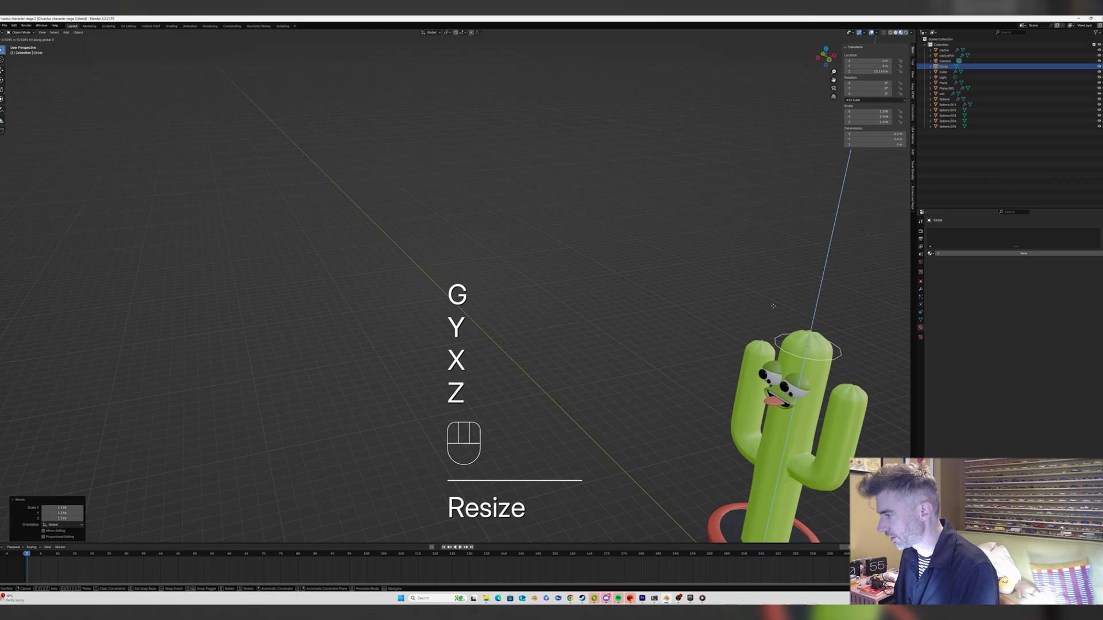
pyautogui.click(773, 305)
pyautogui.moveTo(747, 356); pyautogui.dragTo(807, 342, button='middle')
pyautogui.scroll(3, 807, 342)
pyautogui.scroll(2, 807, 341)
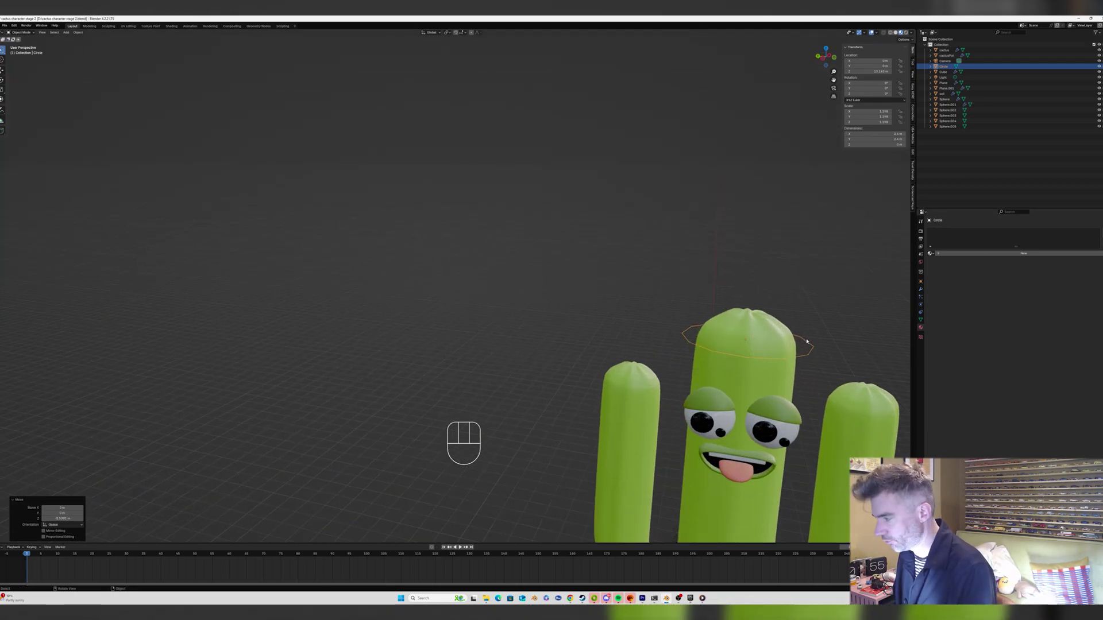
# Extrude the circle slightly upward along Z and scale the new edge outward to form a wide hat brim.
pyautogui.press('Tab')
pyautogui.press('e')
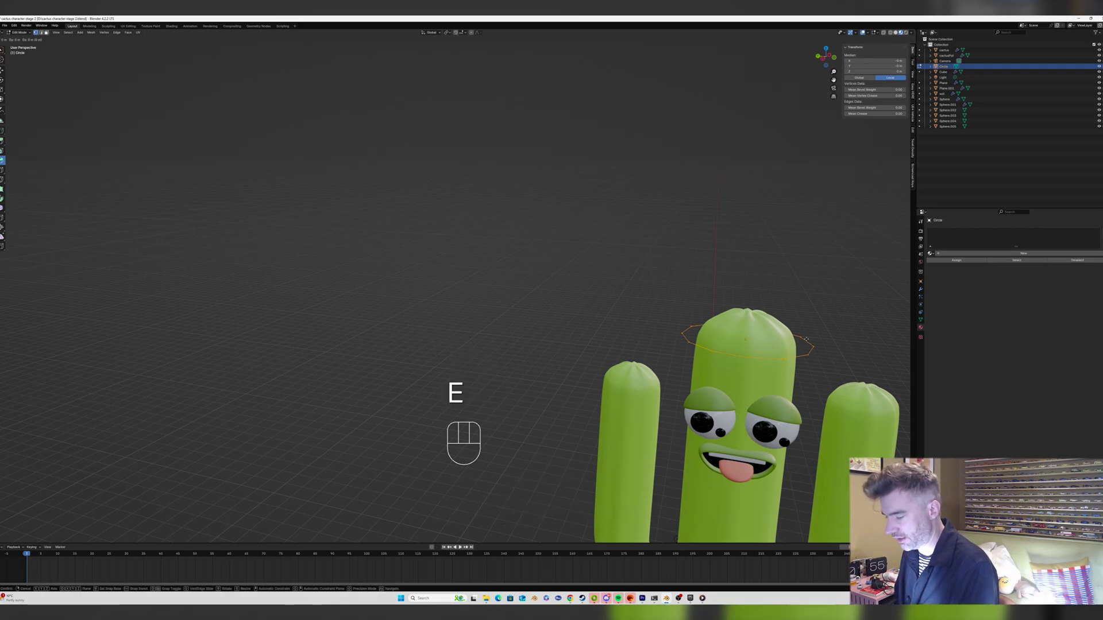
pyautogui.press('z')
pyautogui.click(807, 332)
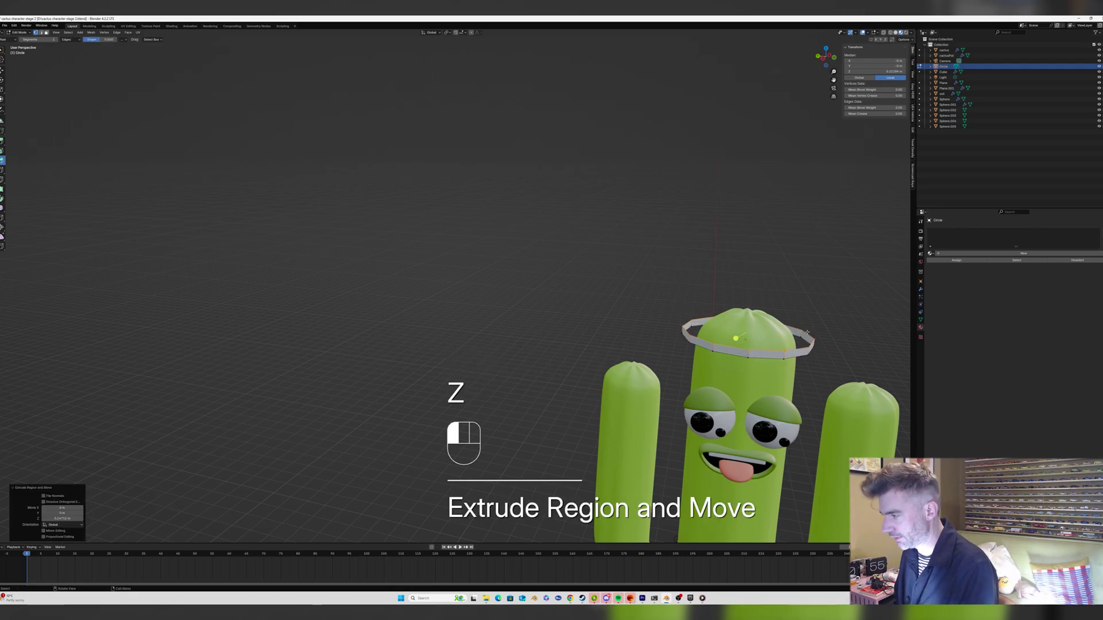
pyautogui.press('s')
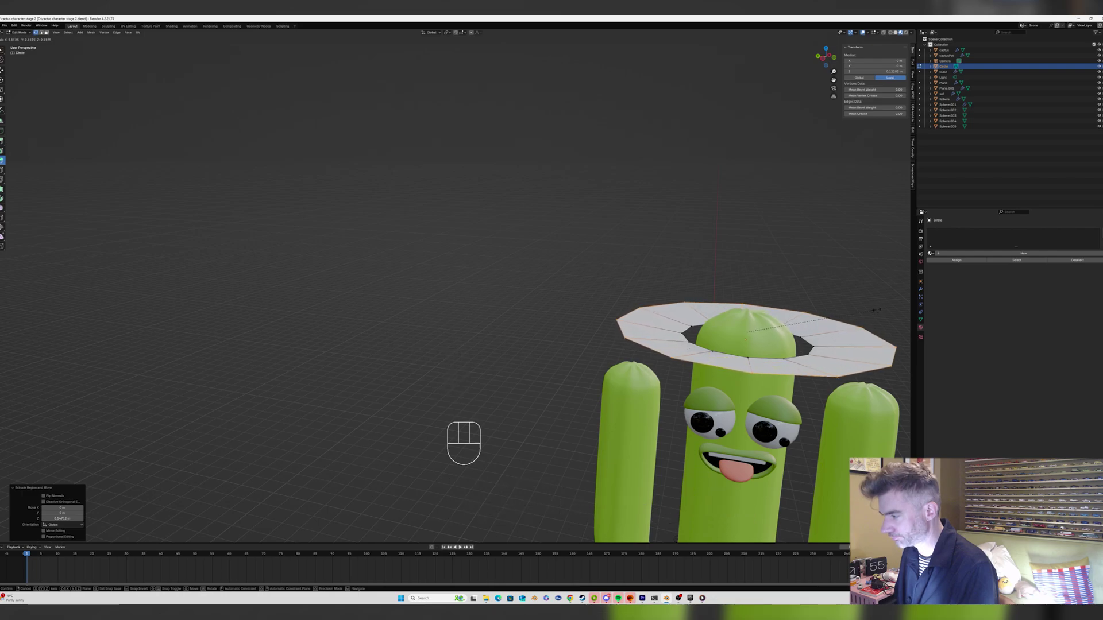
pyautogui.click(870, 315)
pyautogui.moveTo(870, 315); pyautogui.dragTo(855, 323, button='middle')
# Extrude the brim's outer edge slightly upward along Z to give the brim a thick rim.
pyautogui.press('e')
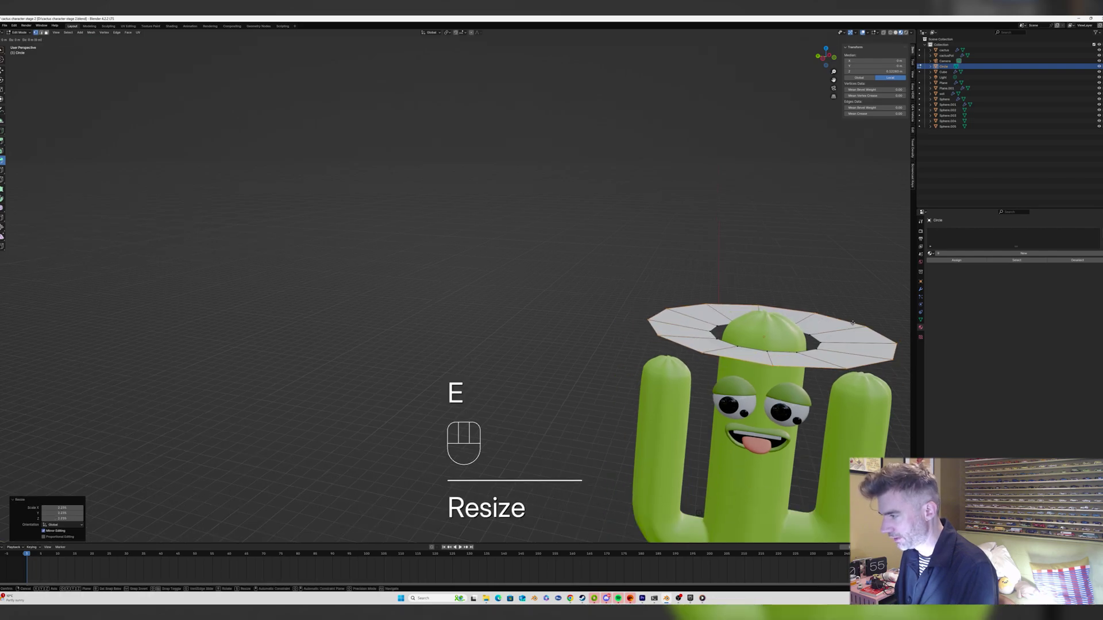
pyautogui.press('z')
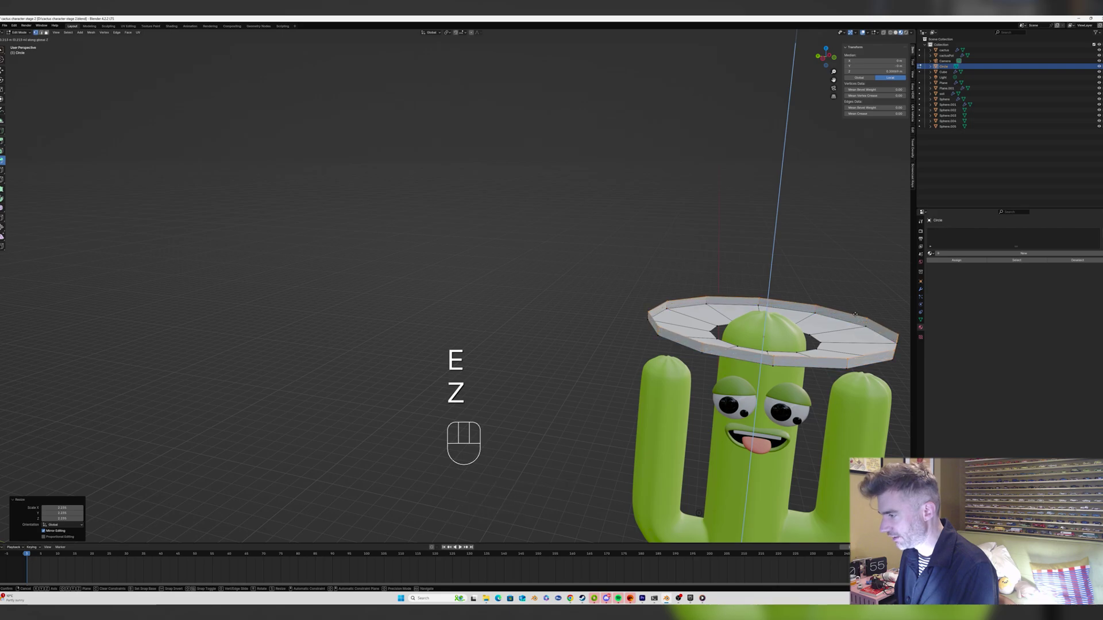
pyautogui.press('Escape')
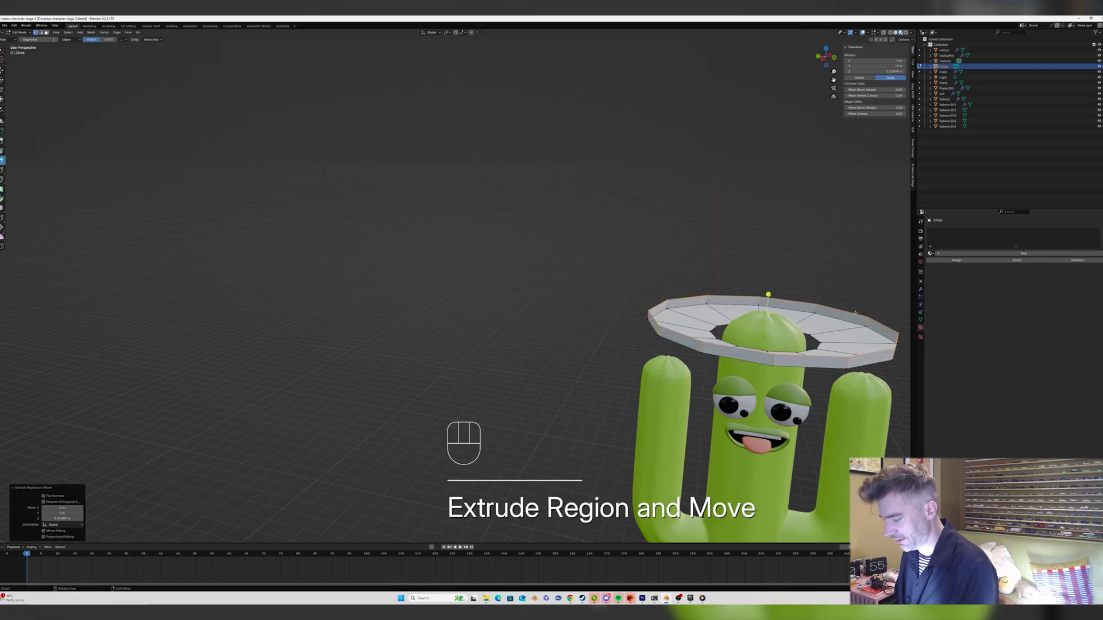
# Scale the extruded rim edge inward to form the brim's upper surface around the head, and lower its inner edge along Z.
pyautogui.press('s')
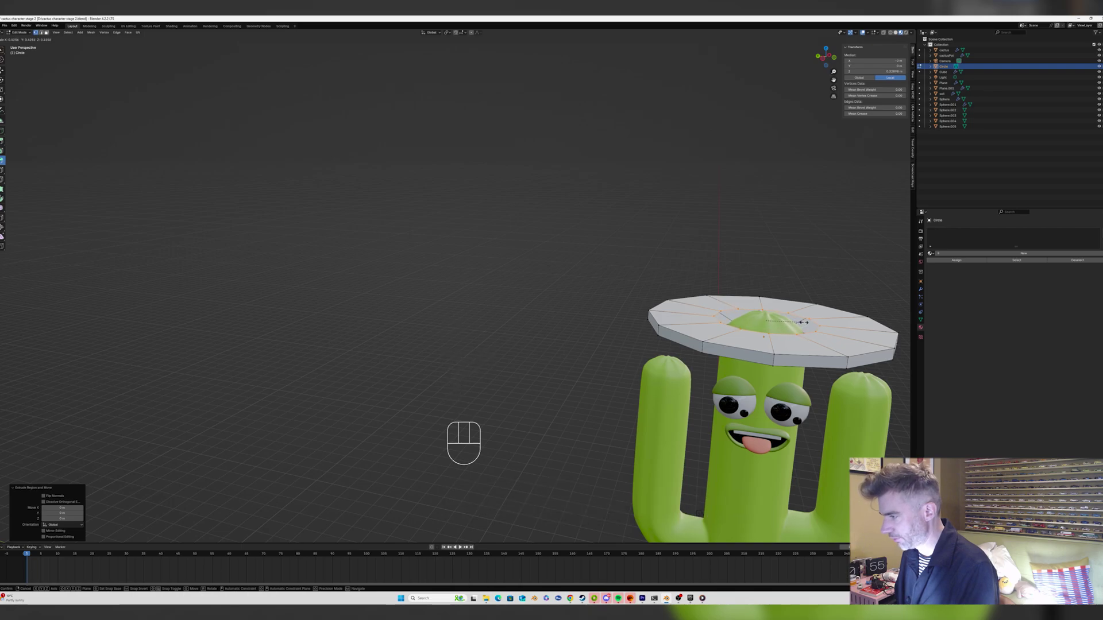
pyautogui.click(796, 324)
pyautogui.press('g')
pyautogui.press('z')
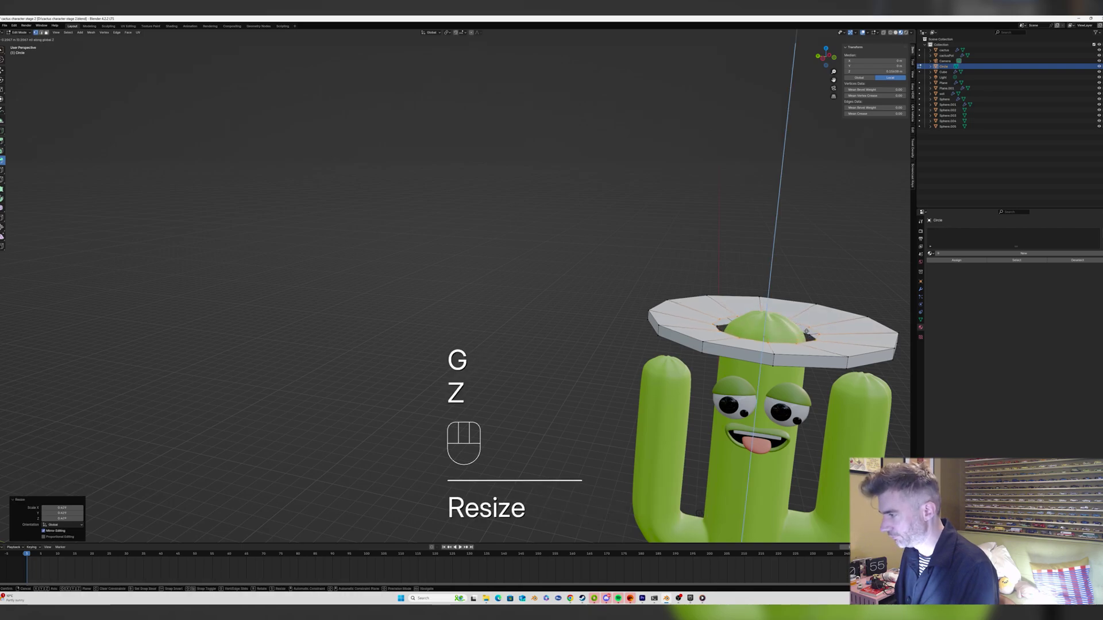
pyautogui.click(807, 329)
# Cut an edge loop around the brim's upper surface, slide it towards the outer rim and lower it slightly along Z.
pyautogui.hotkey('ctrl', 'r')
pyautogui.click(843, 316)
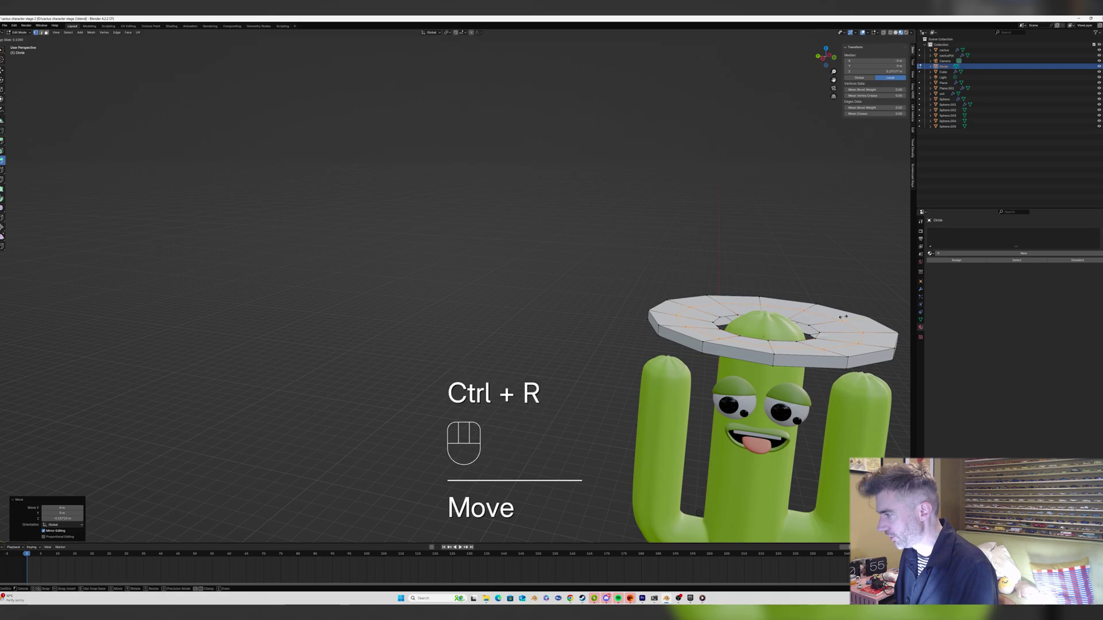
pyautogui.click(860, 314)
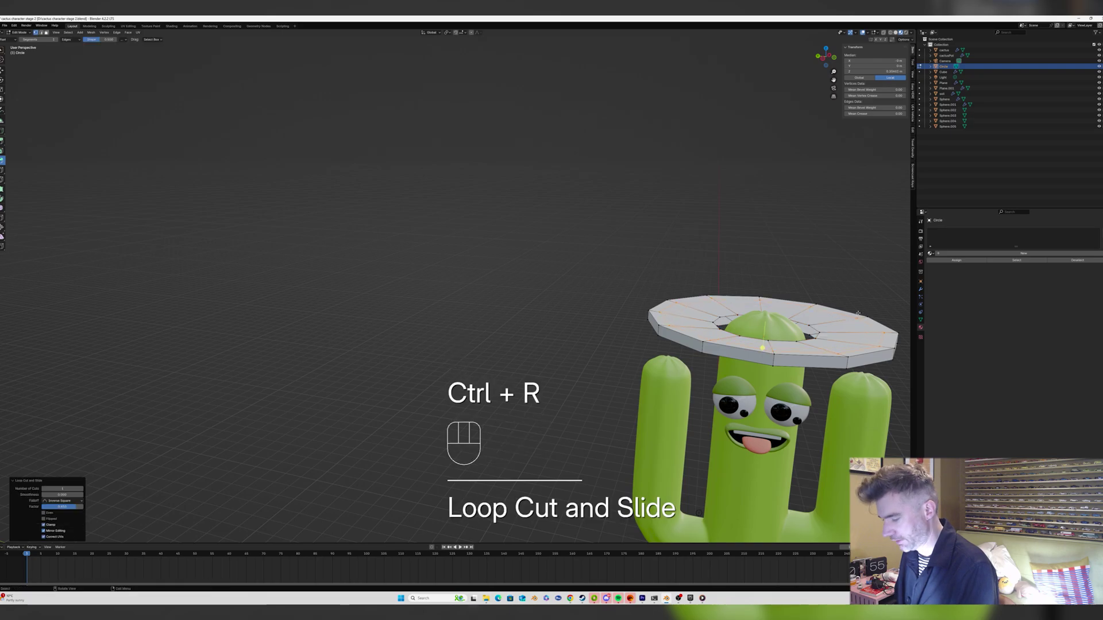
pyautogui.press('g')
pyautogui.press('z')
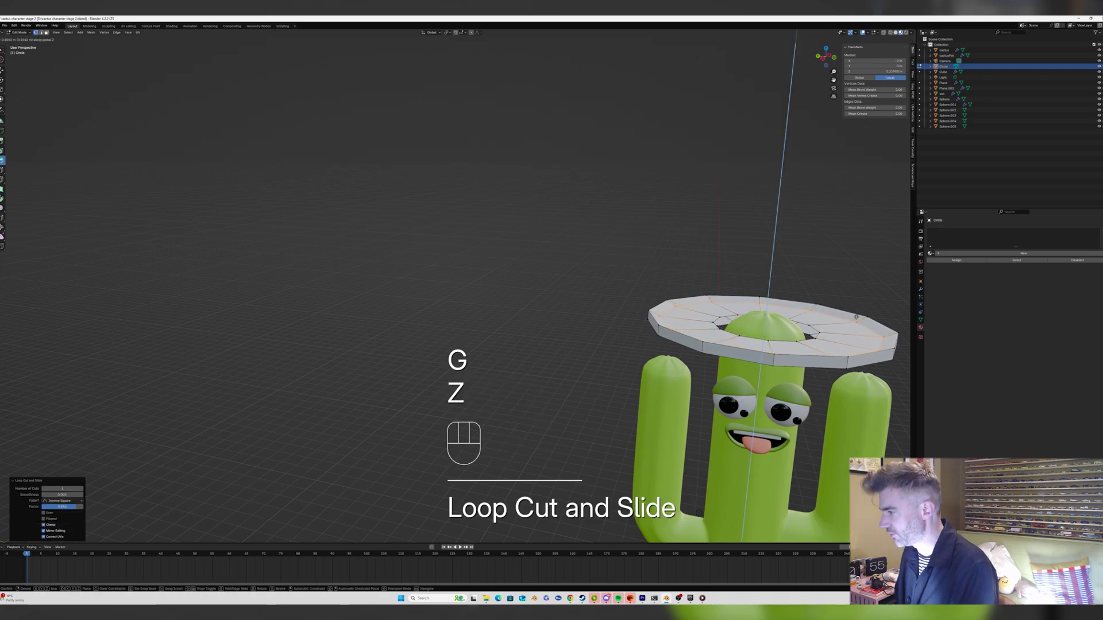
pyautogui.click(761, 352)
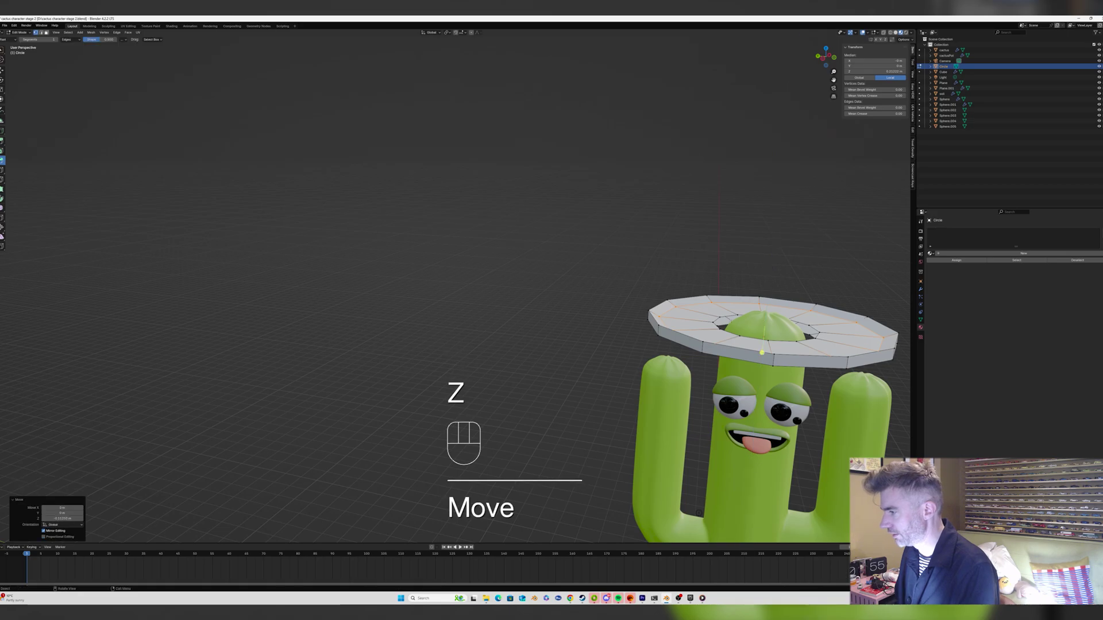
# Extrude the brim's inner edge loop upward along Z and scale its top inward to form a tall tapered crown.
pyautogui.keyDown('alt'); pyautogui.click(717, 320); pyautogui.keyUp('alt')
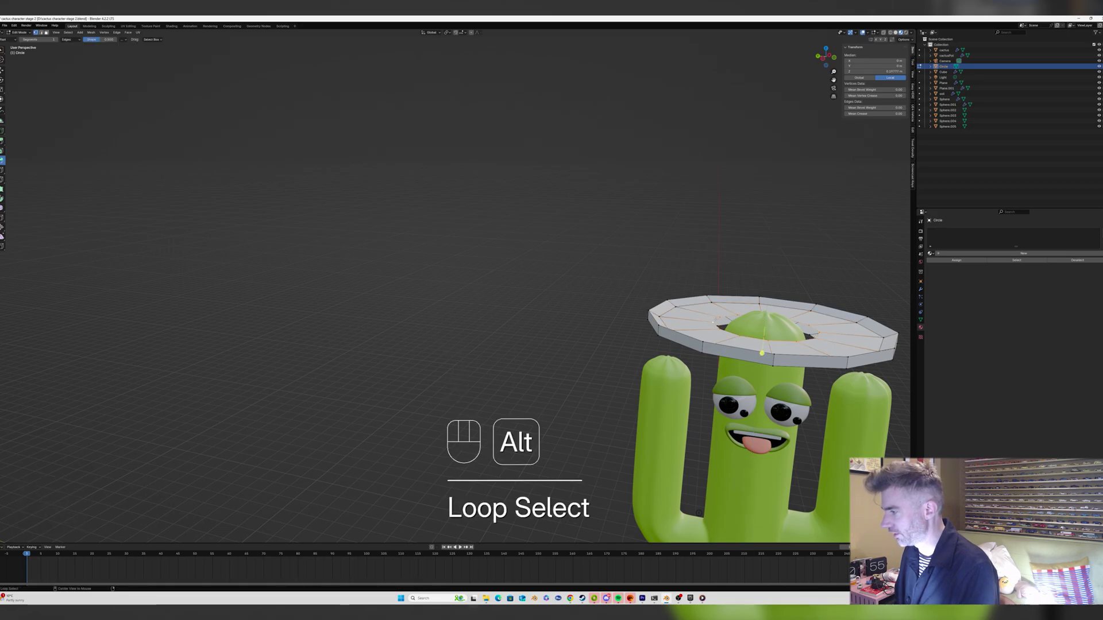
pyautogui.press('e')
pyautogui.press('z')
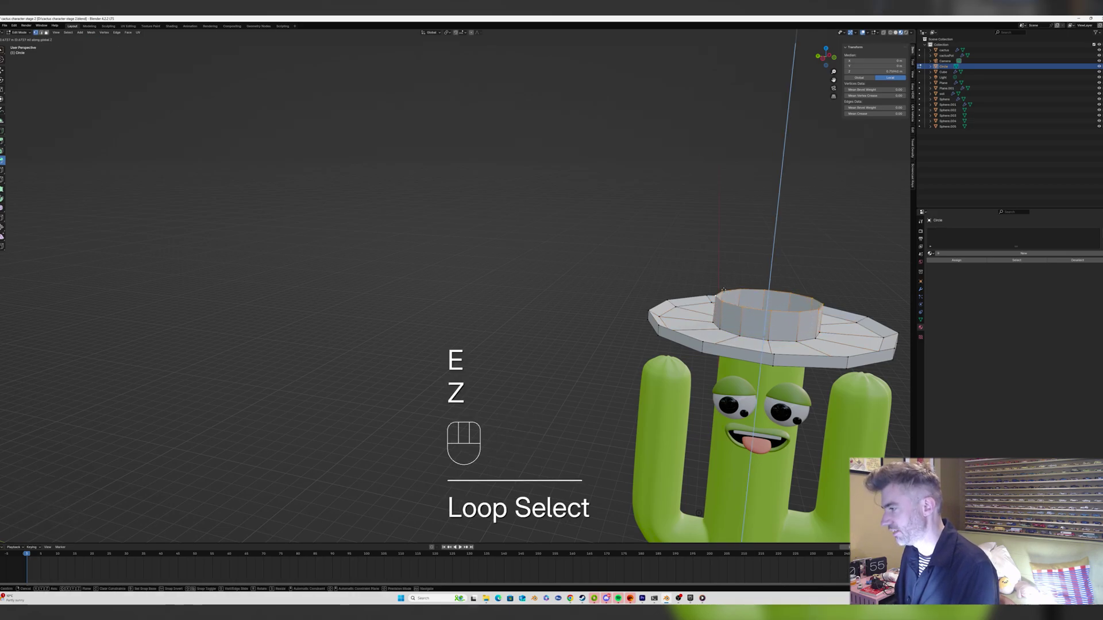
pyautogui.click(760, 230)
pyautogui.press('s')
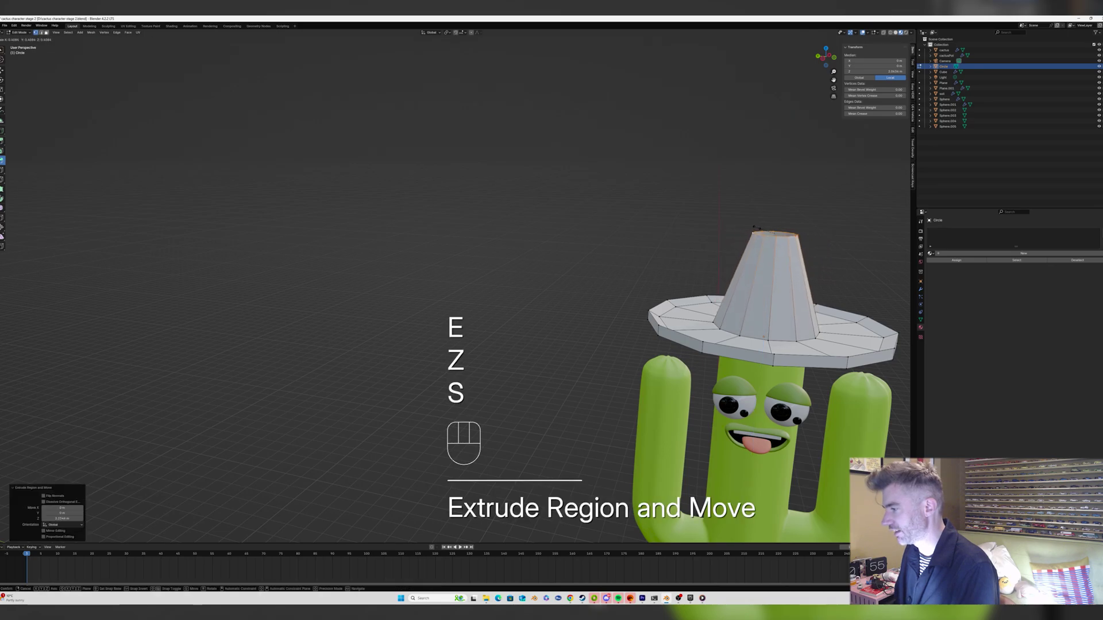
pyautogui.click(756, 228)
pyautogui.moveTo(756, 228); pyautogui.dragTo(782, 262, button='middle')
pyautogui.scroll(3, 788, 287)
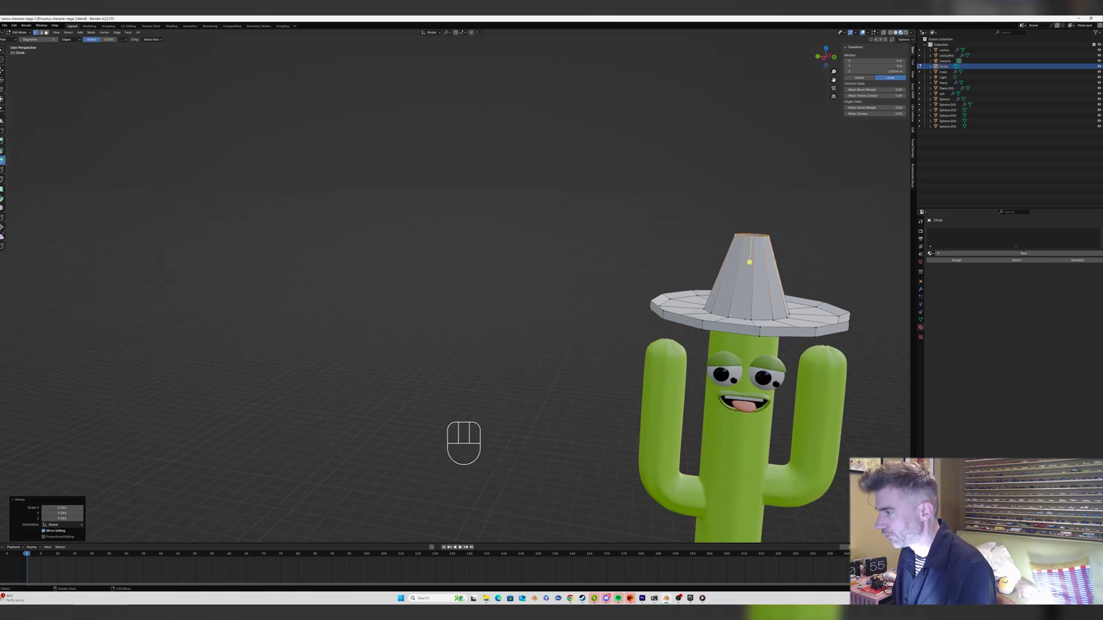
# Round off the crown's tip with three short upward extrusions along Z, scaling each new edge smaller.
pyautogui.press('e')
pyautogui.press('z')
pyautogui.click(766, 245)
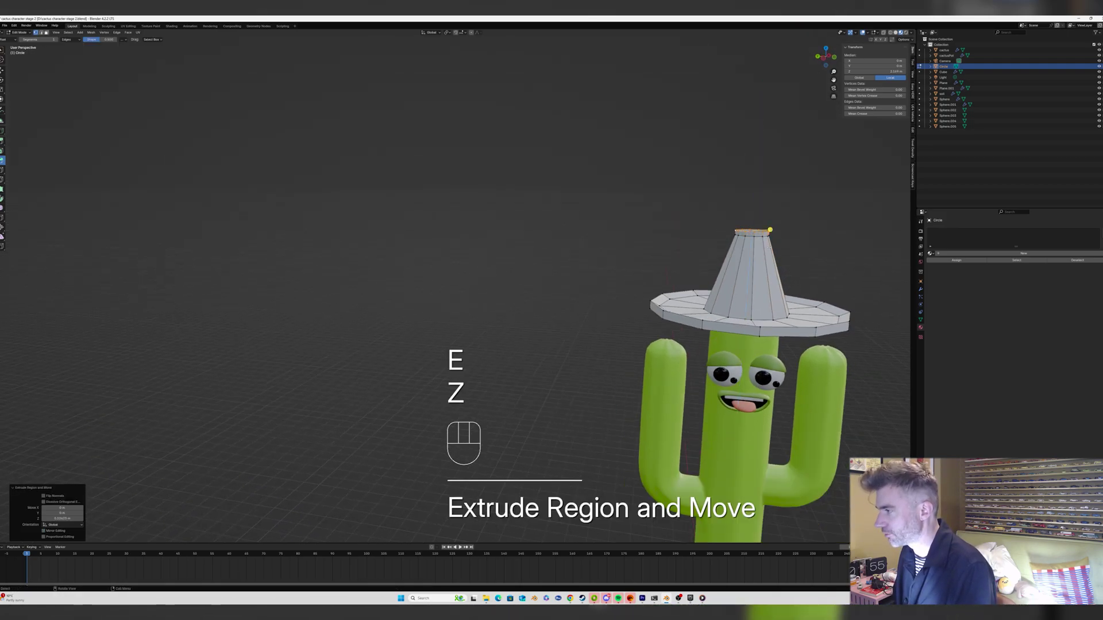
pyautogui.press('s')
pyautogui.click(760, 243)
pyautogui.press('e')
pyautogui.press('z')
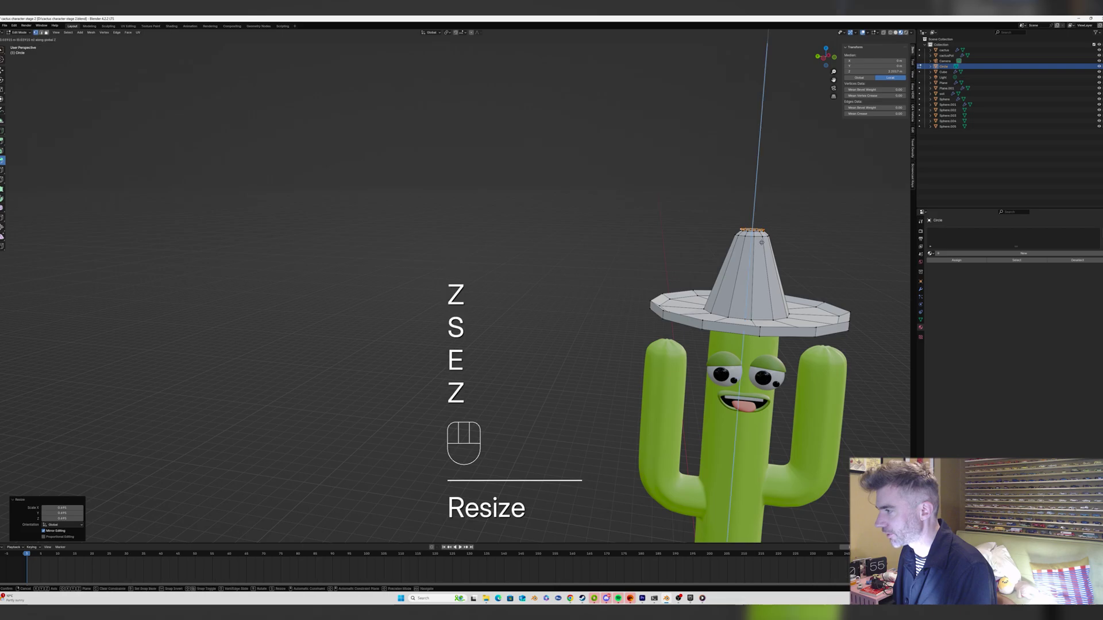
pyautogui.click(762, 241)
pyautogui.press('s')
pyautogui.click(750, 253)
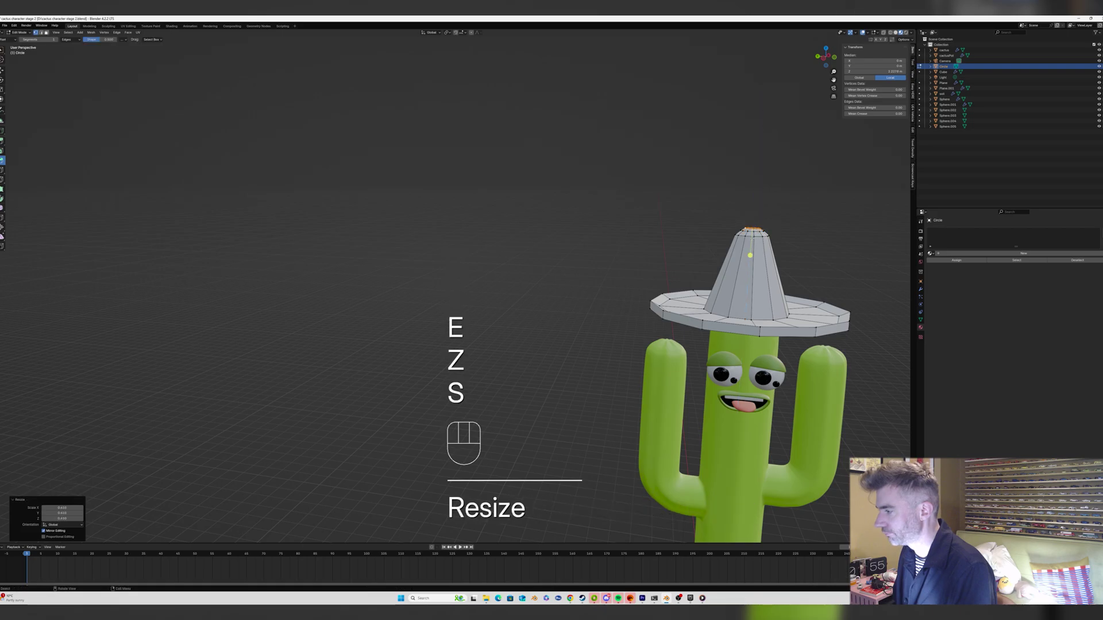
pyautogui.press('e')
pyautogui.press('z')
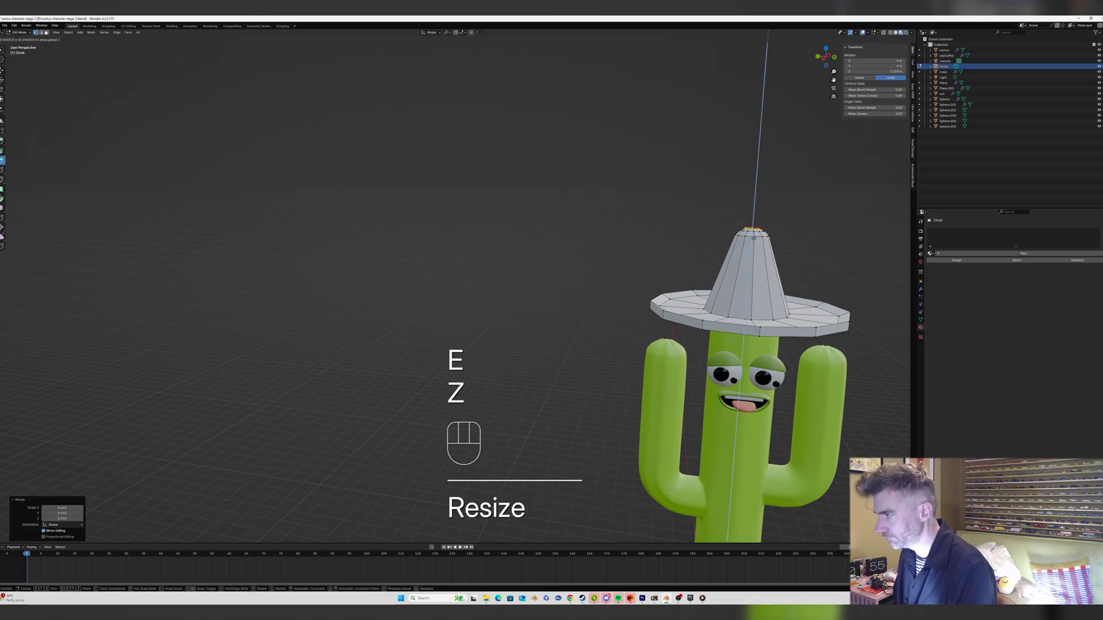
pyautogui.click(758, 239)
pyautogui.press('s')
pyautogui.click(750, 236)
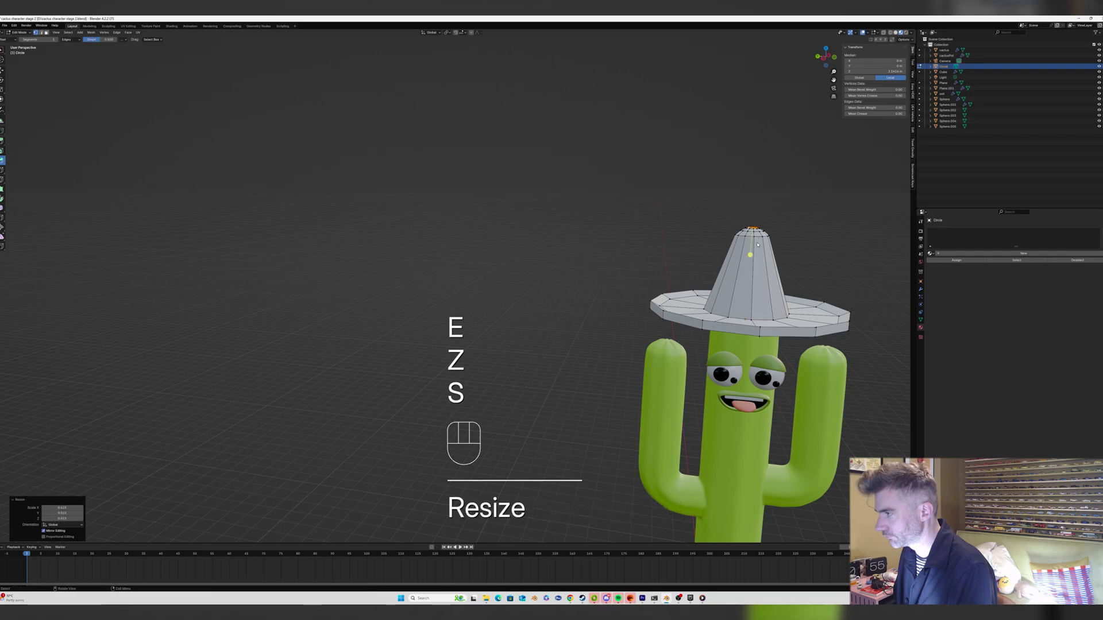
# Fill the opening at the crown's tip with a face and return to Object Mode.
pyautogui.press('Tab')
pyautogui.moveTo(751, 236); pyautogui.dragTo(753, 262, button='middle')
pyautogui.press('Tab')
pyautogui.press('f')
pyautogui.press('Tab')
pyautogui.rightClick(753, 261)
pyautogui.scroll(2, 804, 235)
# Scale the edge loop at the base of the hat's crown slightly inward and return to Object Mode.
pyautogui.press('Tab')
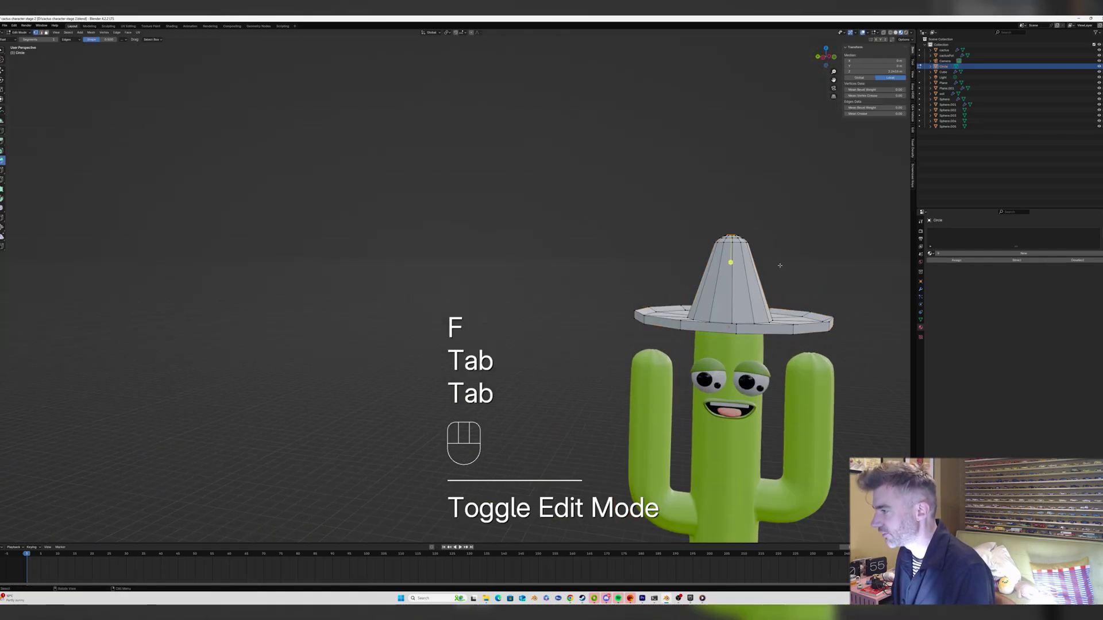
pyautogui.moveTo(743, 309)
pyautogui.mouseDown(button='middle')
pyautogui.moveTo(736, 326)
pyautogui.moveTo(730, 310)
pyautogui.mouseUp(button='middle')
pyautogui.keyDown('alt'); pyautogui.click(708, 318); pyautogui.keyUp('alt')
pyautogui.press('s')
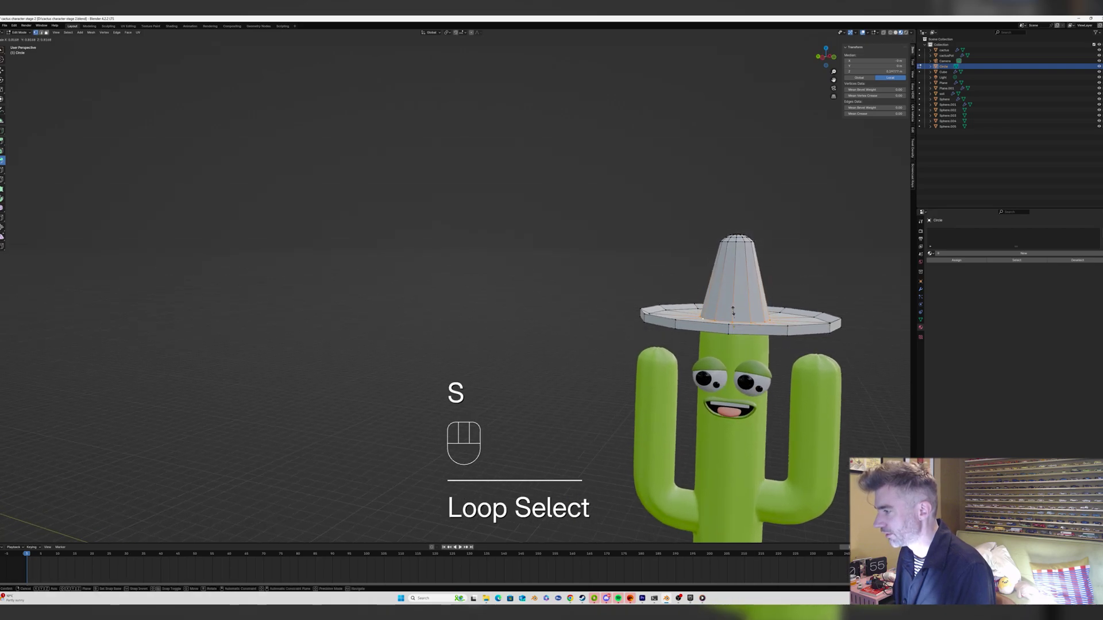
pyautogui.click(732, 311)
pyautogui.moveTo(732, 311); pyautogui.dragTo(737, 286, button='middle')
pyautogui.press('Tab')
pyautogui.scroll(-6, 737, 286)
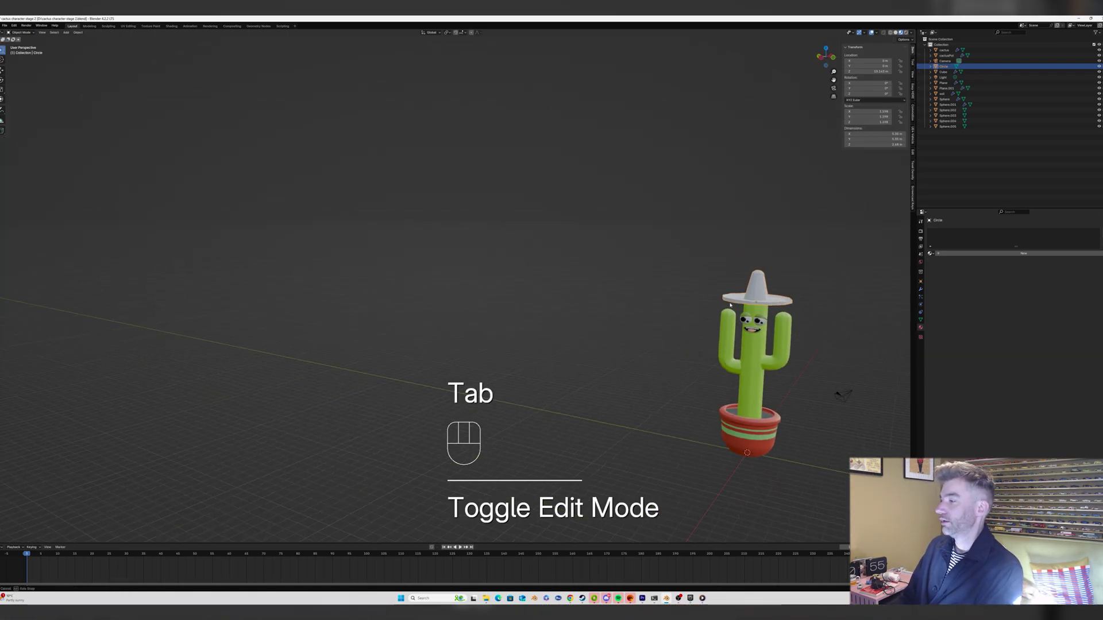
pyautogui.scroll(2, 733, 309)
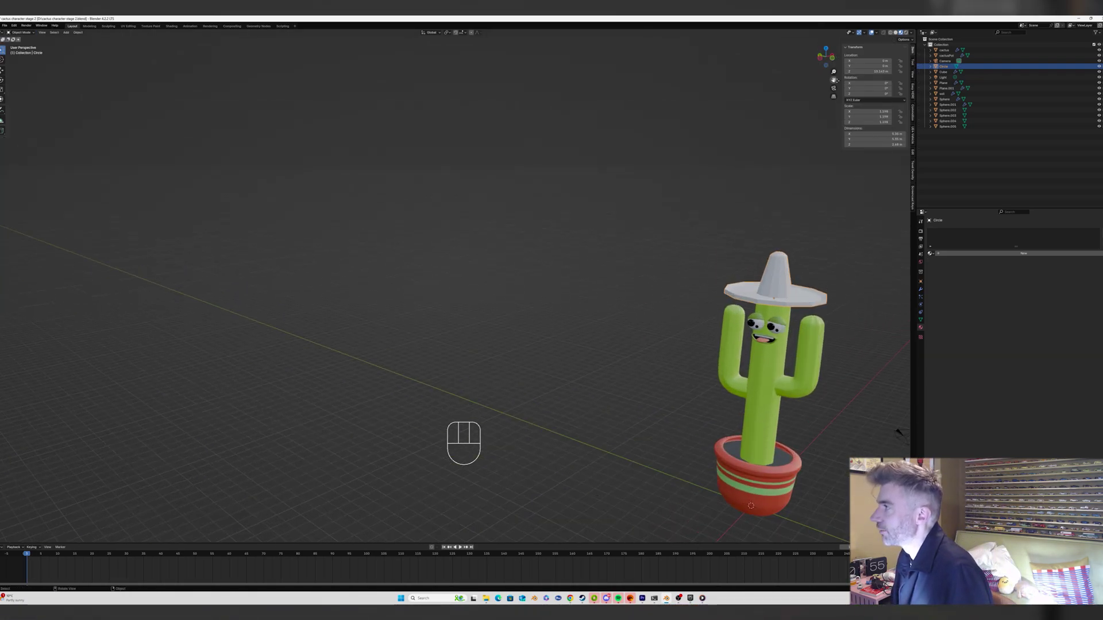
# Add a Subdivision Surface modifier to the hat and raise its viewport level by one.
pyautogui.moveTo(835, 80); pyautogui.dragTo(611, 1)
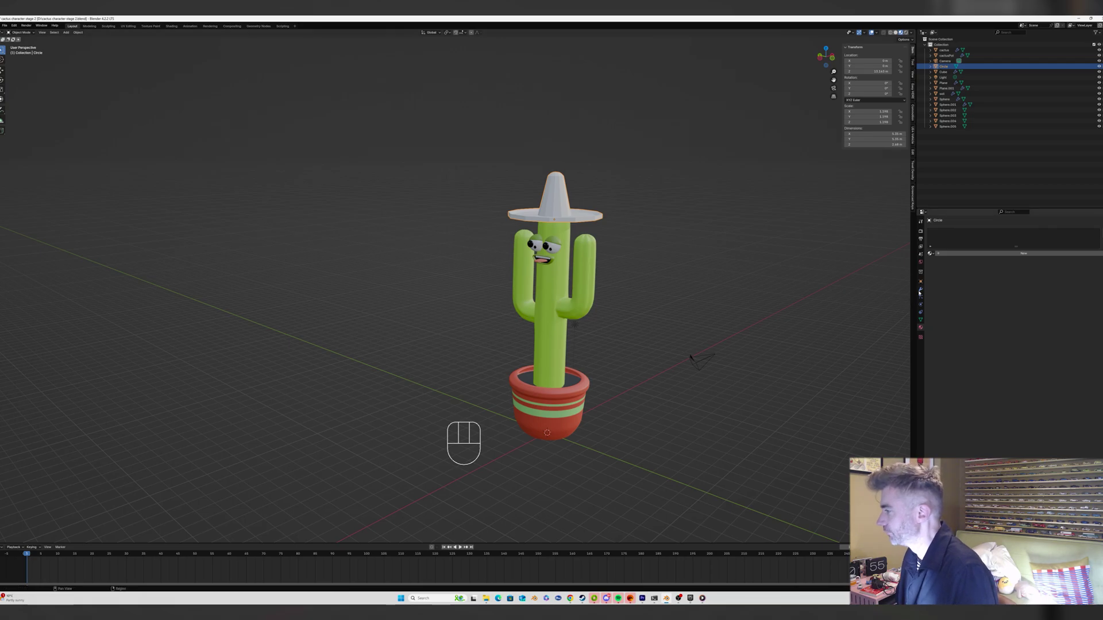
pyautogui.click(920, 290)
pyautogui.click(974, 231)
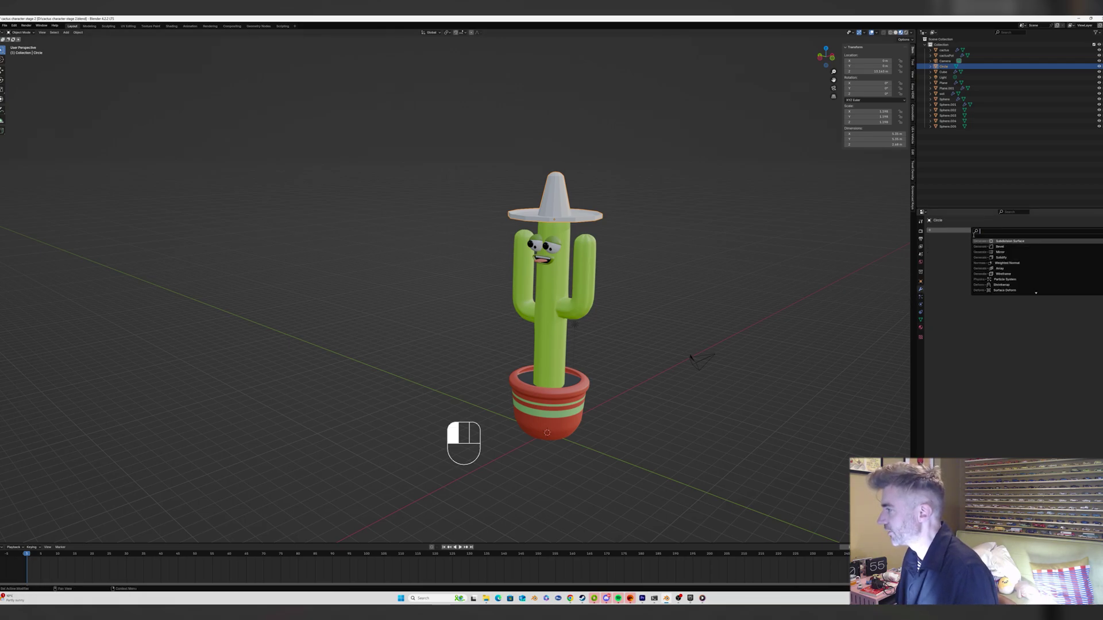
pyautogui.click(1003, 242)
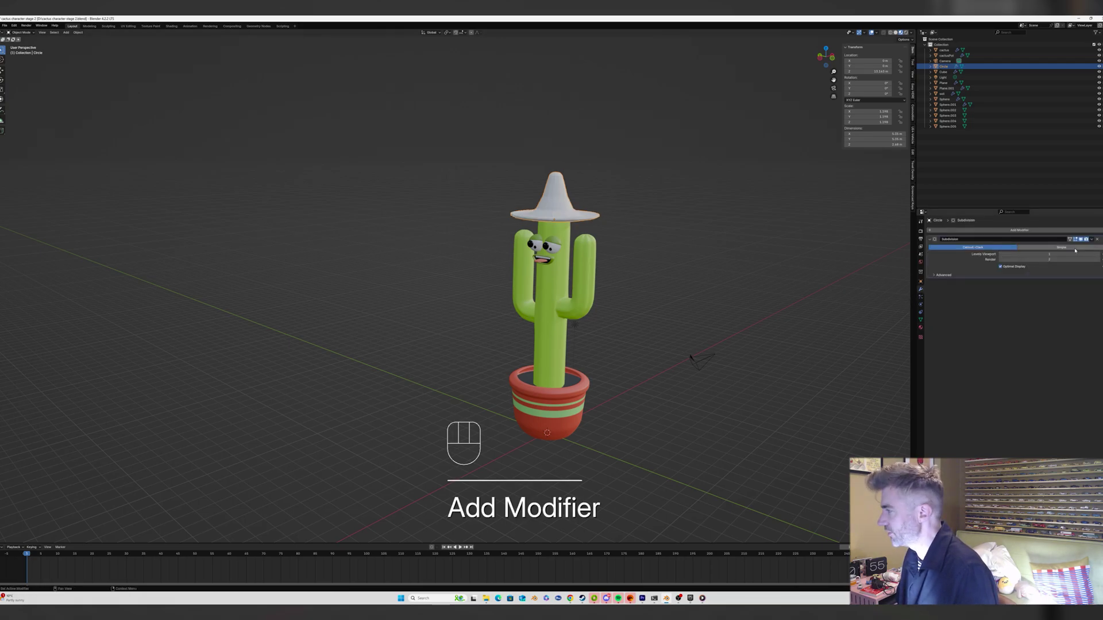
pyautogui.click(1098, 254)
pyautogui.moveTo(570, 175); pyautogui.dragTo(496, 178, button='middle')
pyautogui.scroll(4, 568, 195)
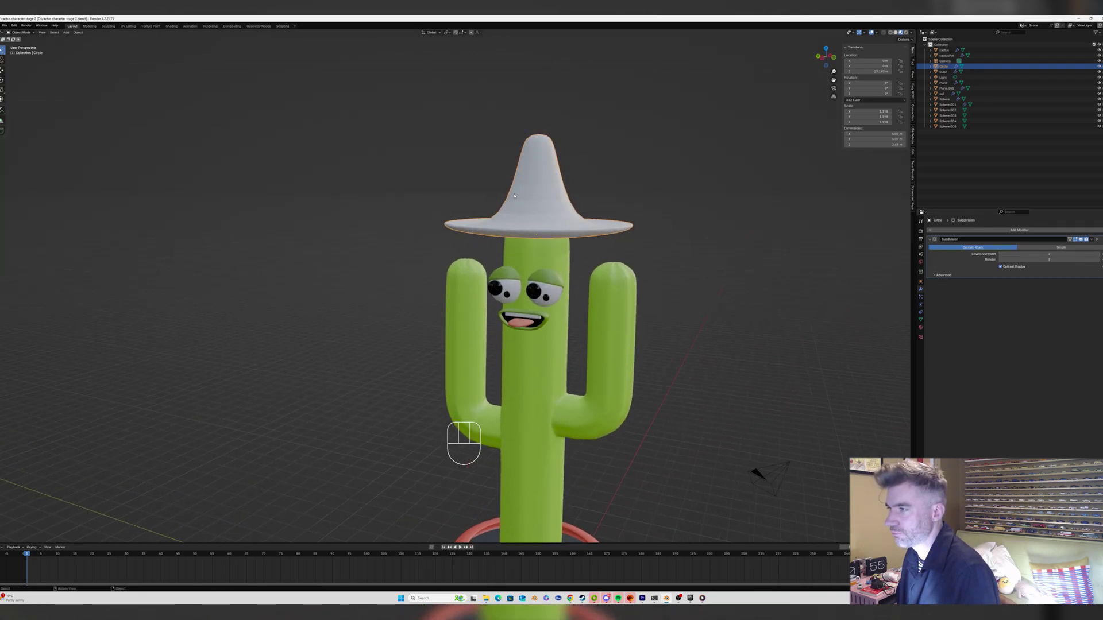
# In Edit Mode, cut an edge loop around the crown and slide it down to where it meets the brim.
pyautogui.press('Tab')
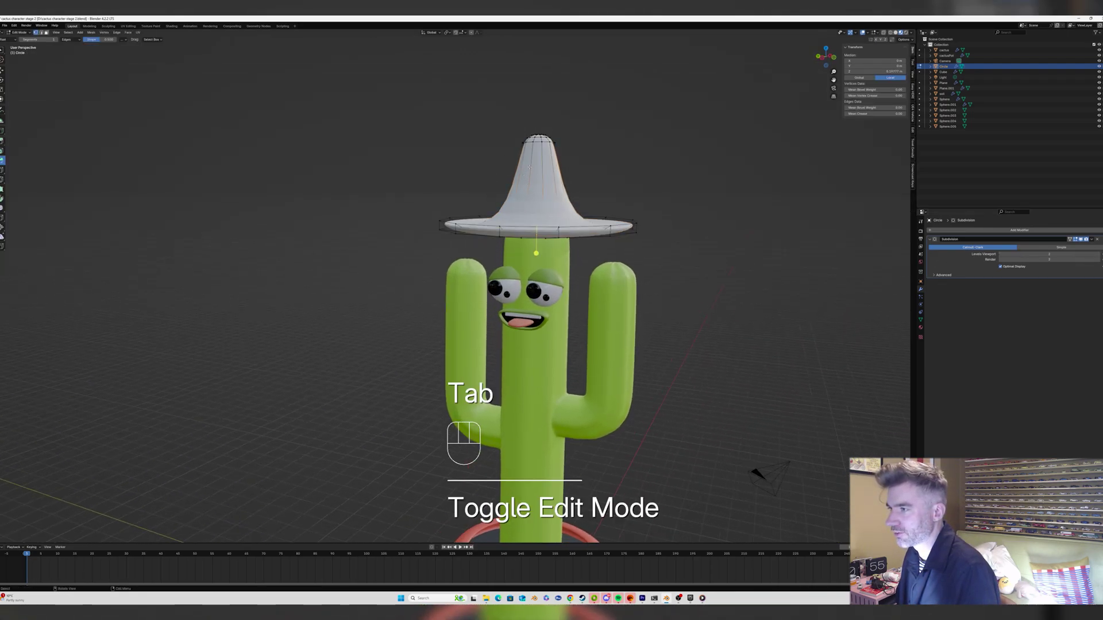
pyautogui.hotkey('ctrl', 'r')
pyautogui.click(527, 175)
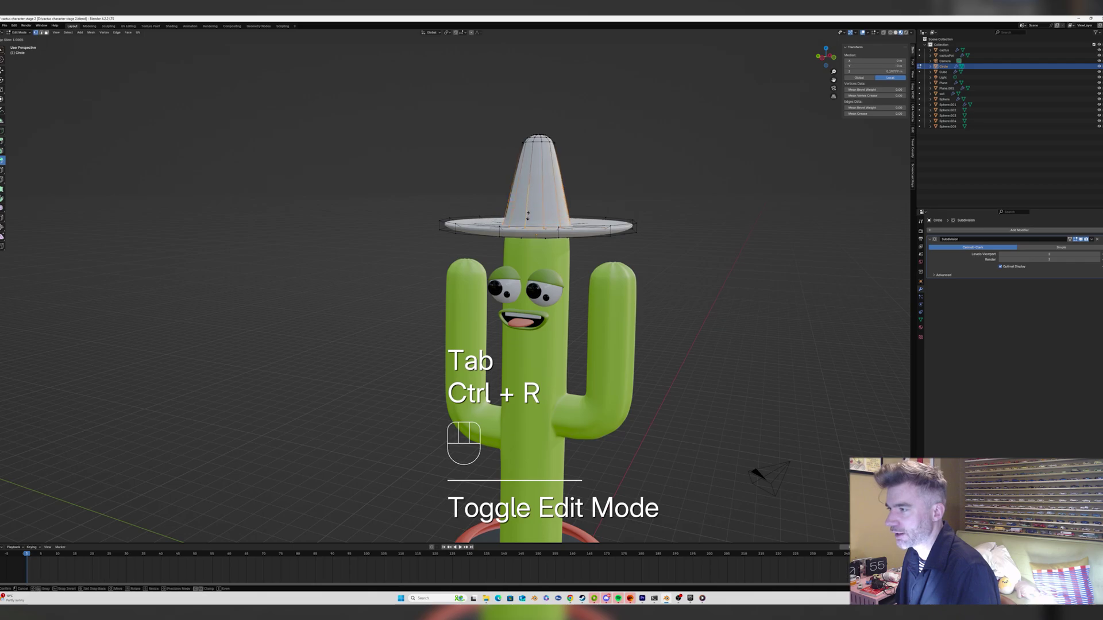
pyautogui.click(528, 206)
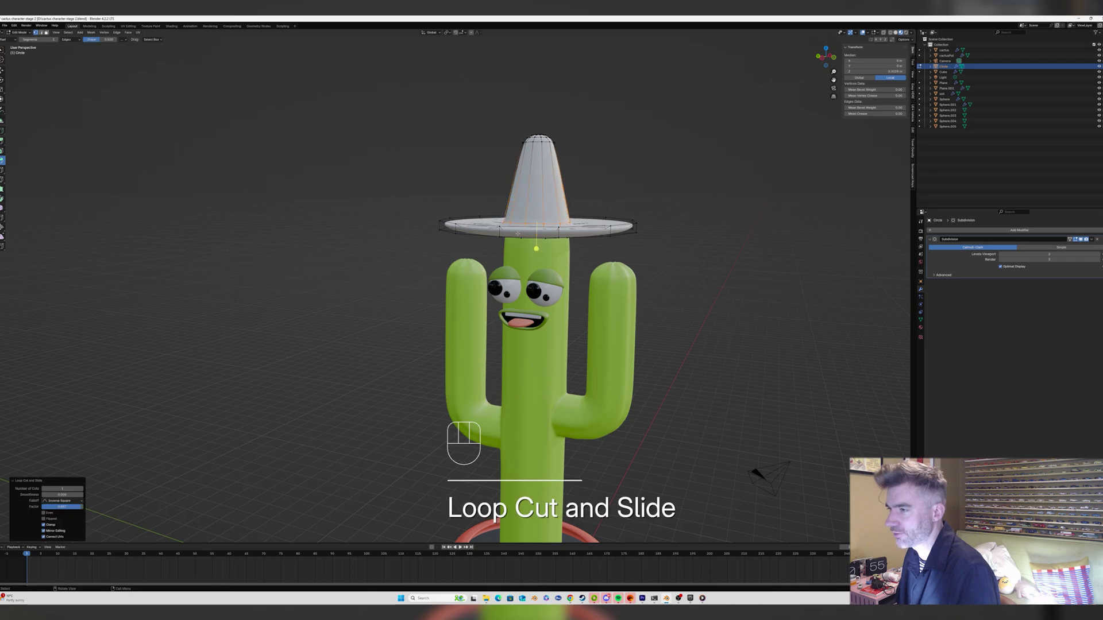
# Cut two supporting edge loops around the brim's outer side, sliding one to the upper edge and one to the lower edge.
pyautogui.scroll(3, 528, 206)
pyautogui.hotkey('ctrl', 'r')
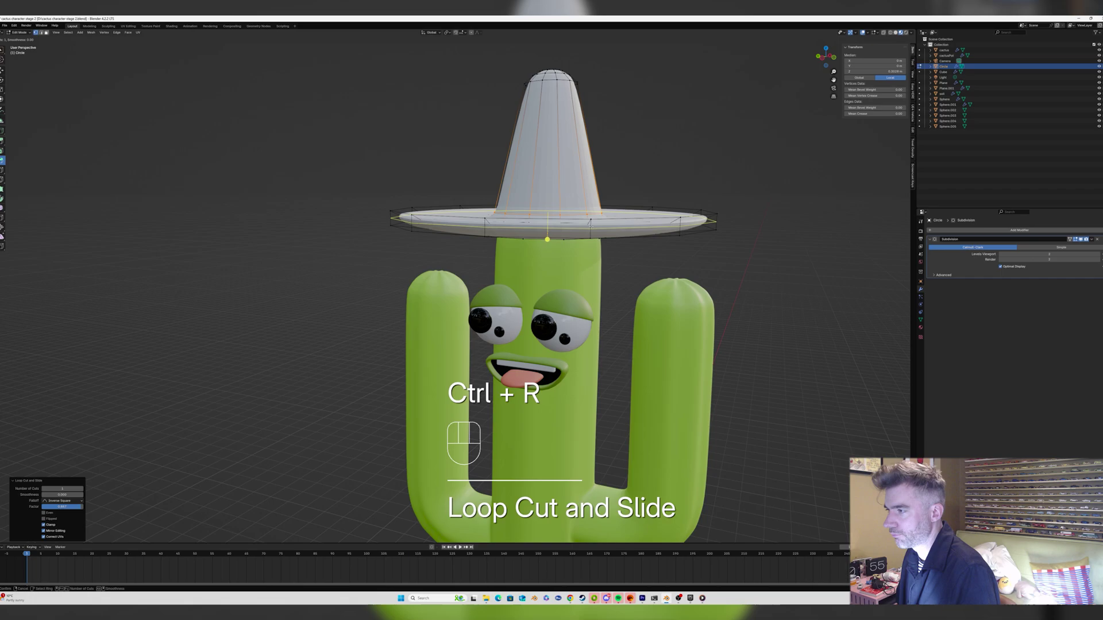
pyautogui.click(572, 223)
pyautogui.click(590, 219)
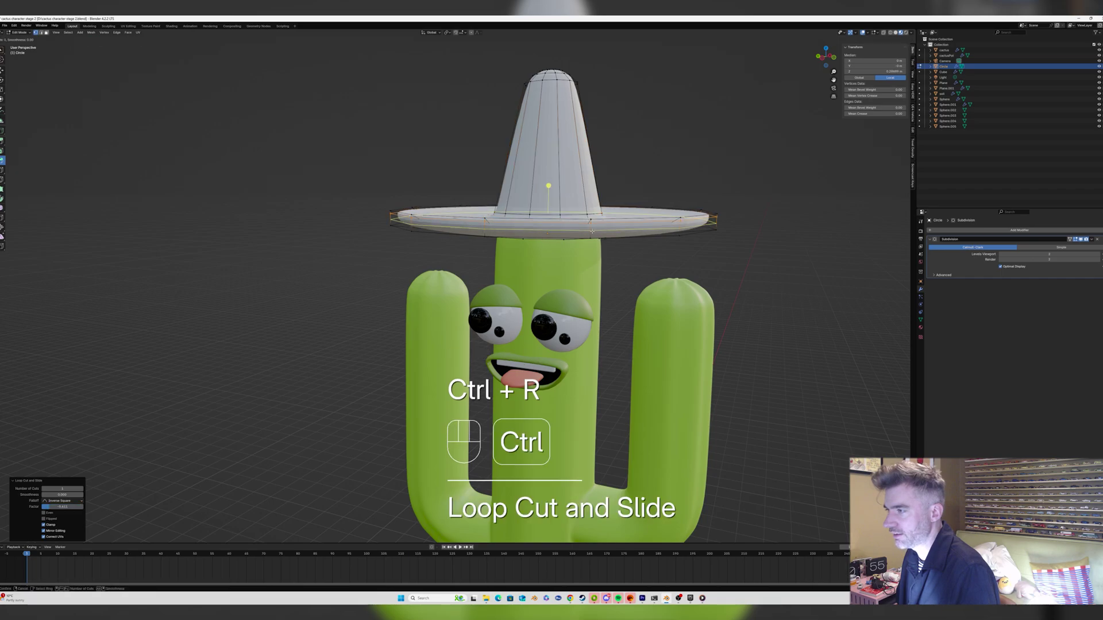
pyautogui.hotkey('ctrl', 'r')
pyautogui.click(590, 227)
pyautogui.click(592, 231)
pyautogui.moveTo(591, 232)
pyautogui.mouseDown(button='middle')
pyautogui.moveTo(596, 246)
pyautogui.moveTo(604, 235)
pyautogui.mouseUp(button='middle')
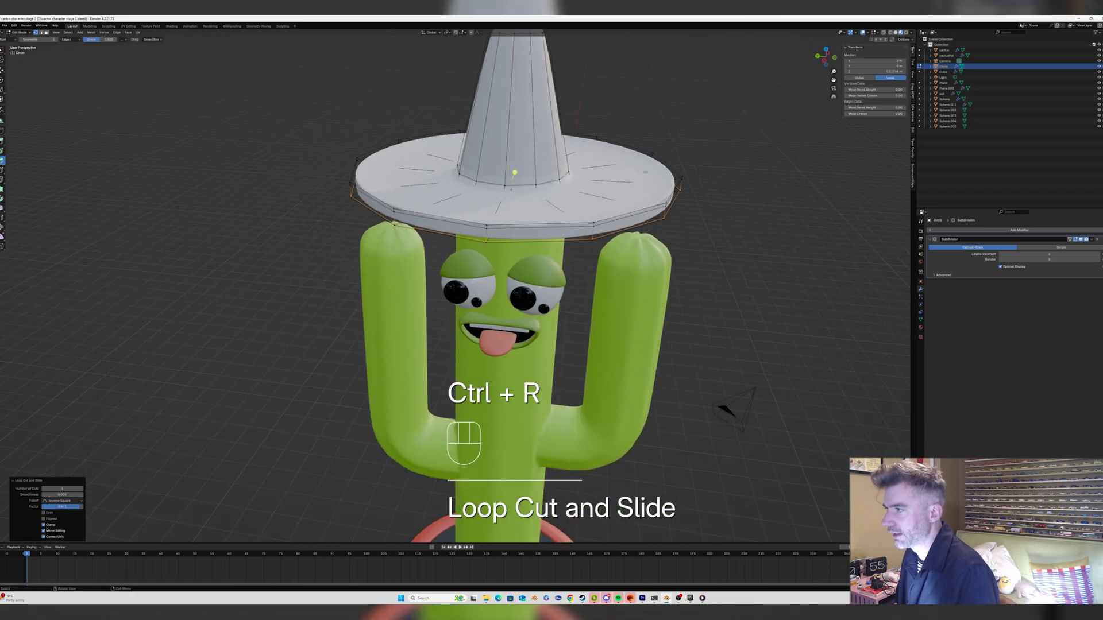
# Cut an edge loop on the brim's upper surface and slide it close to the outer rim.
pyautogui.hotkey('ctrl', 'r')
pyautogui.click(648, 155)
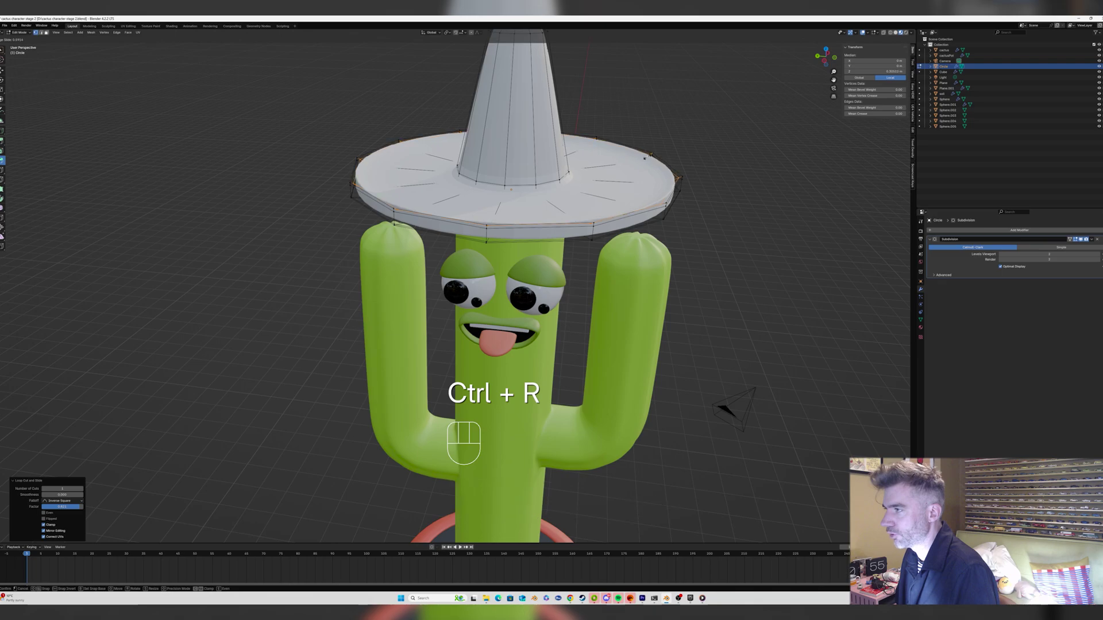
pyautogui.click(644, 158)
# Cut supporting edge loops on the brim's underside near the inner opening and the outer rim, and return to Object Mode.
pyautogui.moveTo(644, 158); pyautogui.dragTo(588, 187, button='middle')
pyautogui.hotkey('ctrl', 'r')
pyautogui.click(587, 196)
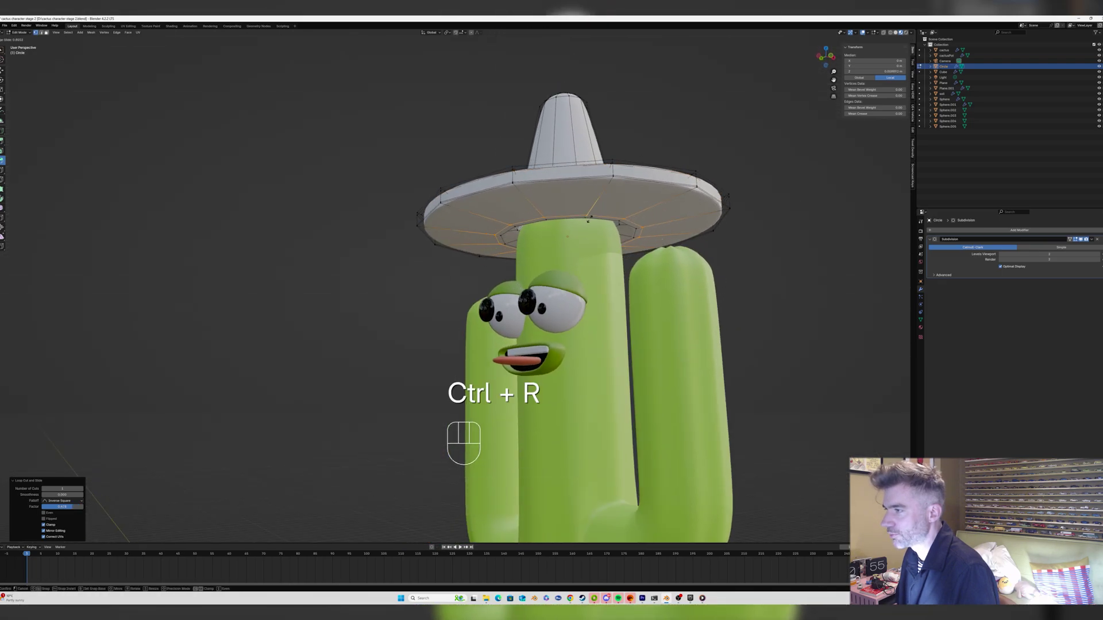
pyautogui.click(589, 218)
pyautogui.hotkey('ctrl', 'r')
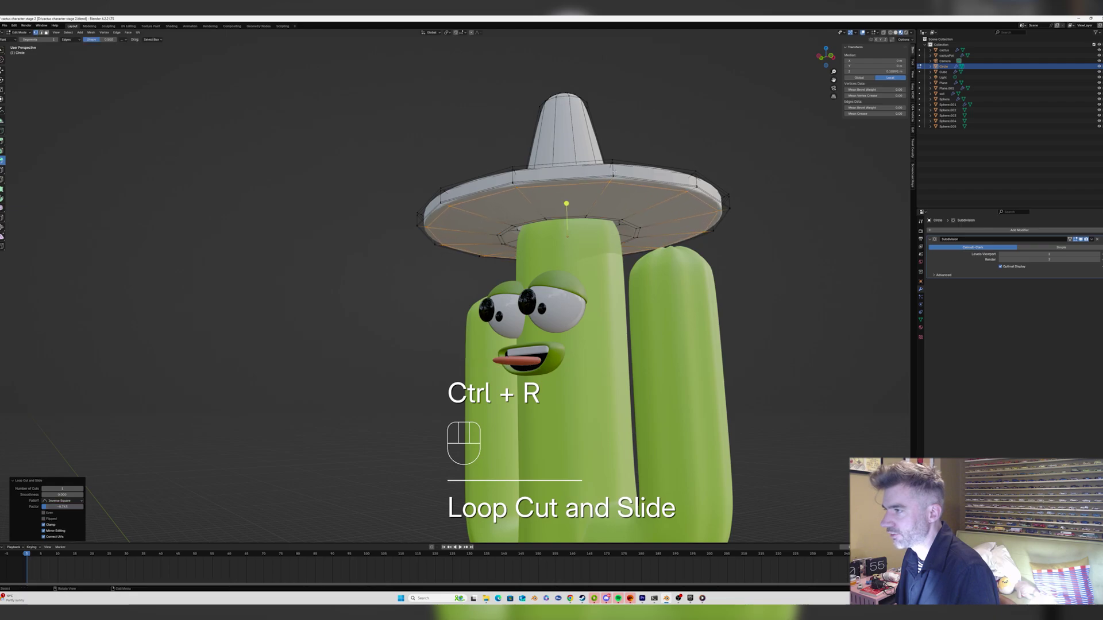
pyautogui.press('Tab')
pyautogui.moveTo(589, 218); pyautogui.dragTo(627, 187, button='middle')
pyautogui.scroll(-6, 602, 214)
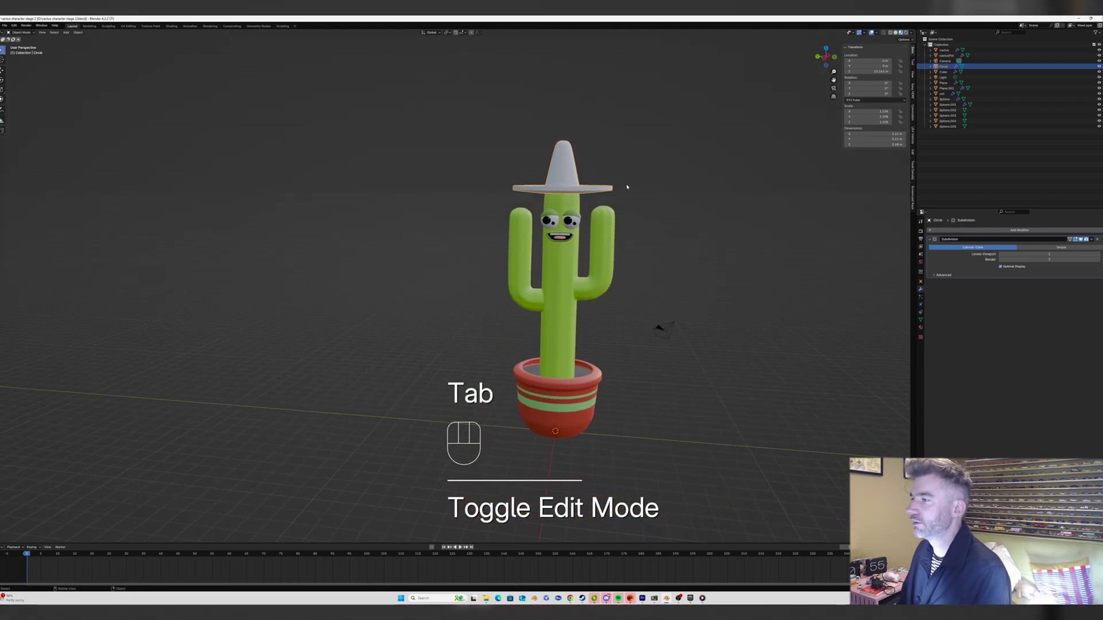
# Lower the hat along Z so that it sits on the cactus's head.
pyautogui.scroll(4, 582, 184)
pyautogui.click(572, 182)
pyautogui.press('g')
pyautogui.press('y')
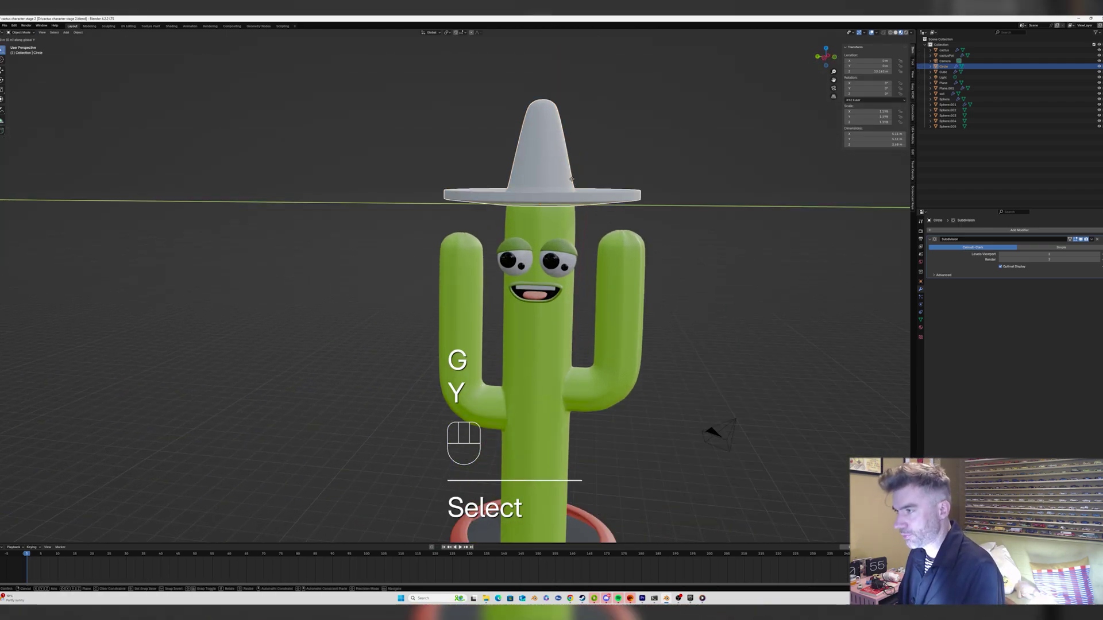
pyautogui.press('x')
pyautogui.press('z')
pyautogui.click(573, 190)
# Tilt the hat sideways about the X axis and enlarge it uniformly.
pyautogui.press('r')
pyautogui.press('y')
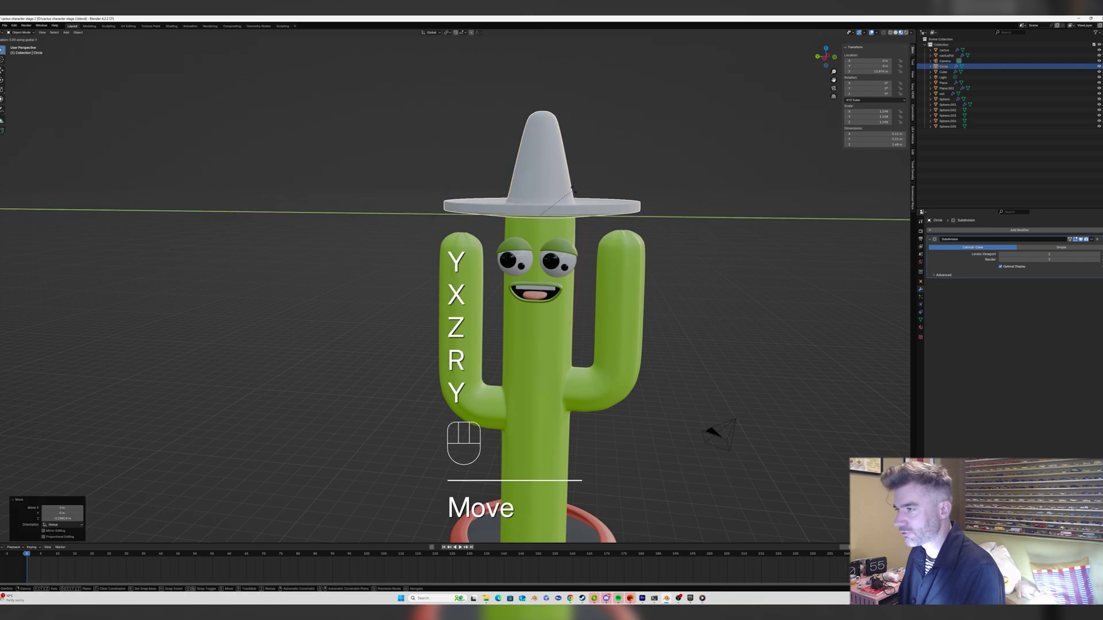
pyautogui.press('x')
pyautogui.click(569, 183)
pyautogui.moveTo(569, 184); pyautogui.dragTo(604, 201, button='middle')
pyautogui.scroll(-3, 598, 204)
pyautogui.scroll(2, 620, 243)
pyautogui.press('s')
pyautogui.click(579, 182)
# Raise the tilted hat along Z and fine-tune its height on the cactus's head.
pyautogui.press('g')
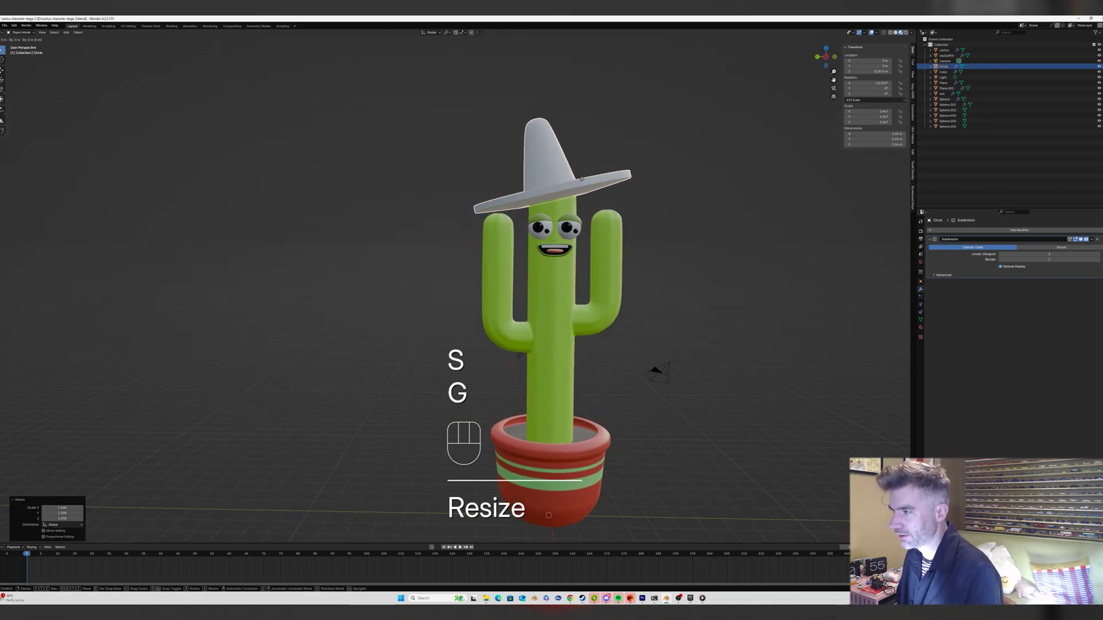
pyautogui.press('y')
pyautogui.press('x')
pyautogui.press('z')
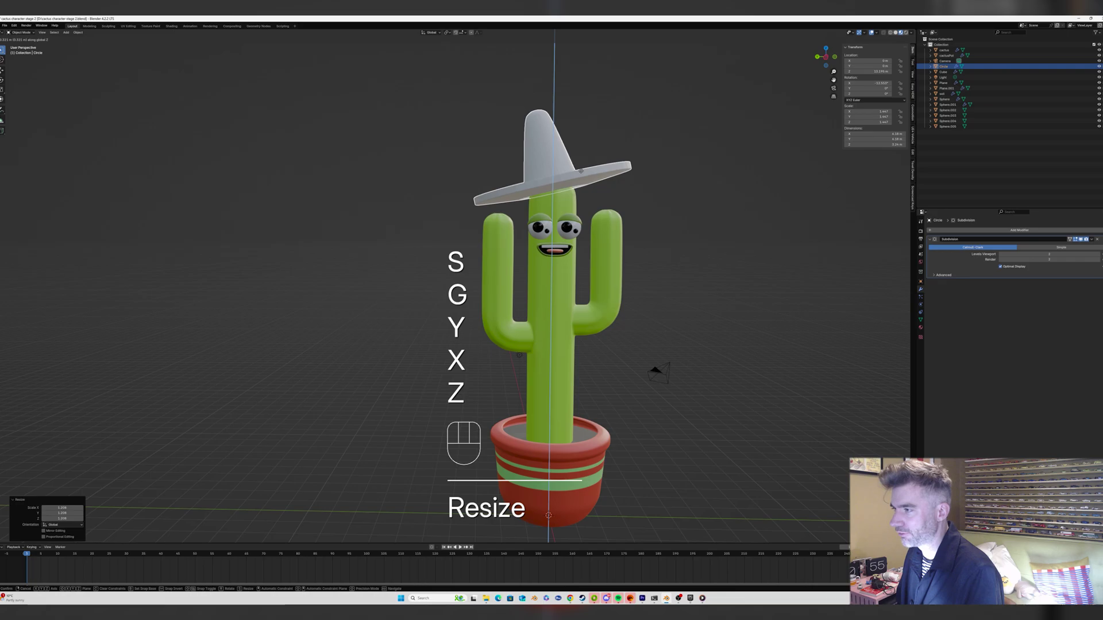
pyautogui.click(581, 170)
pyautogui.moveTo(655, 213); pyautogui.dragTo(673, 226, button='middle')
pyautogui.press('g')
pyautogui.press('z')
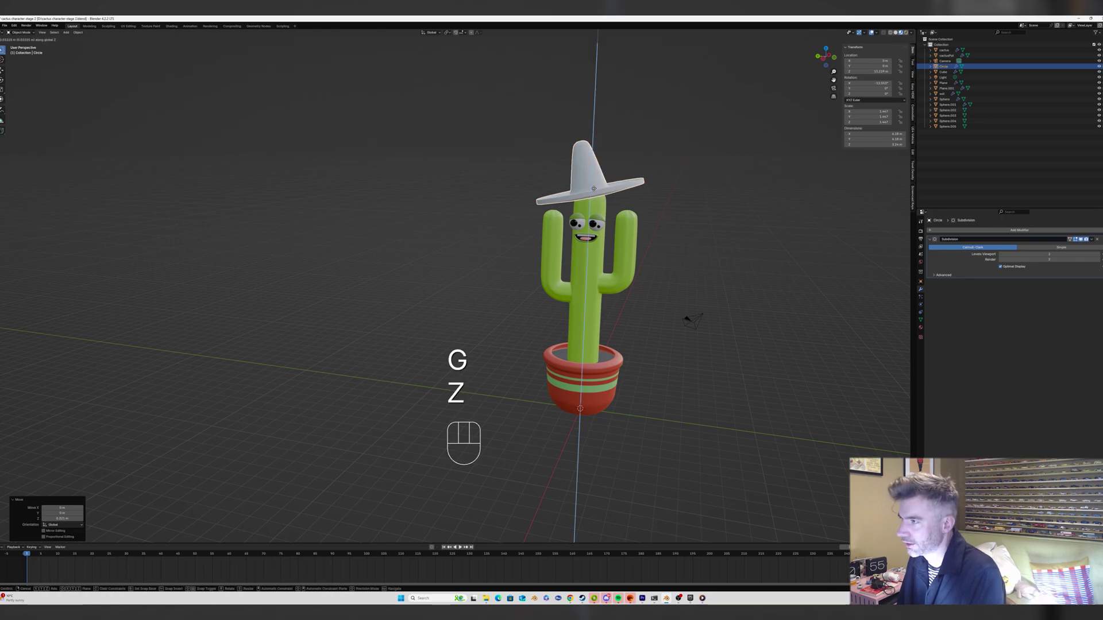
pyautogui.click(594, 190)
# Give the hat a new material with a light orange-brown base colour and shade the hat smooth.
pyautogui.click(920, 327)
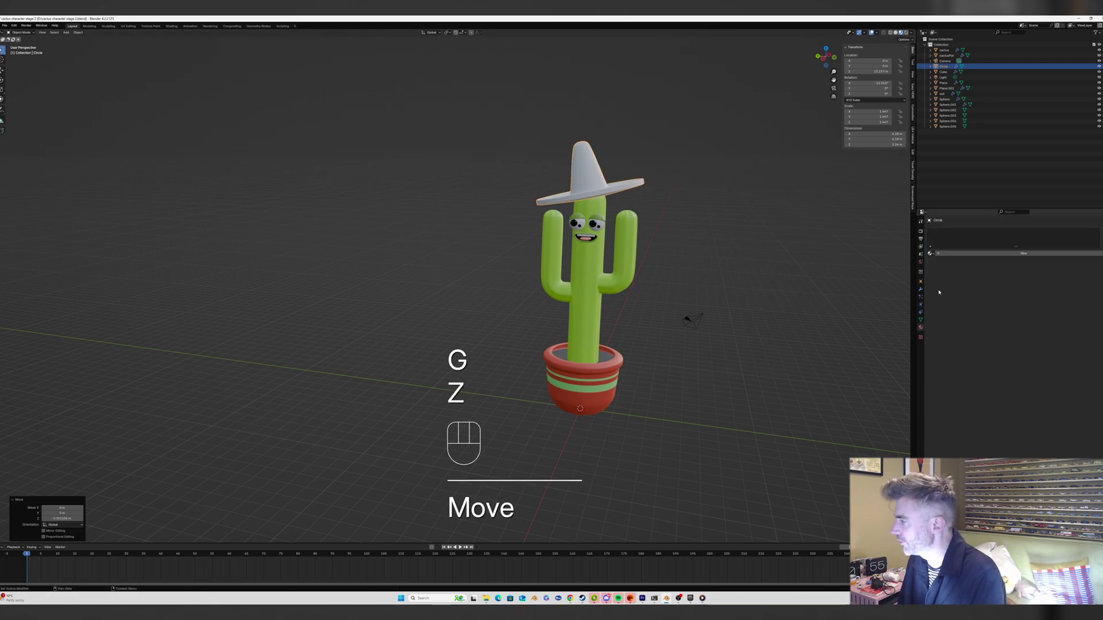
pyautogui.click(964, 255)
pyautogui.rightClick(581, 172)
pyautogui.click(580, 180)
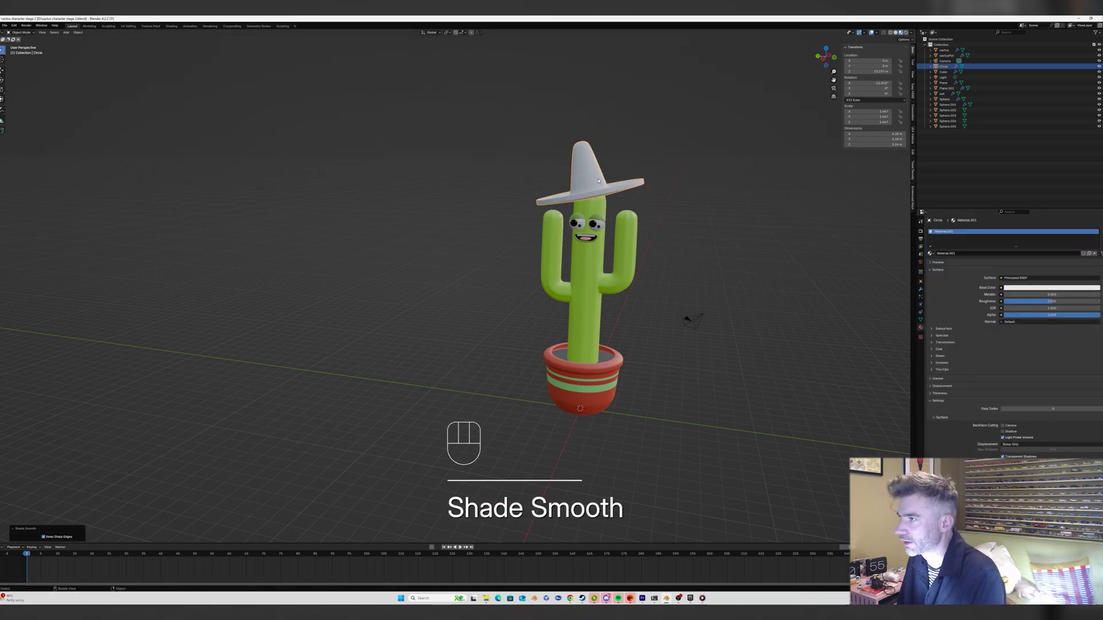
pyautogui.click(1026, 288)
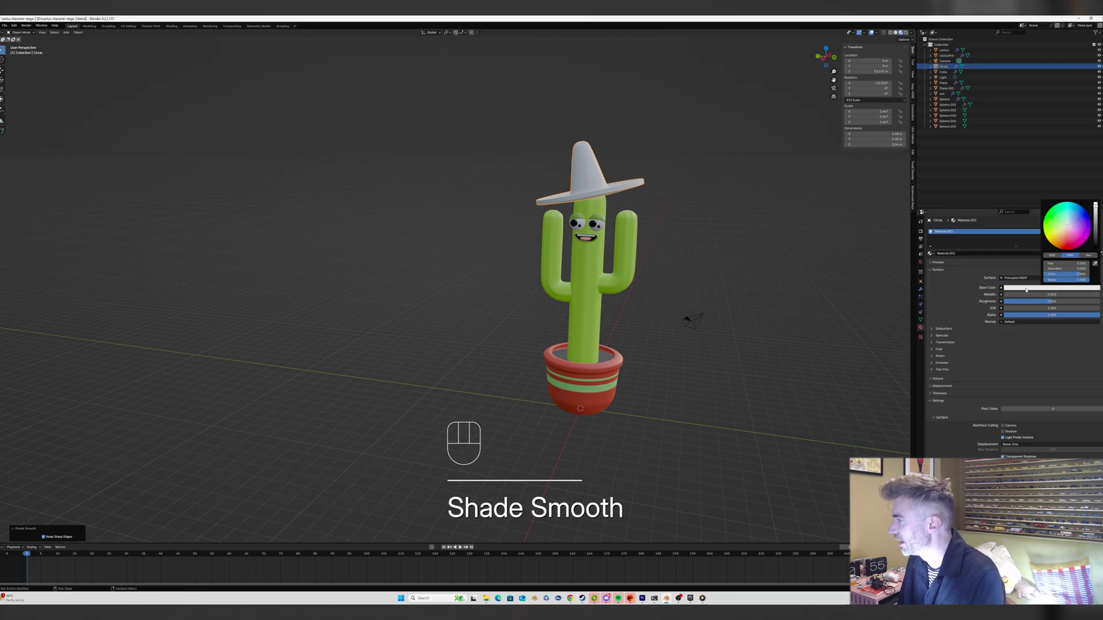
pyautogui.moveTo(1069, 242)
pyautogui.mouseDown()
pyautogui.moveTo(1087, 236)
pyautogui.moveTo(1055, 239)
pyautogui.mouseUp()
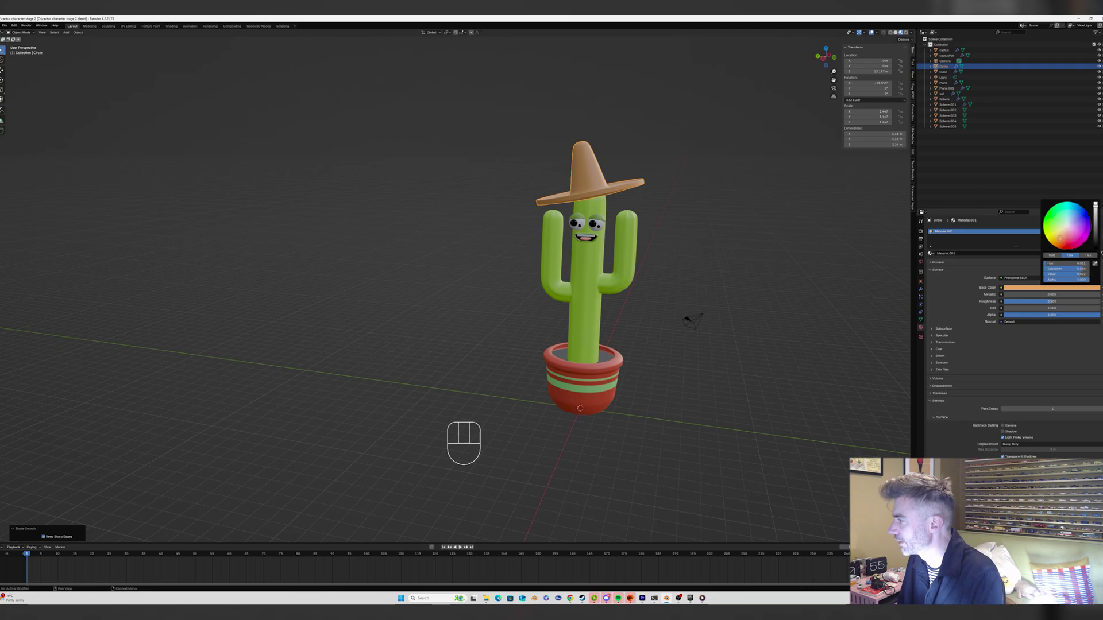
# Rename the hat's material to hatColour1.
pyautogui.click(948, 253)
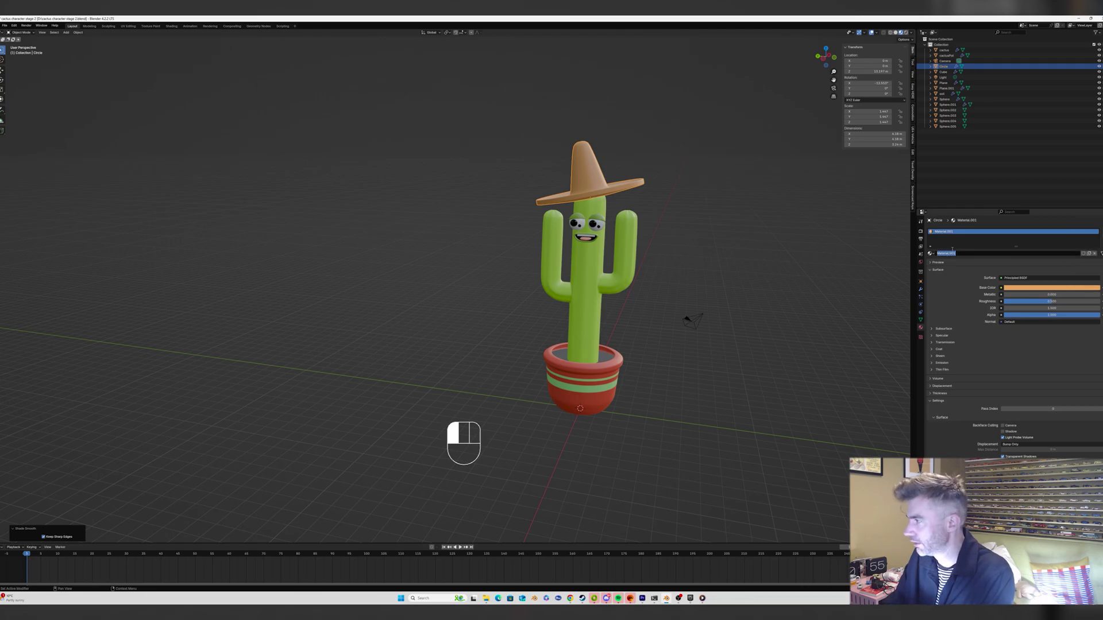
pyautogui.write('hatColou')
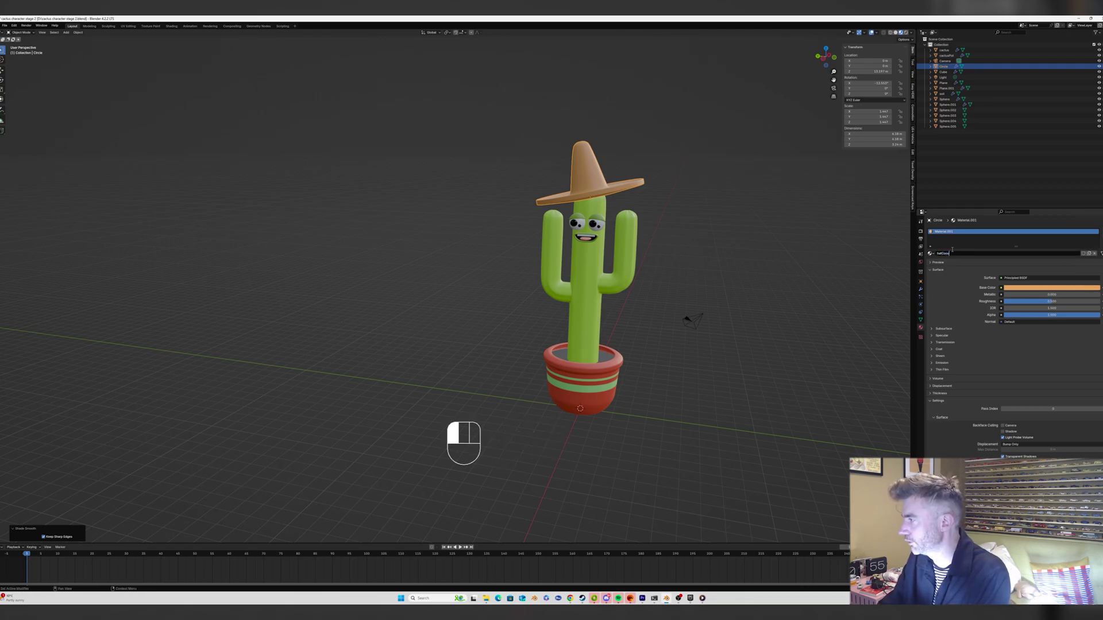
pyautogui.press('BackSpace')
pyautogui.press('BackSpace')
pyautogui.write('lour')
# In Edit Mode, cut edge loops around the hat's crown at mid-height, near the tip and near the base.
pyautogui.scroll(2, 592, 161)
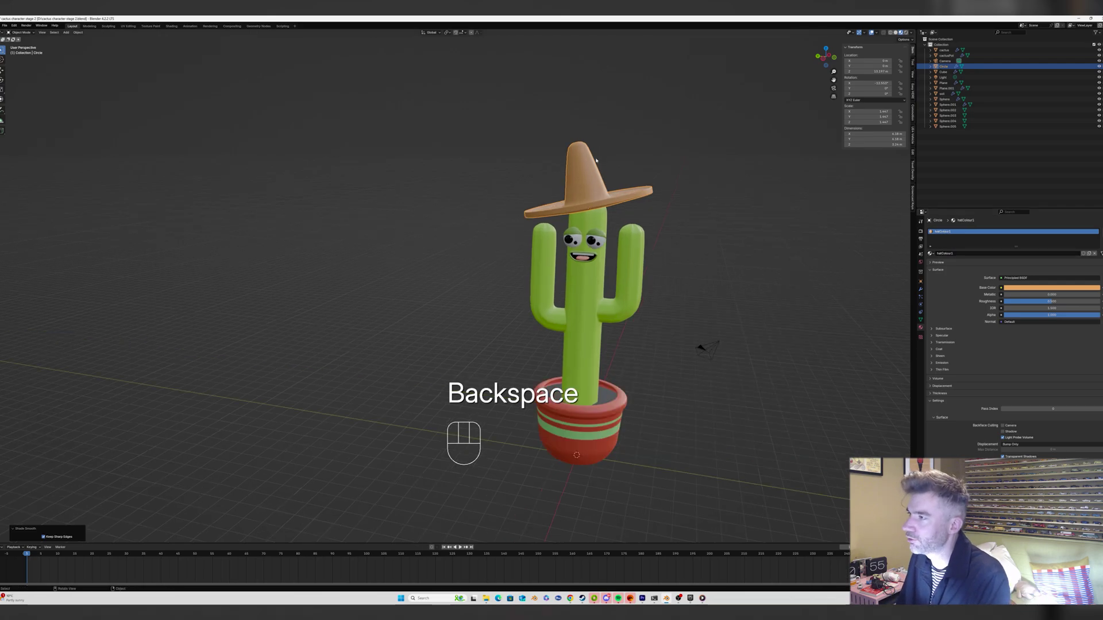
pyautogui.press('Tab')
pyautogui.hotkey('ctrl', 'r')
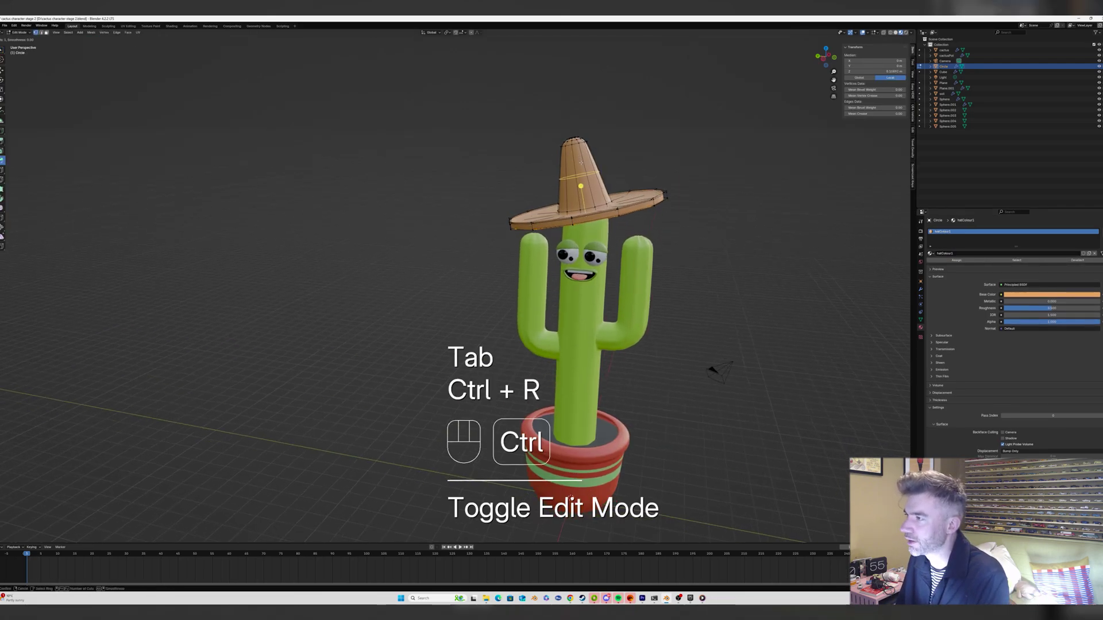
pyautogui.click(574, 156)
pyautogui.hotkey('ctrl', 'r')
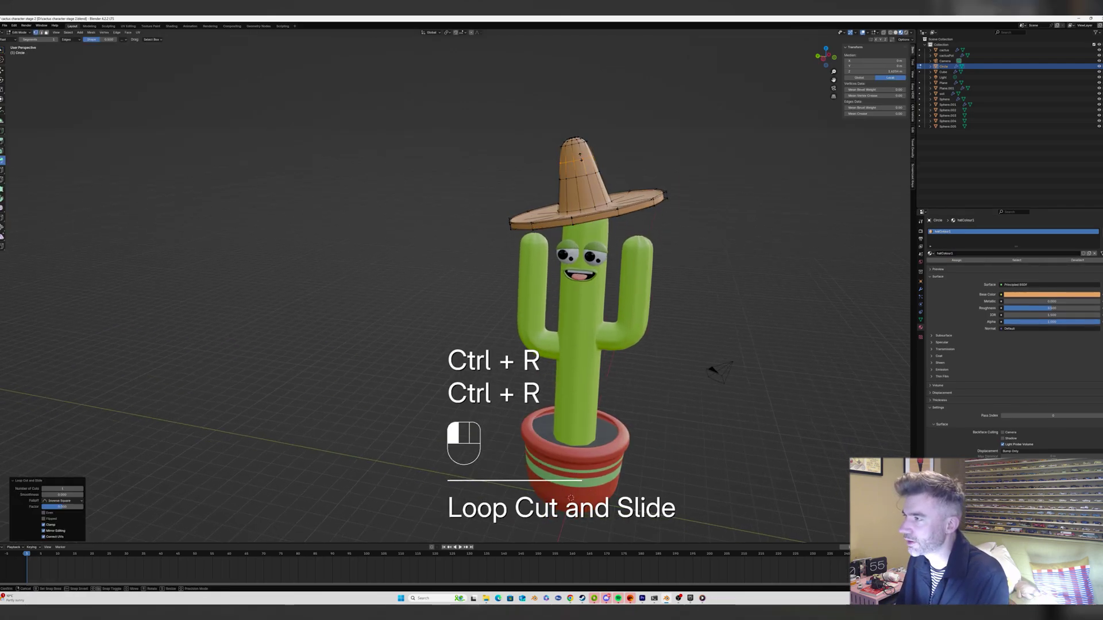
pyautogui.click(590, 195)
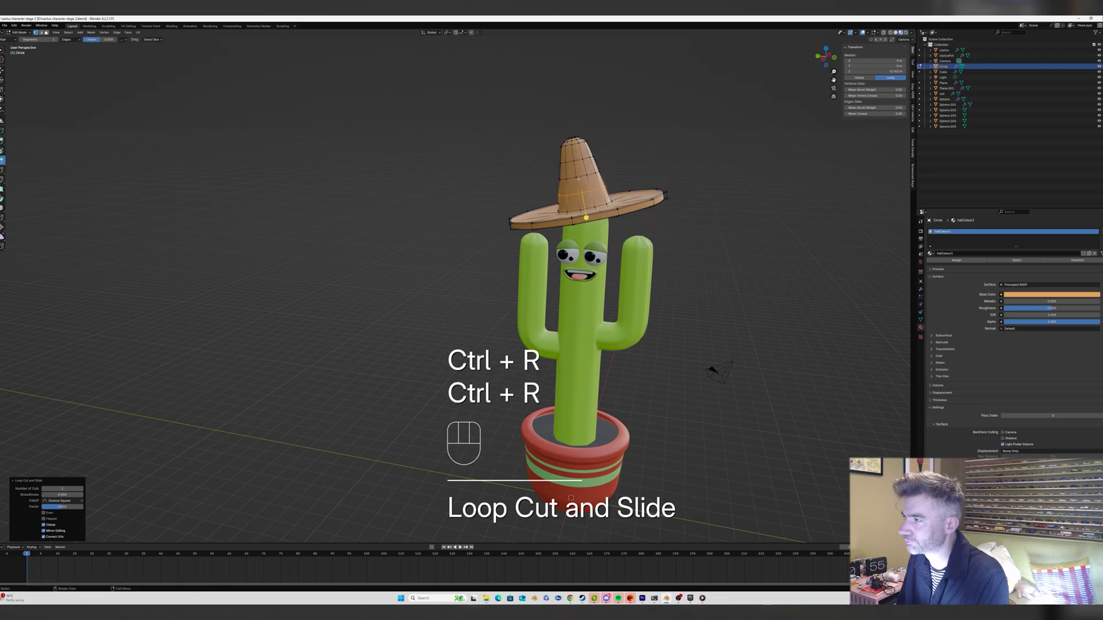
# Select the three edge loops around the hat's crown in edge select mode.
pyautogui.keyDown('alt'); pyautogui.keyDown('shift'); pyautogui.click(584, 176); pyautogui.keyUp('shift'); pyautogui.keyUp('alt')
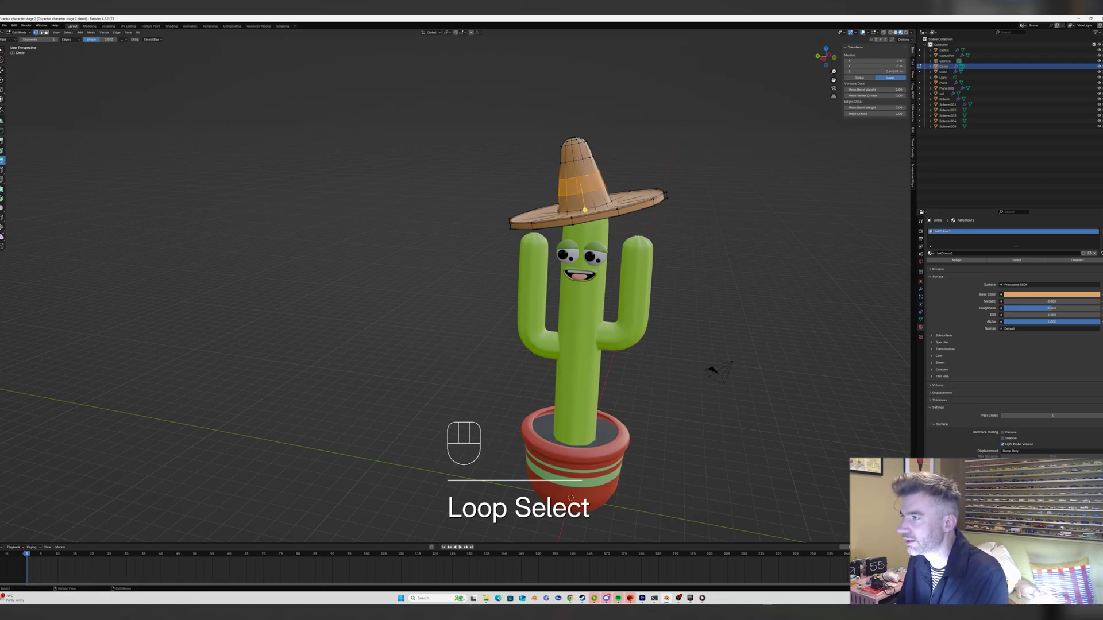
pyautogui.press('2')
pyautogui.keyDown('alt'); pyautogui.click(586, 191); pyautogui.keyUp('alt')
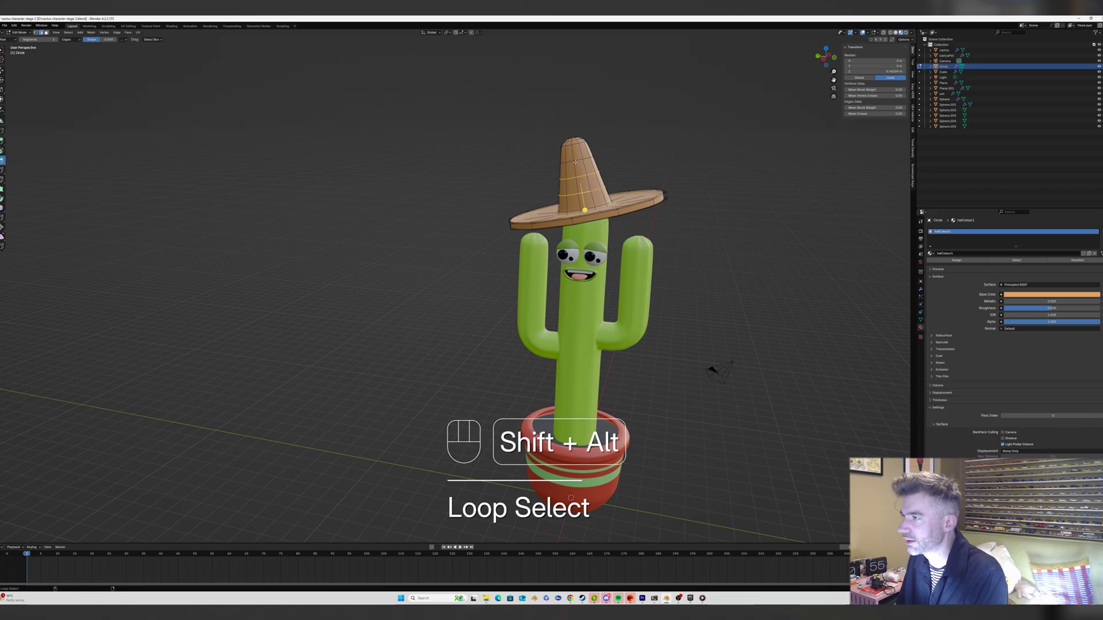
pyautogui.hotkey('ctrl', 'z')
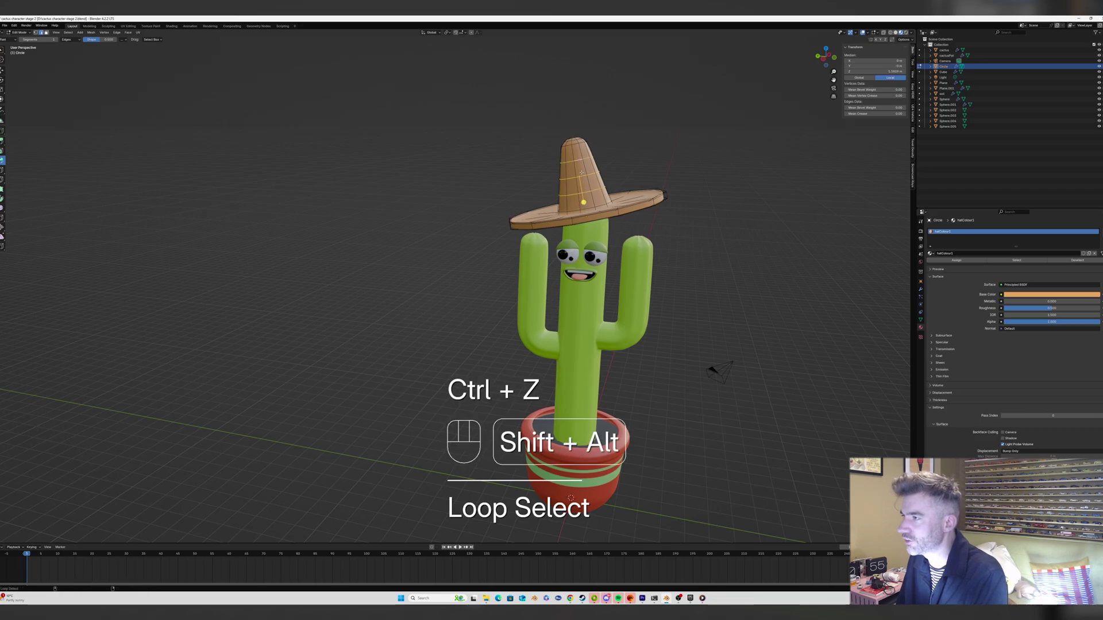
pyautogui.hotkey('ctrl', 'b')
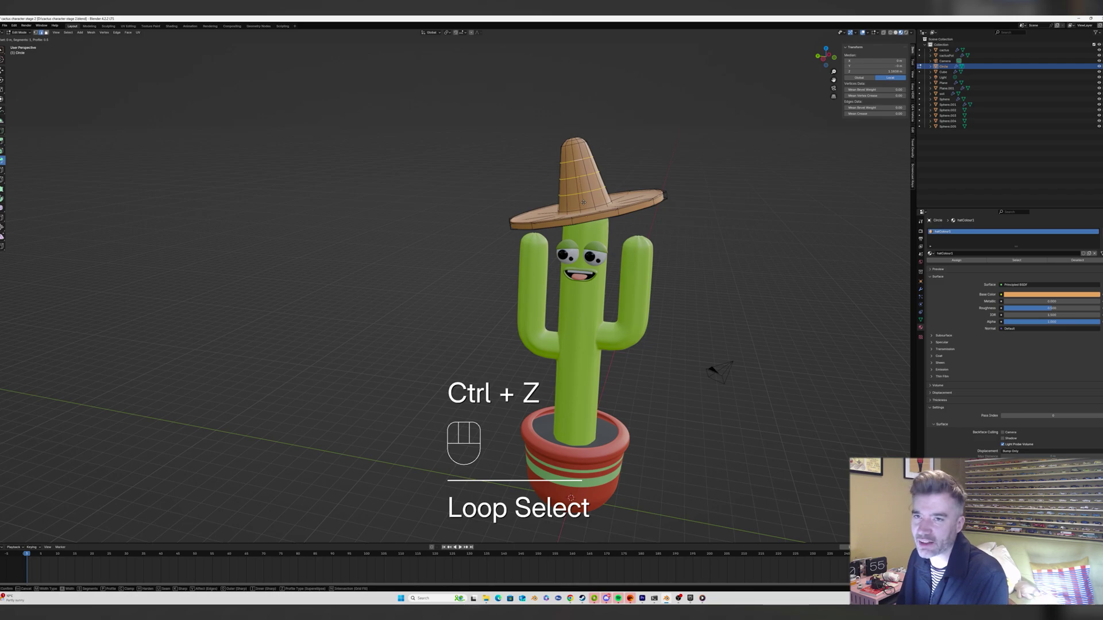
pyautogui.click(298, 162)
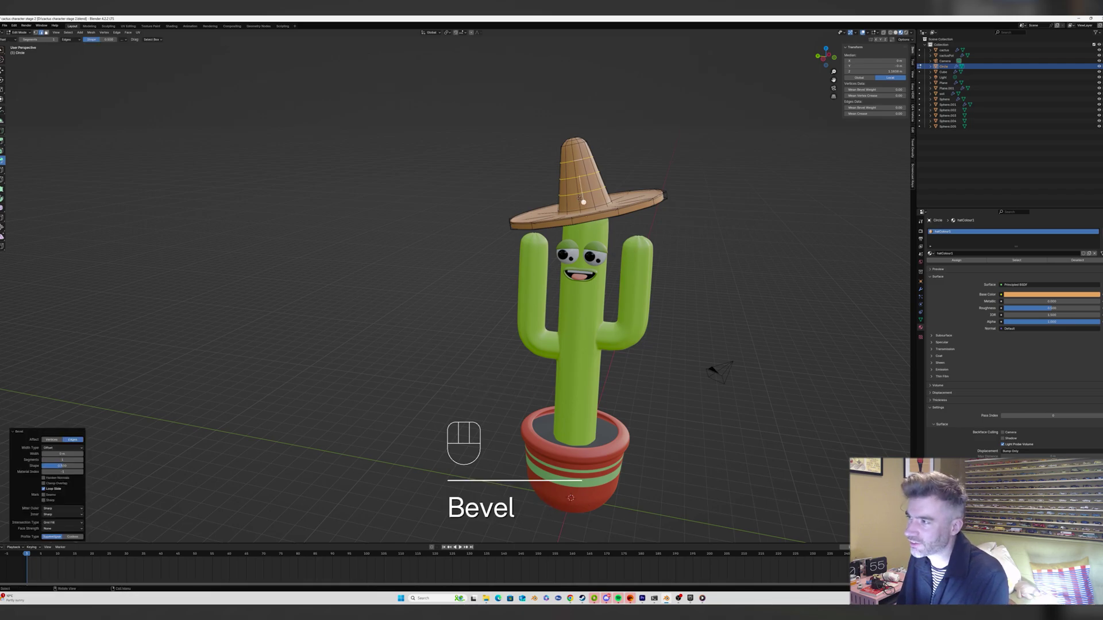
pyautogui.hotkey('ctrl', 'z')
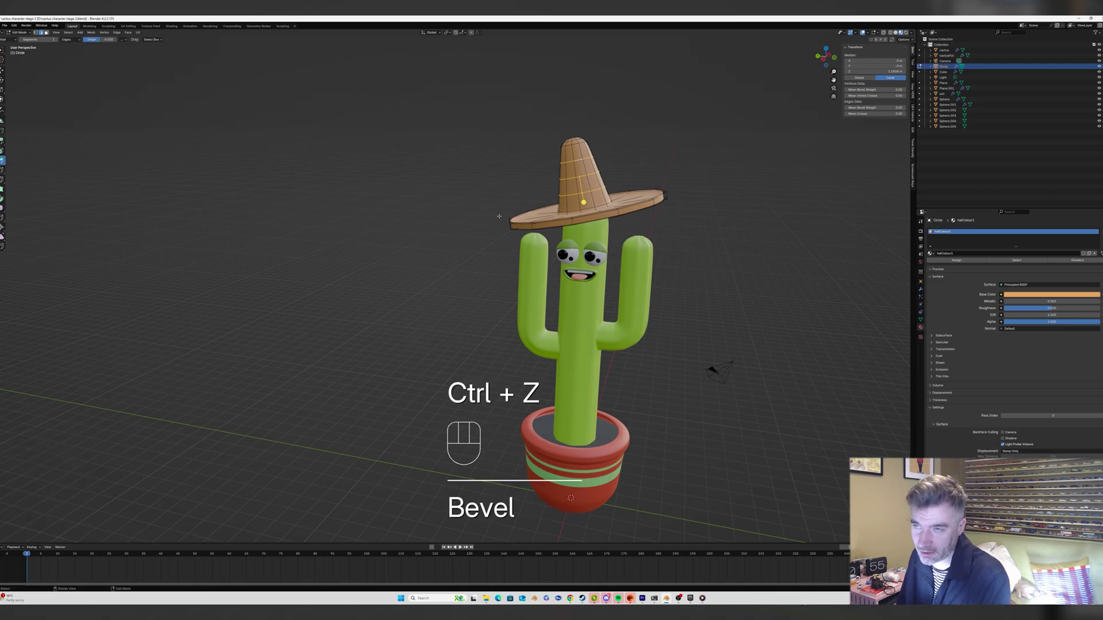
# Bevel the three selected edge loops into narrow bands around the hat's crown.
pyautogui.hotkey('ctrl', 'b')
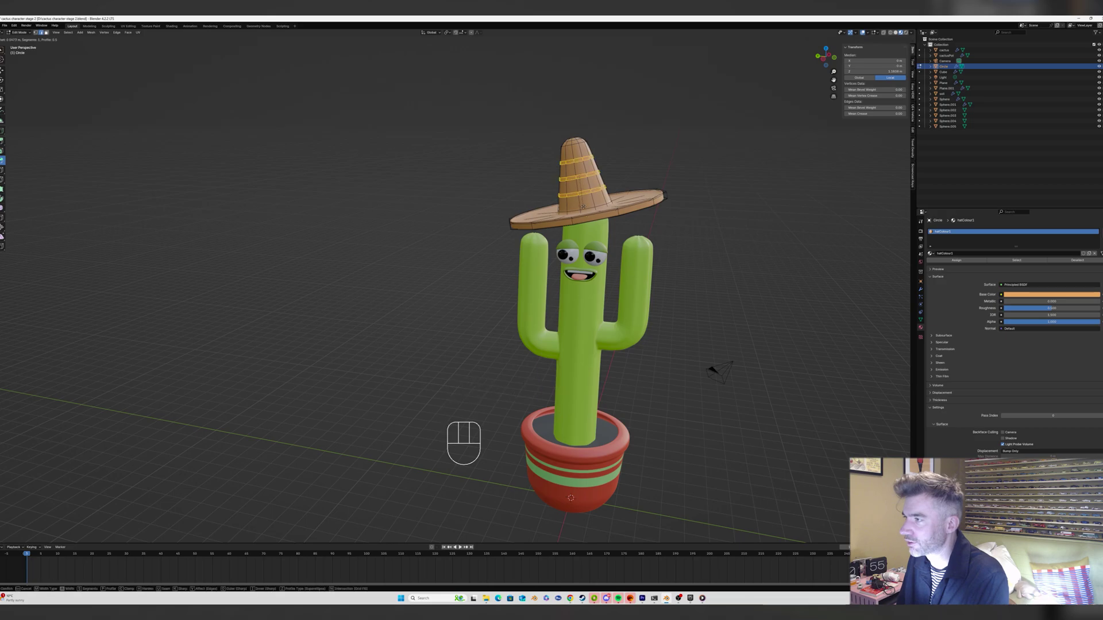
pyautogui.click(583, 205)
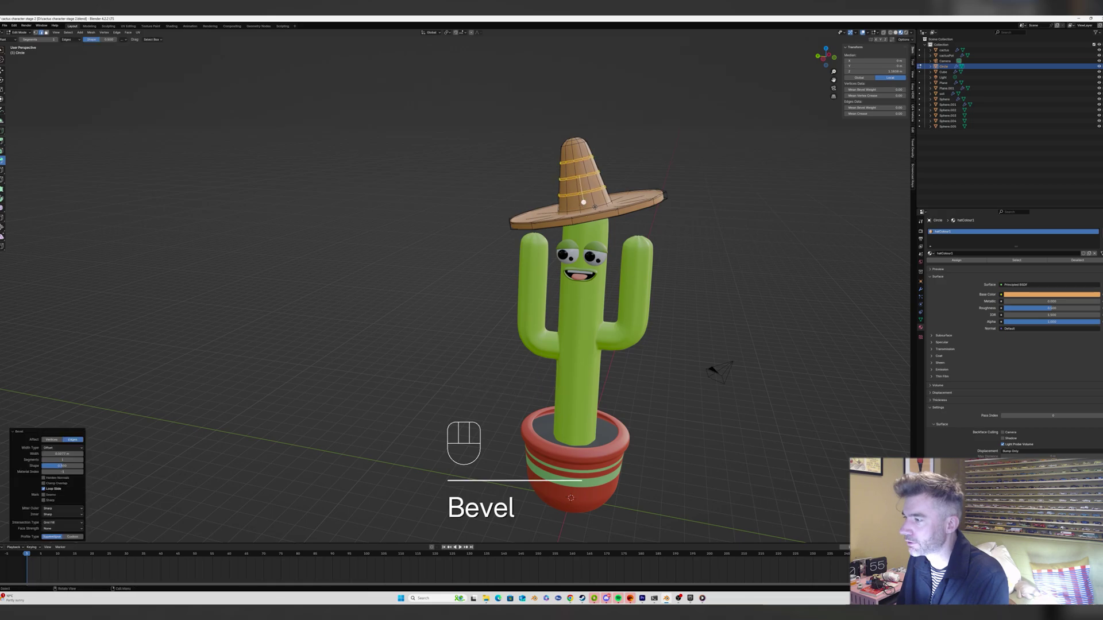
# Add a second material slot to the hat, assign the pot's existing red material to the crown bands, and return to Object Mode.
pyautogui.click(1102, 232)
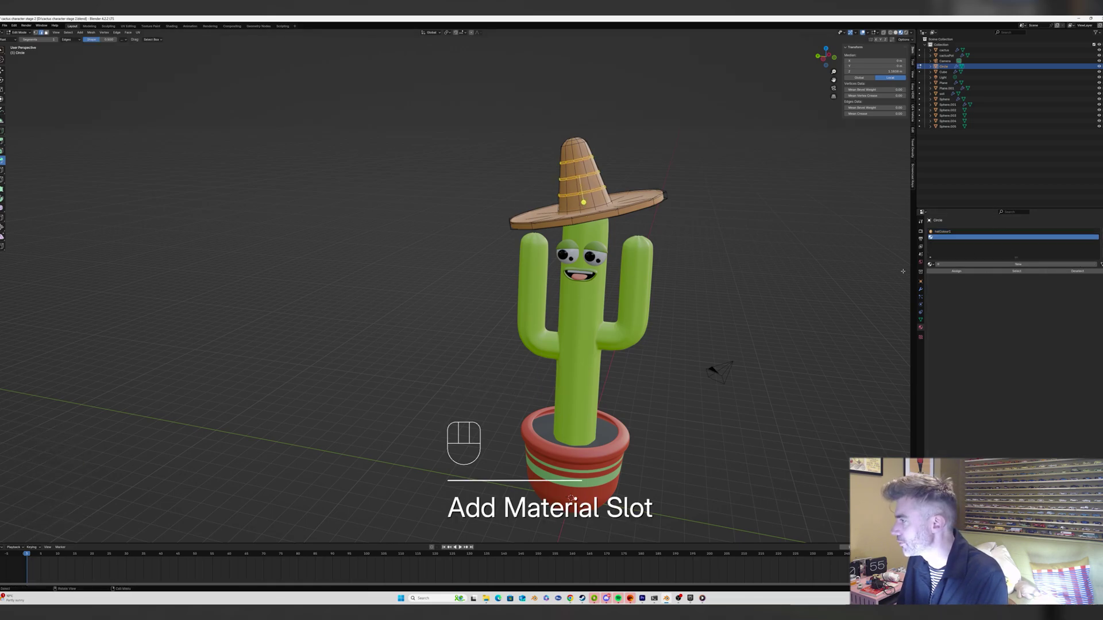
pyautogui.click(931, 264)
pyautogui.click(946, 308)
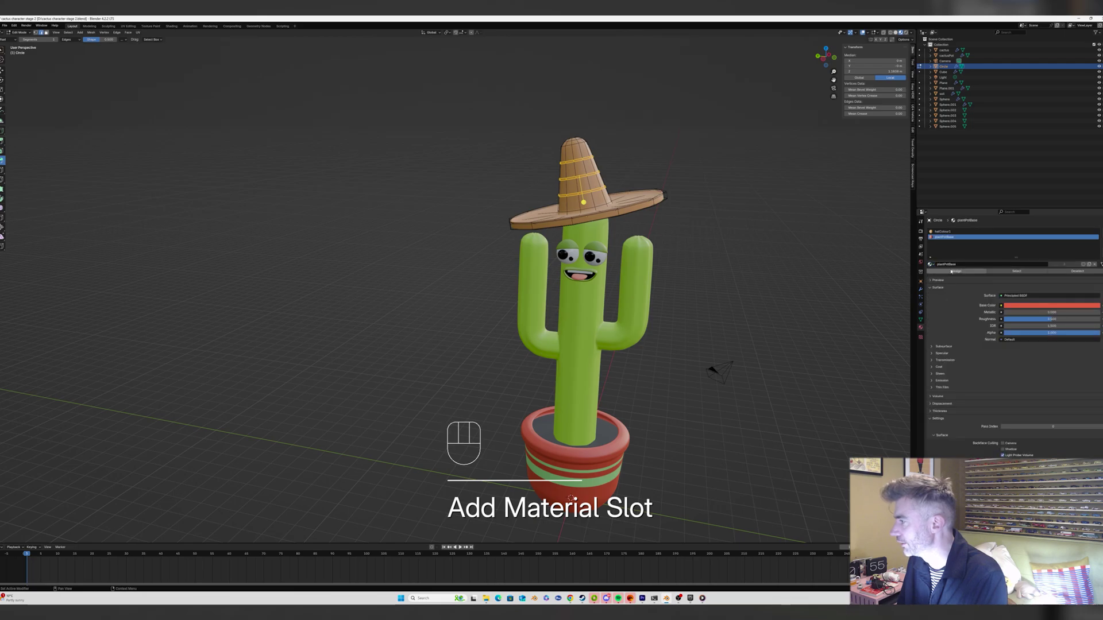
pyautogui.click(955, 274)
pyautogui.press('Tab')
pyautogui.scroll(-4, 716, 230)
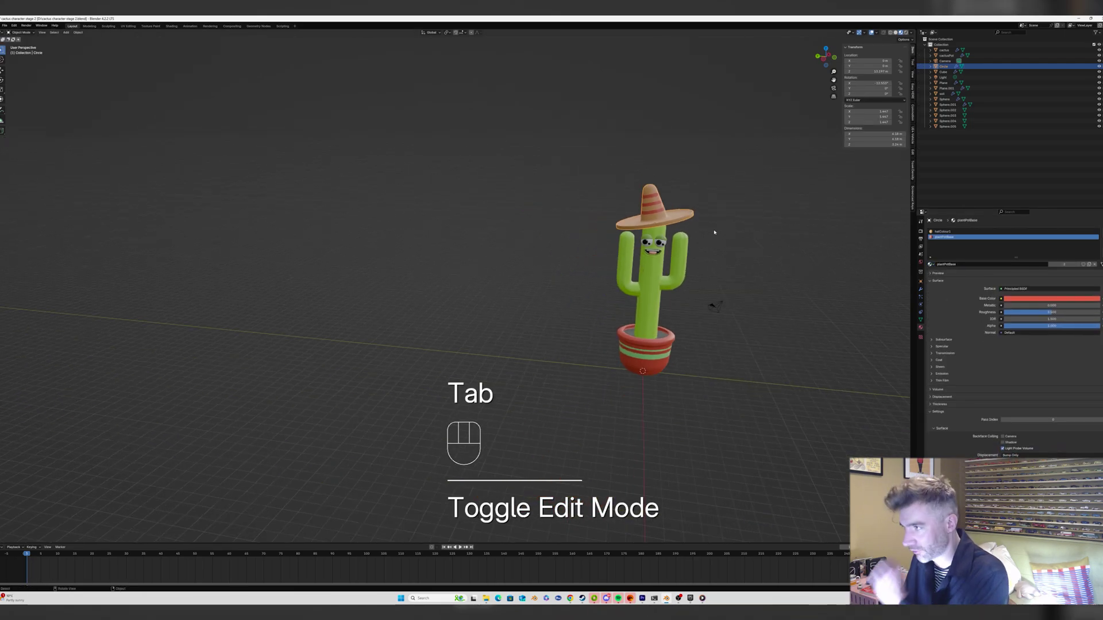
pyautogui.moveTo(700, 224)
pyautogui.mouseDown(button='middle')
pyautogui.moveTo(717, 232)
pyautogui.moveTo(703, 232)
pyautogui.moveTo(711, 241)
pyautogui.mouseUp(button='middle')
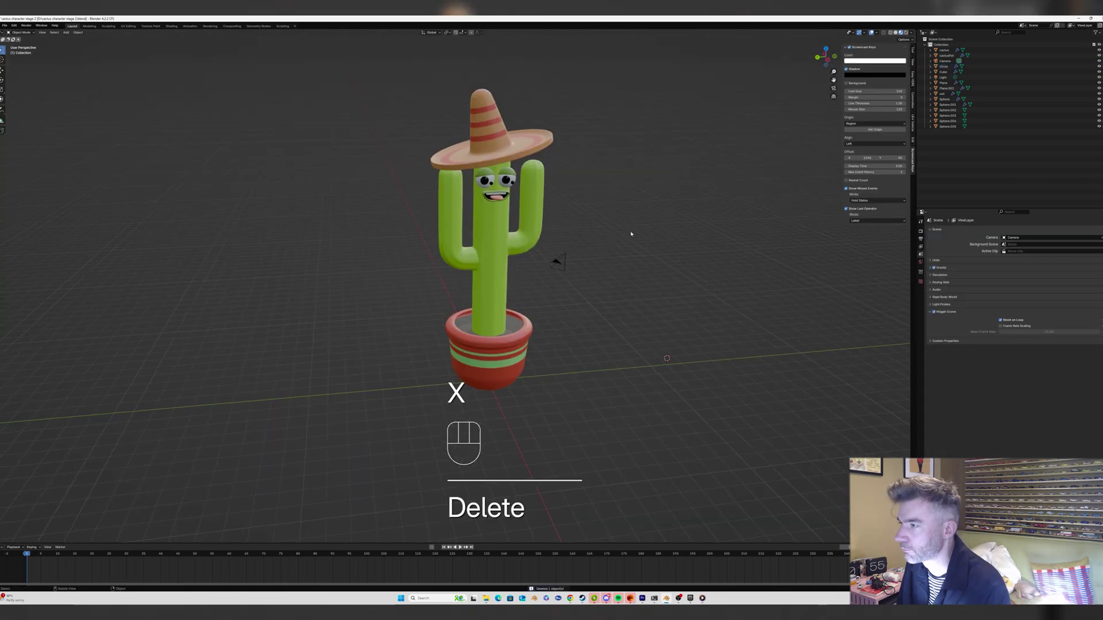
pyautogui.moveTo(631, 234); pyautogui.dragTo(627, 238, button='middle')
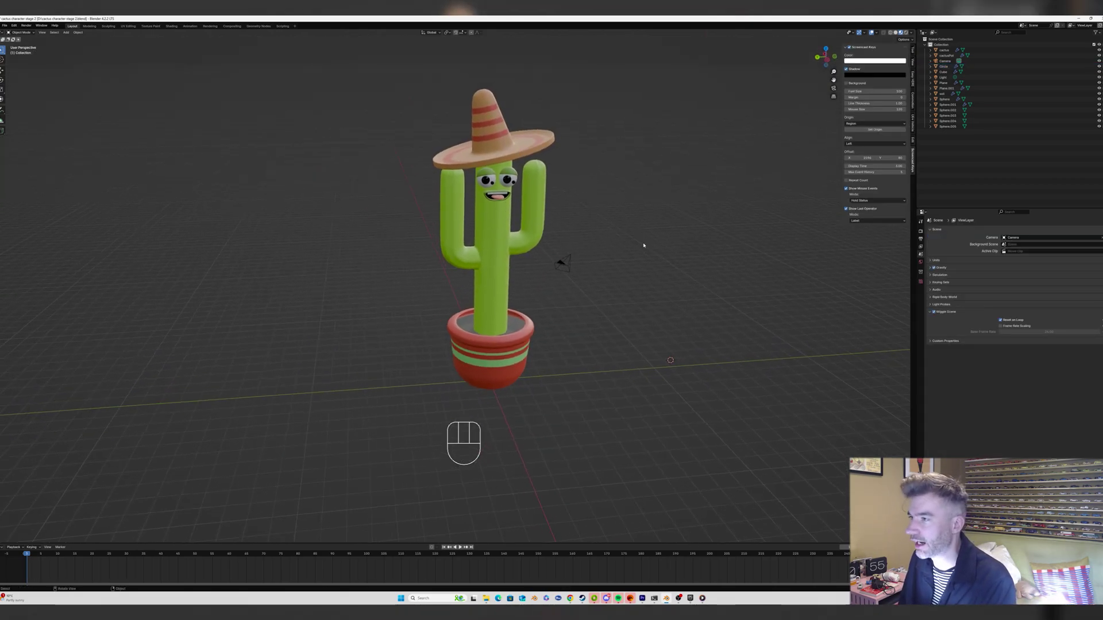